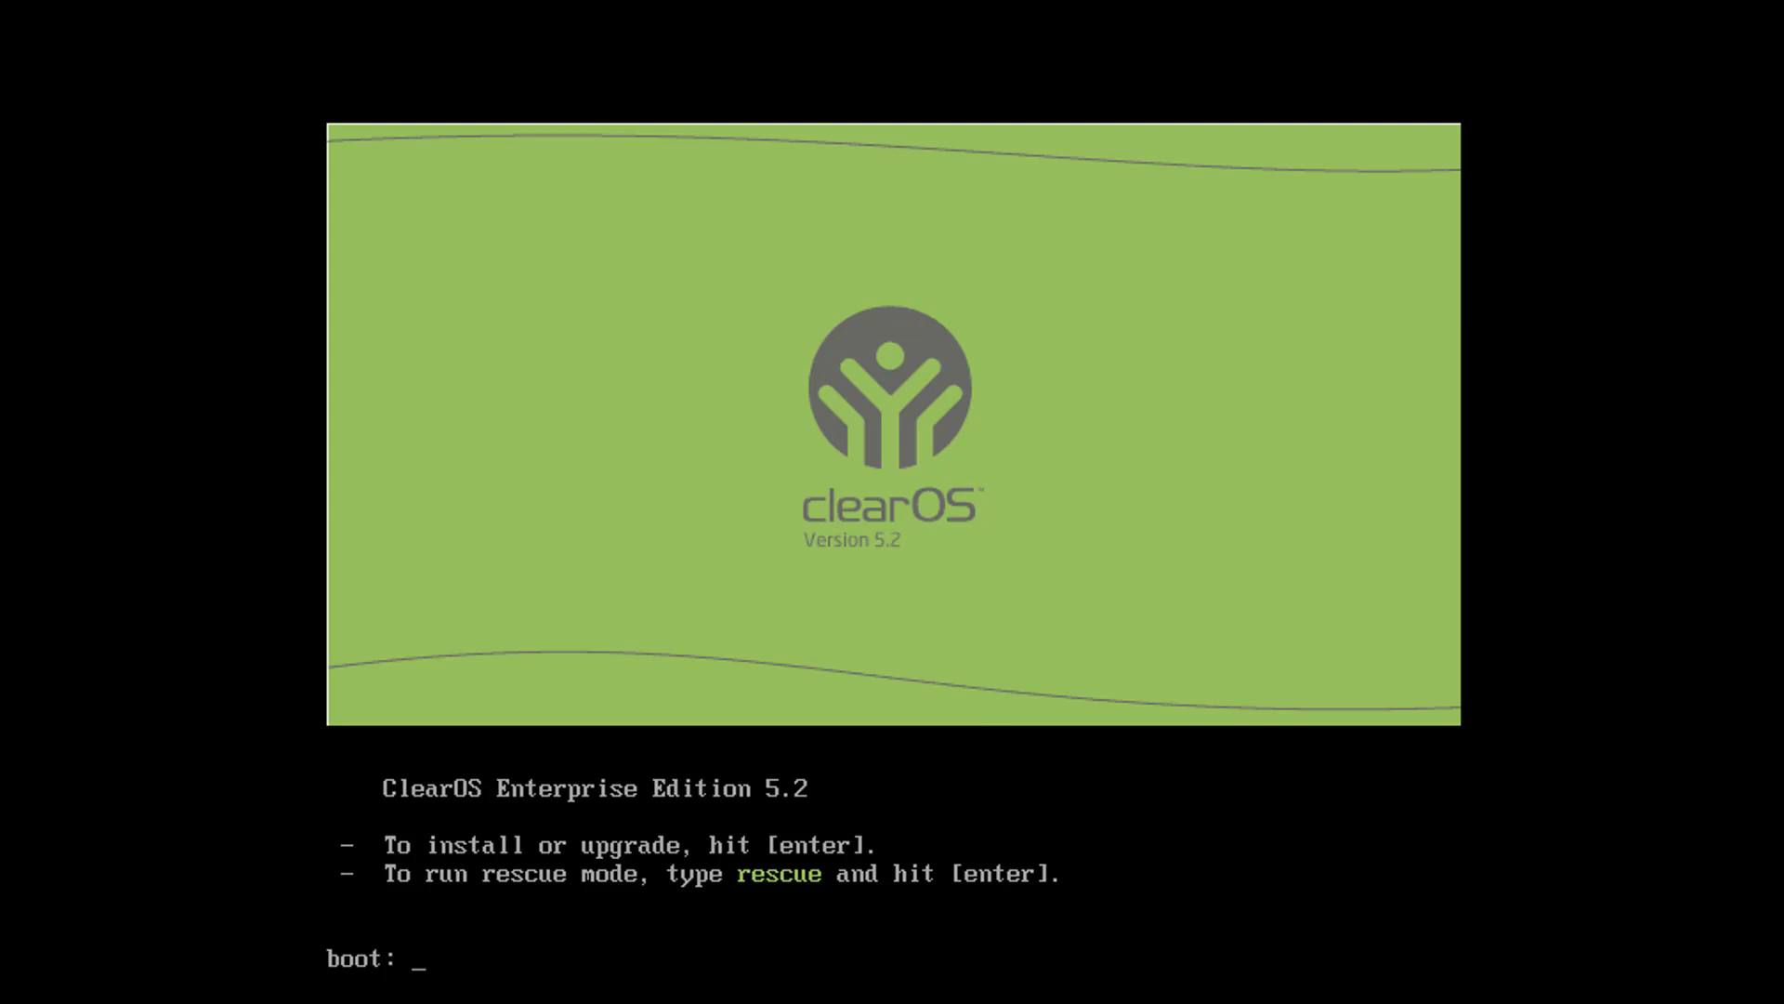
Start the ClearOS installer and keep English as the installation language
key("Return")
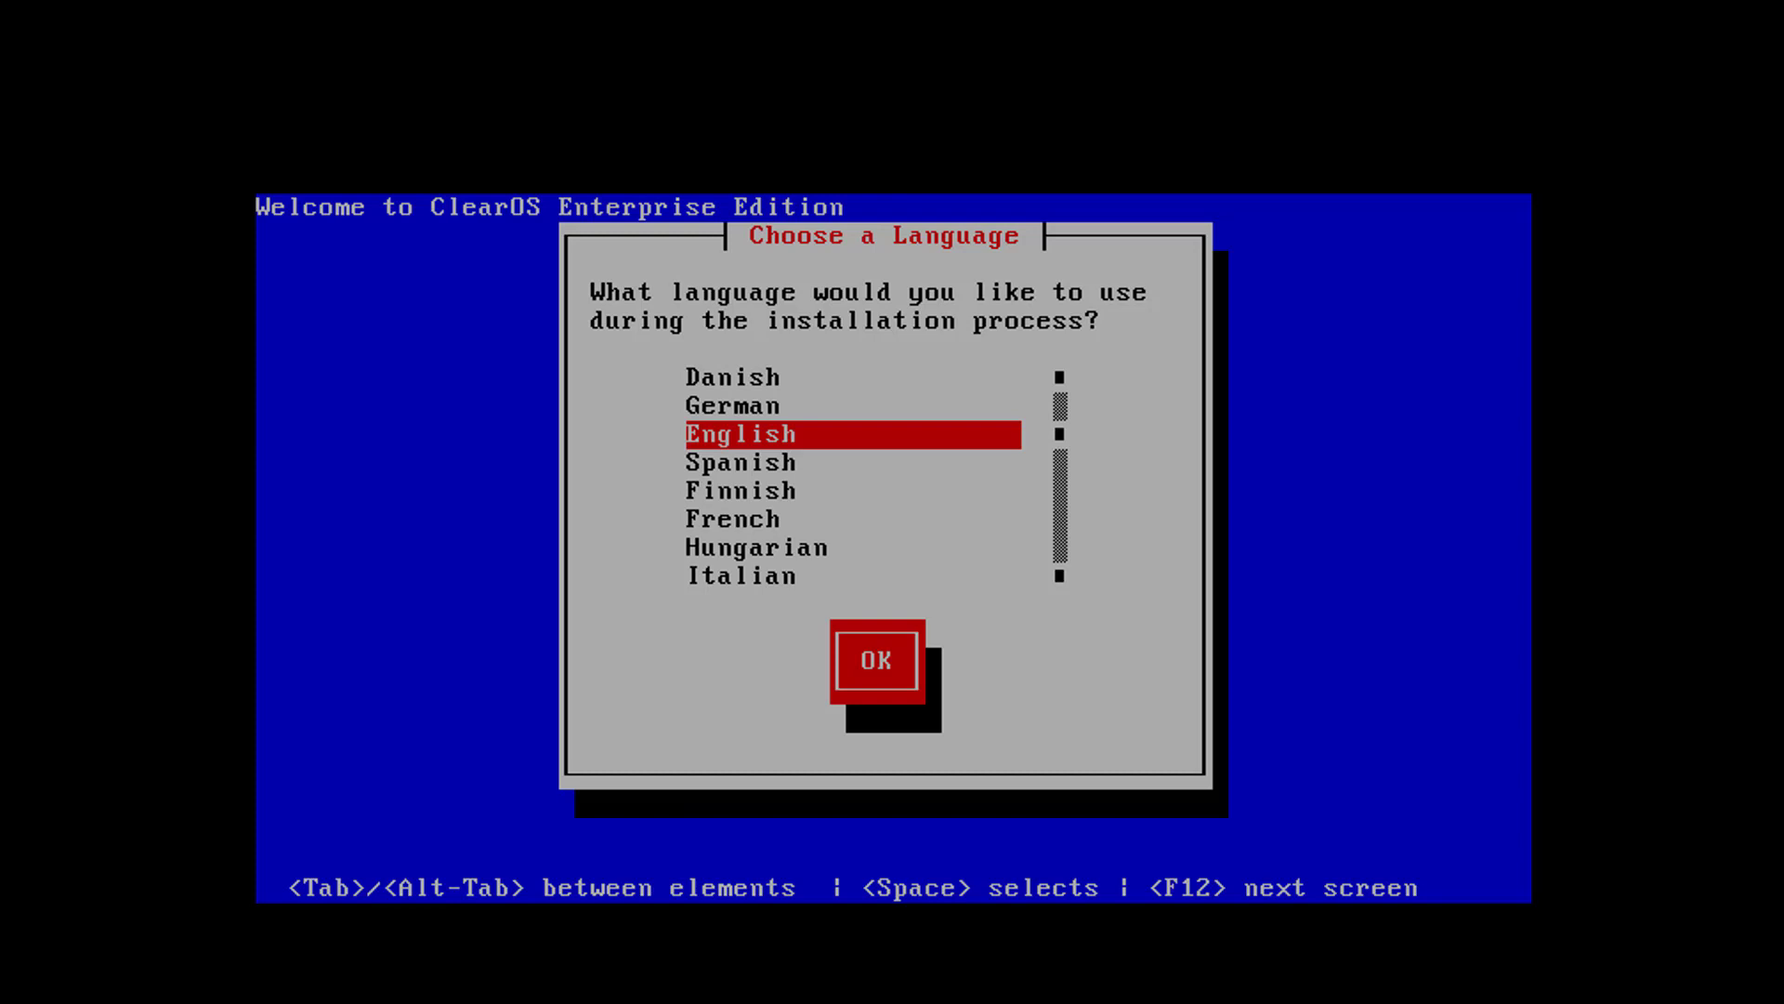
key("Return")
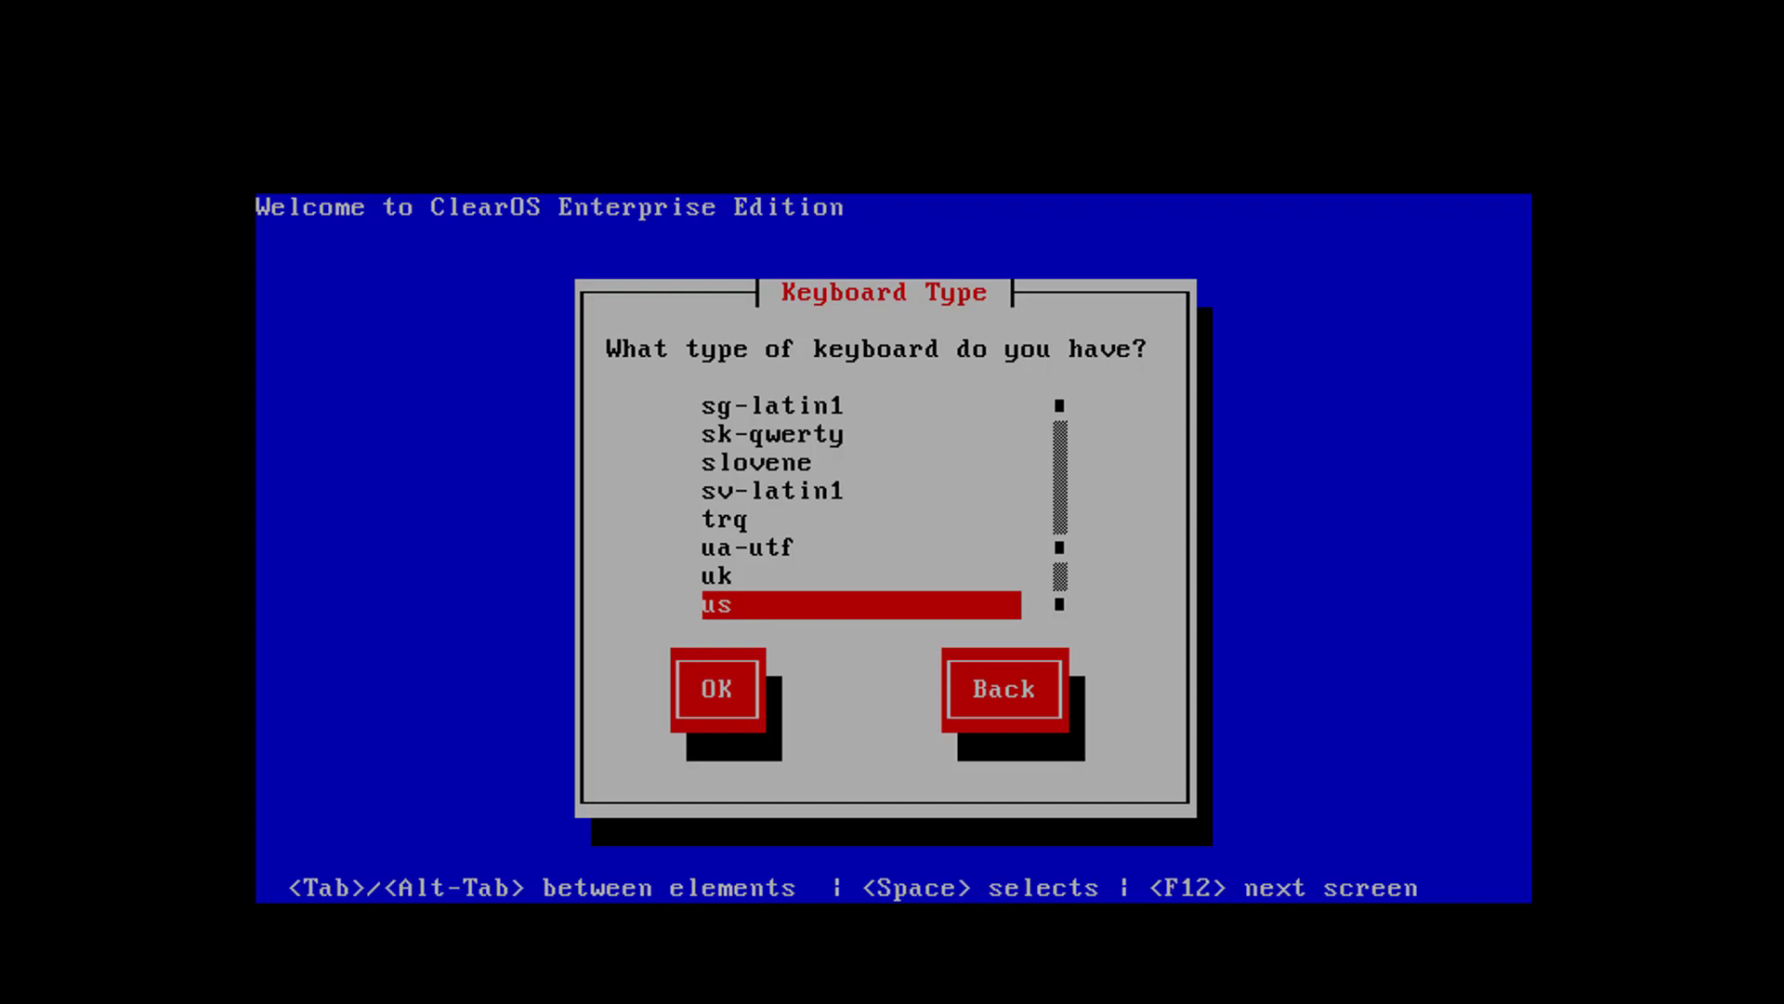
Accept the us keyboard type and Local CDROM as the installation media
key("Return")
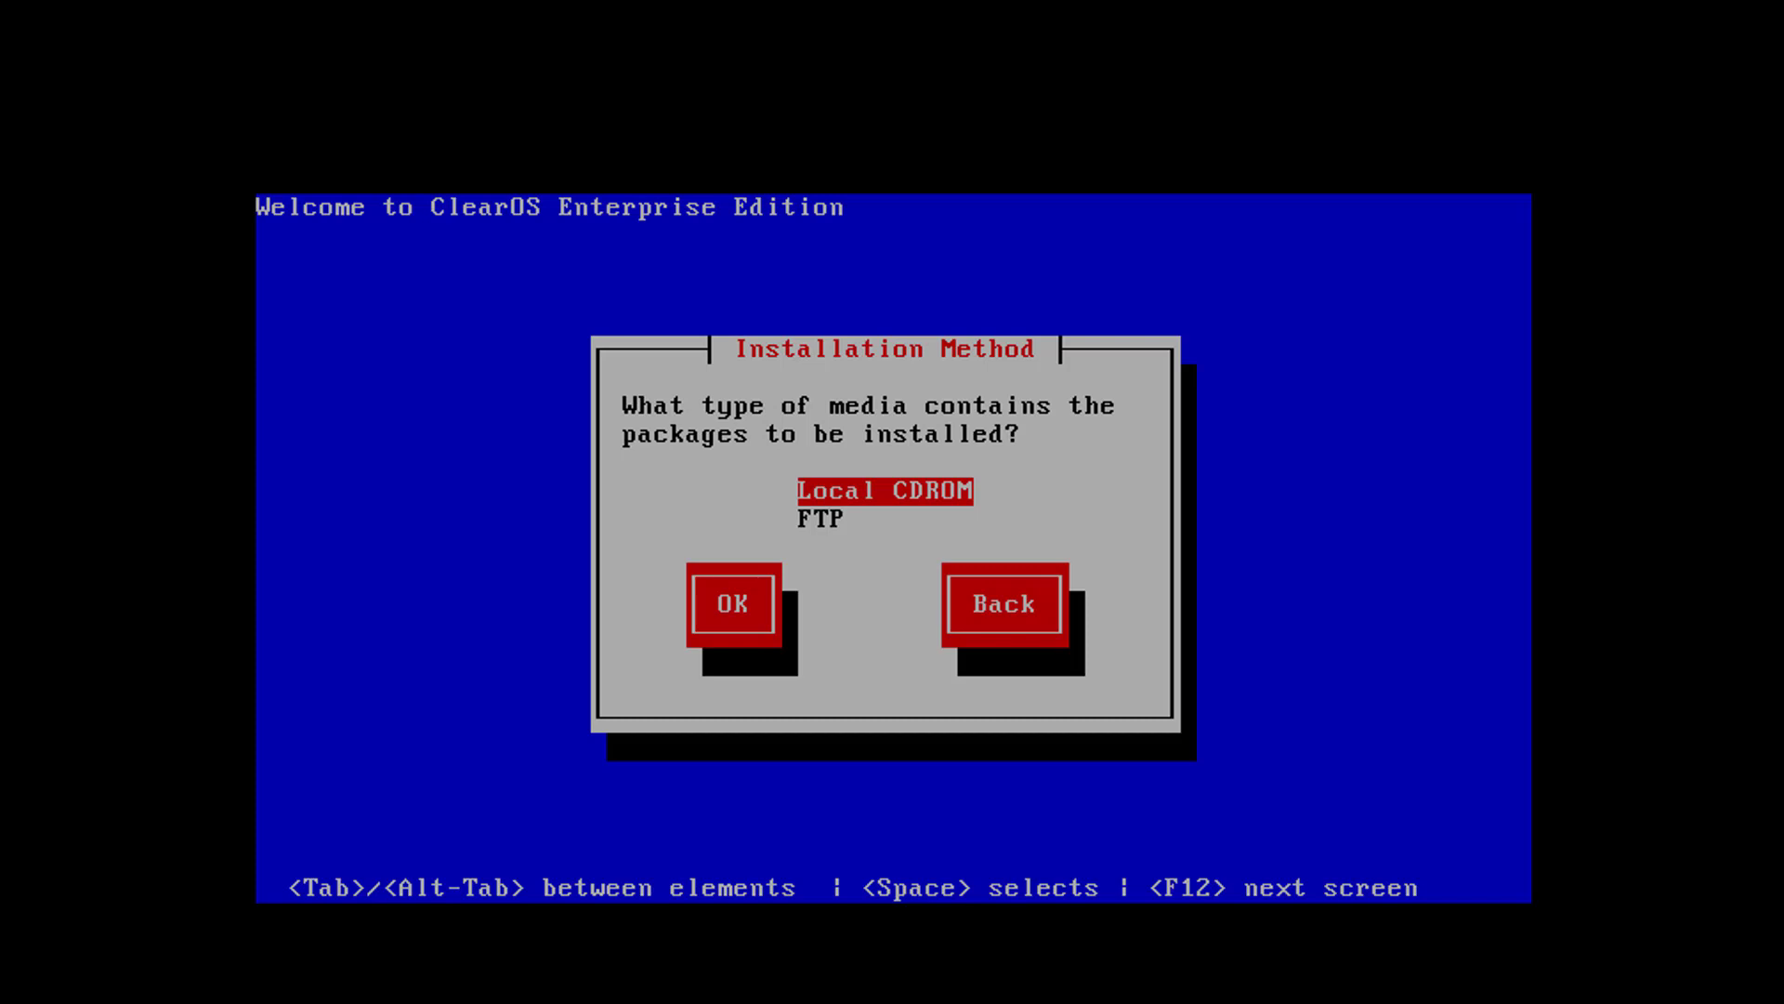
key("Return")
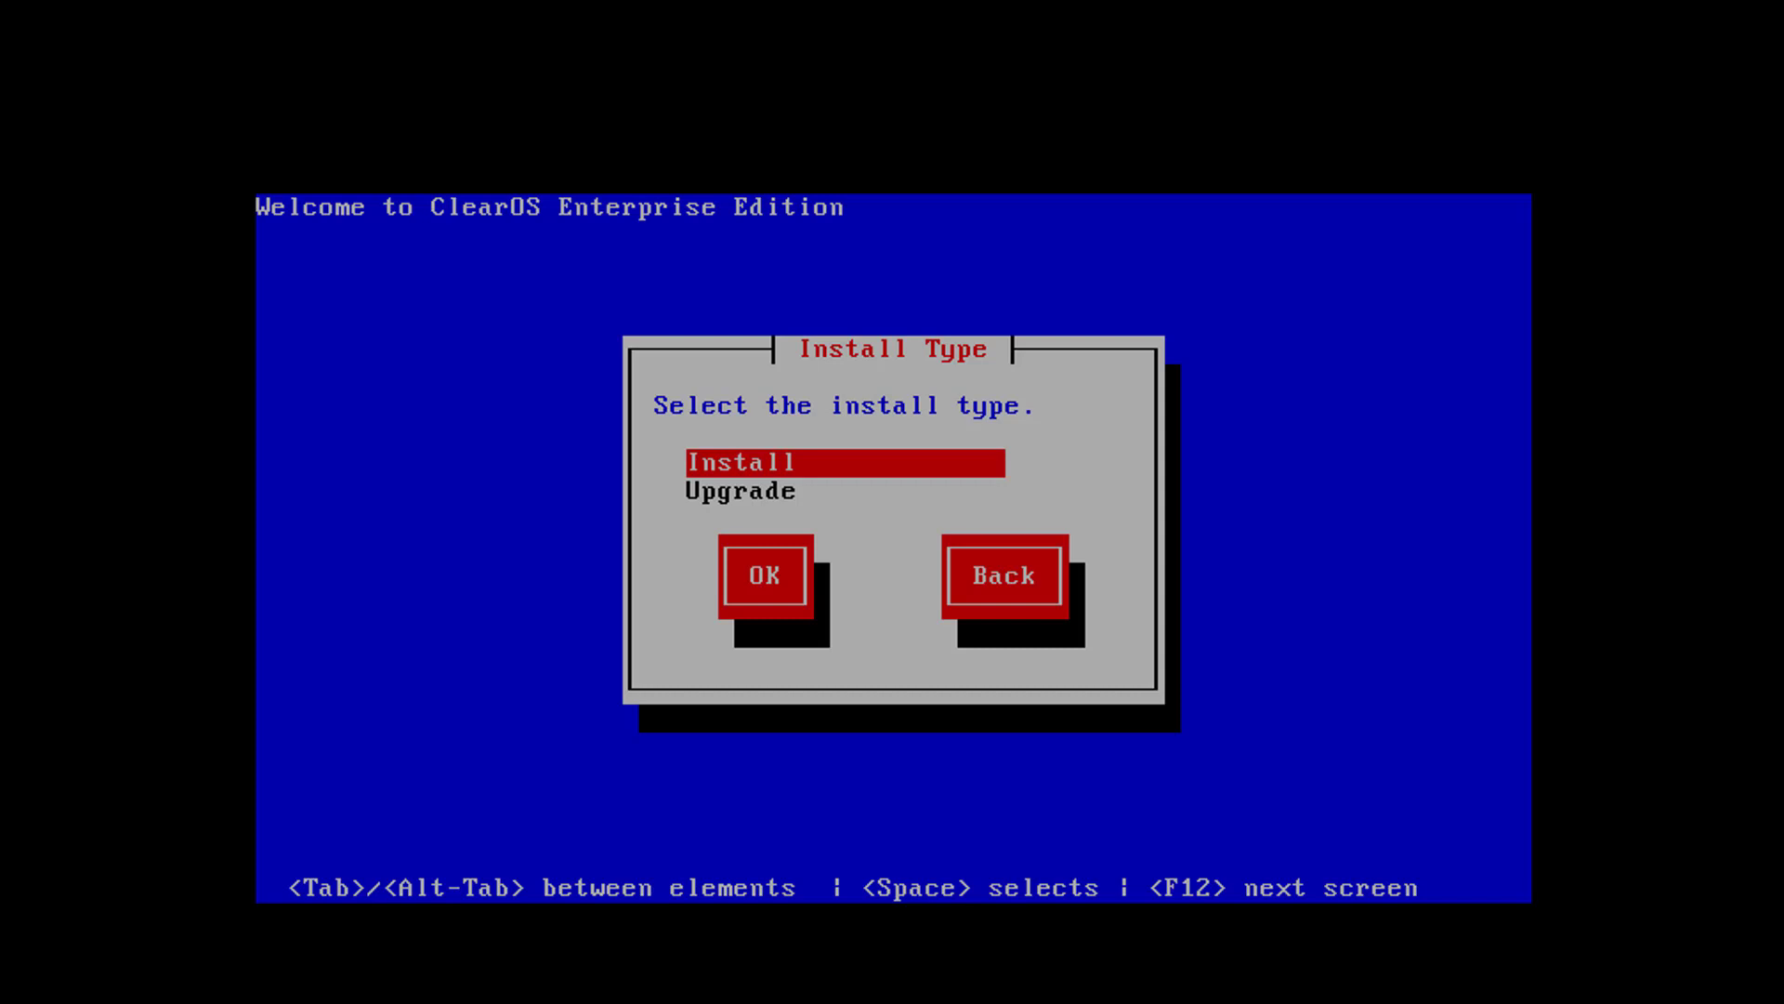
Choose a fresh Install and confirm erasing all disks by entering ClearOS
key("Tab")
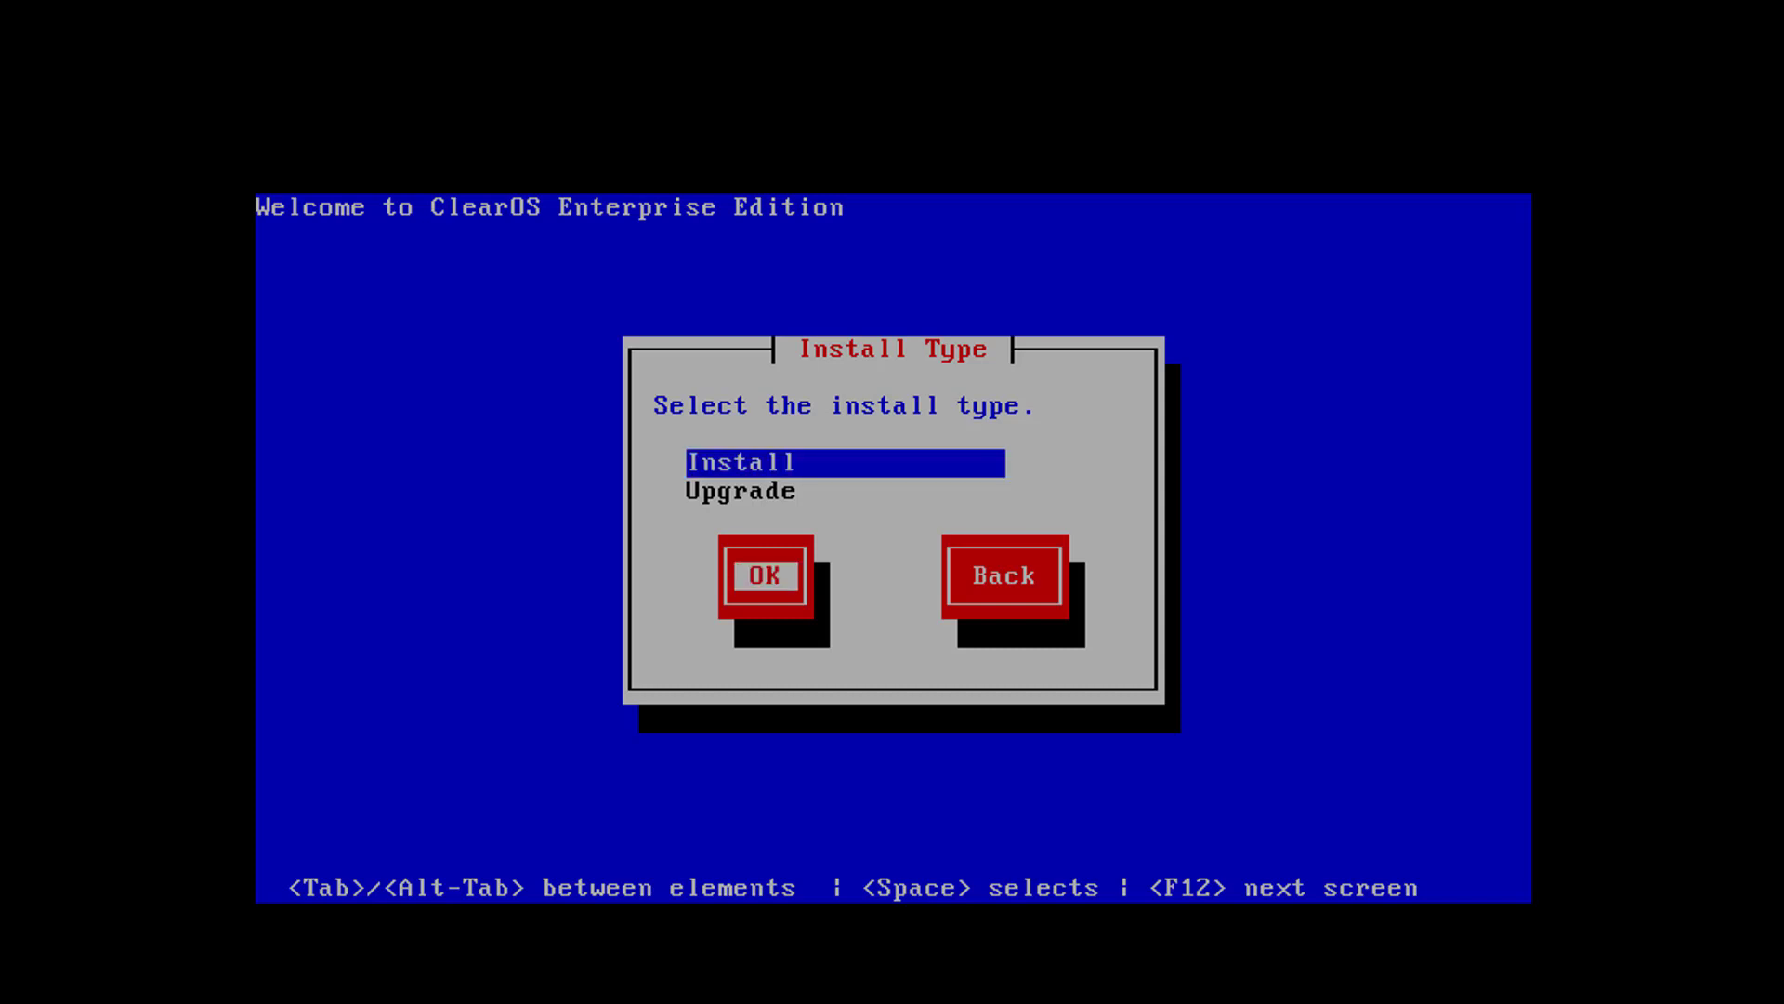
key("Return")
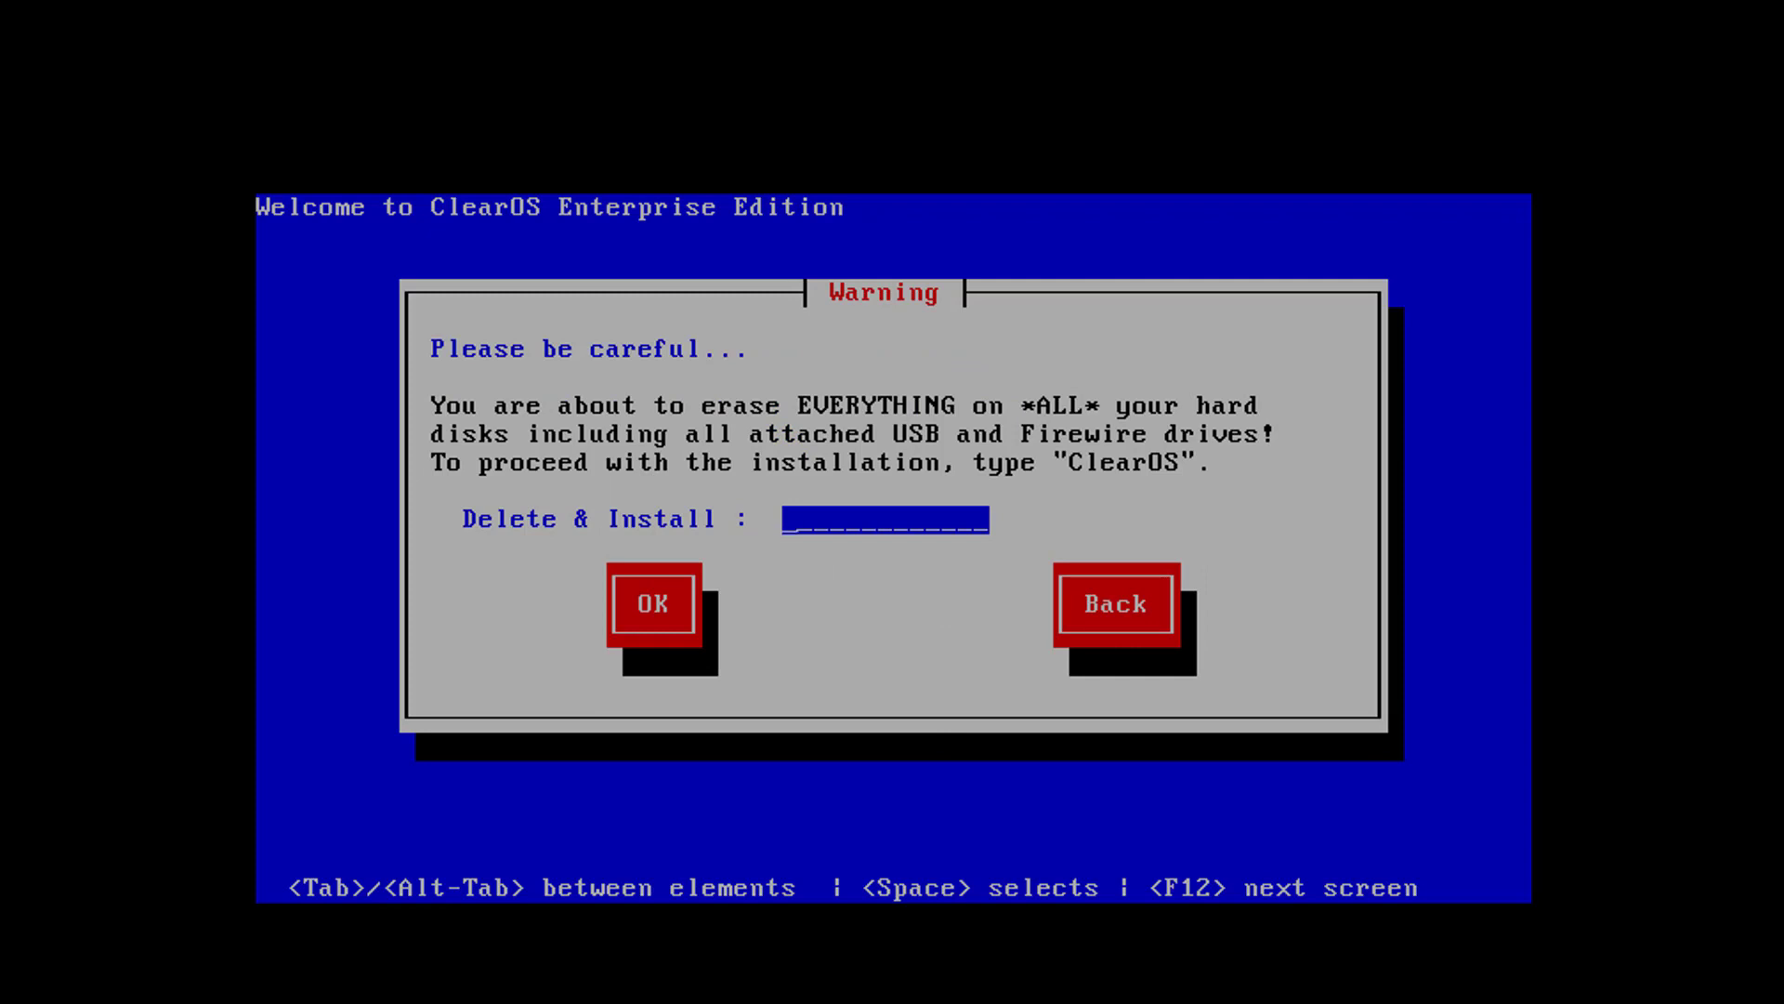
type("ClearOS")
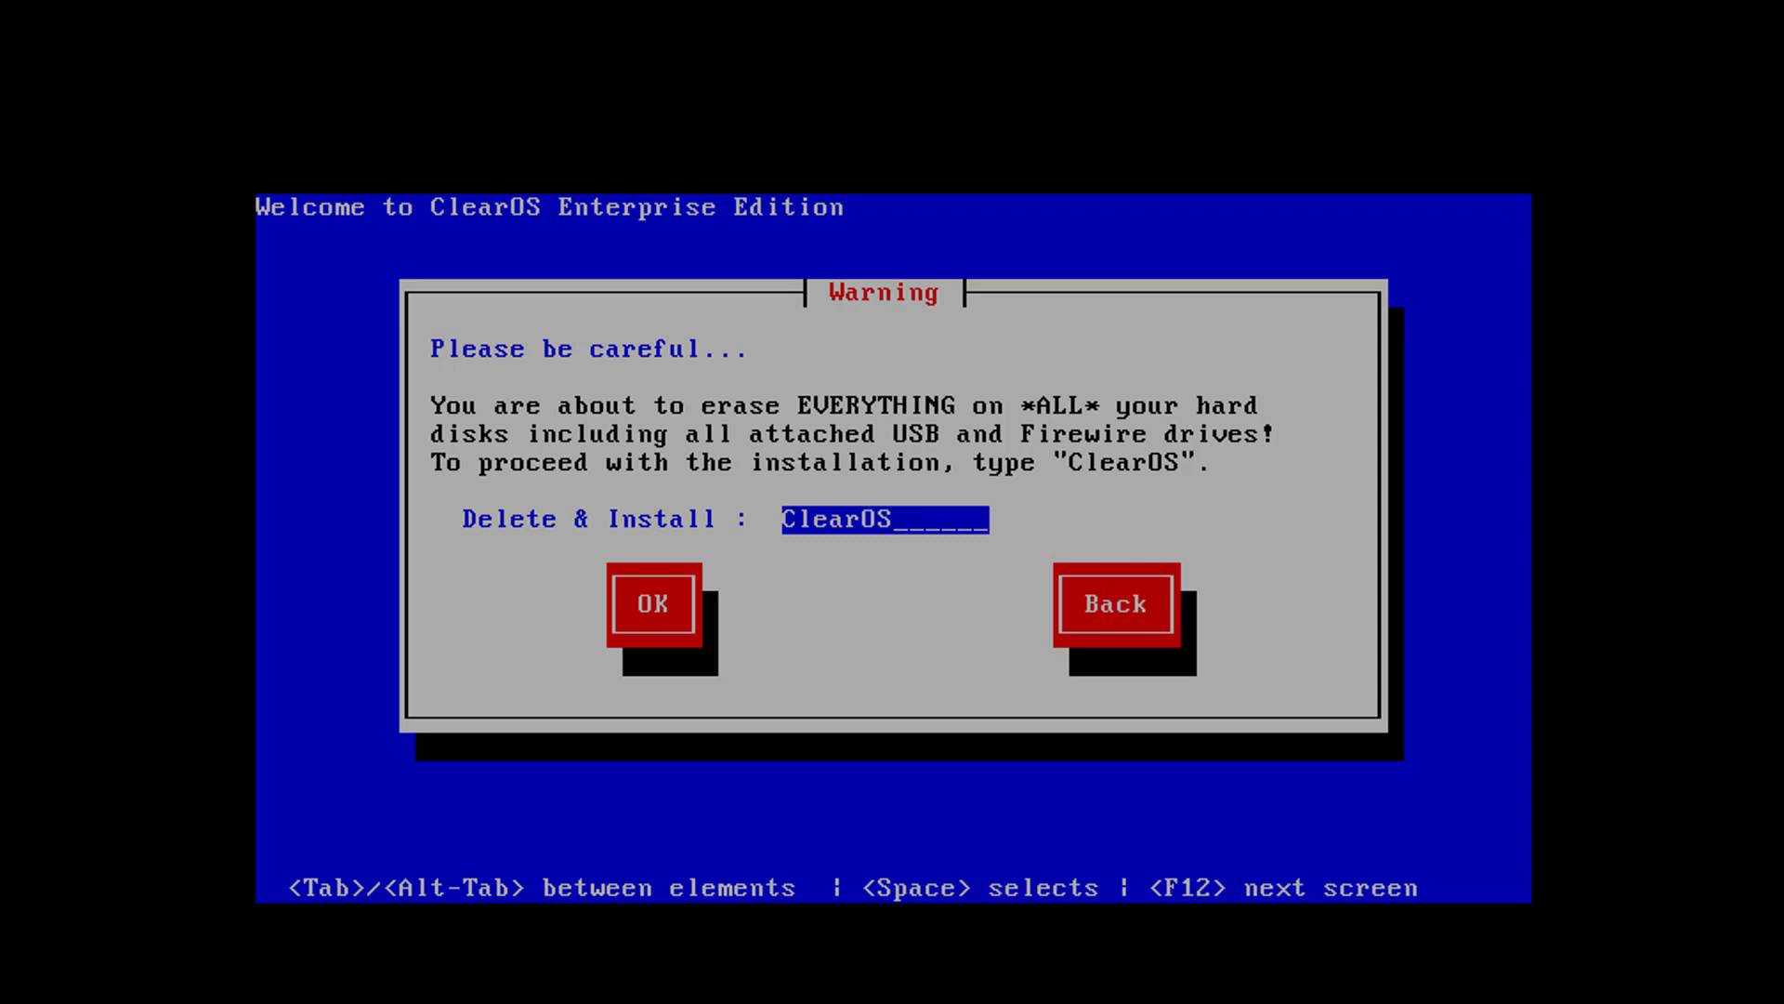
key("Tab")
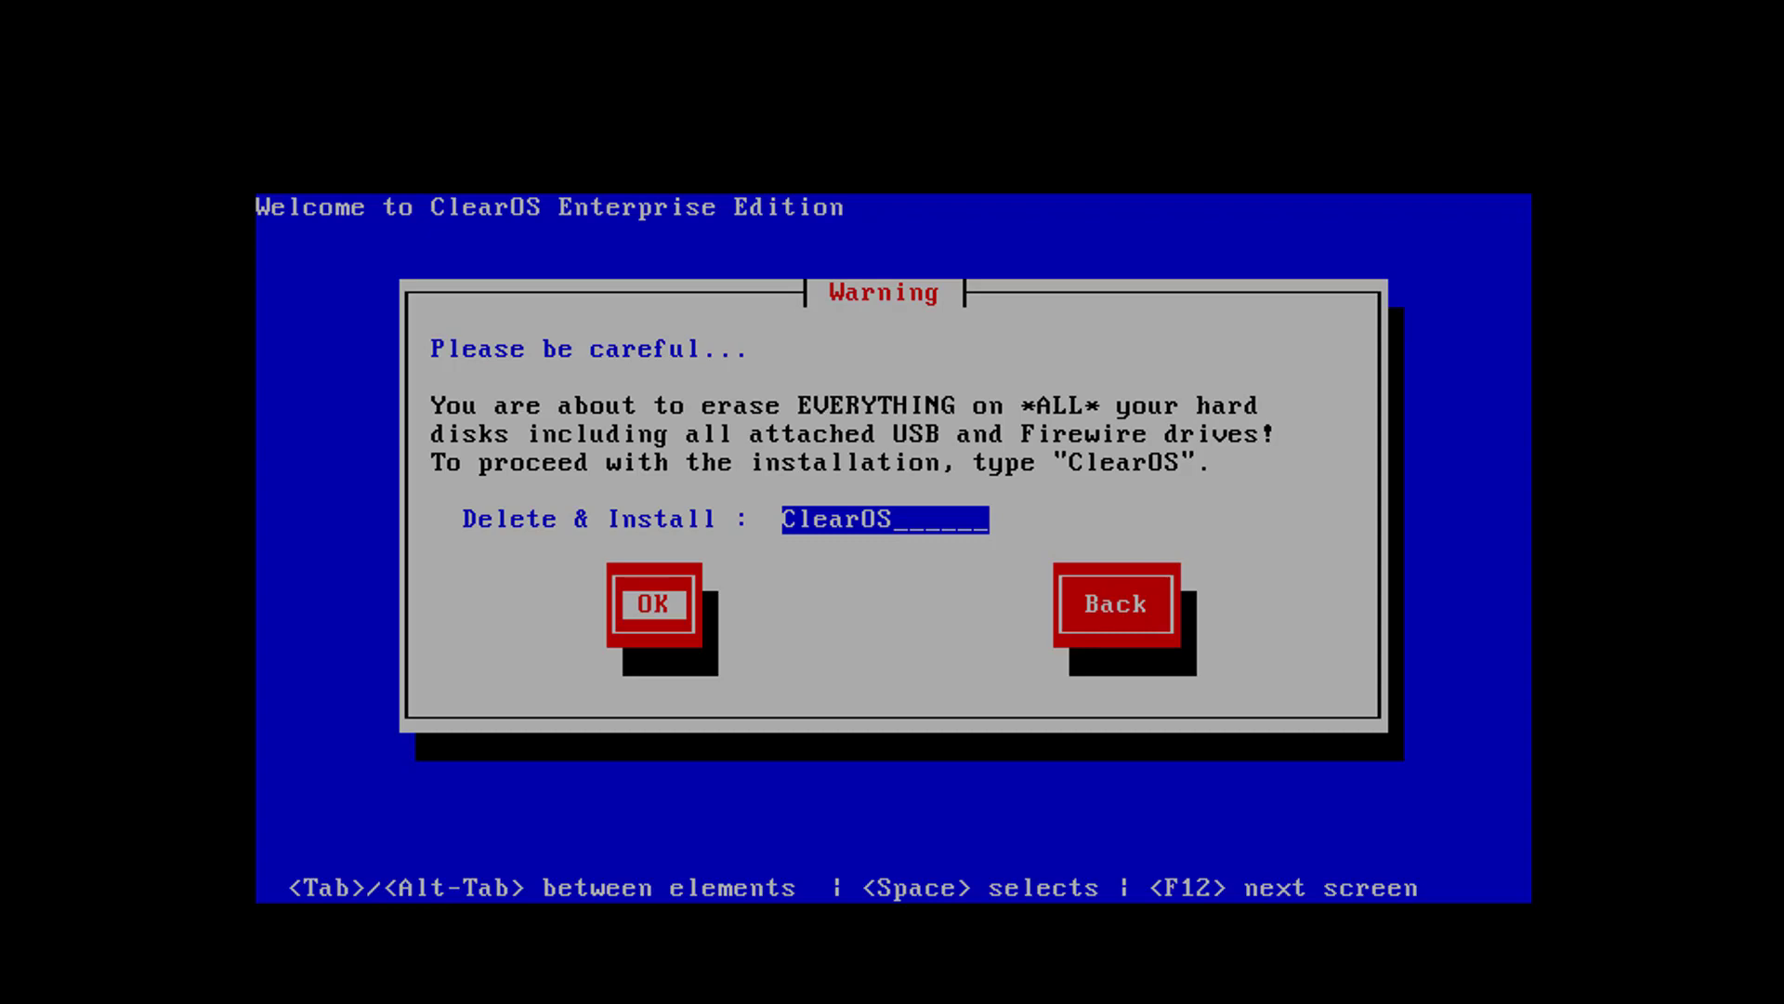
key("Return")
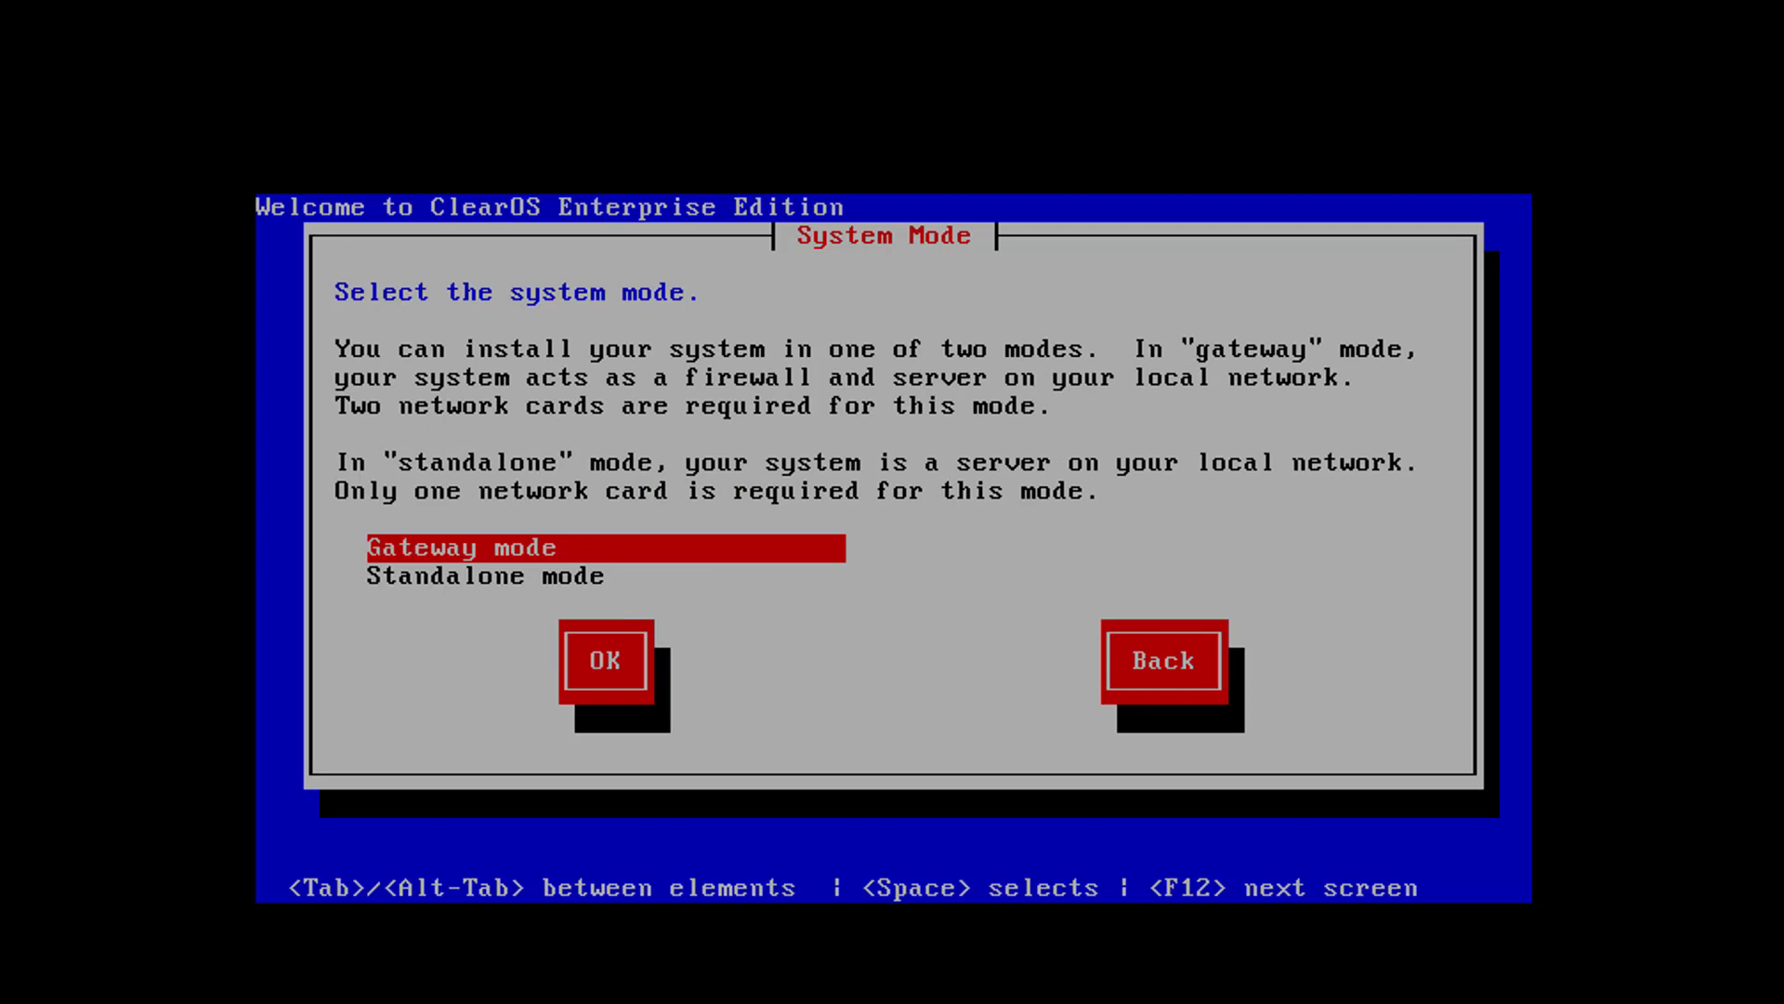
Select Standalone mode as the system mode and continue
key("Tab")
key("Tab")
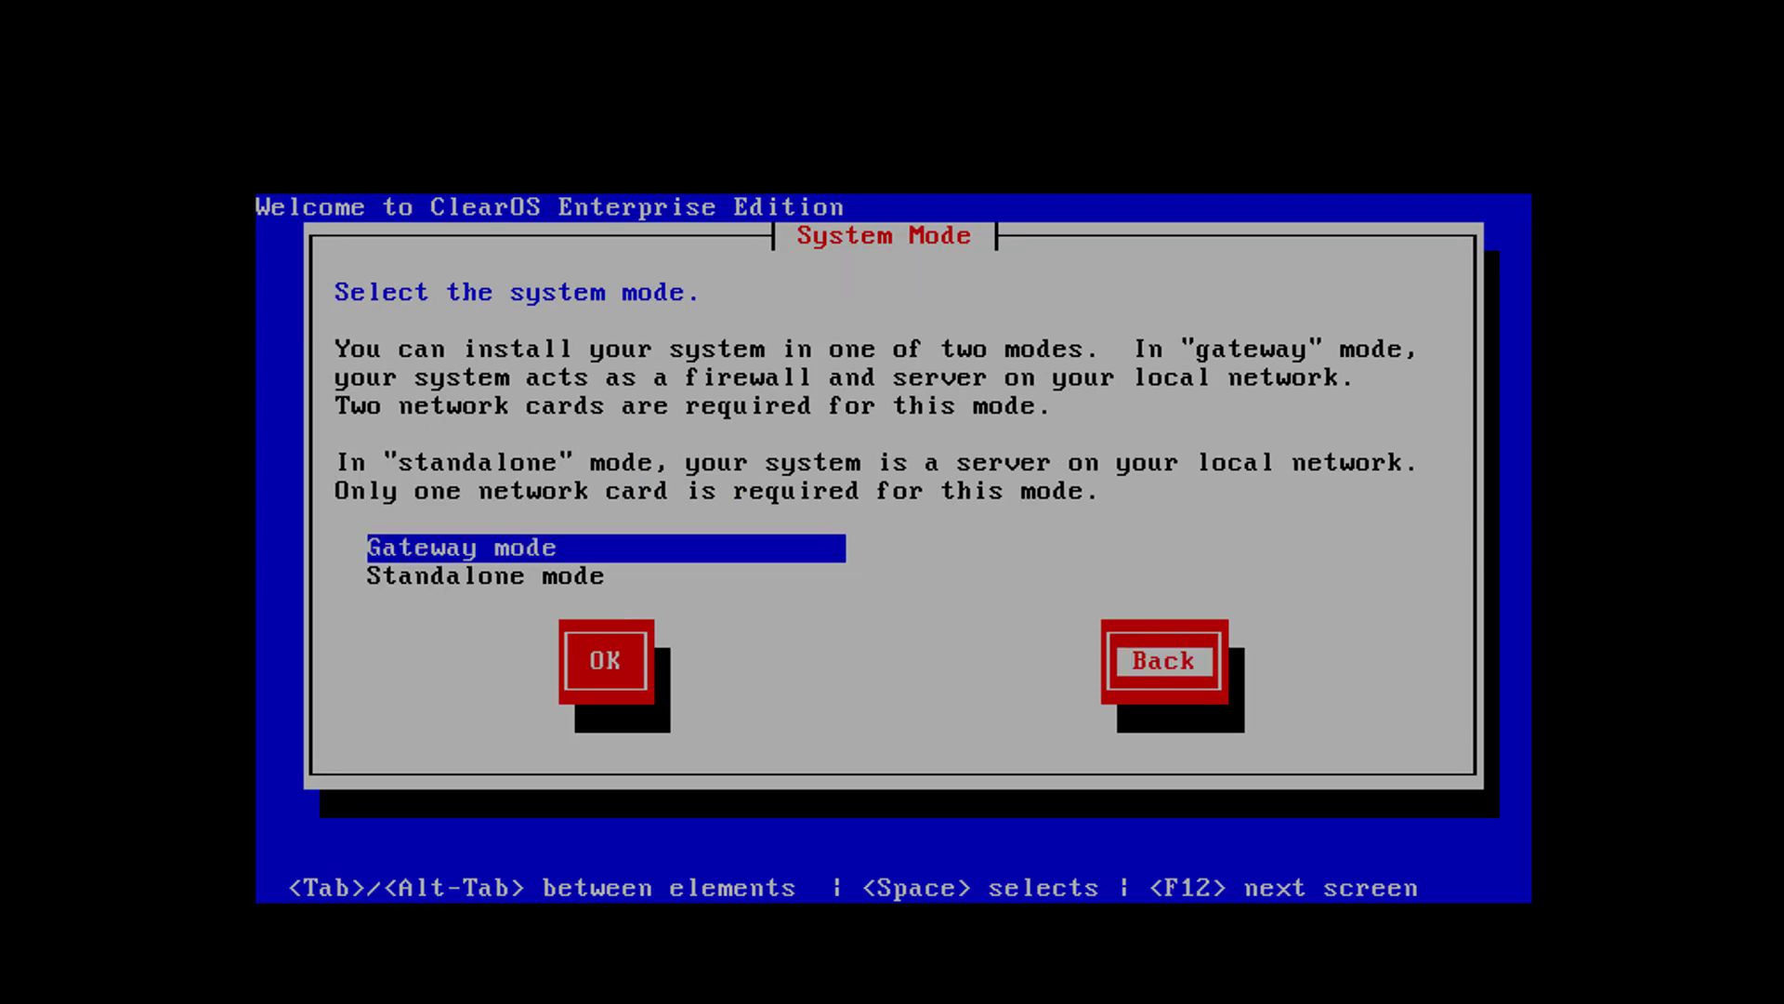
key("shift+Tab")
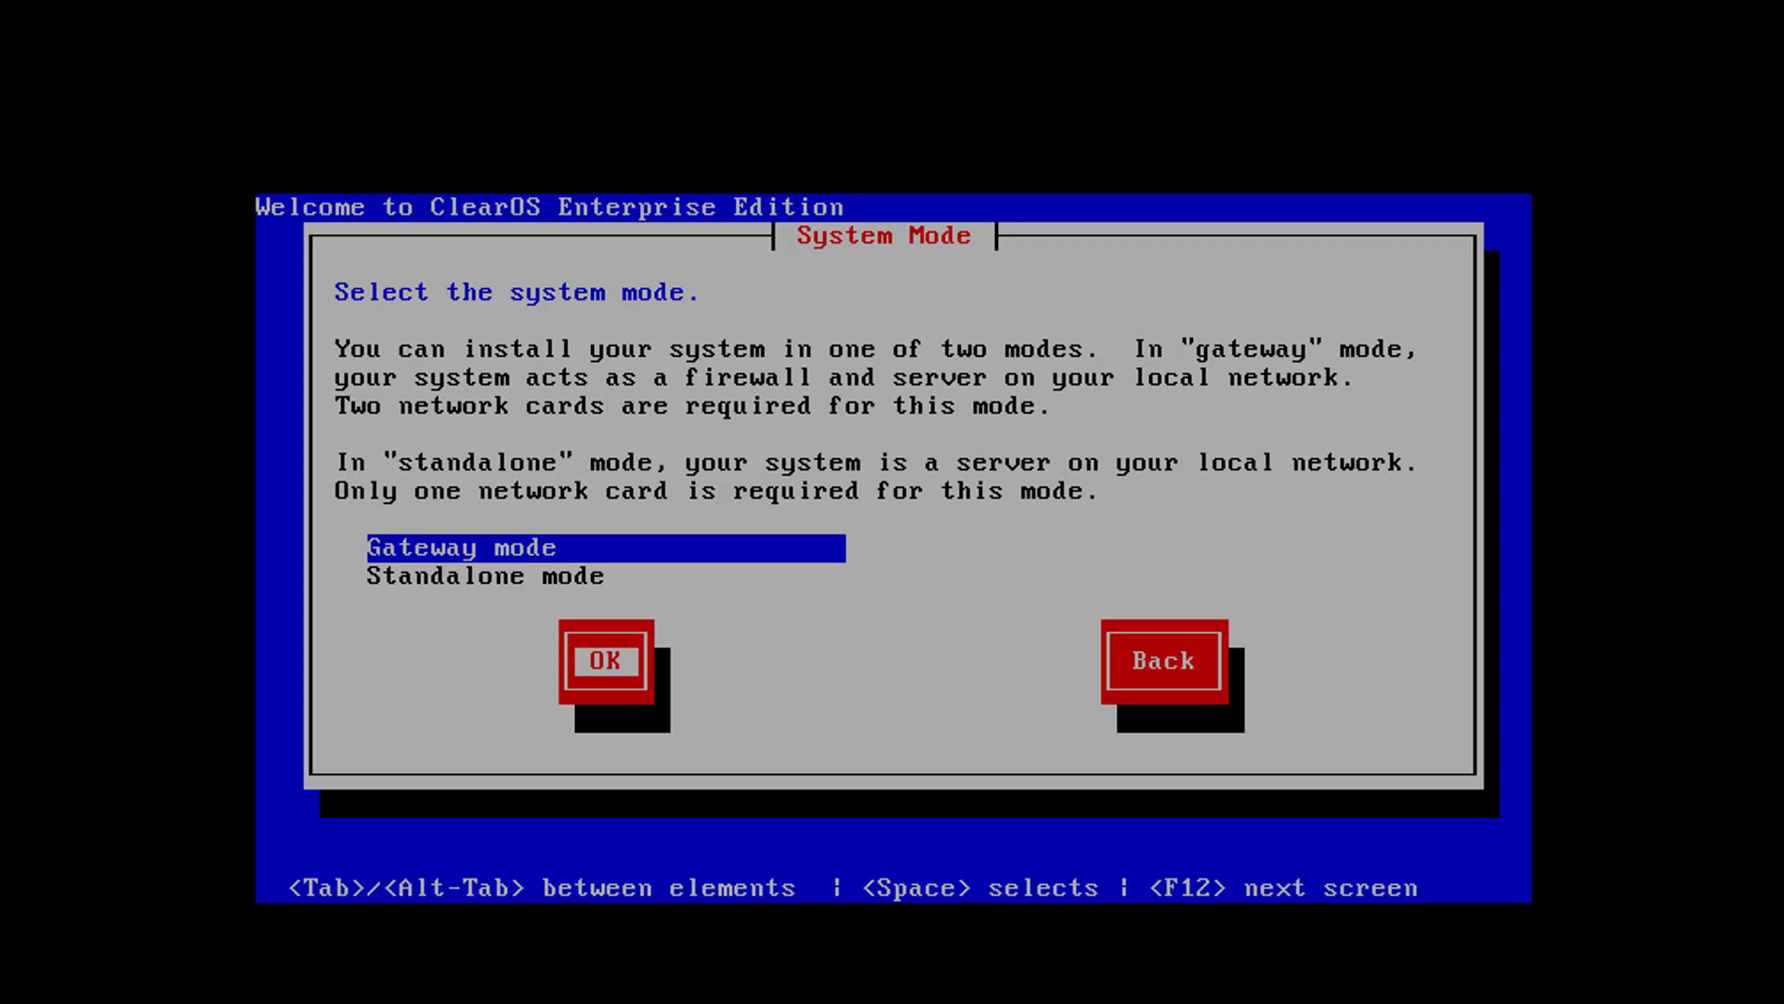
key("Tab")
key("shift+Tab")
key("shift+Tab")
key("Down")
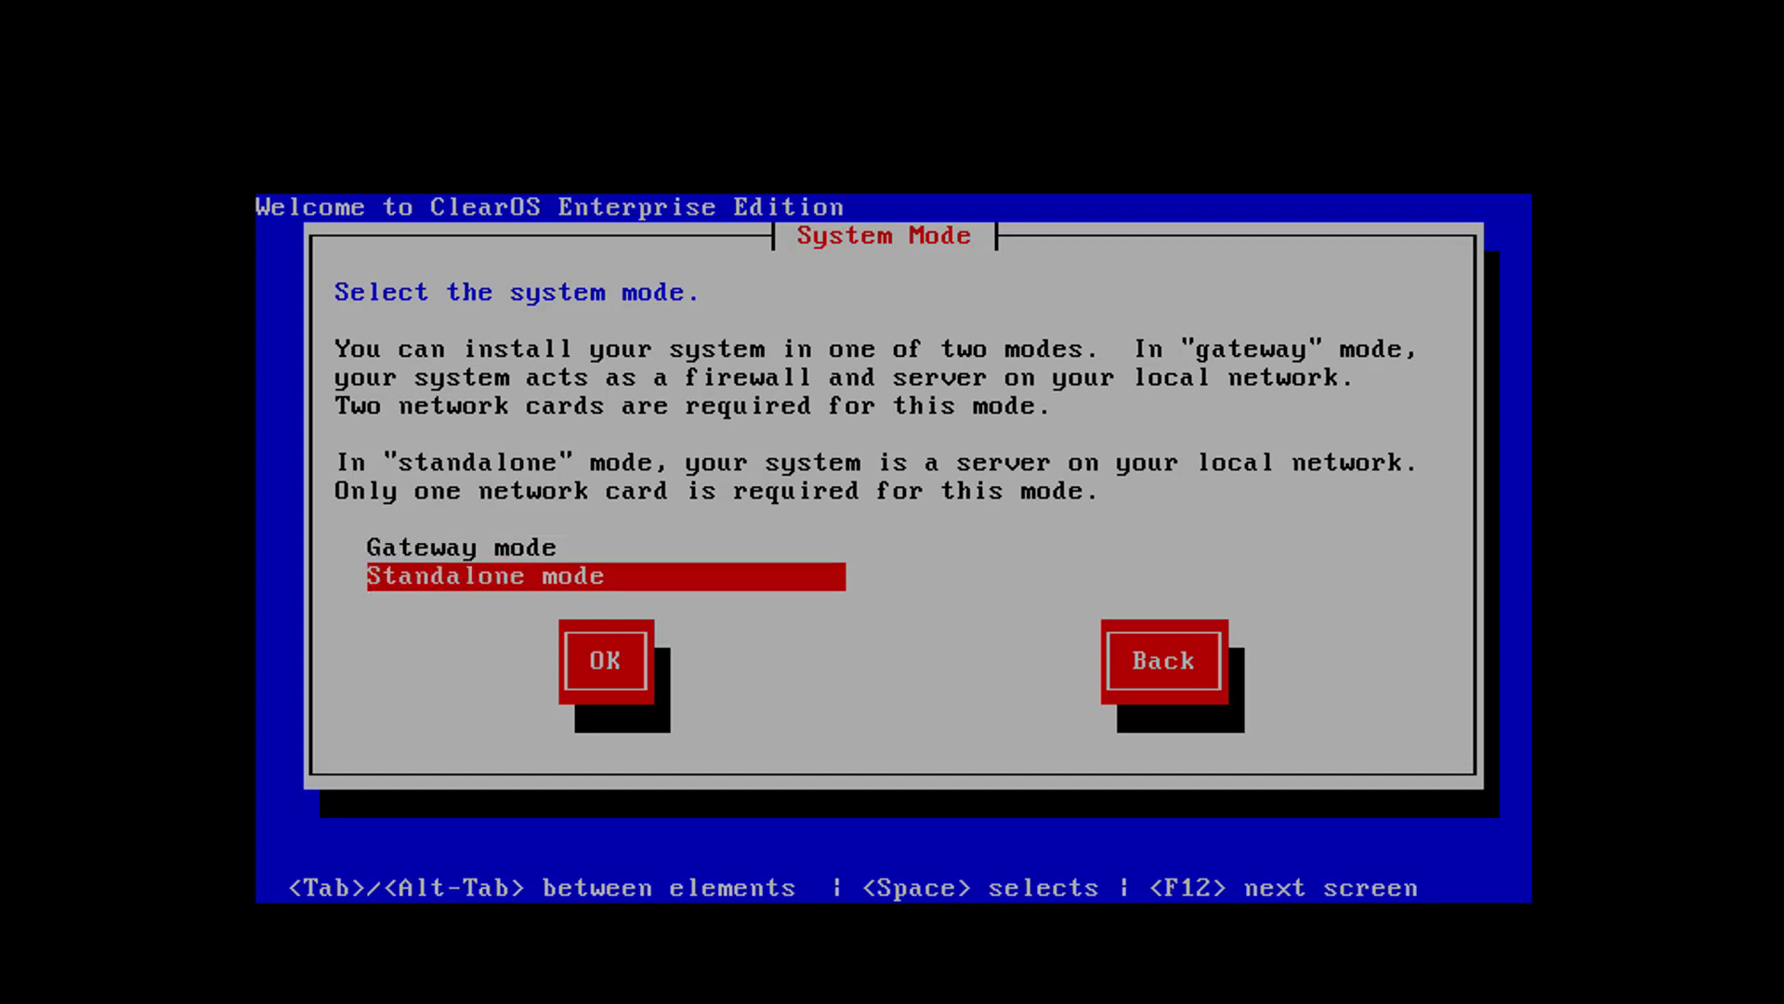
key("Up")
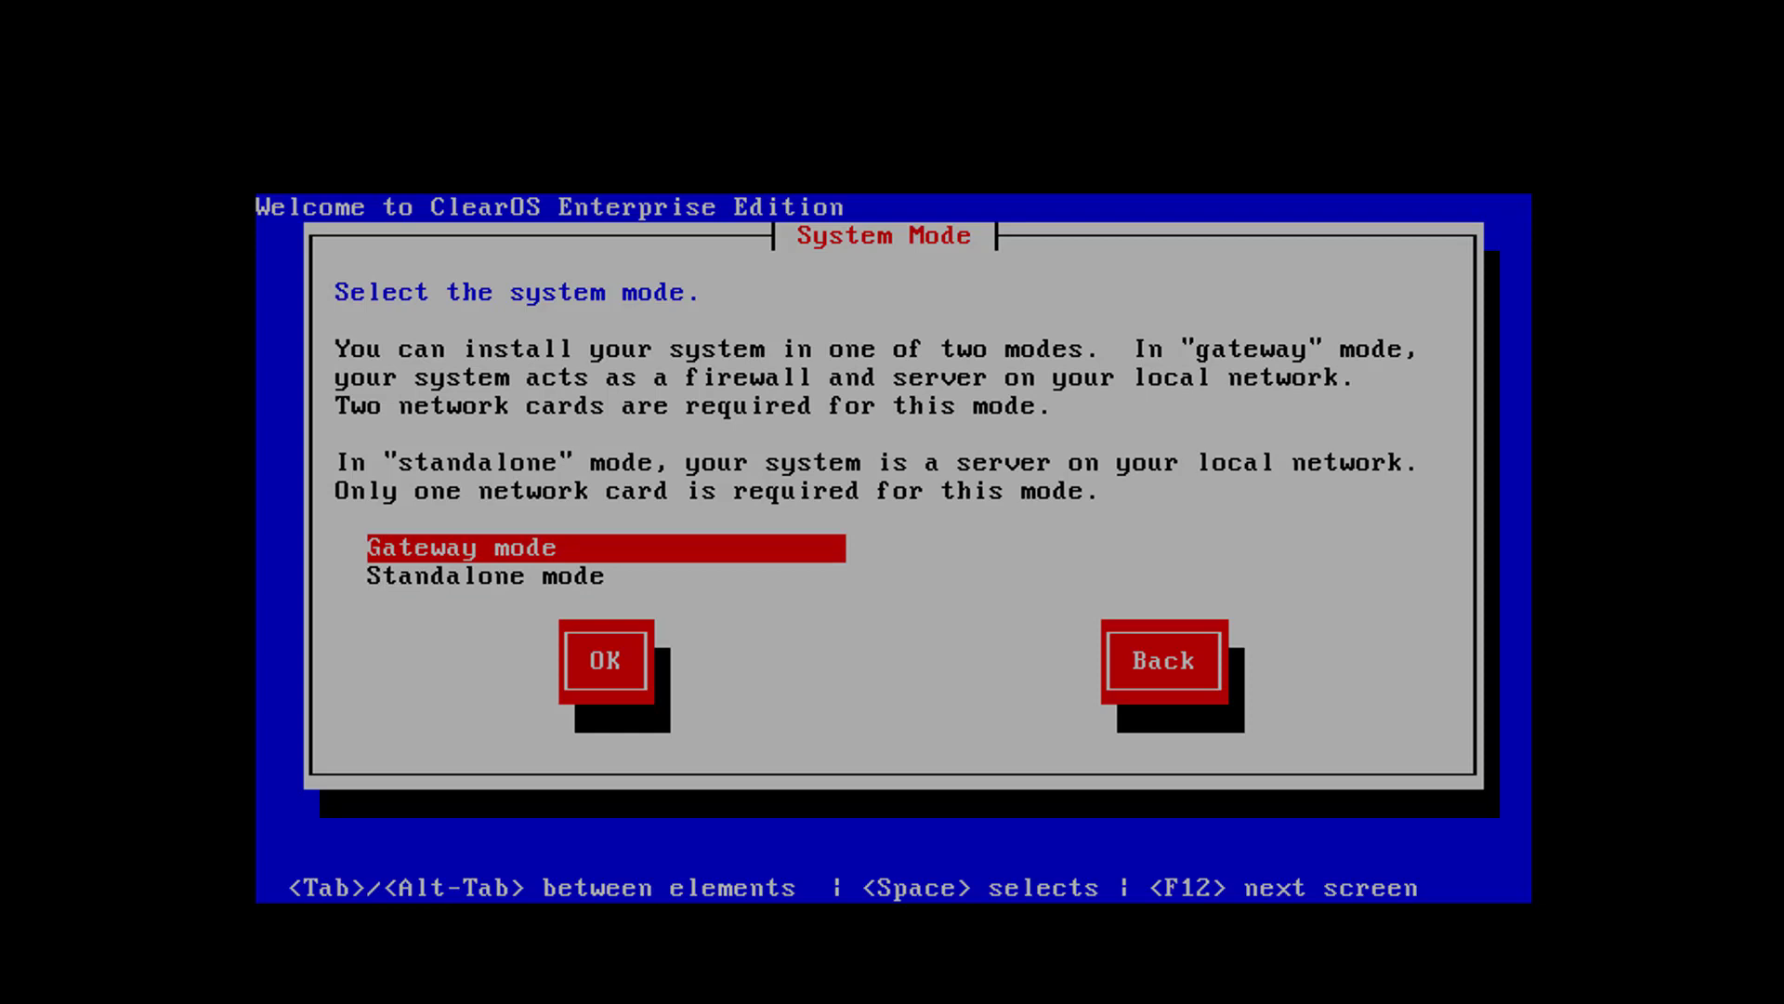
key("Tab")
key("alt+Tab")
key("Down")
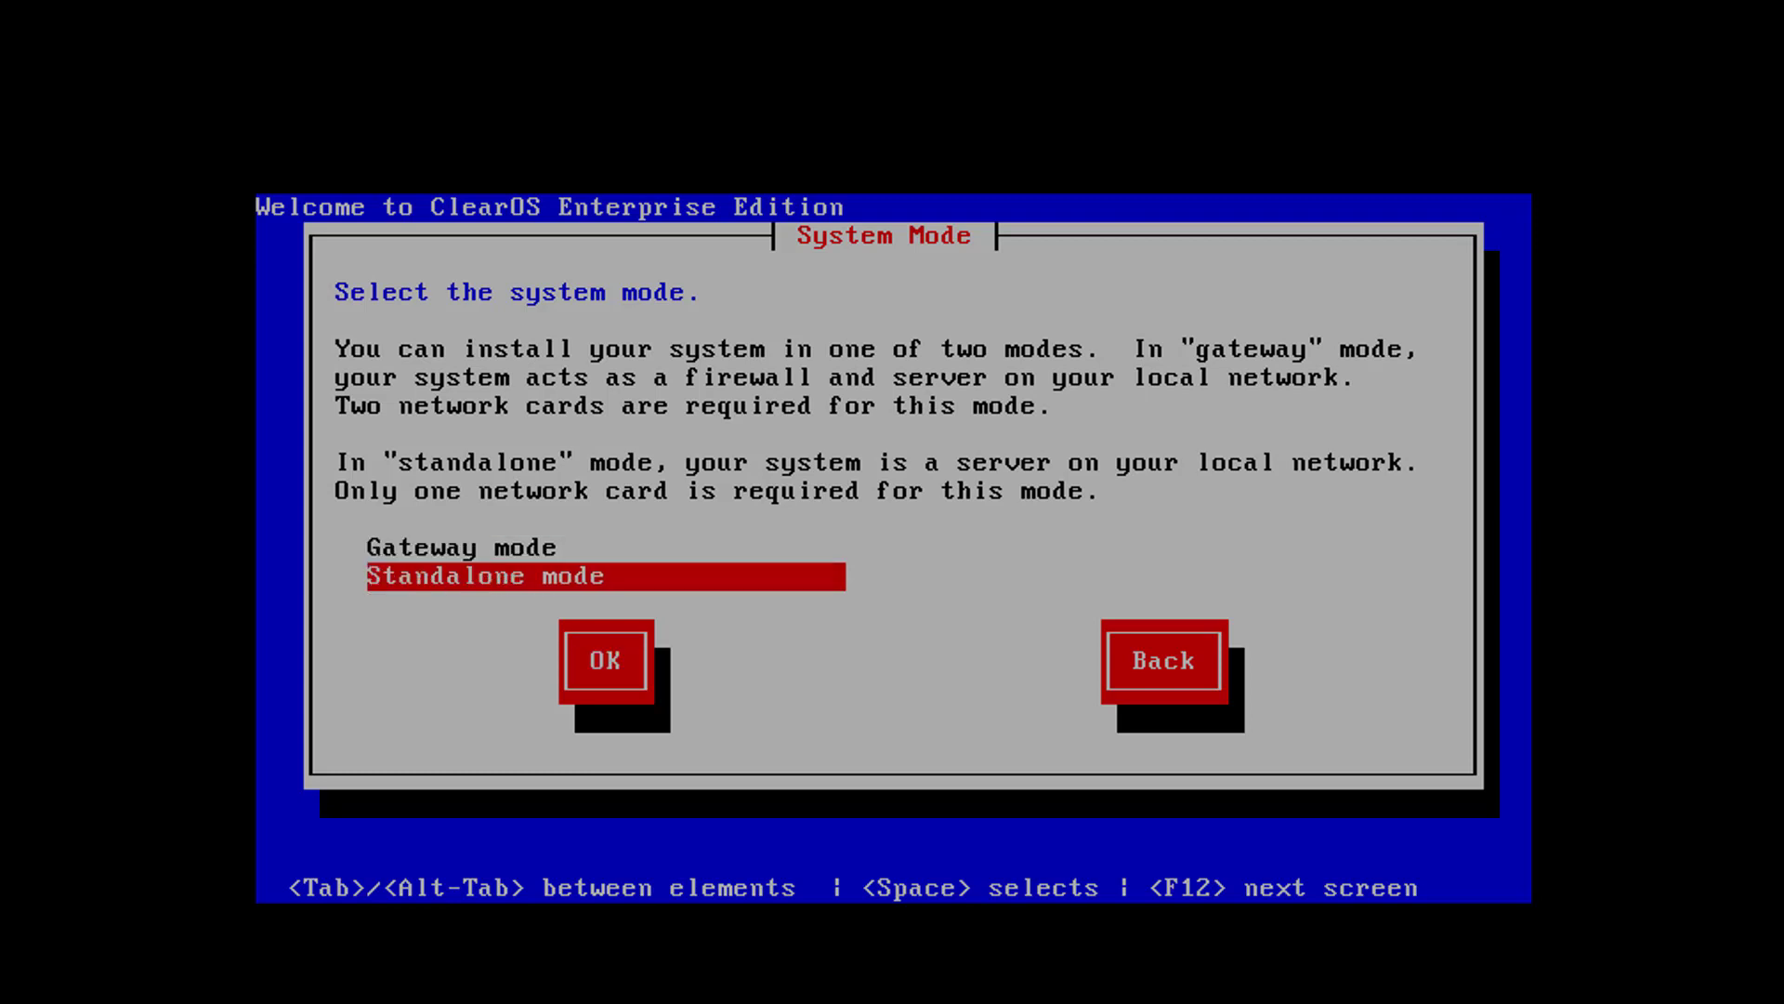
key("Tab")
key("Return")
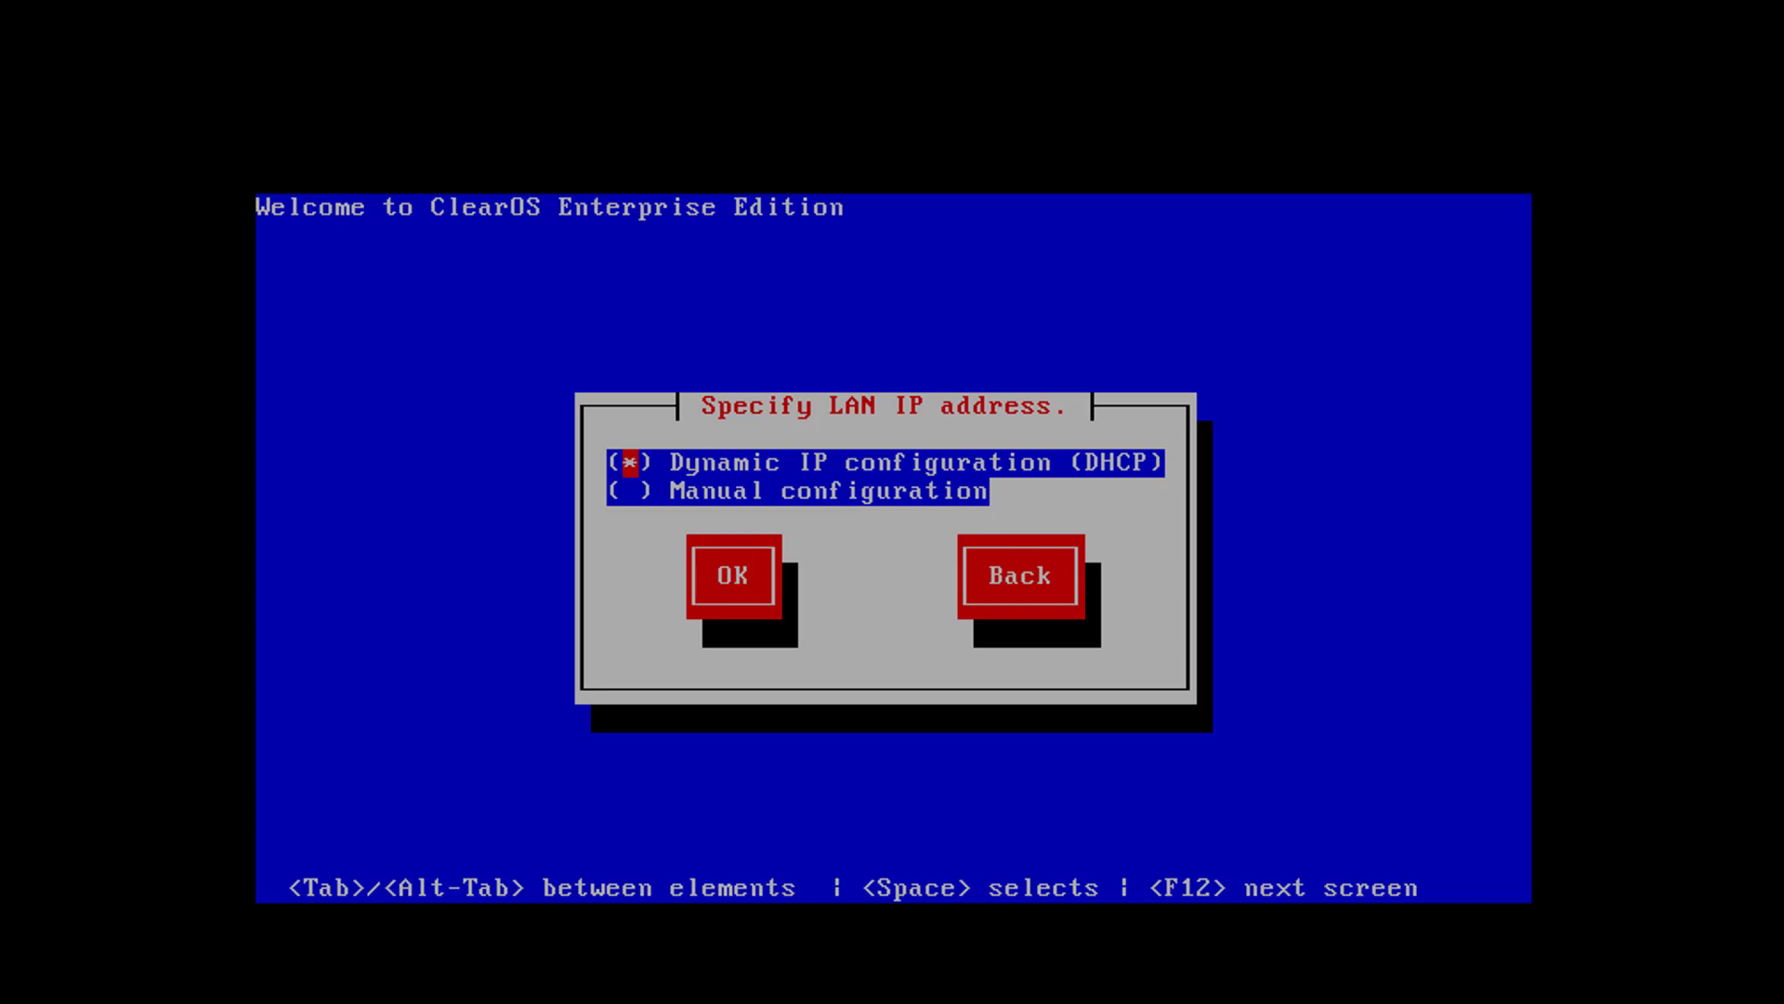
Keep Dynamic IP configuration (DHCP) for the LAN address and leave the nameserver IP blank
key("Tab")
key("Tab")
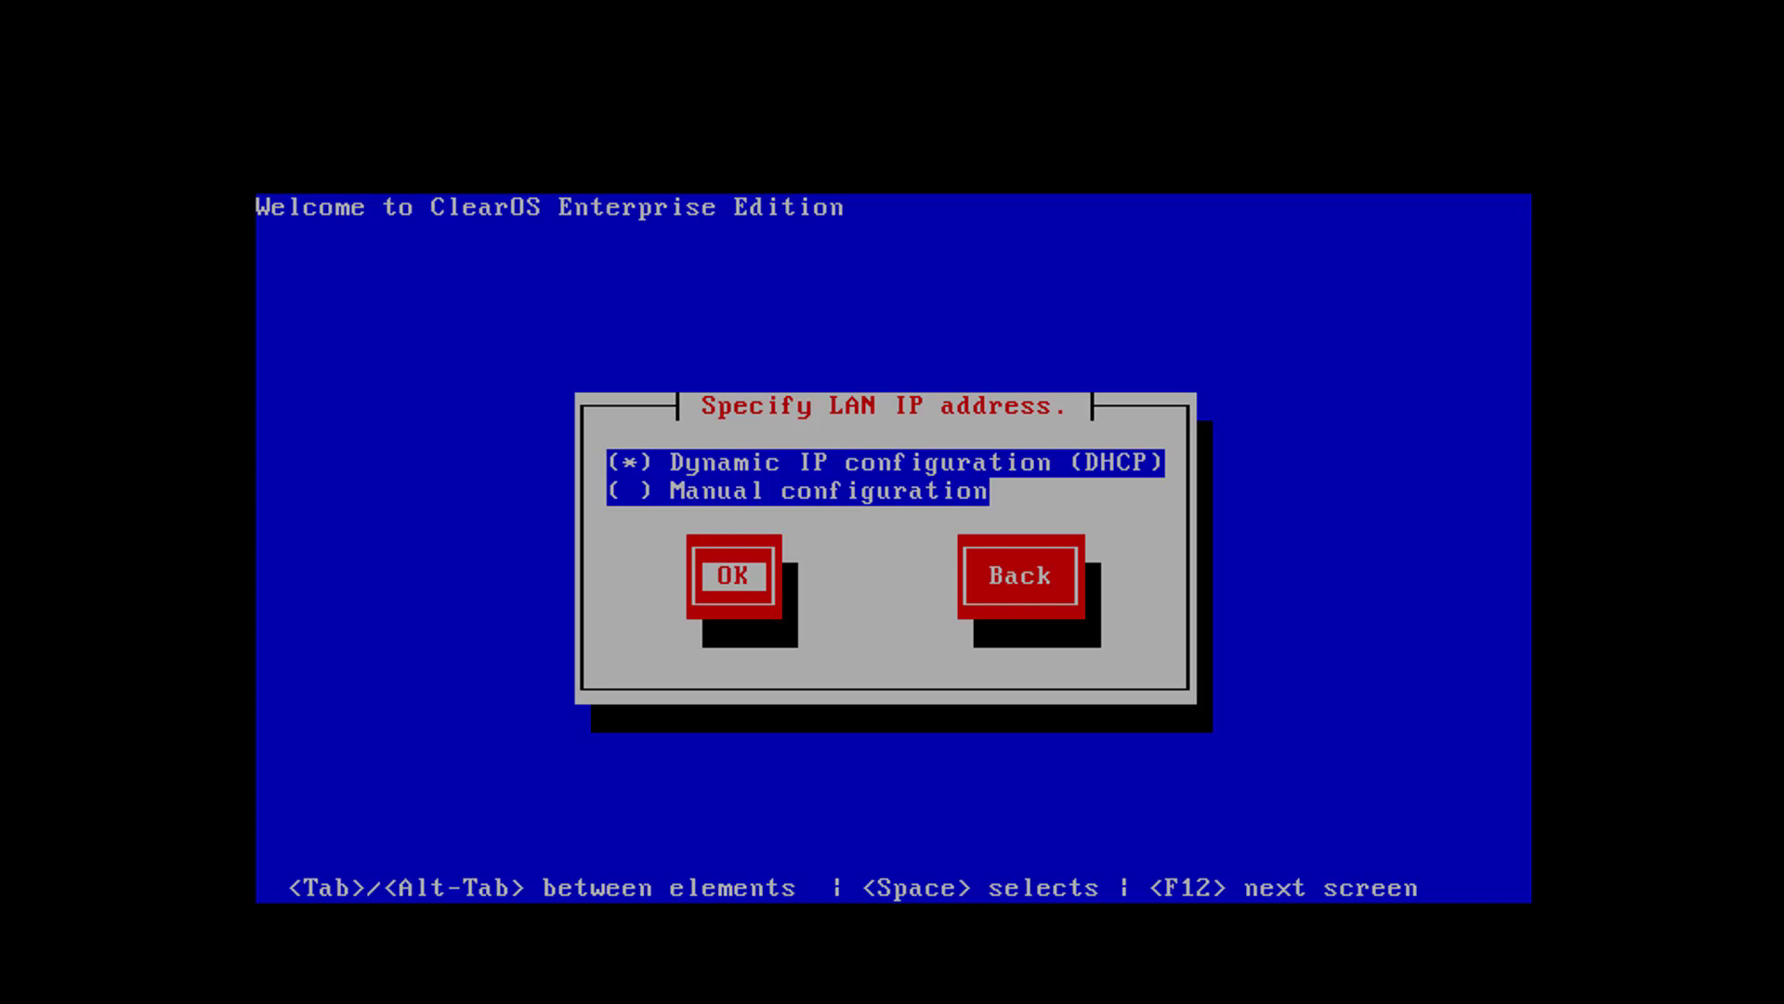
key("Return")
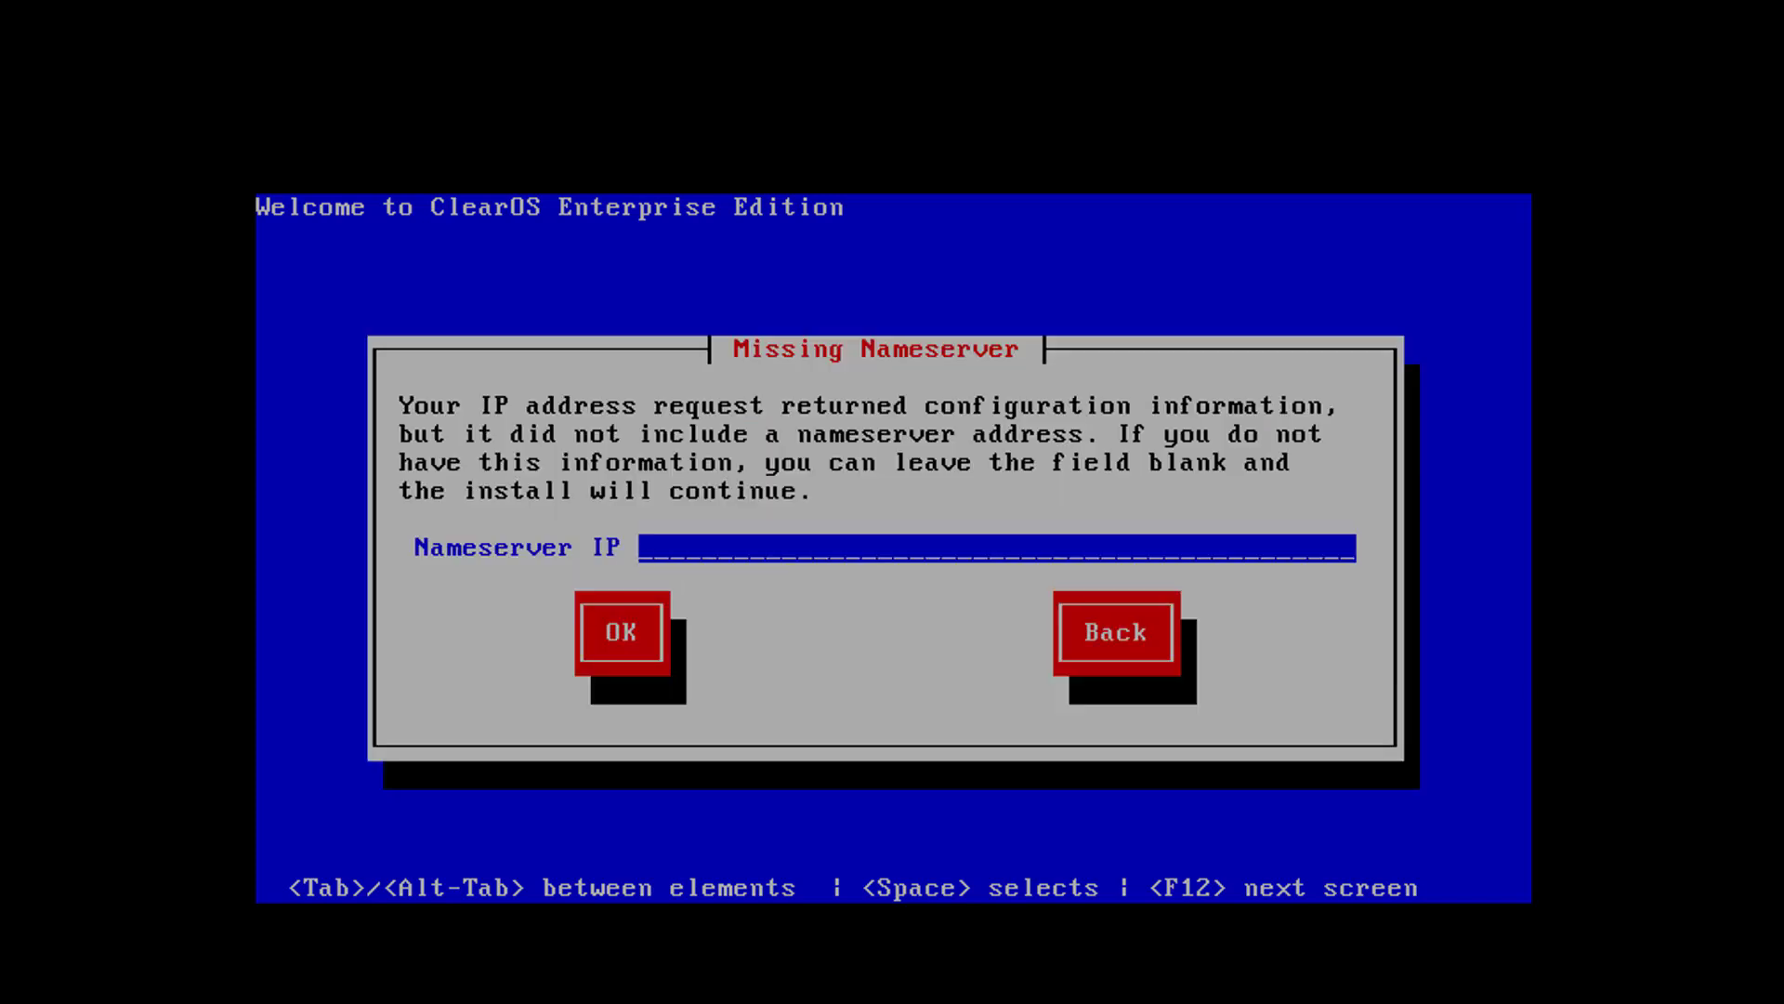
key("Tab")
key("Return")
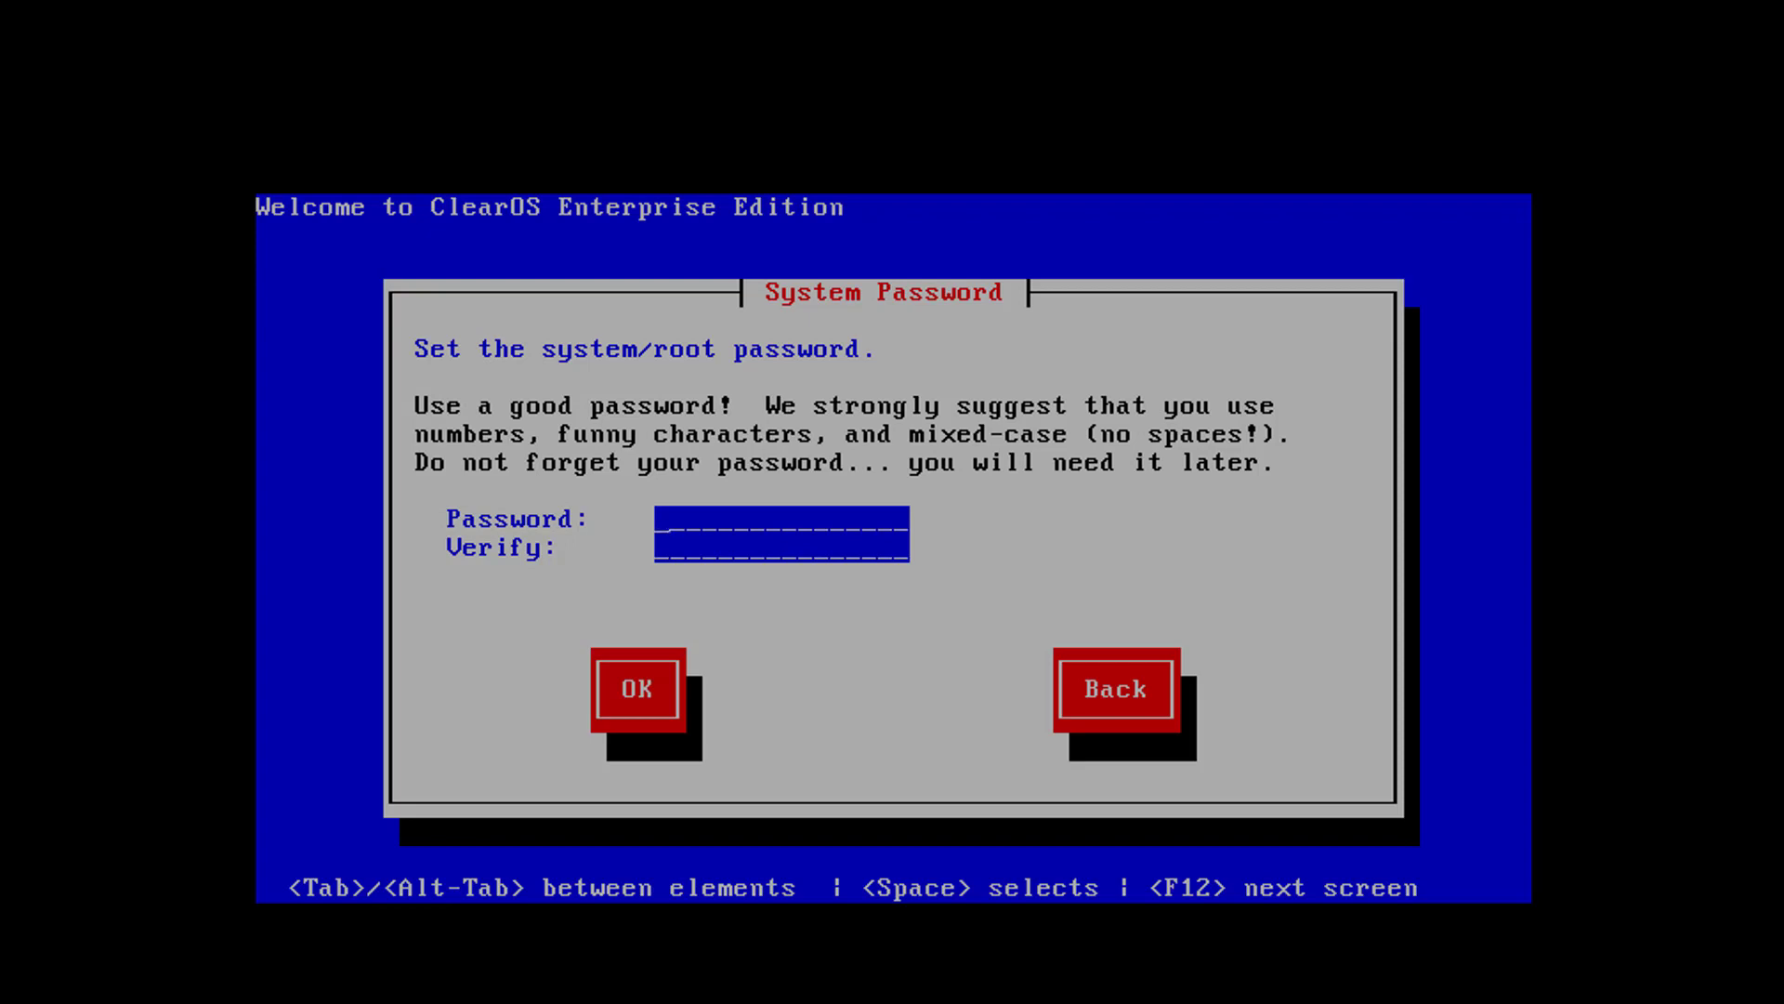
Set and verify the system root password
type("*****")
type("*****")
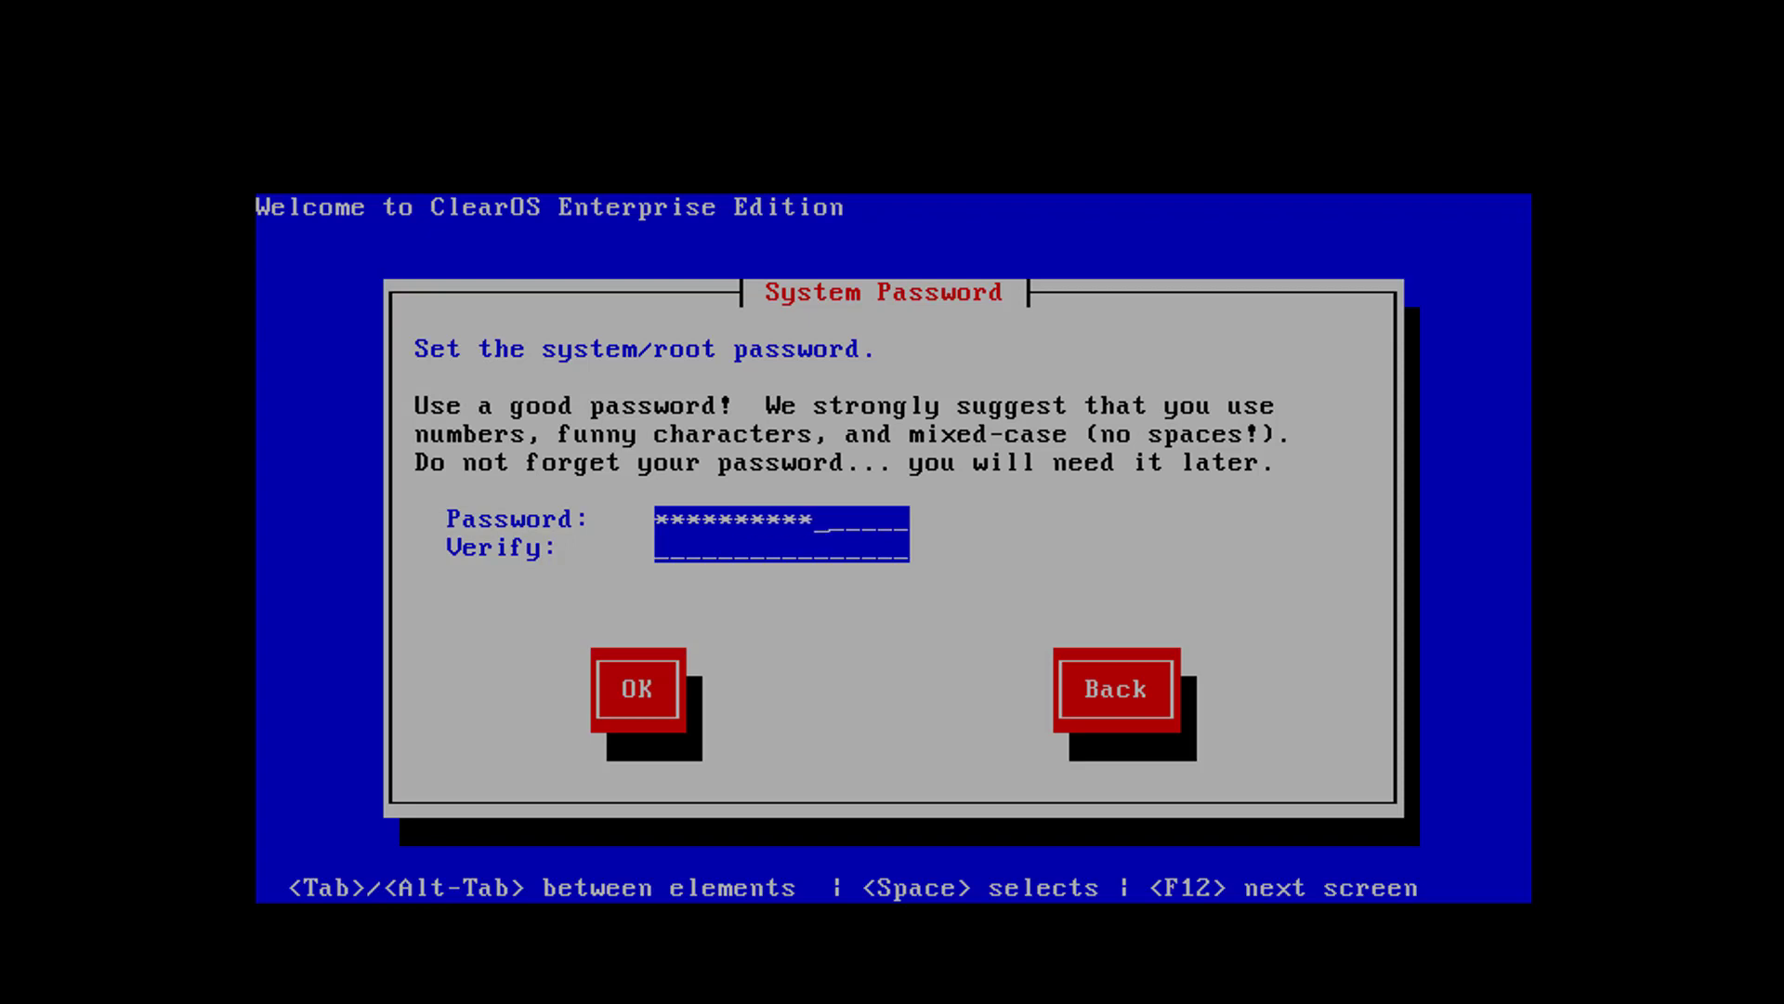
key("Tab")
type("*********")
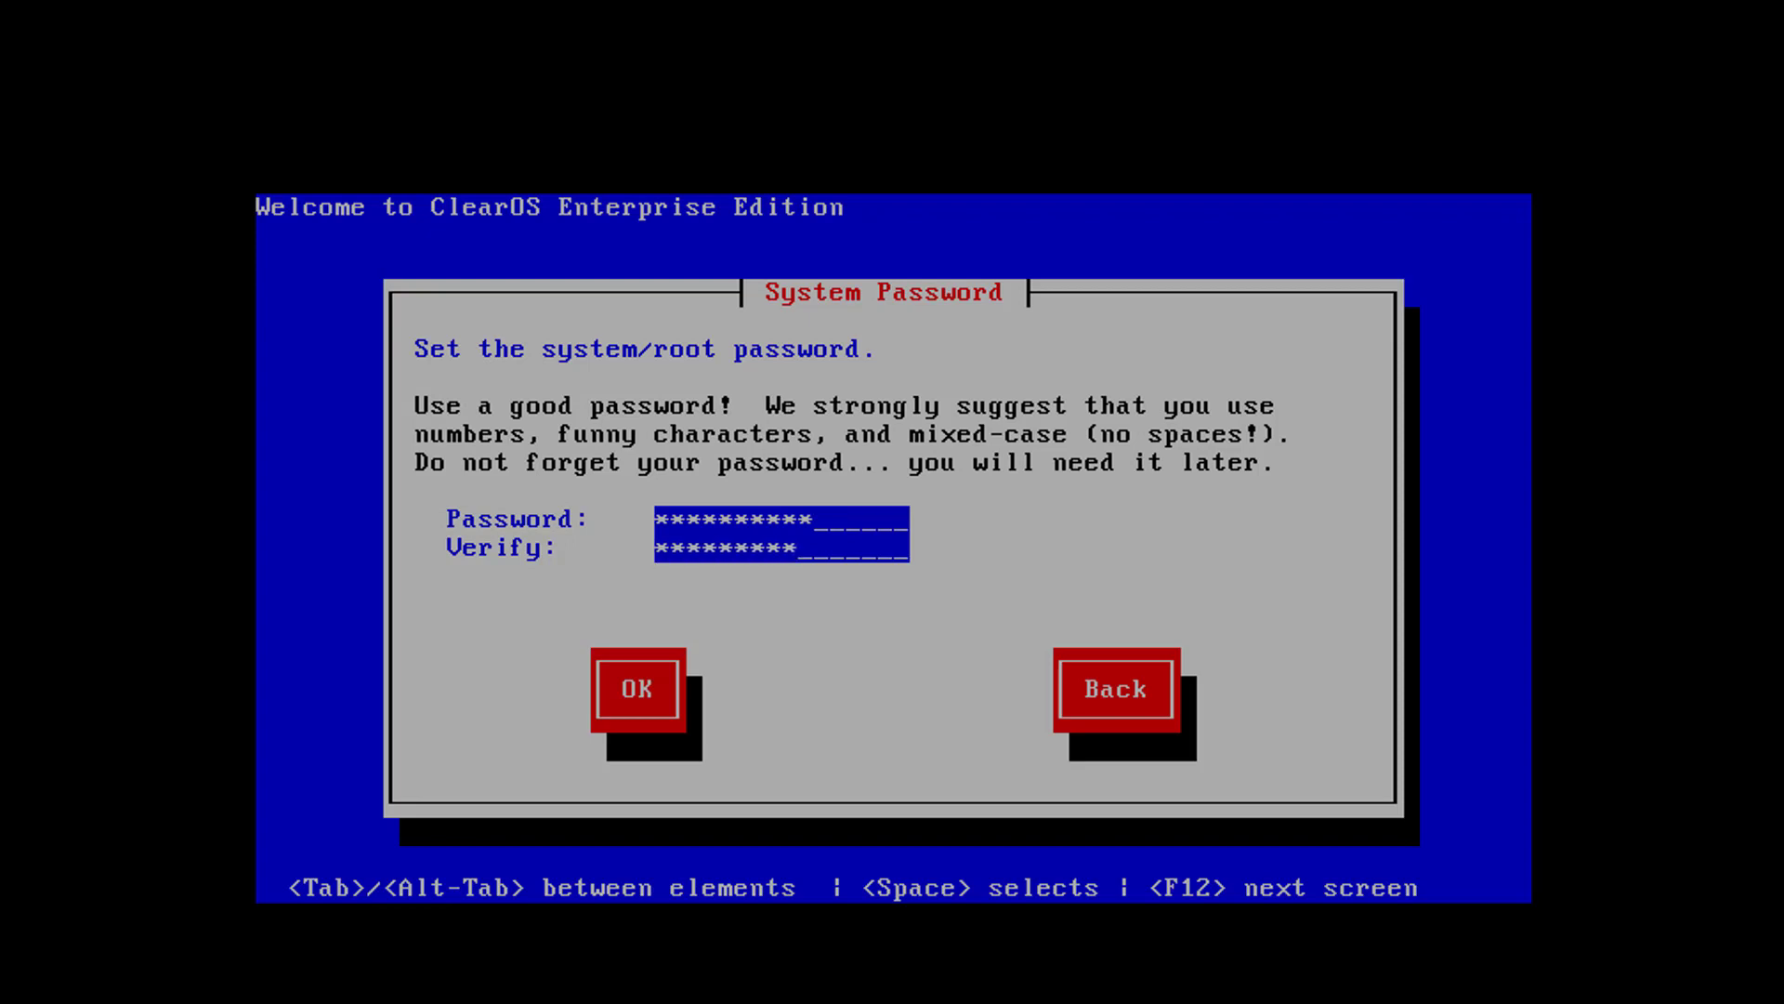
type("*")
key("Tab")
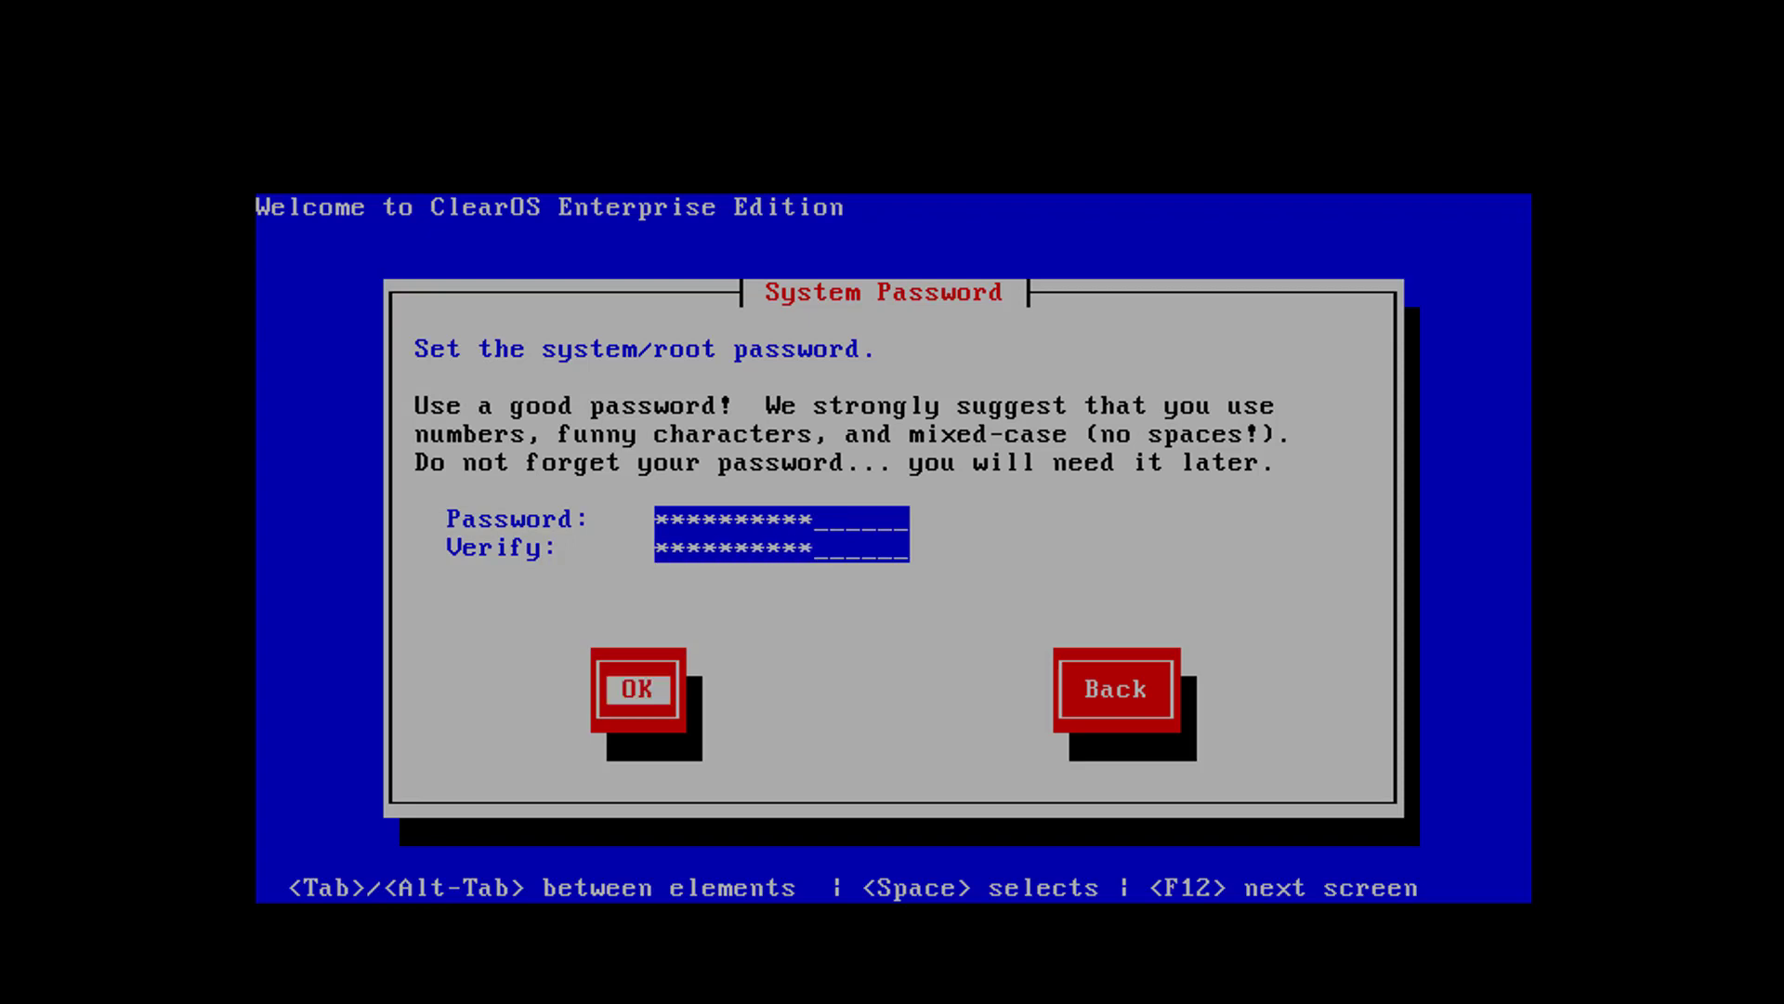
key("Return")
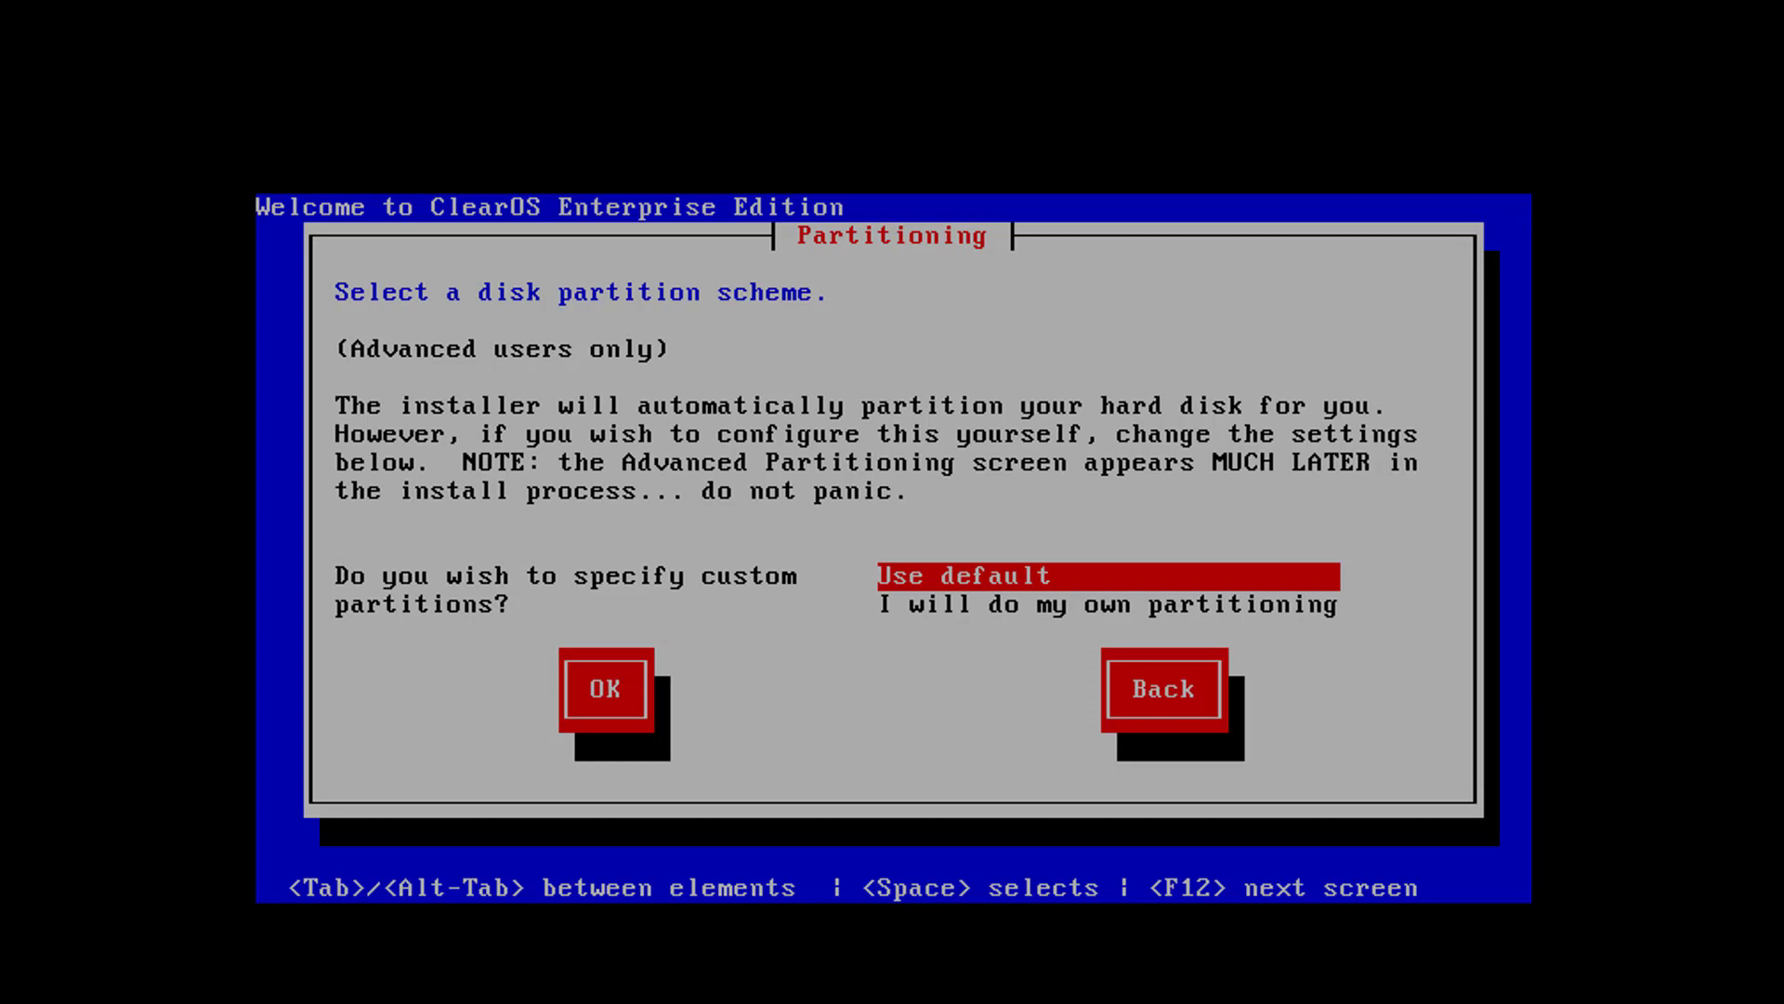
Keep the default disk partition scheme and continue
key("Down")
key("Up")
key("Tab")
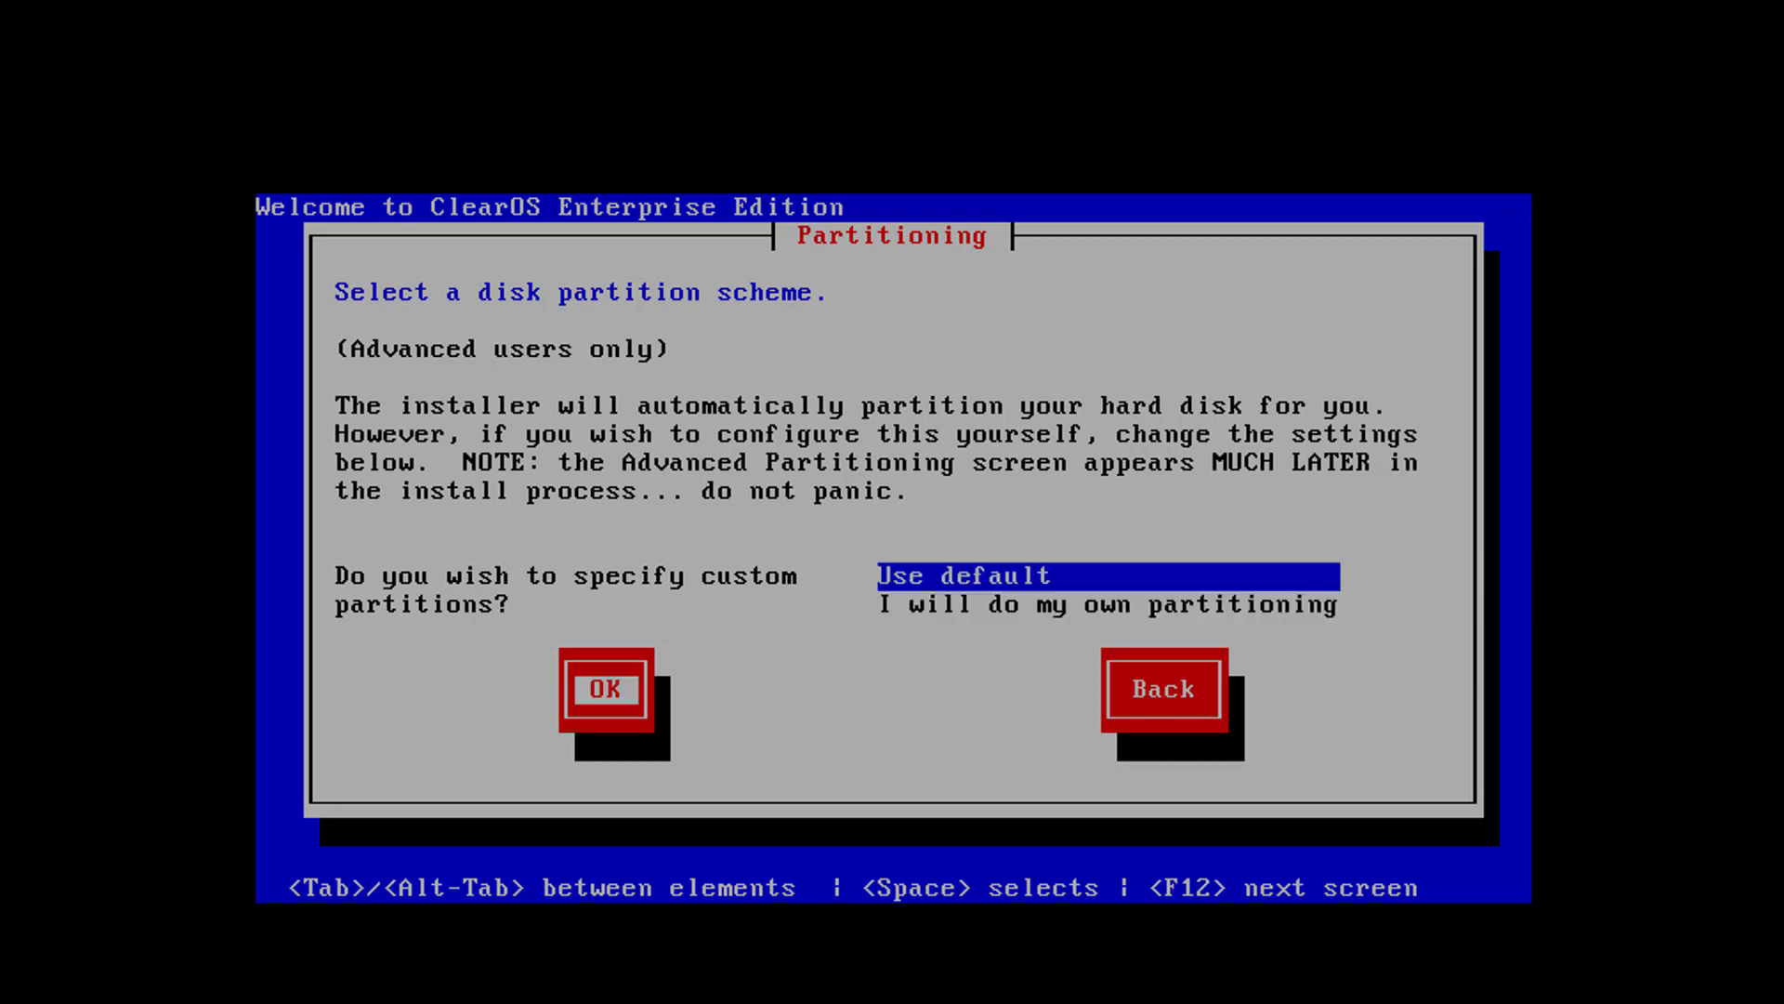
key("Return")
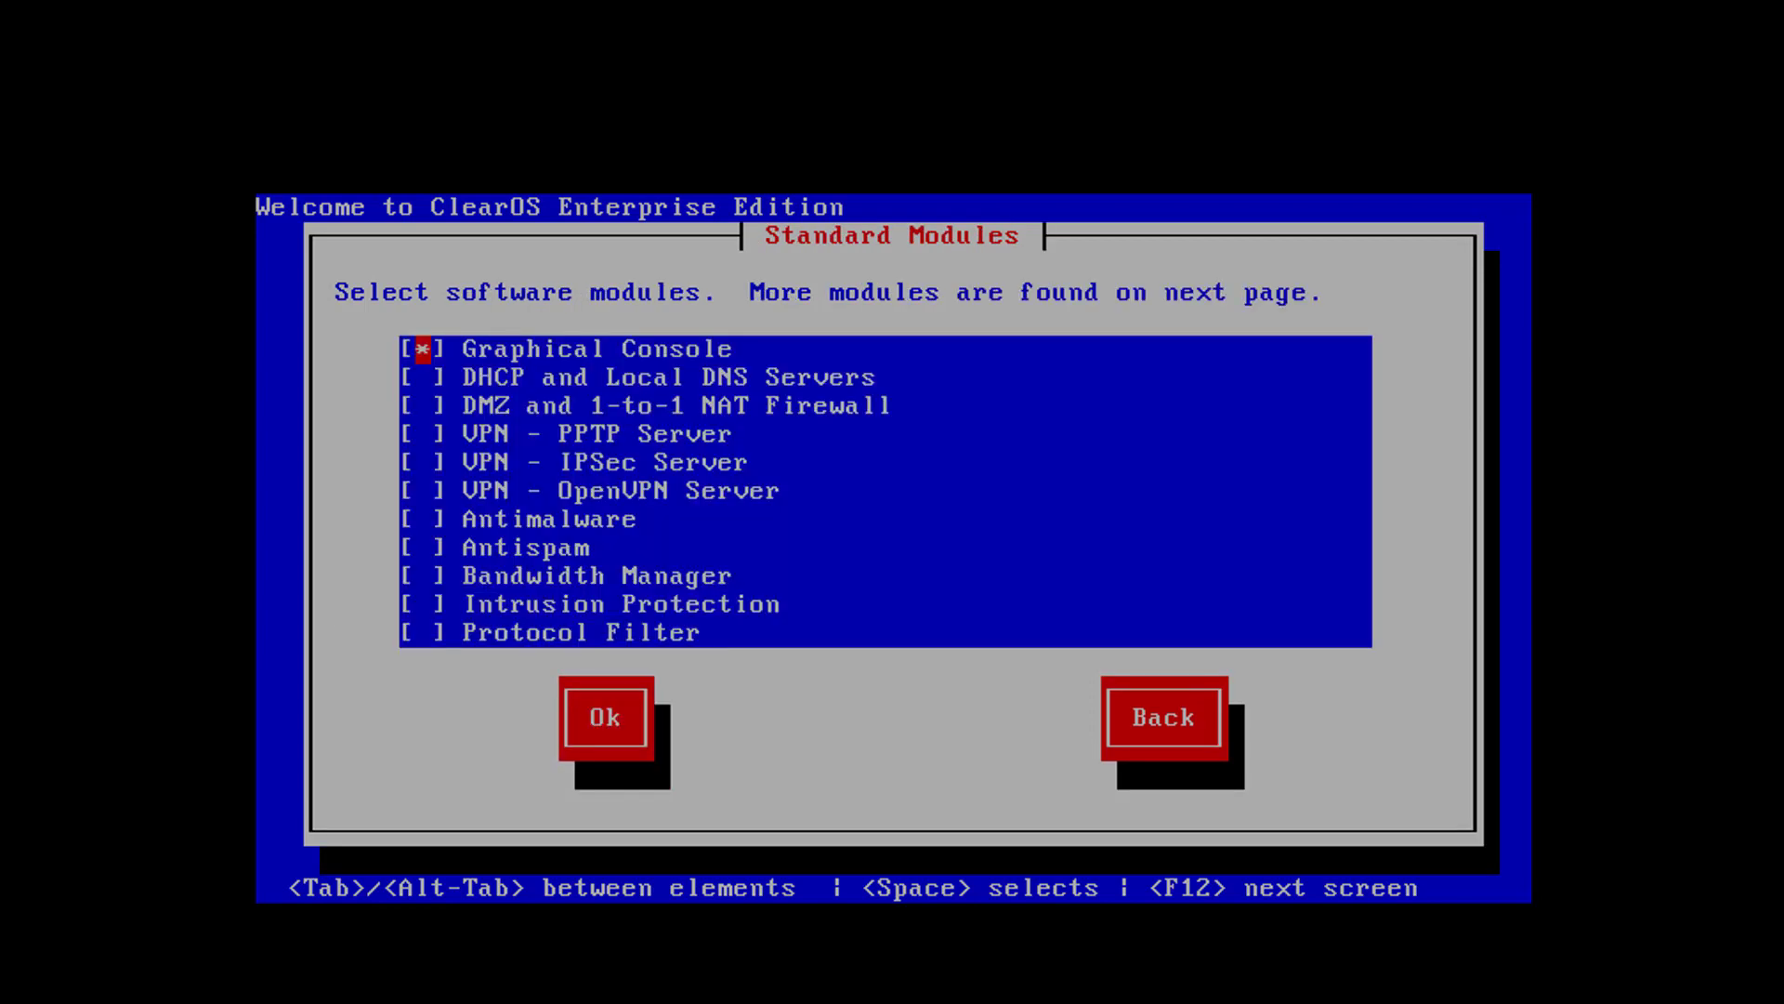
Enable every standard software module, from Graphical Console through Protocol Filter, and continue
key("Down")
key("space")
key("Down")
key("space")
key("Down")
key("space")
key("Down")
key("space")
key("Down")
key("space")
key("Down")
key("space")
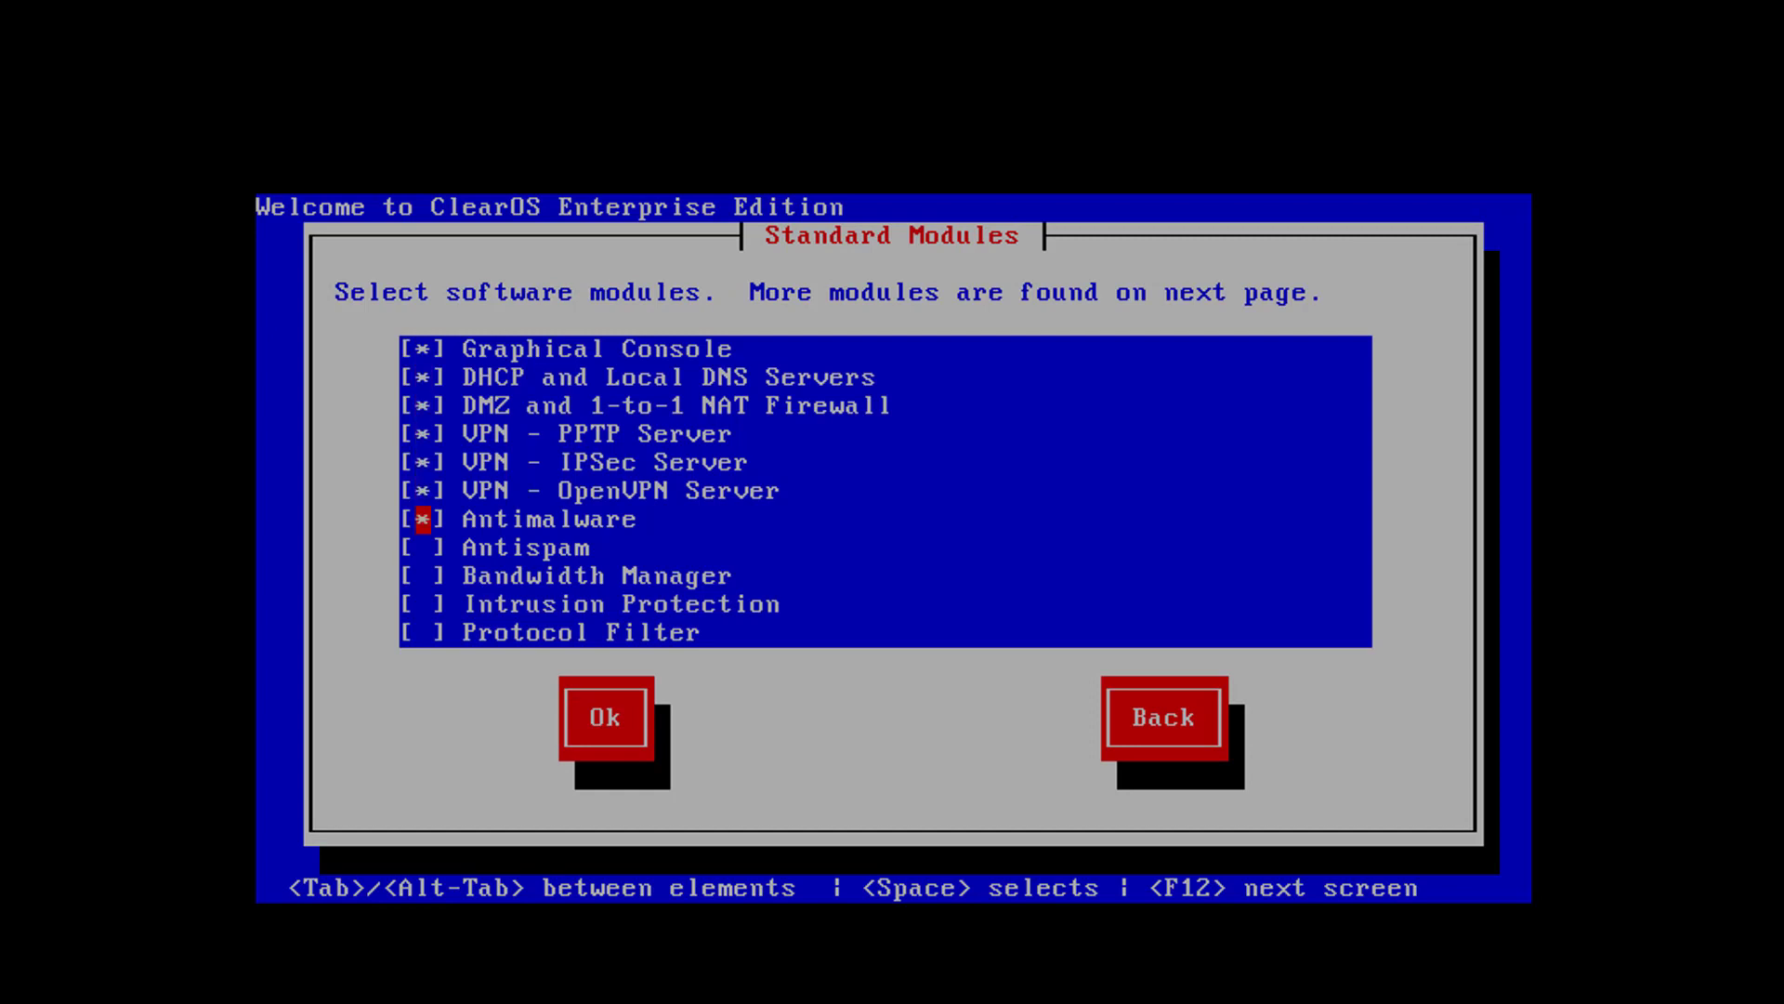
key("Down")
key("space")
key("Down")
key("space")
key("Down")
key("space")
key("Down")
key("space")
key("Tab")
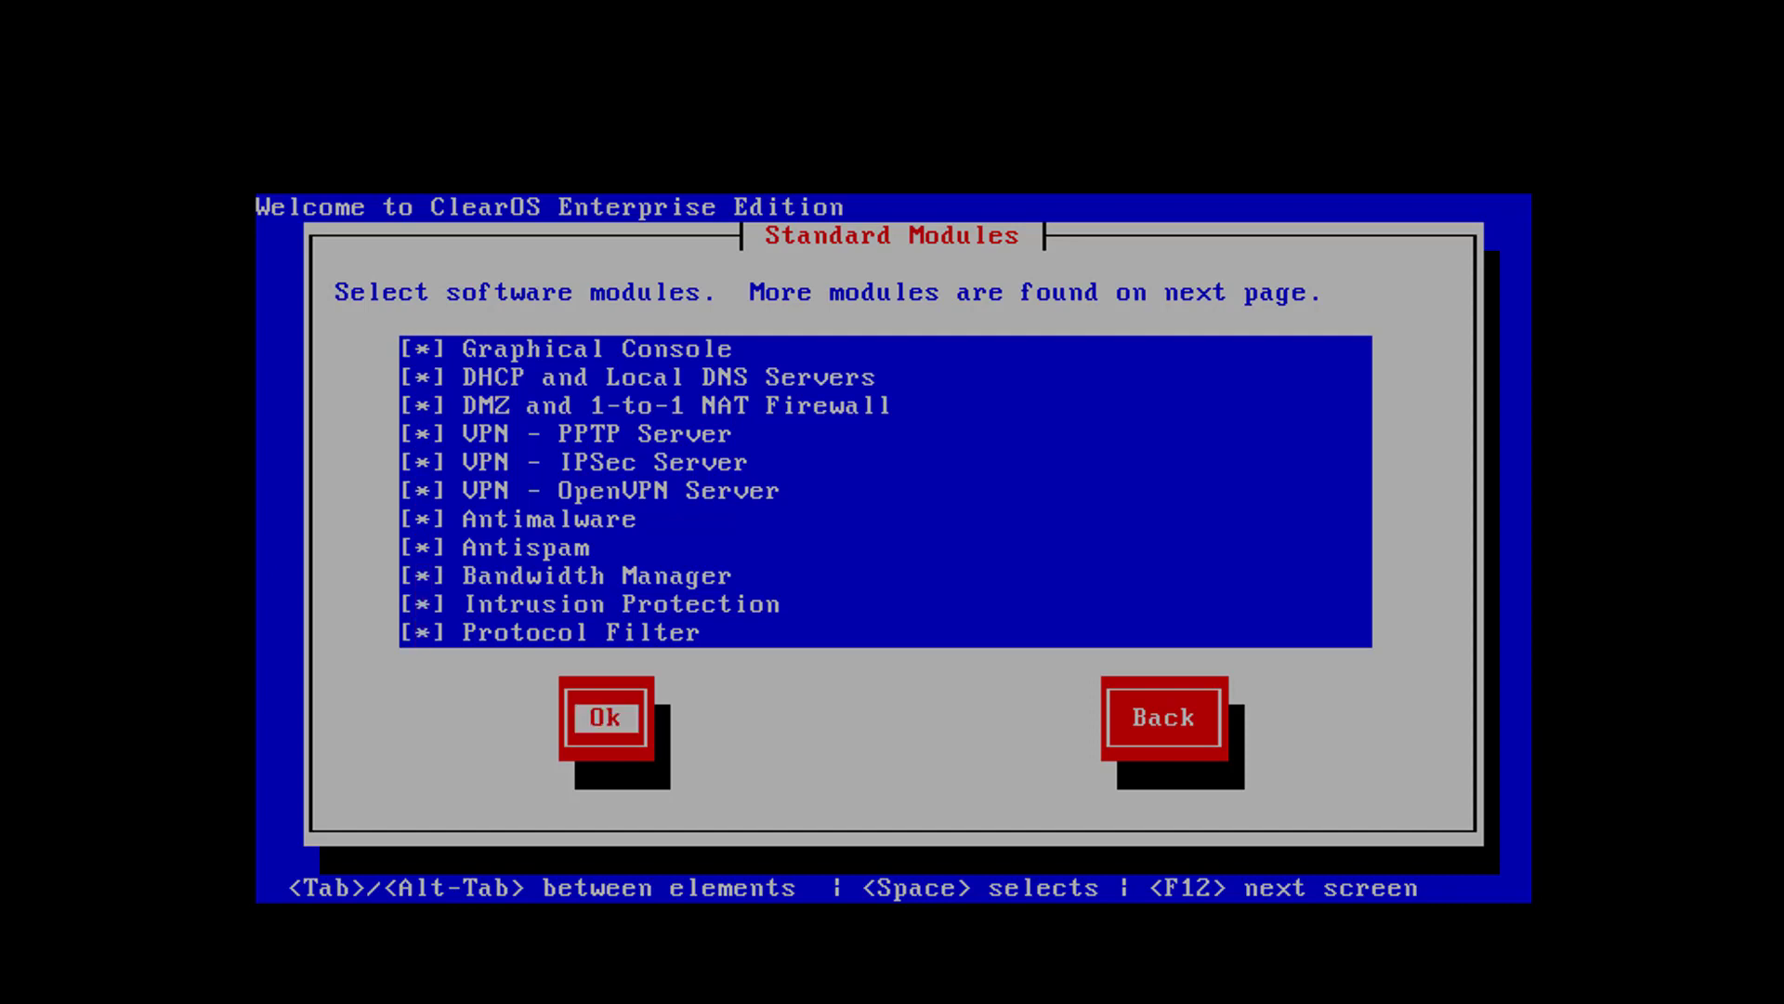
key("Return")
Enable every additional module, from Web Proxy through Database Server / MySQL, and finish module selection
key("space")
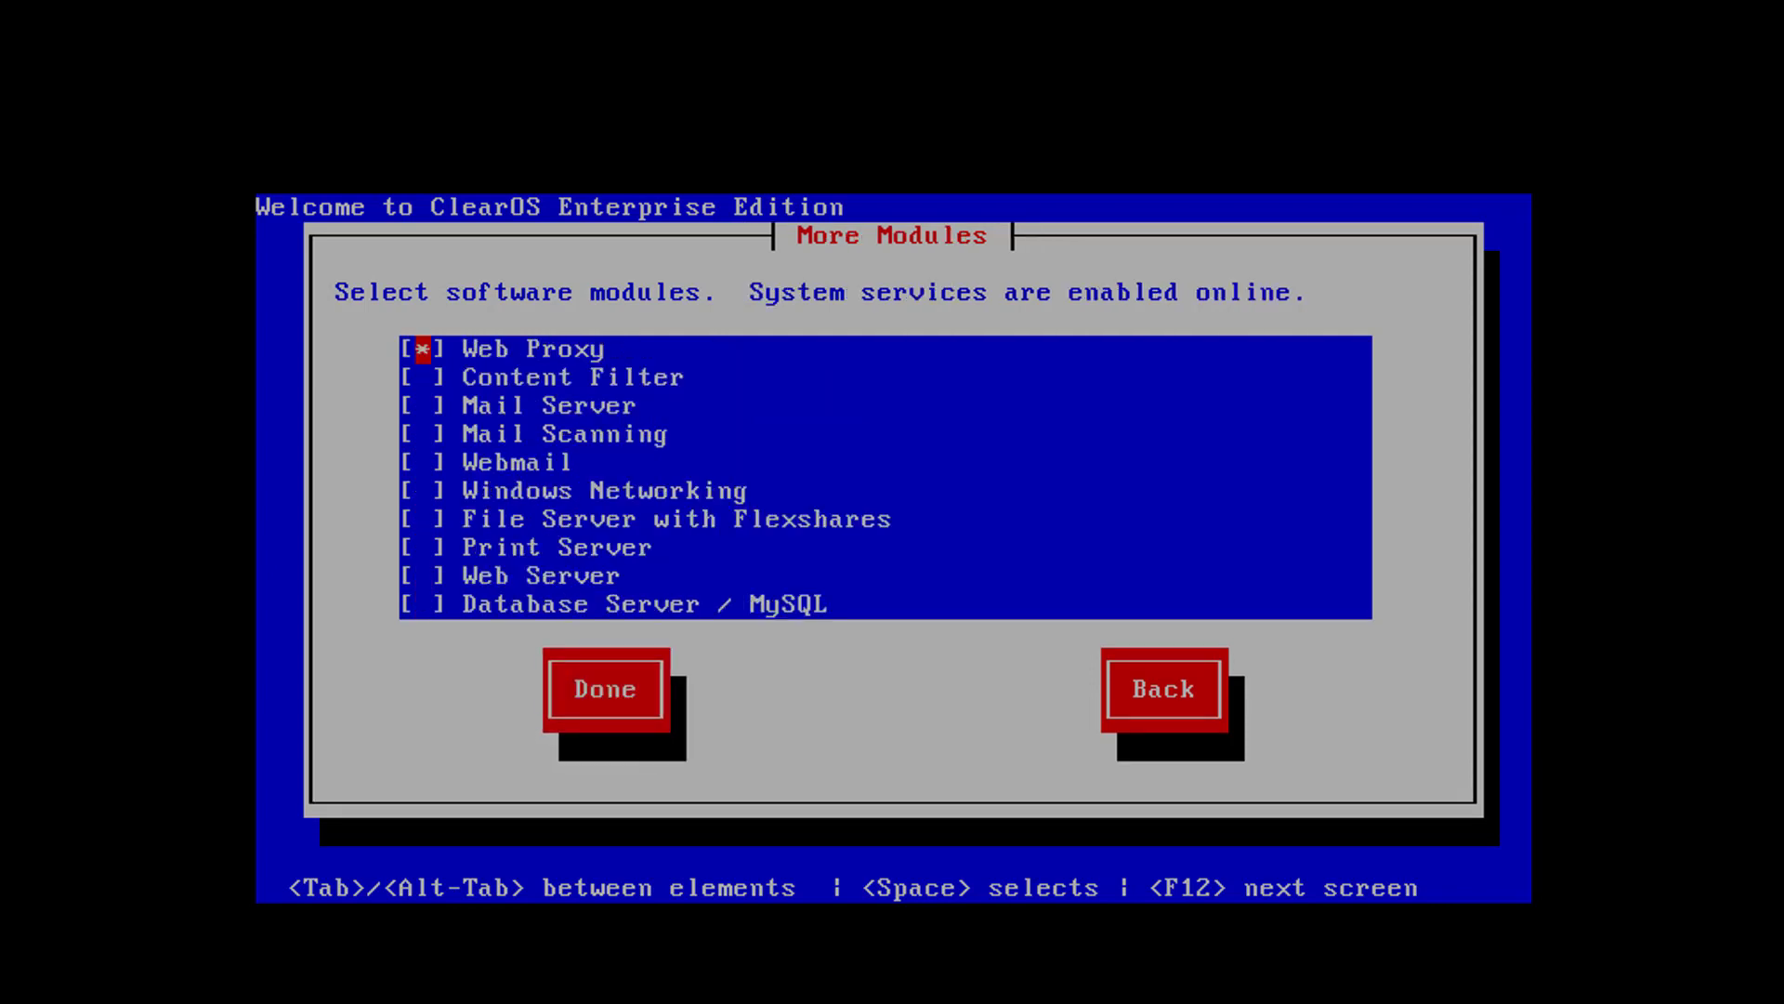
key("Down")
key("space")
key("Down")
key("space")
key("Down")
key("space")
key("Down")
key("space")
key("Down")
key("space")
key("Down")
key("Down")
key("space")
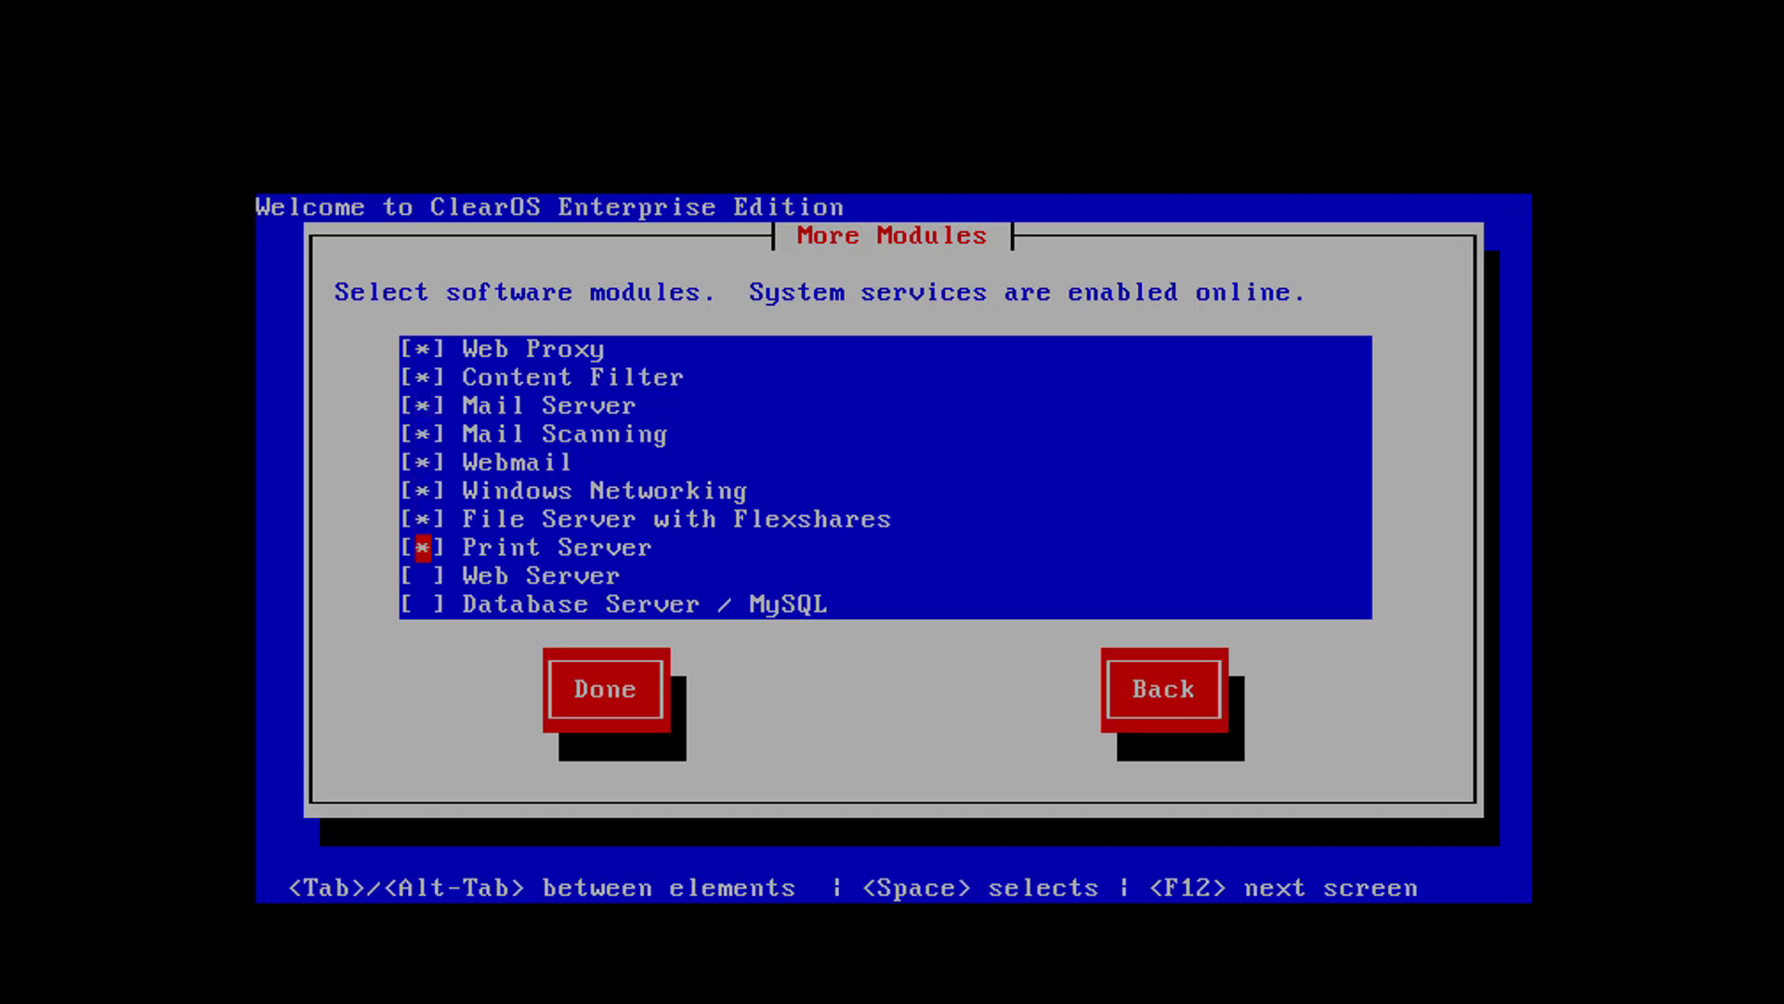
key("Down")
key("space")
key("Down")
key("space")
key("Tab")
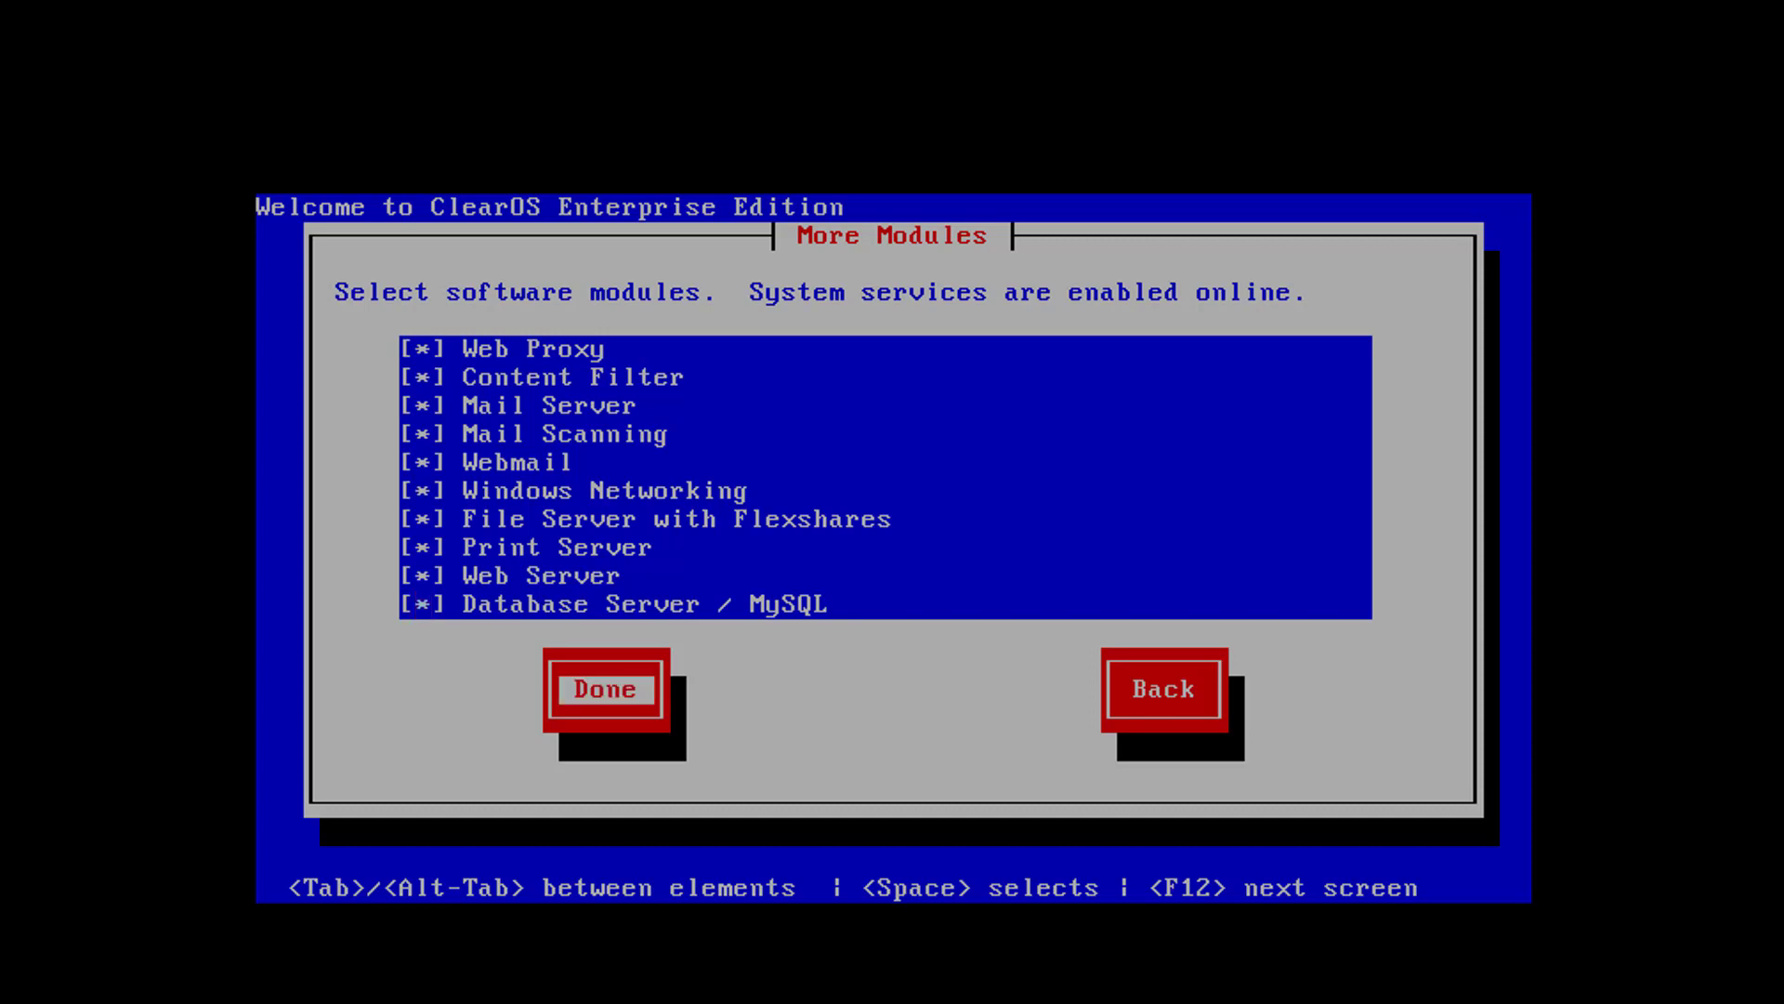
key("Return")
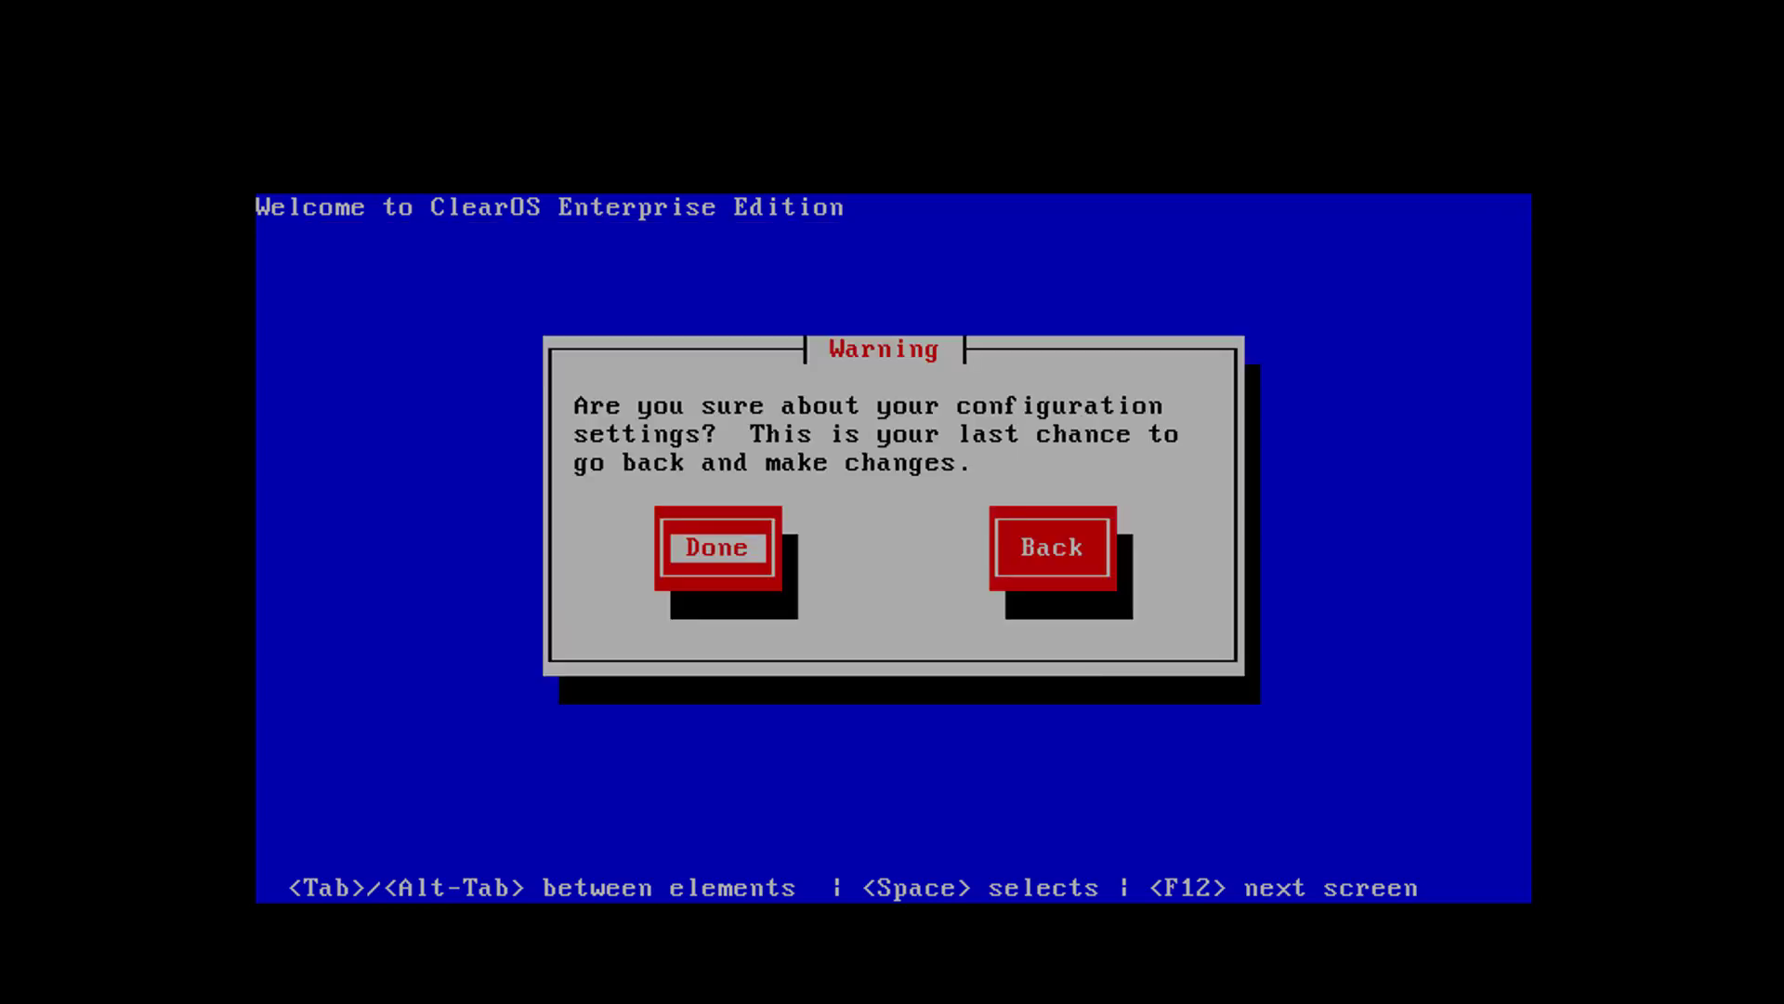
Confirm the configuration settings and reboot the system once installation completes
key("Return")
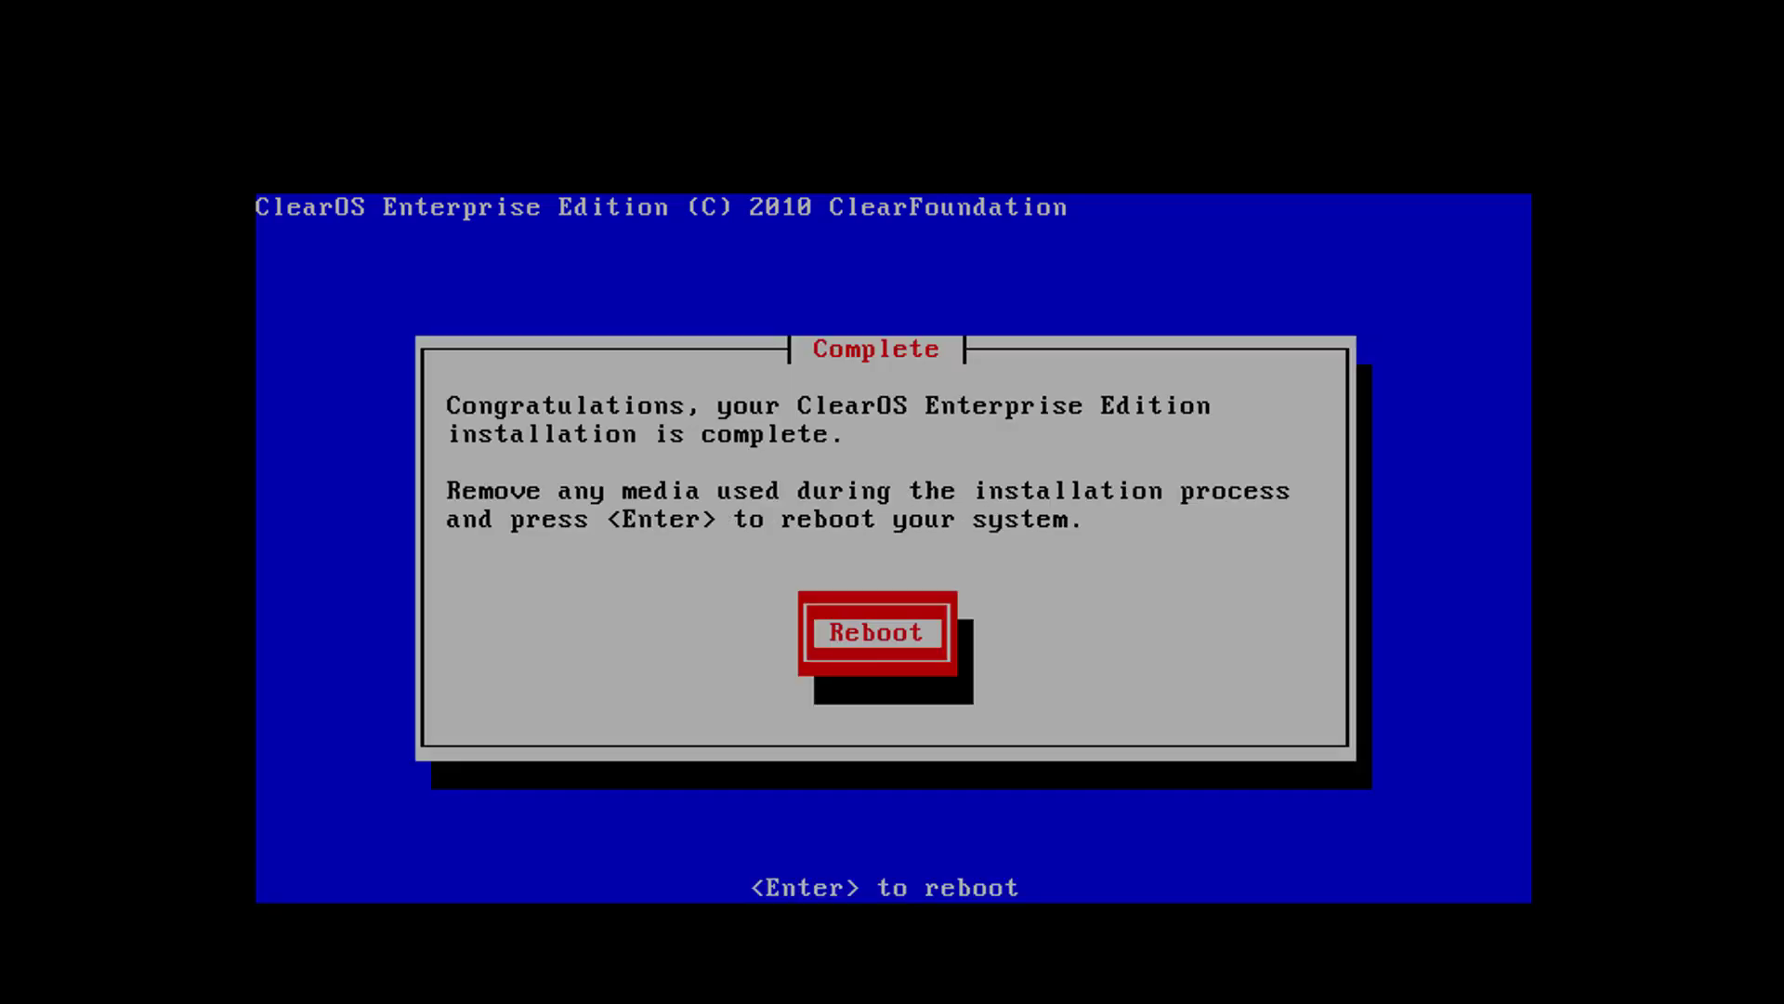
key("Return")
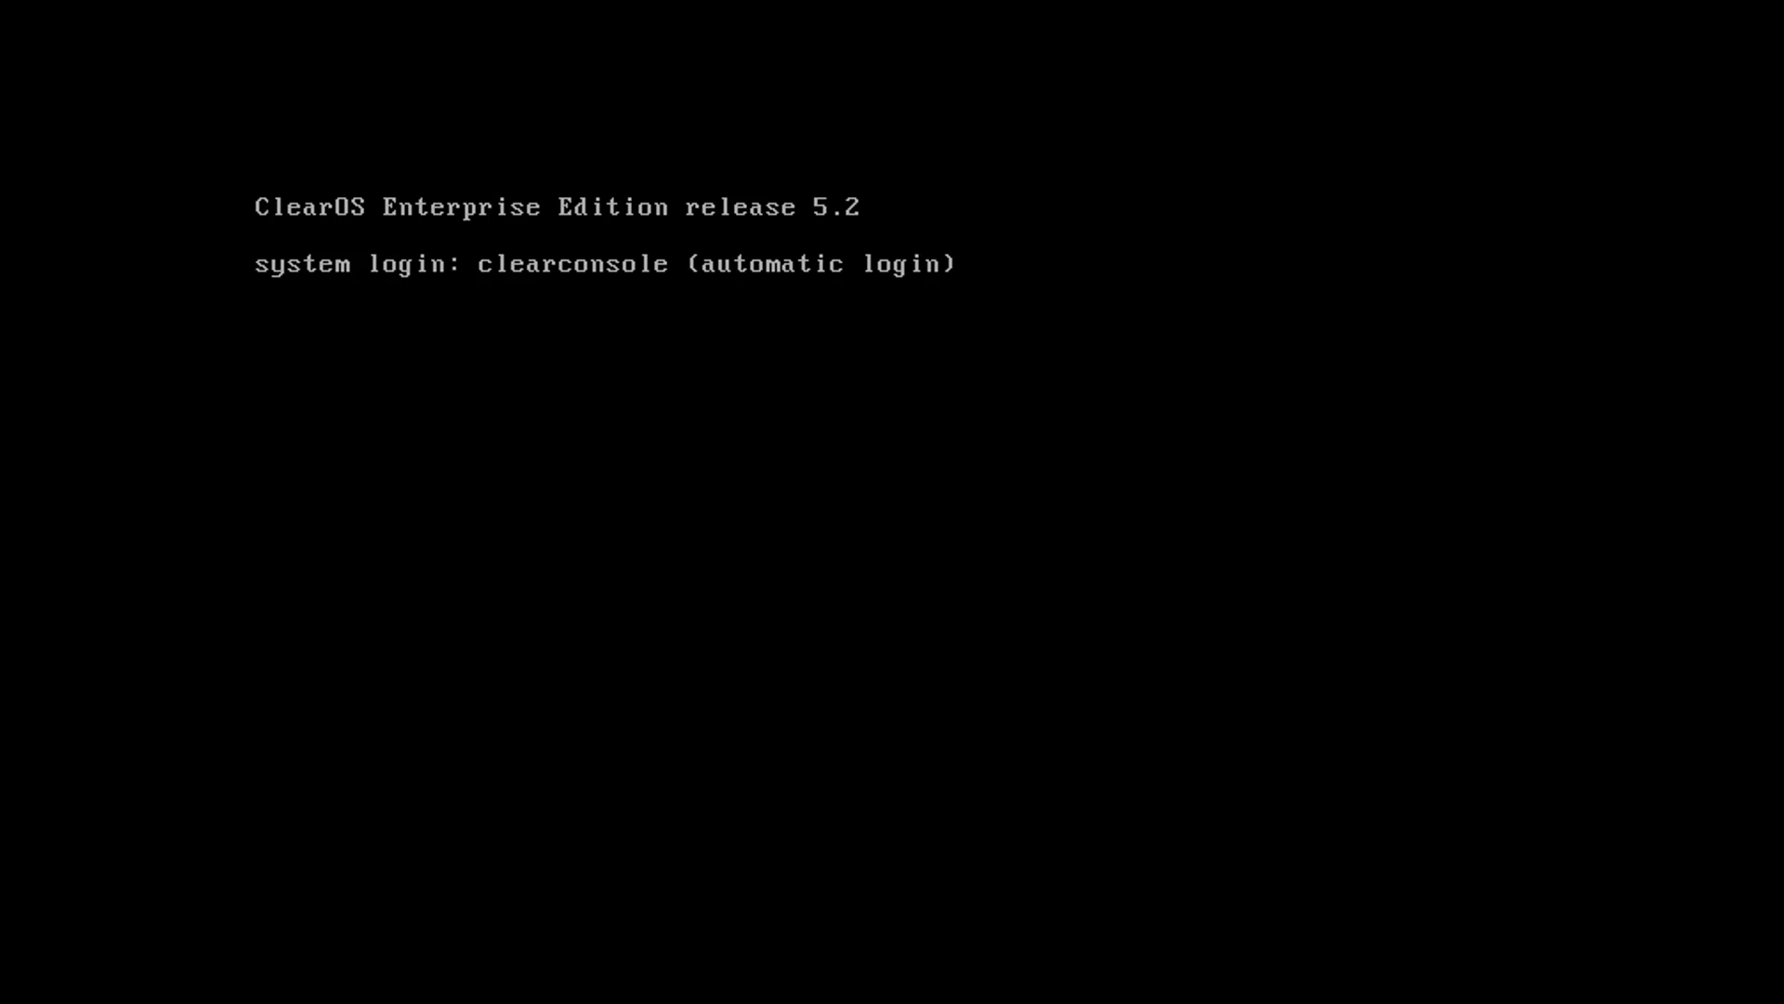
type("a")
key("BackSpace")
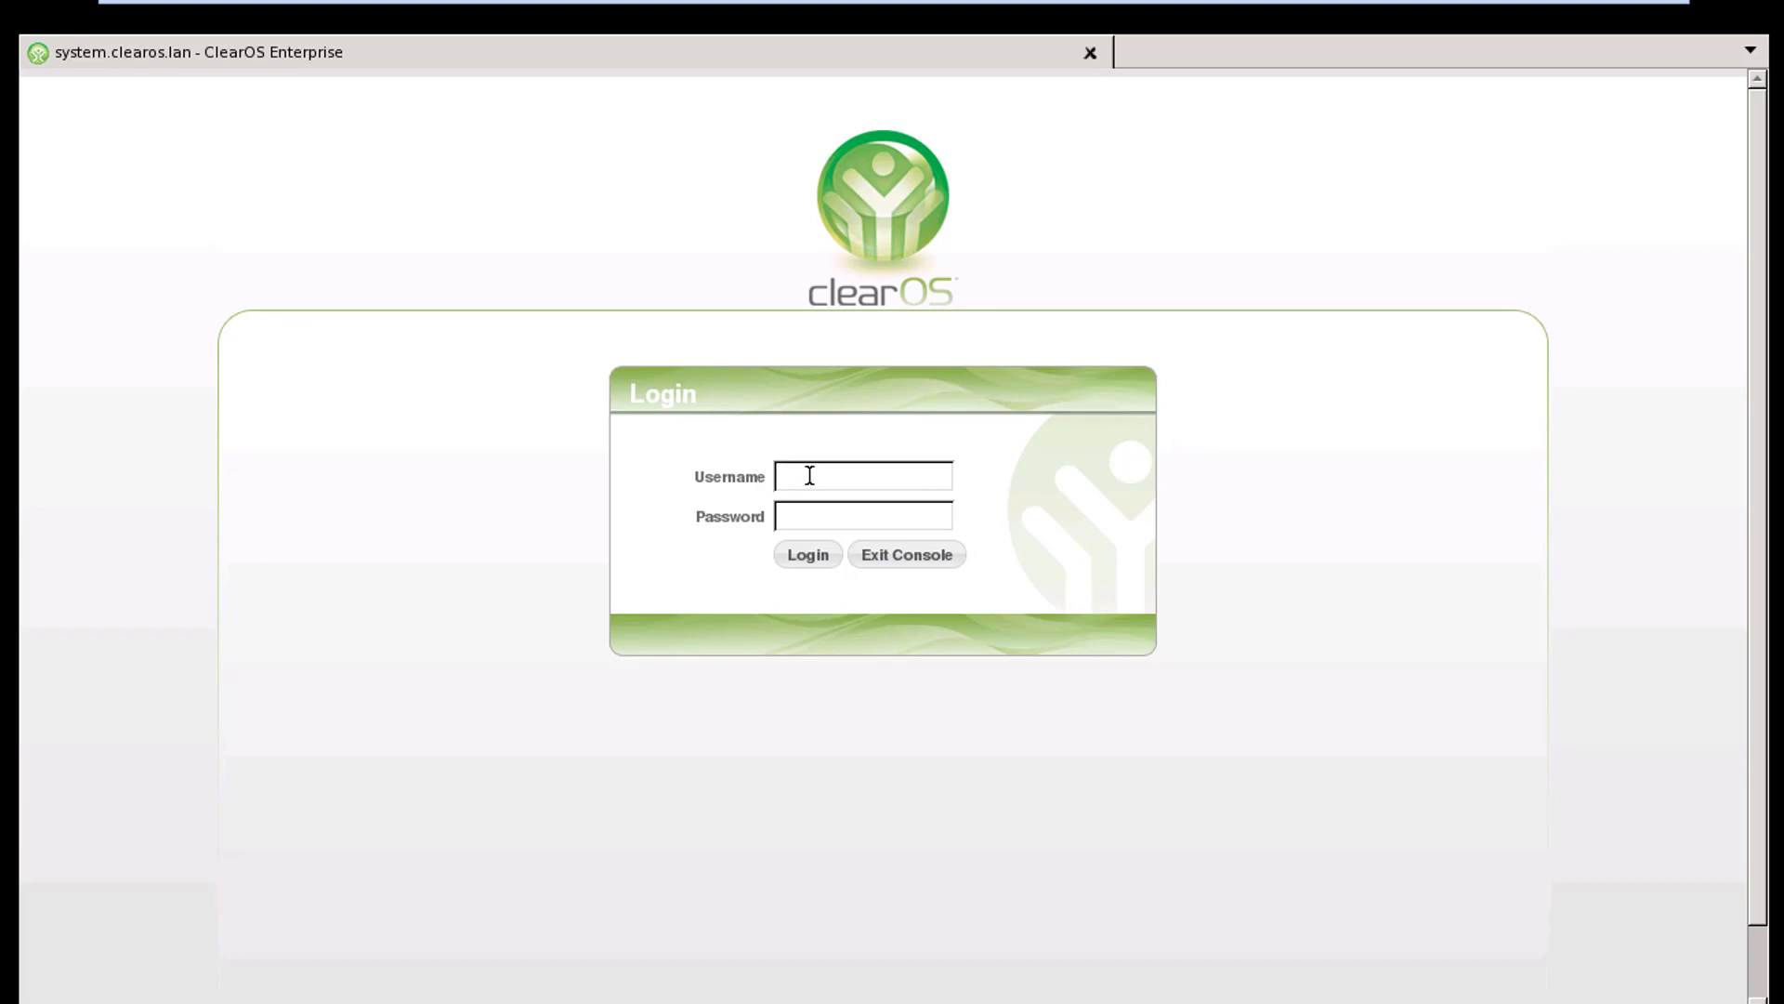
Log into the web console as root with the system password and accept English (US) as the default language
type("rooy")
key("BackSpace")
type("t")
left_click(819, 521)
type("**********")
key("Return")
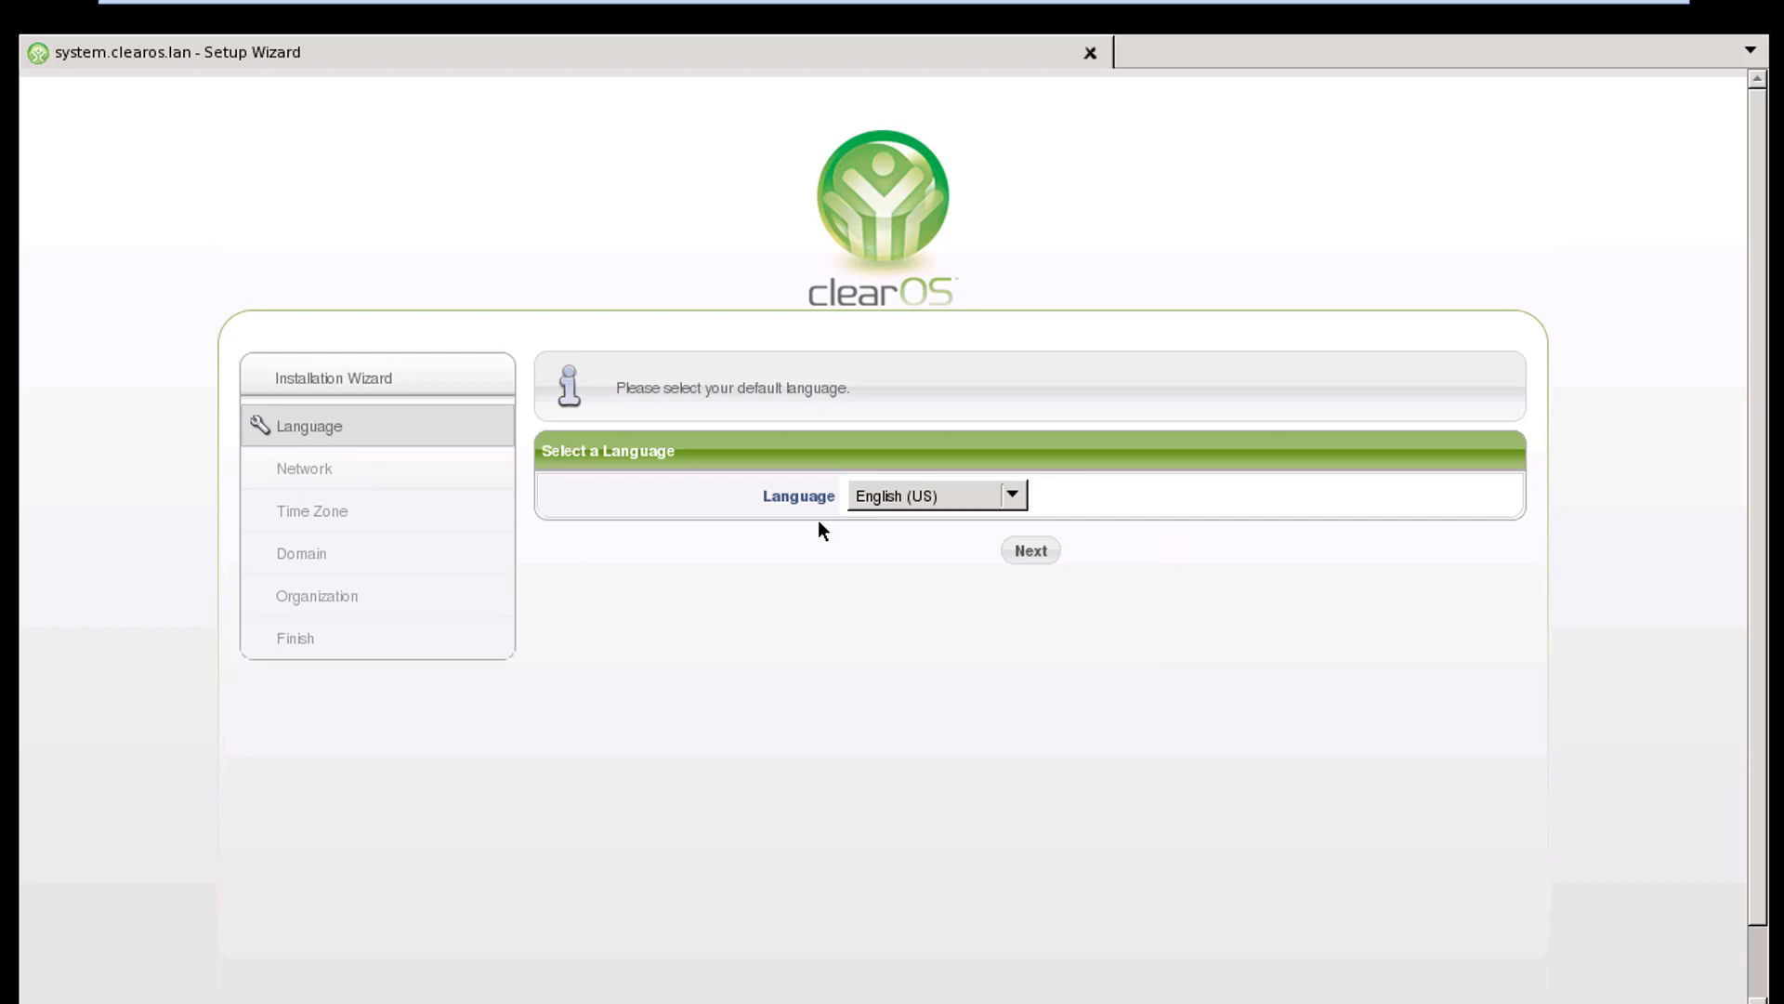
left_click(1035, 550)
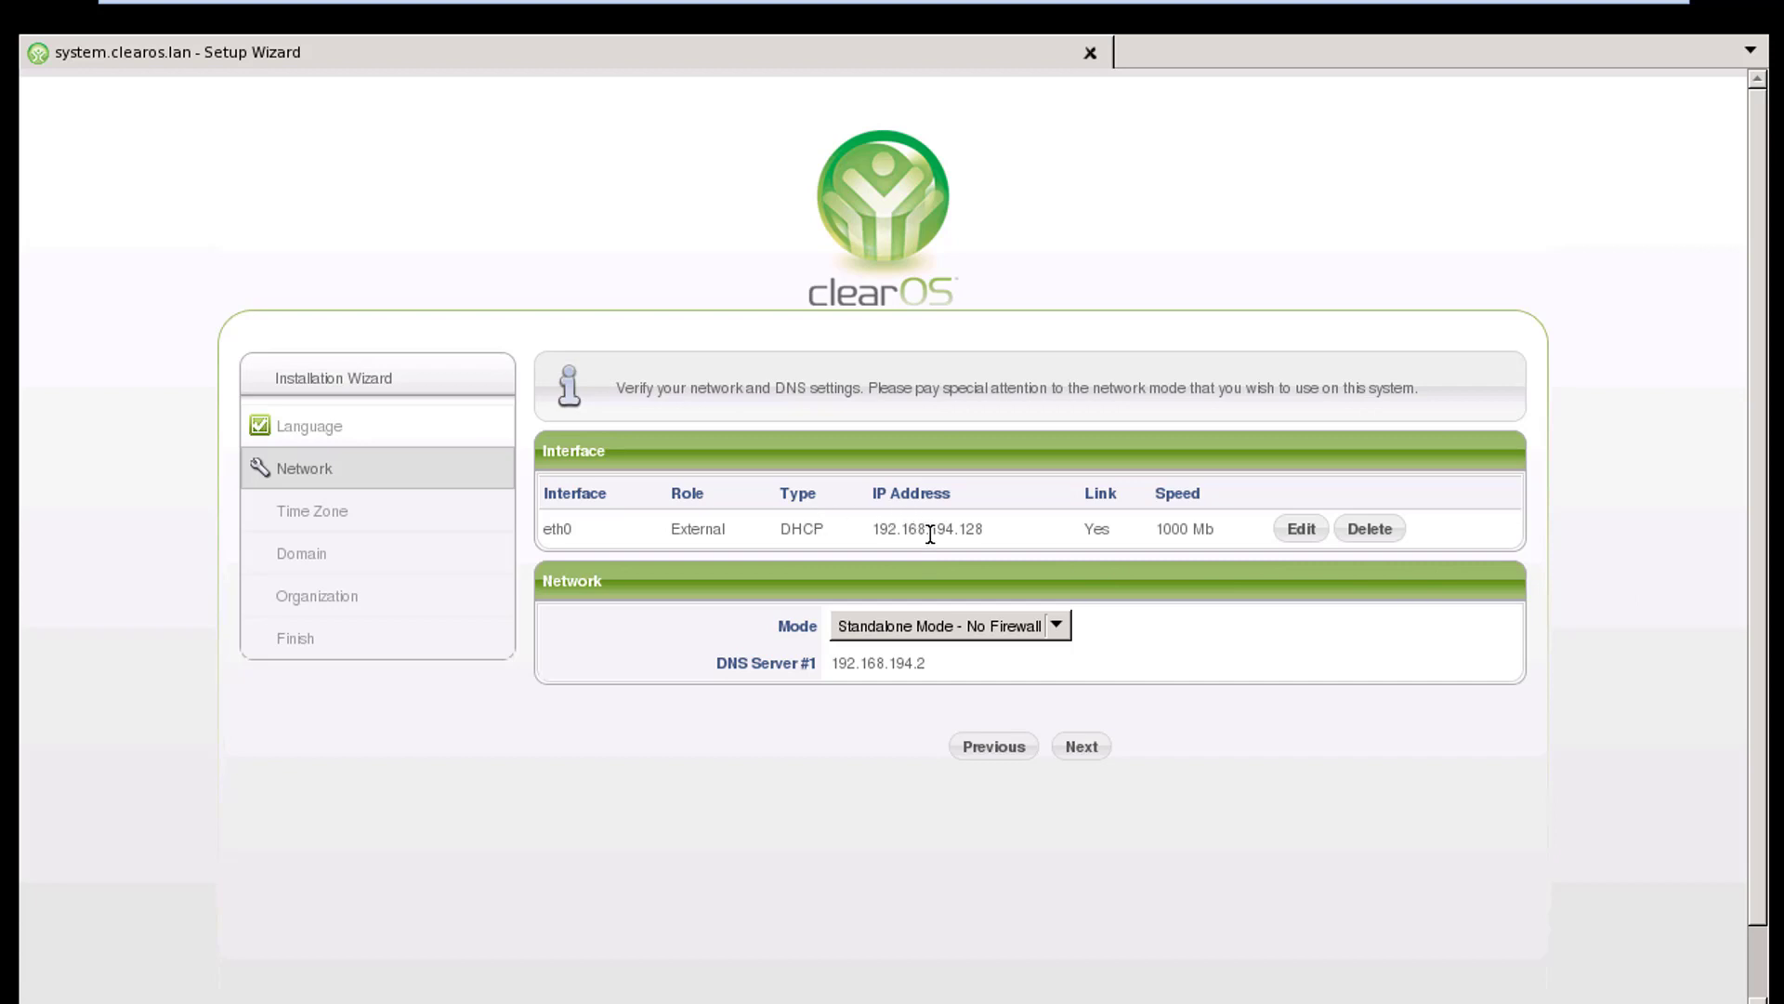
Keep the network mode as Standalone Mode - No Firewall and continue past the network page
left_click_drag(874, 532, 944, 534)
left_click(1059, 550)
left_click(1061, 624)
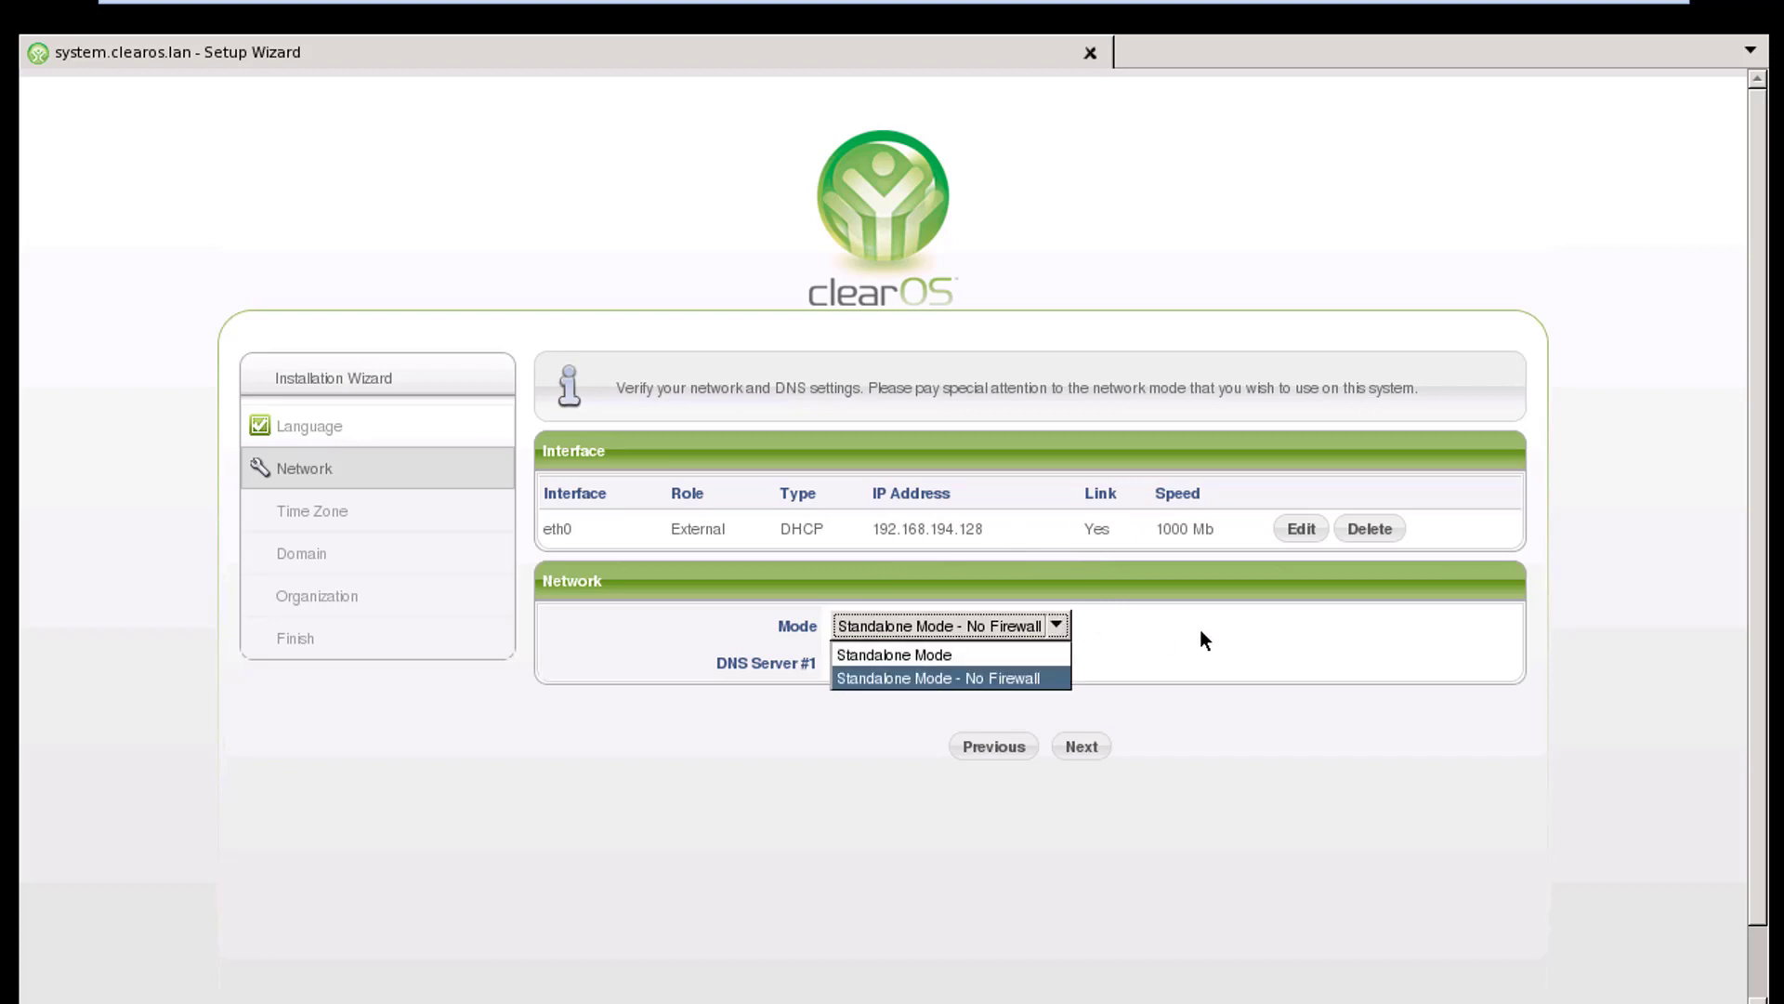
left_click(1223, 641)
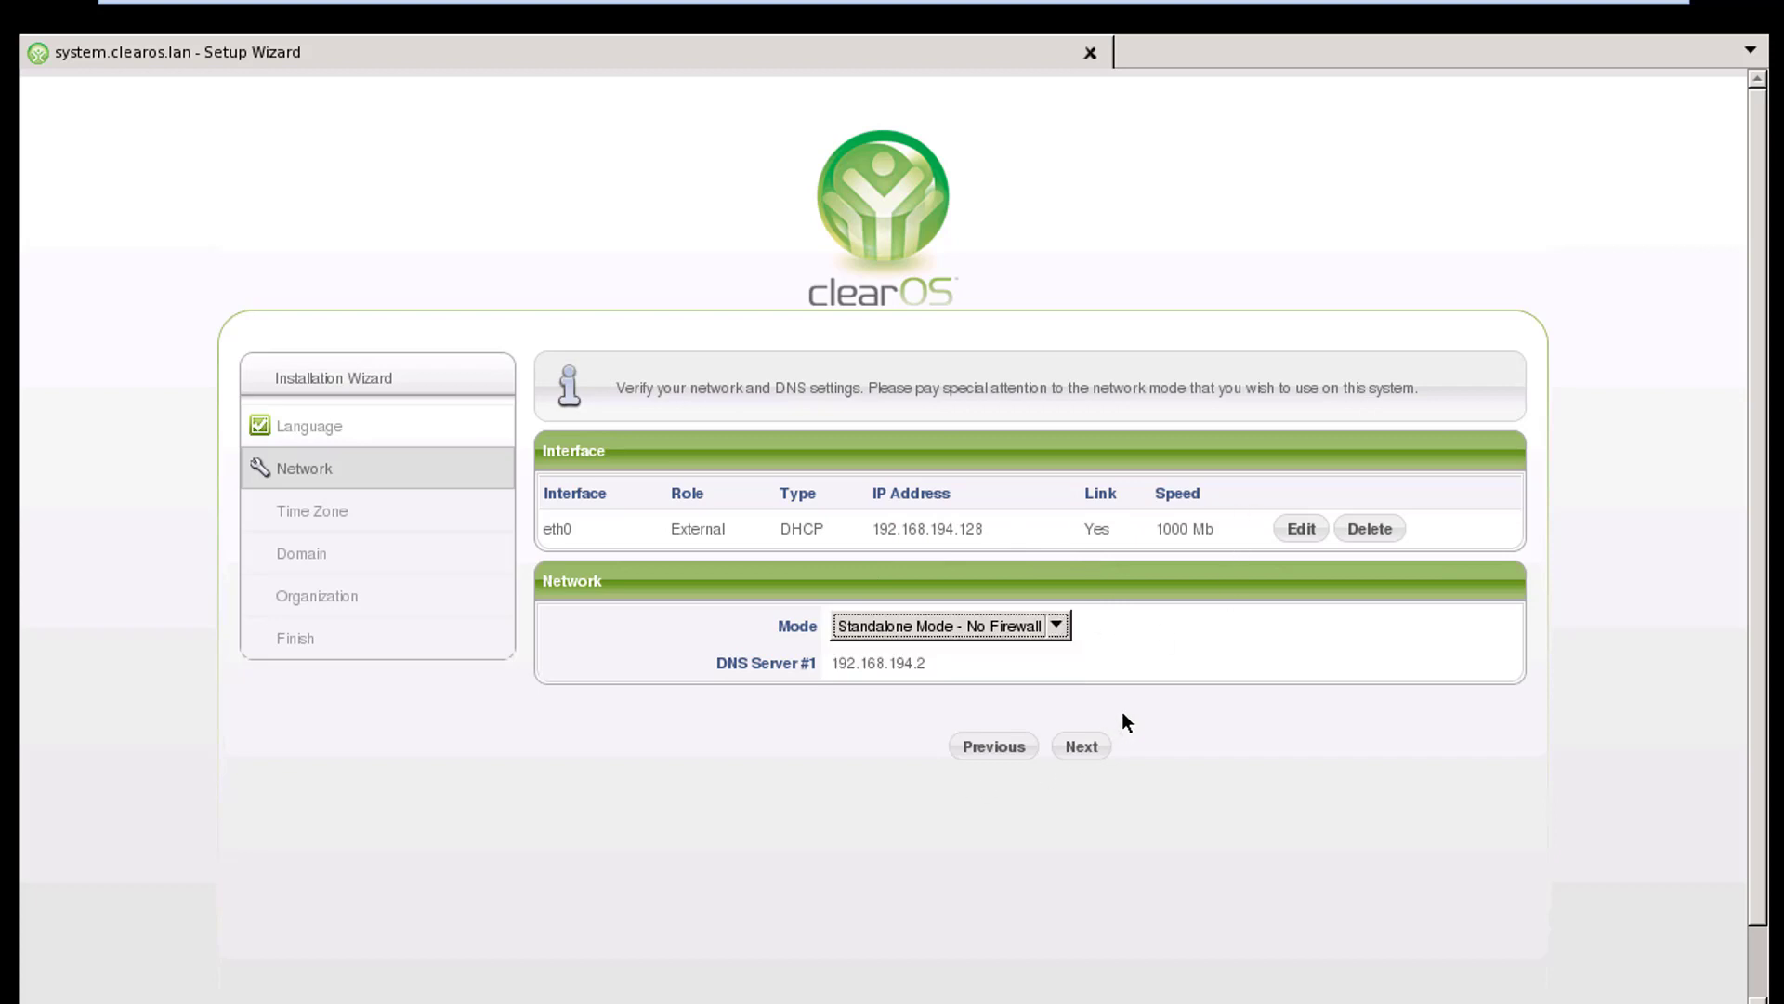
left_click(1078, 747)
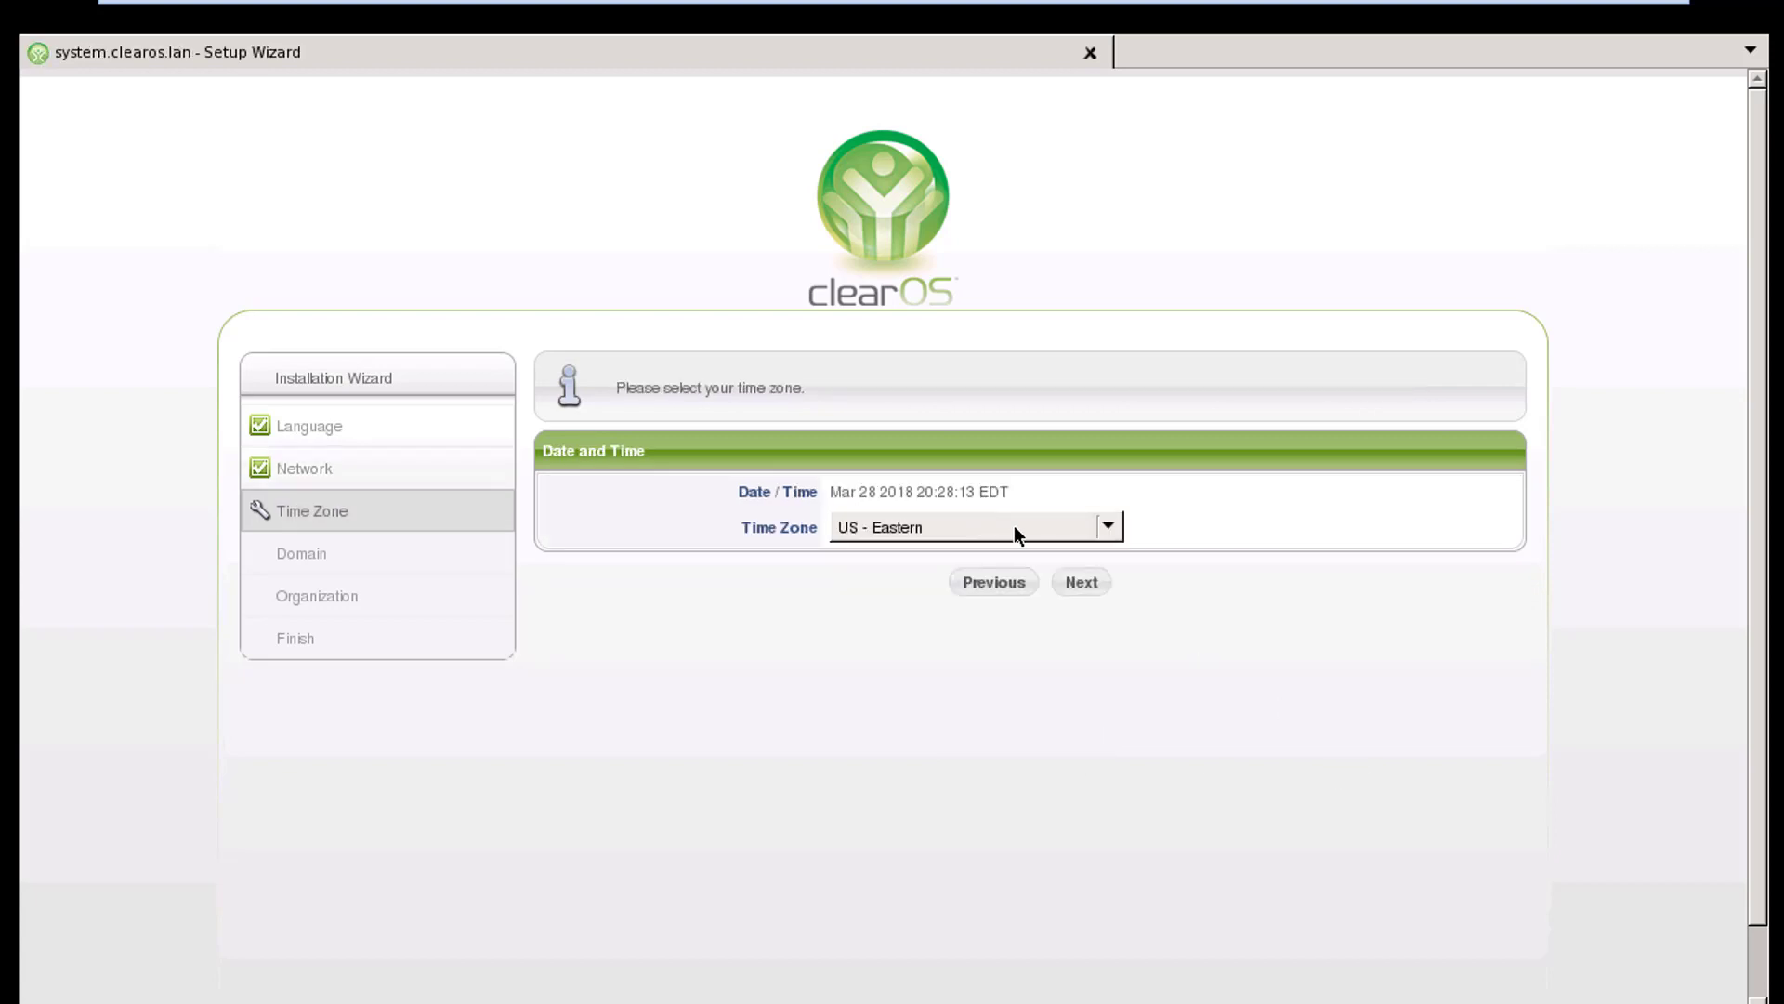
Set the time zone to Asia - Vientiane and continue
left_click(1056, 527)
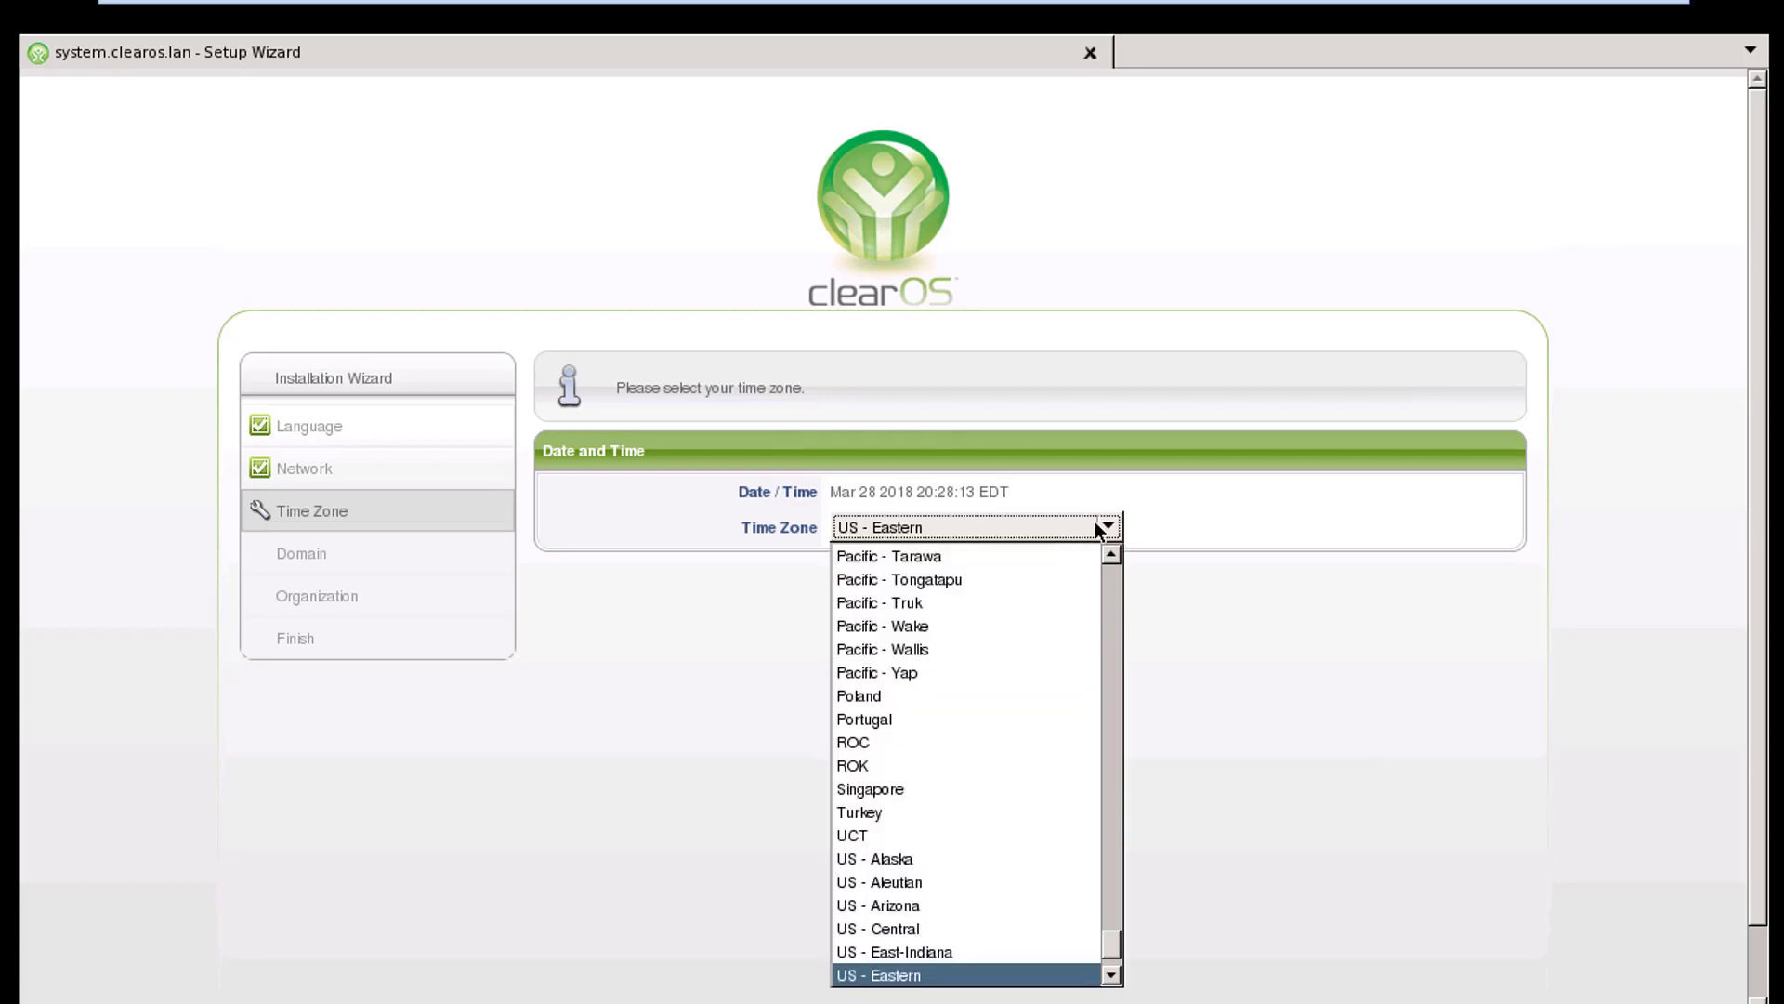
scroll(1091, 828, "up", 10)
scroll(1091, 829, "up", 1)
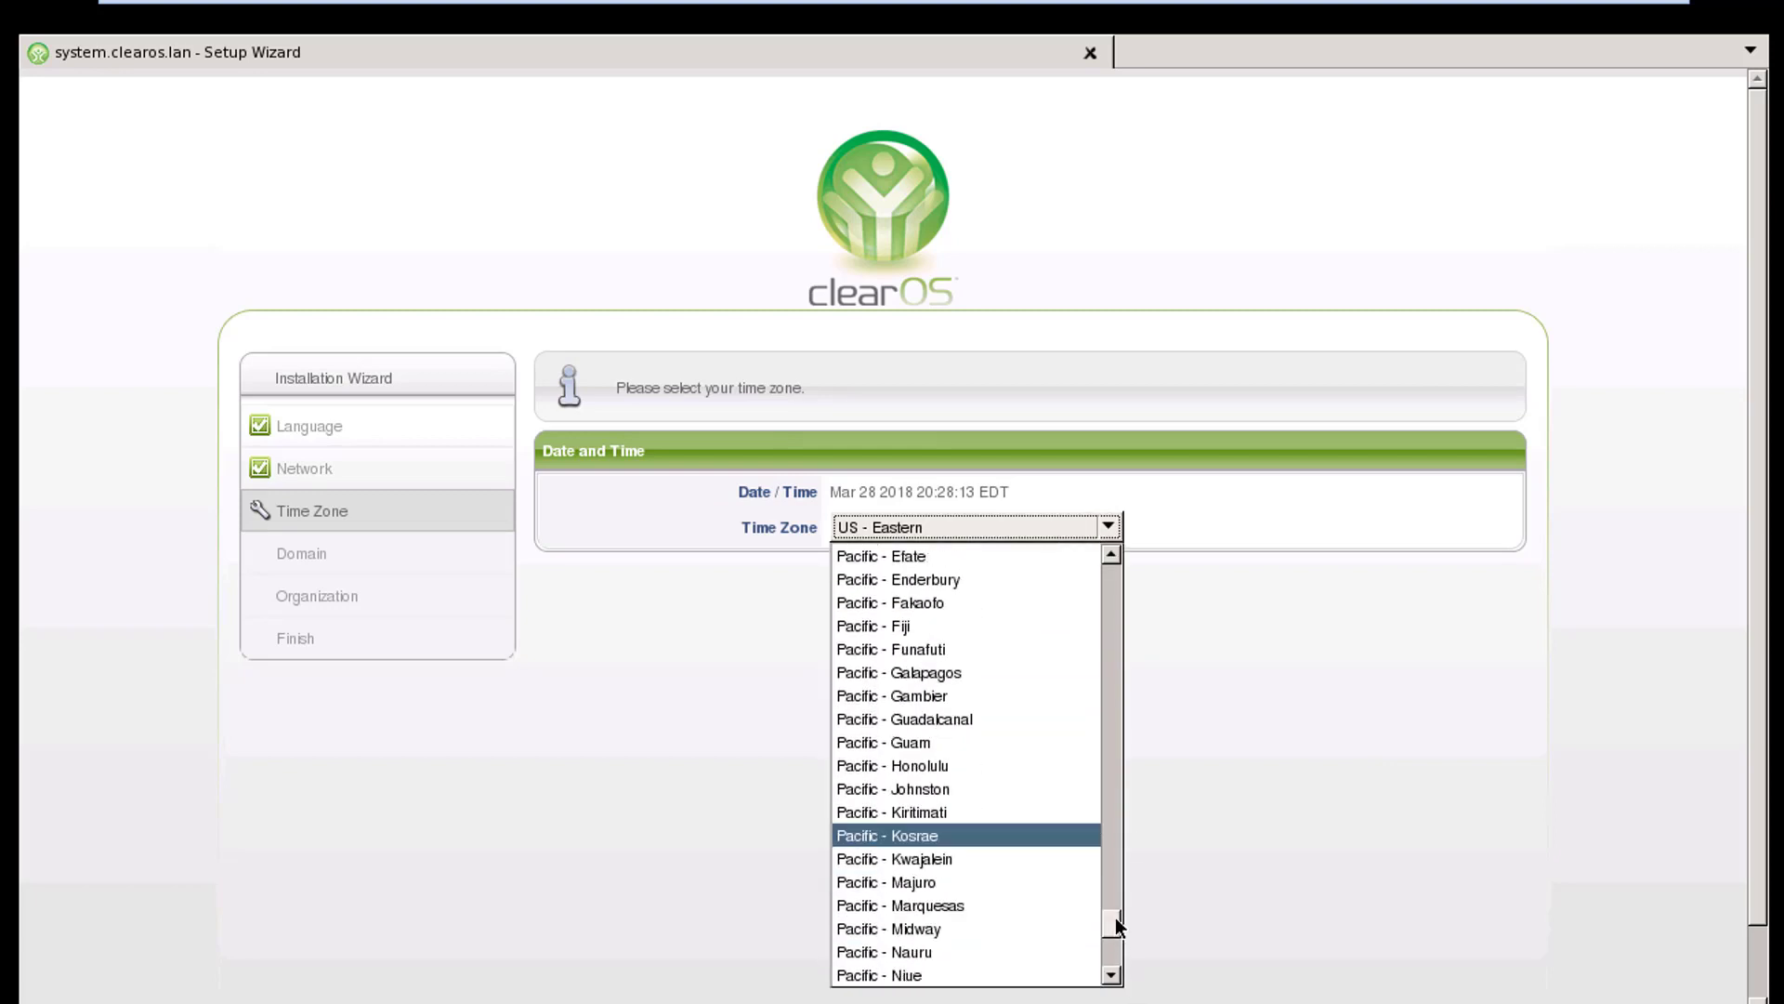
left_click_drag(1115, 917, 1145, 772)
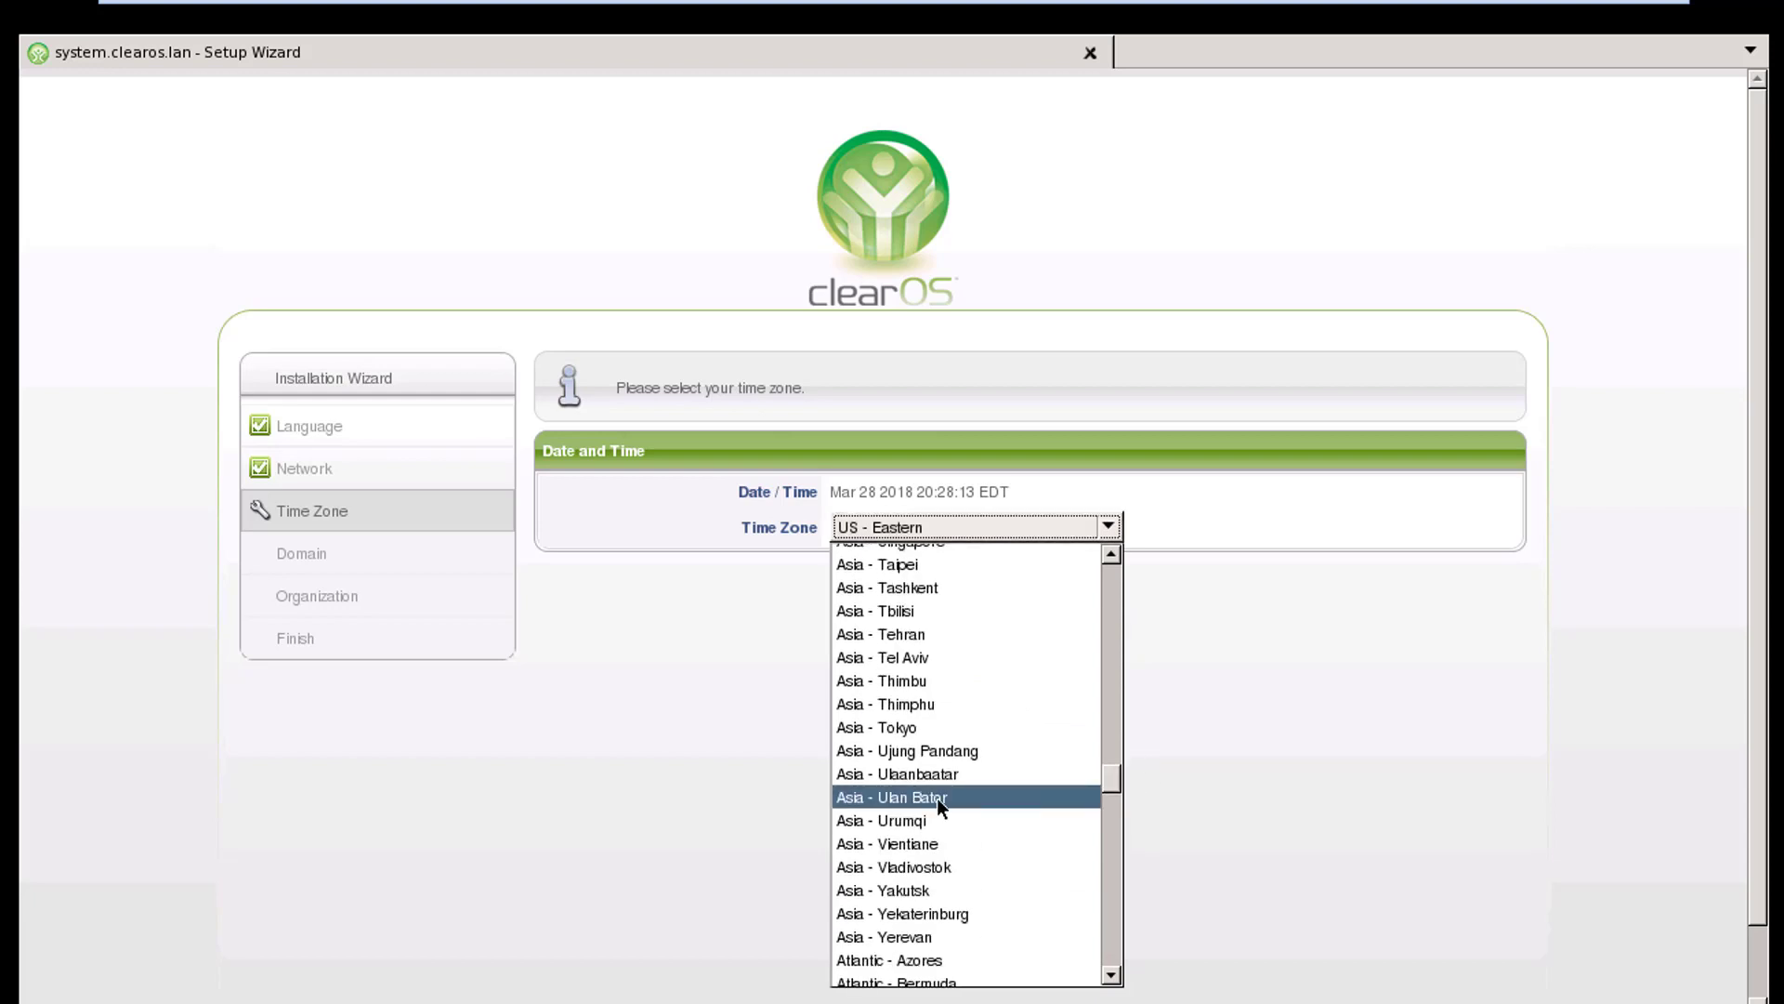
left_click(868, 848)
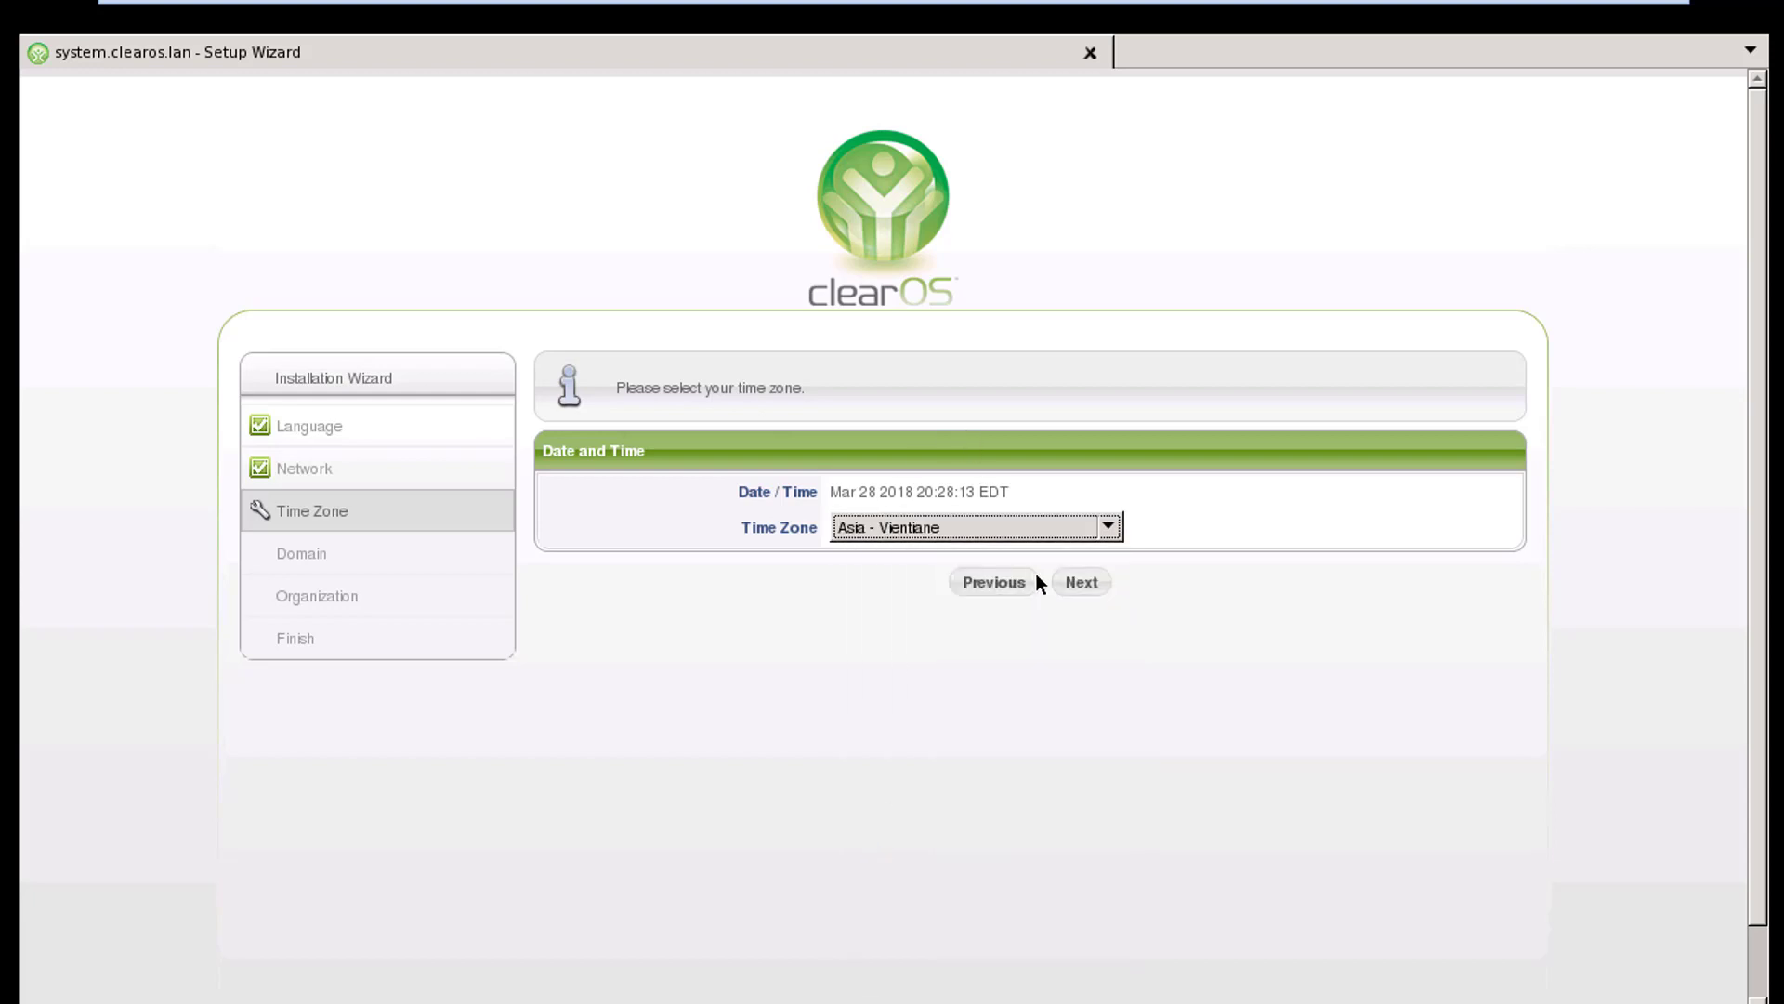
left_click(1078, 584)
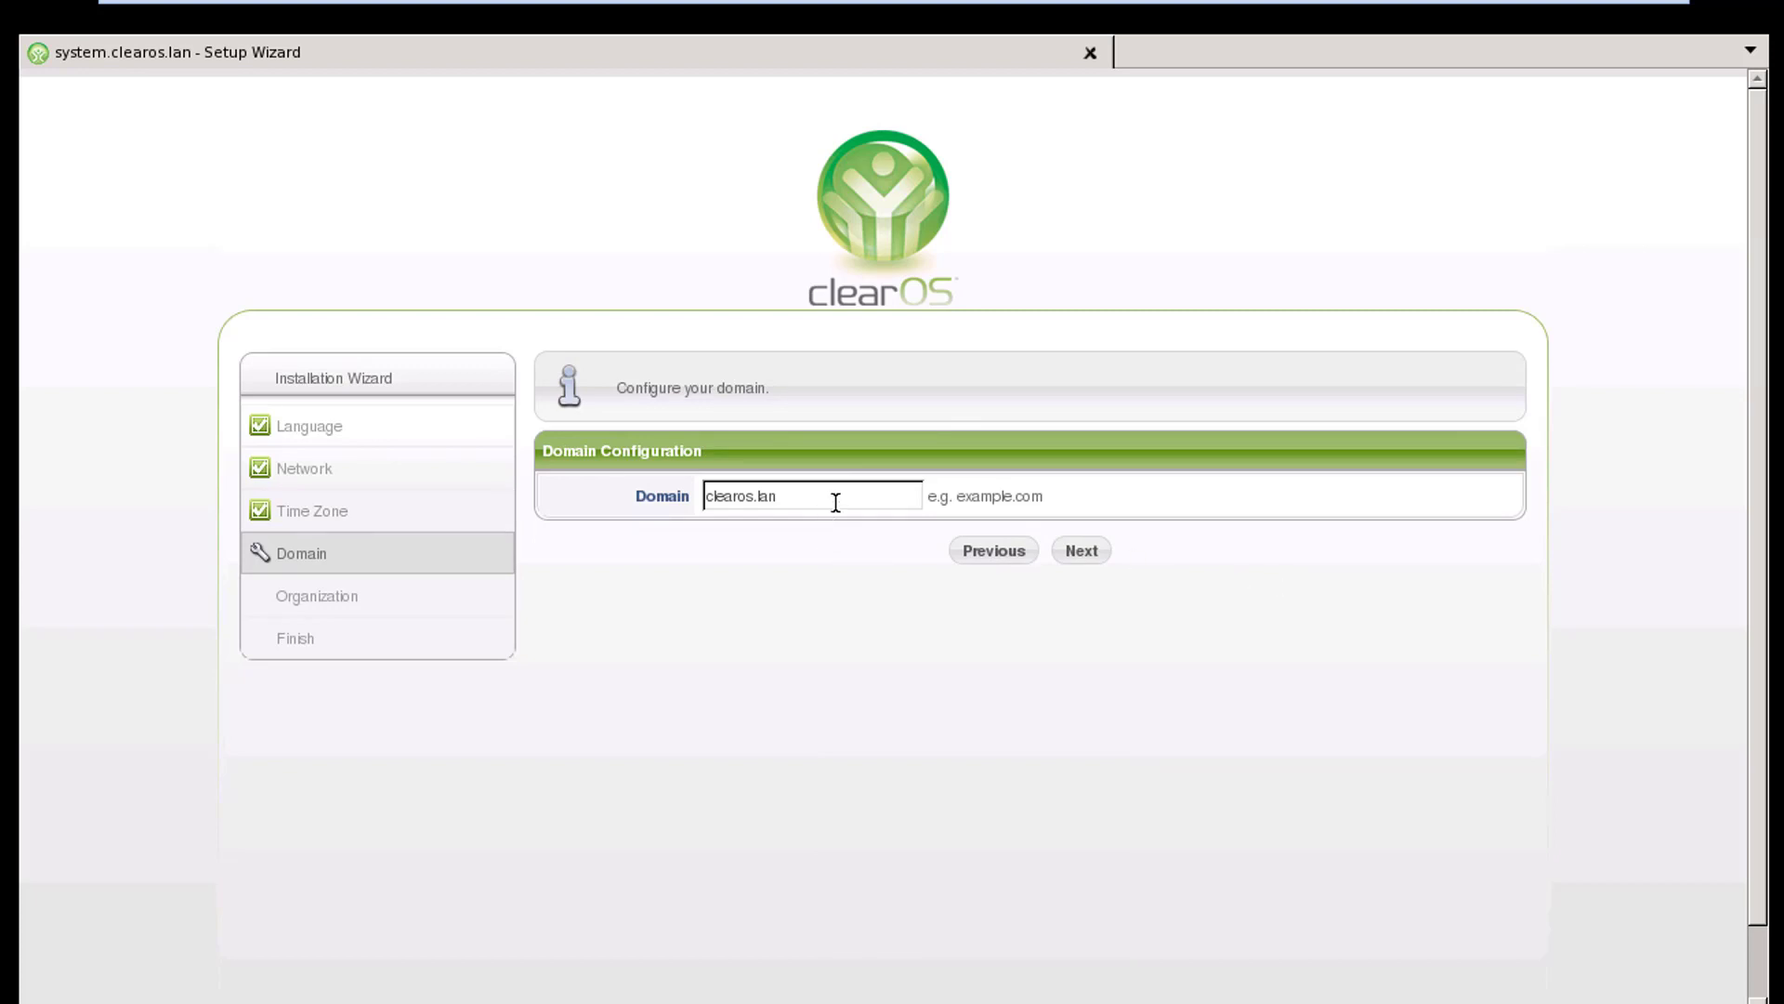
Keep the clearos.lan domain, fill the organization, unit, street and state fields with placeholder text, and finish the wizard
left_click(1081, 551)
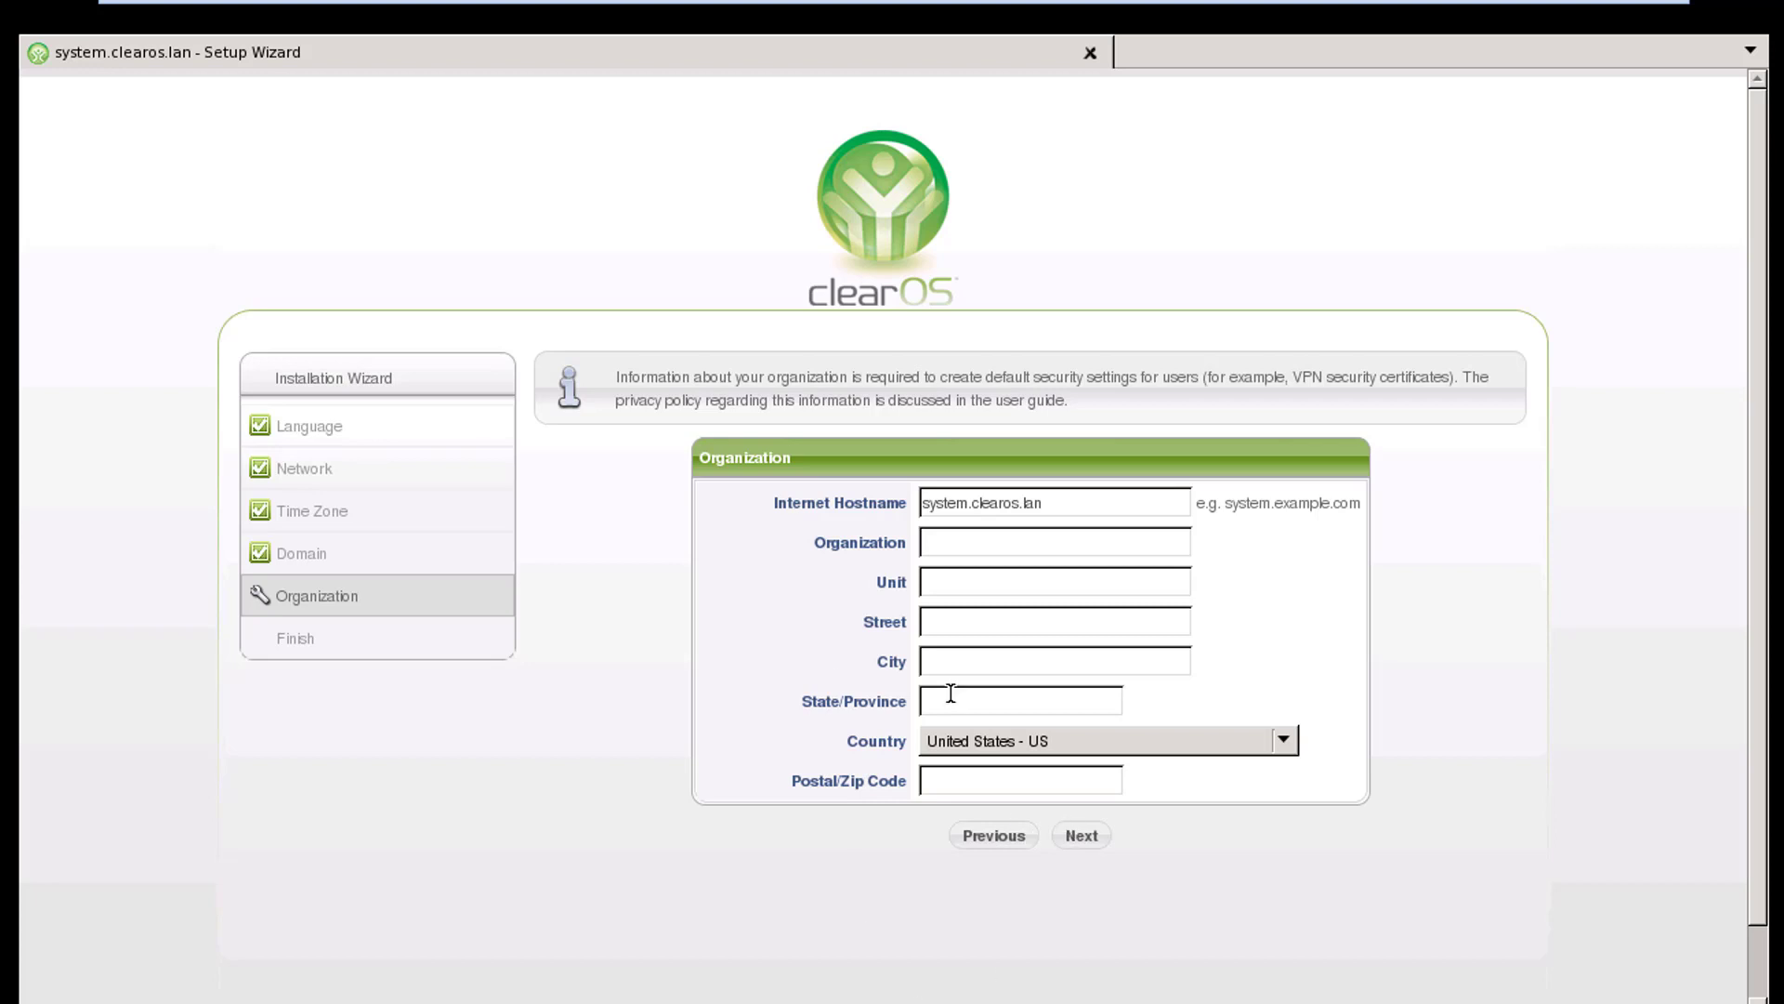
left_click(1042, 541)
type("b")
left_click(1002, 587)
type("b")
left_click(968, 621)
type("bb")
left_click(963, 704)
type("d")
type("e")
left_click(1083, 835)
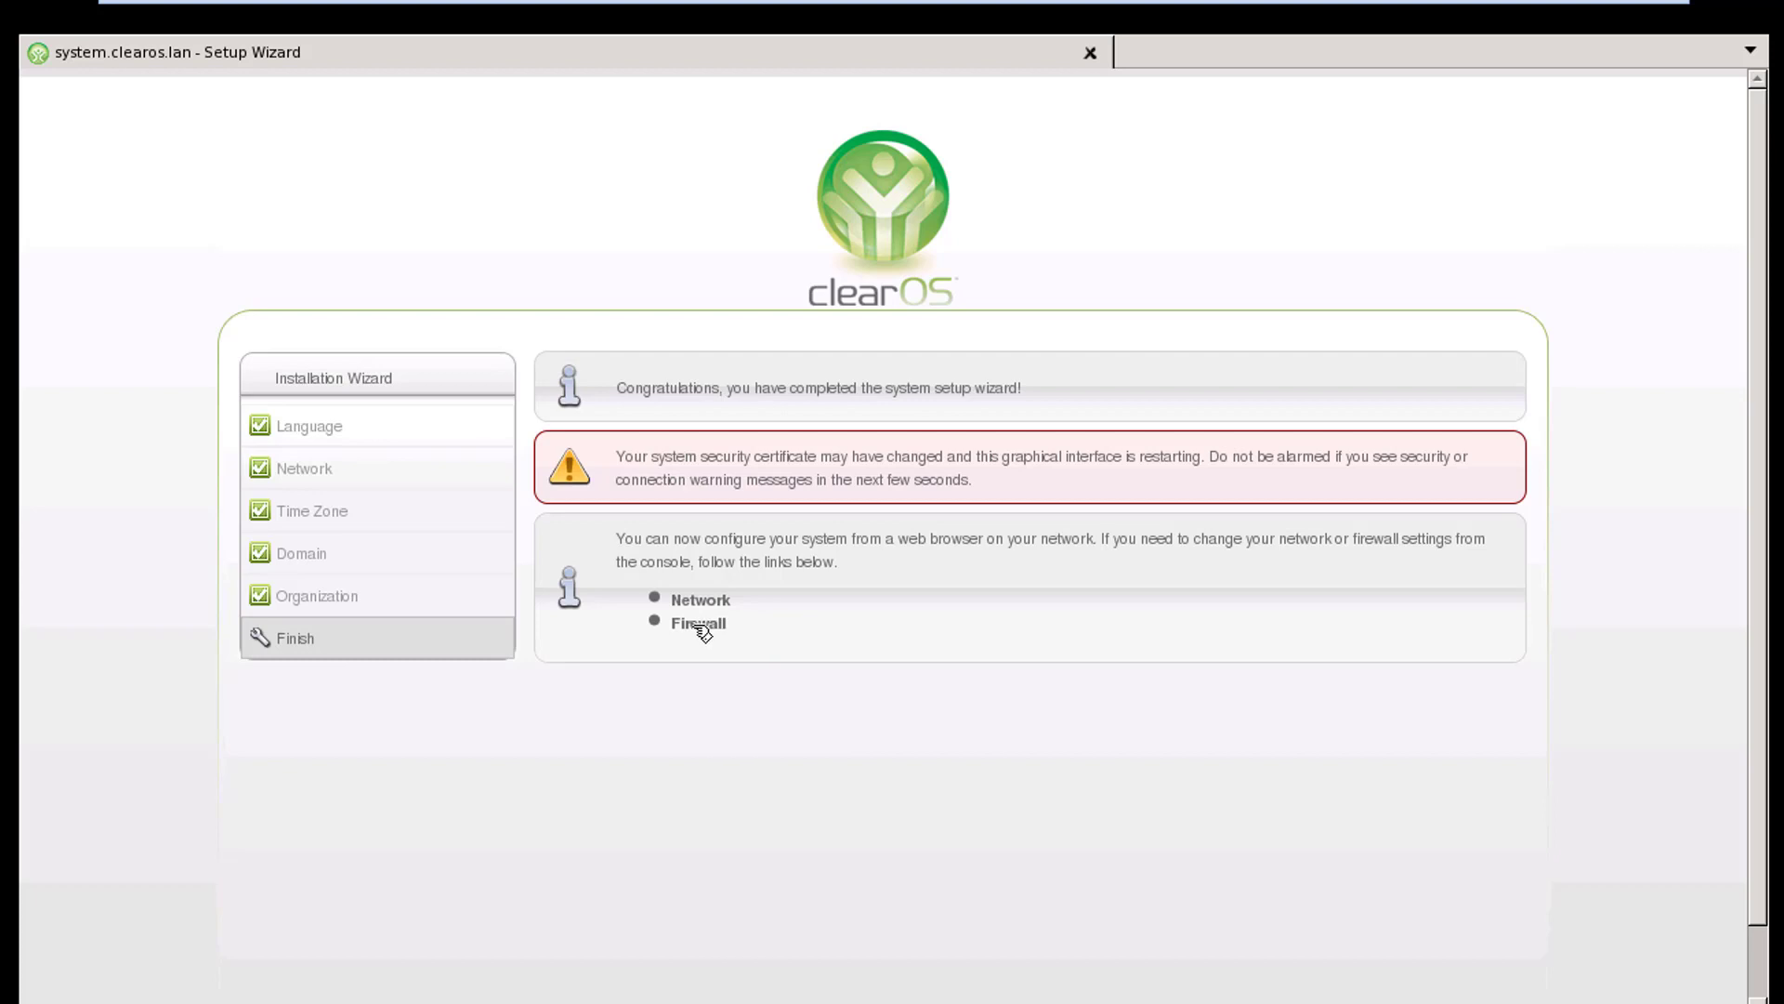
Open the incoming firewall settings and add an incoming rule for the standard HTTP service
left_click(701, 628)
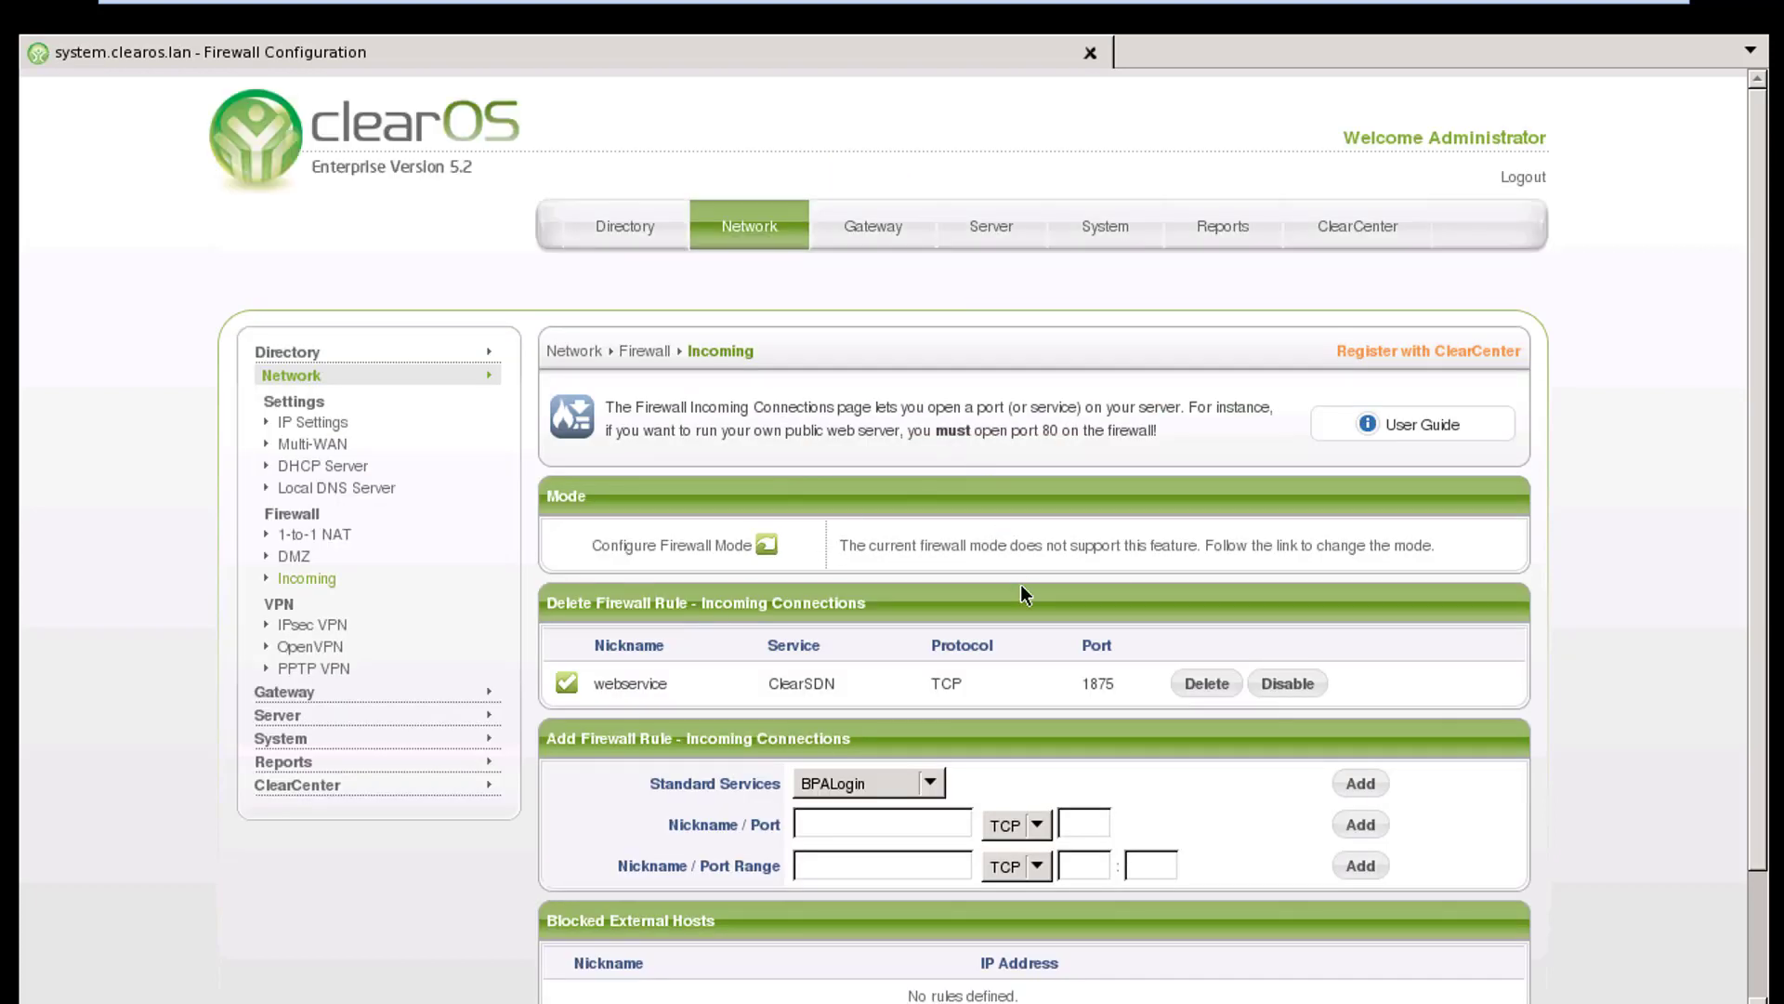
scroll(1022, 586, "down", 3)
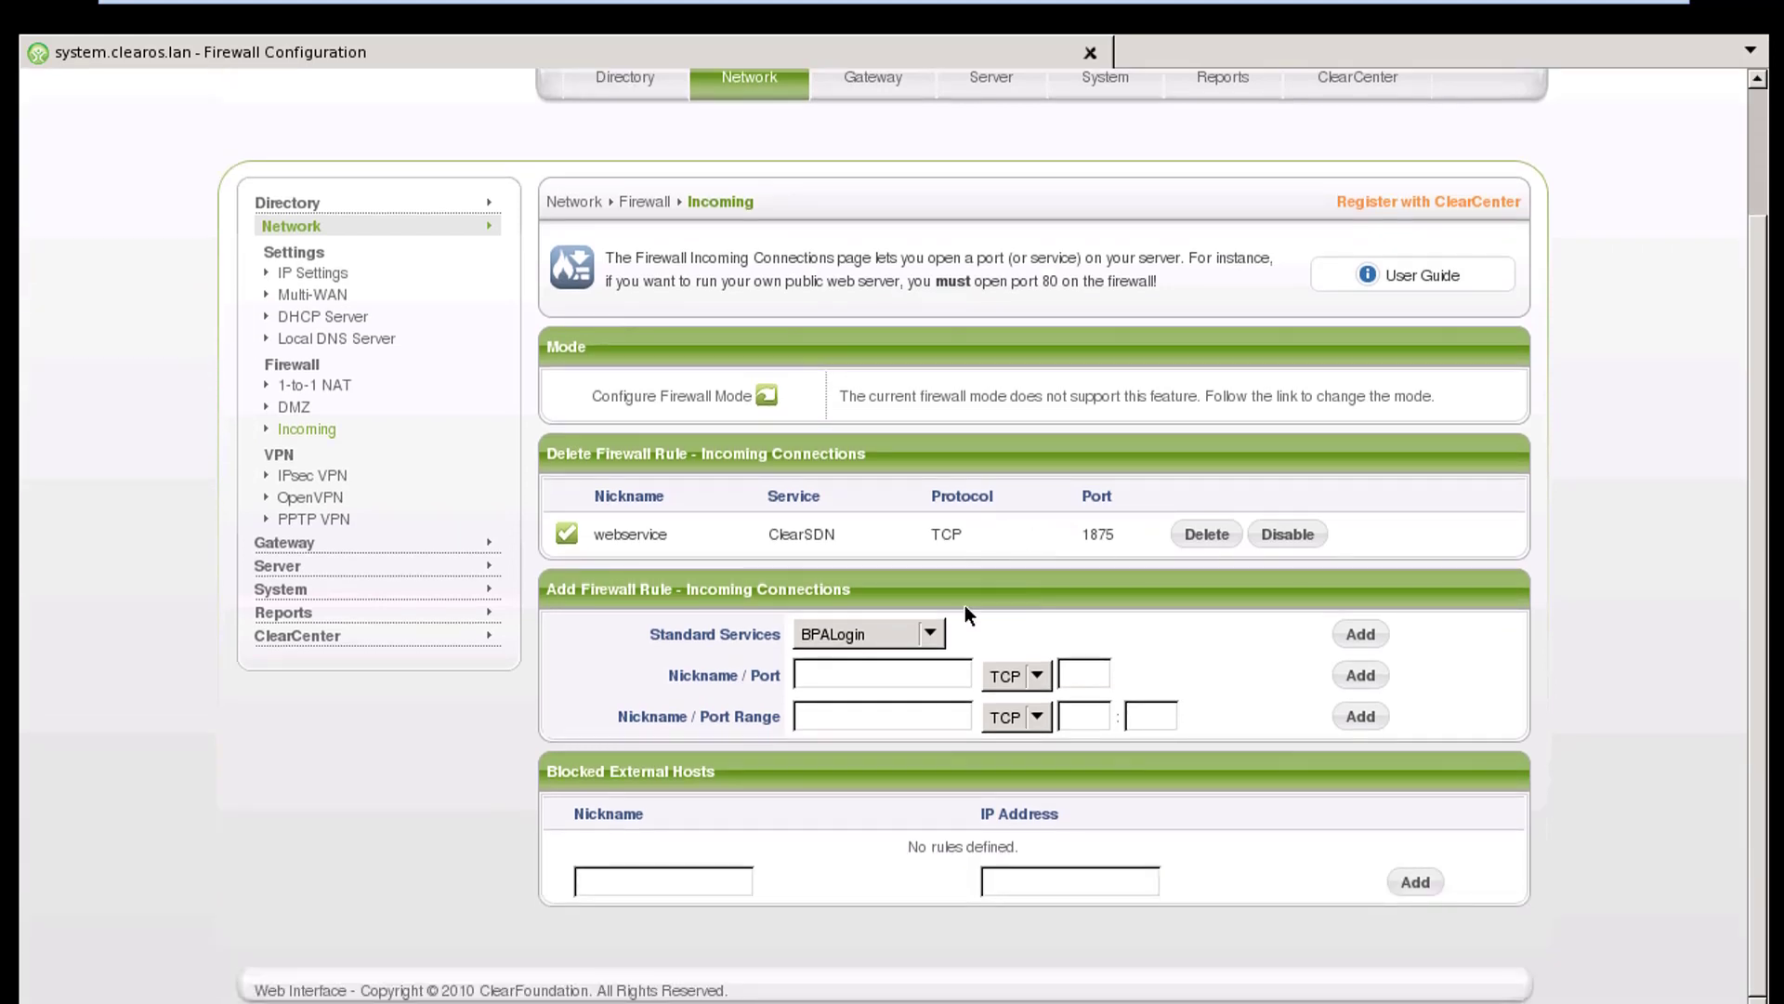
scroll(1012, 422, "up", 3)
scroll(1078, 688, "down", 3)
left_click(939, 633)
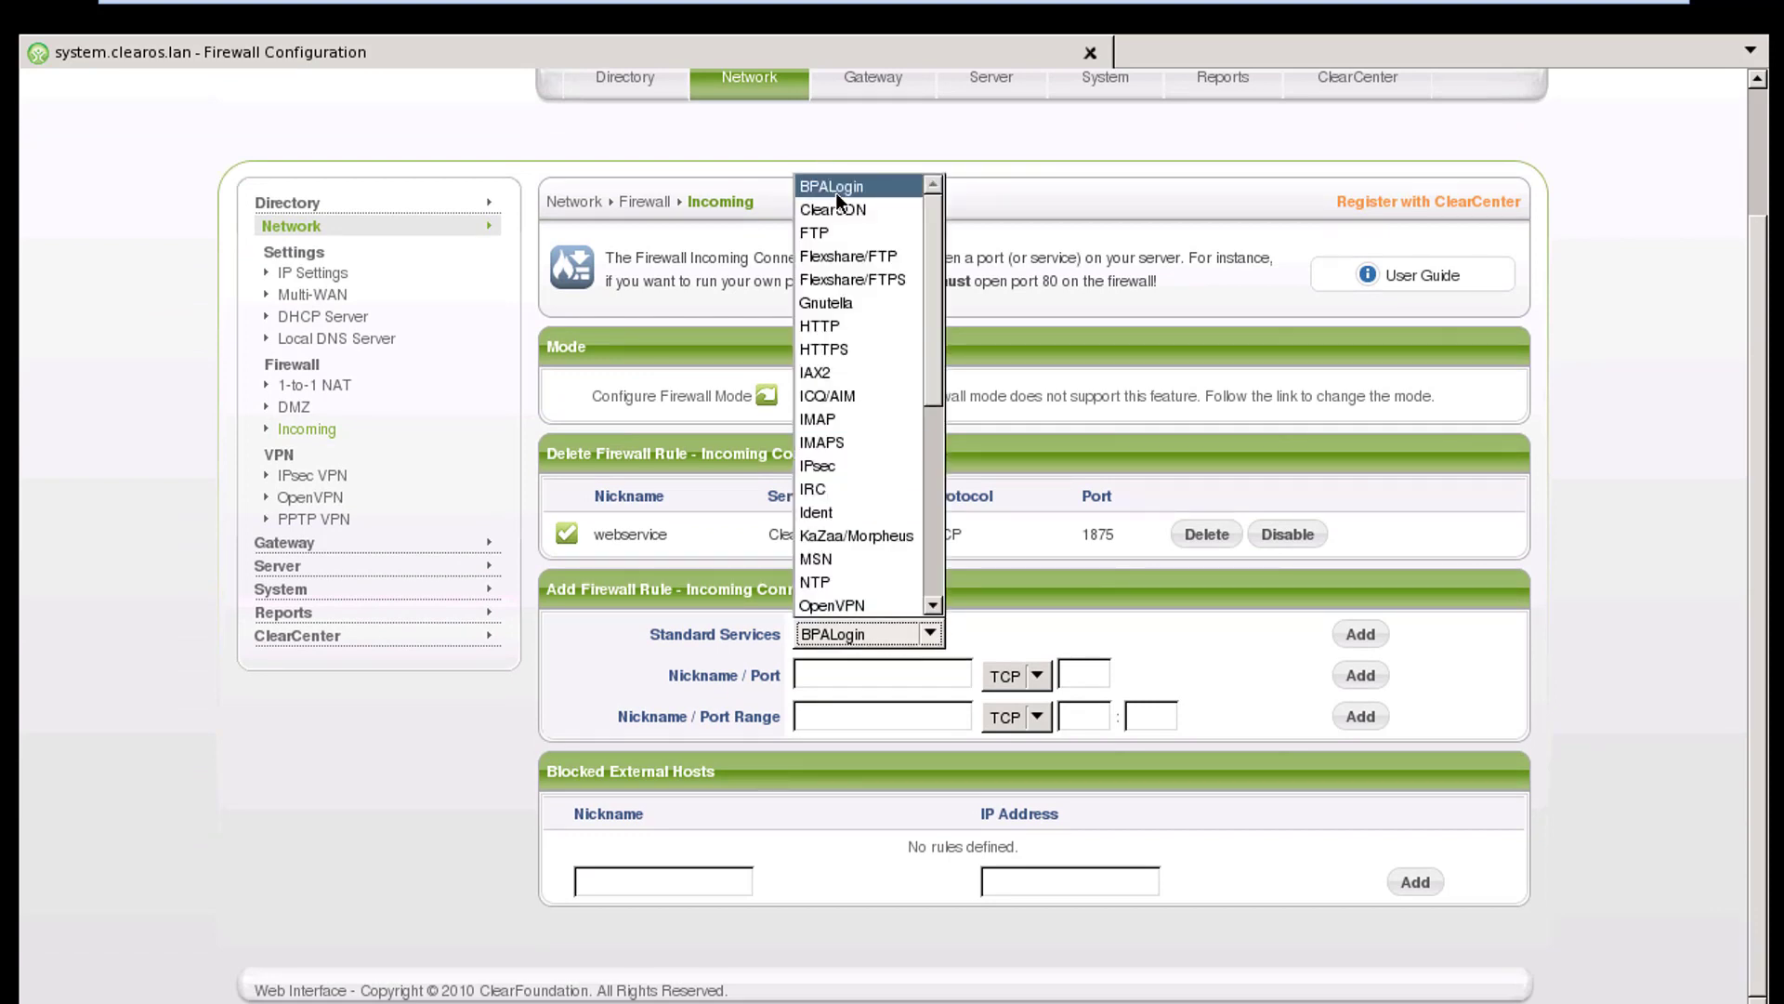
left_click(850, 327)
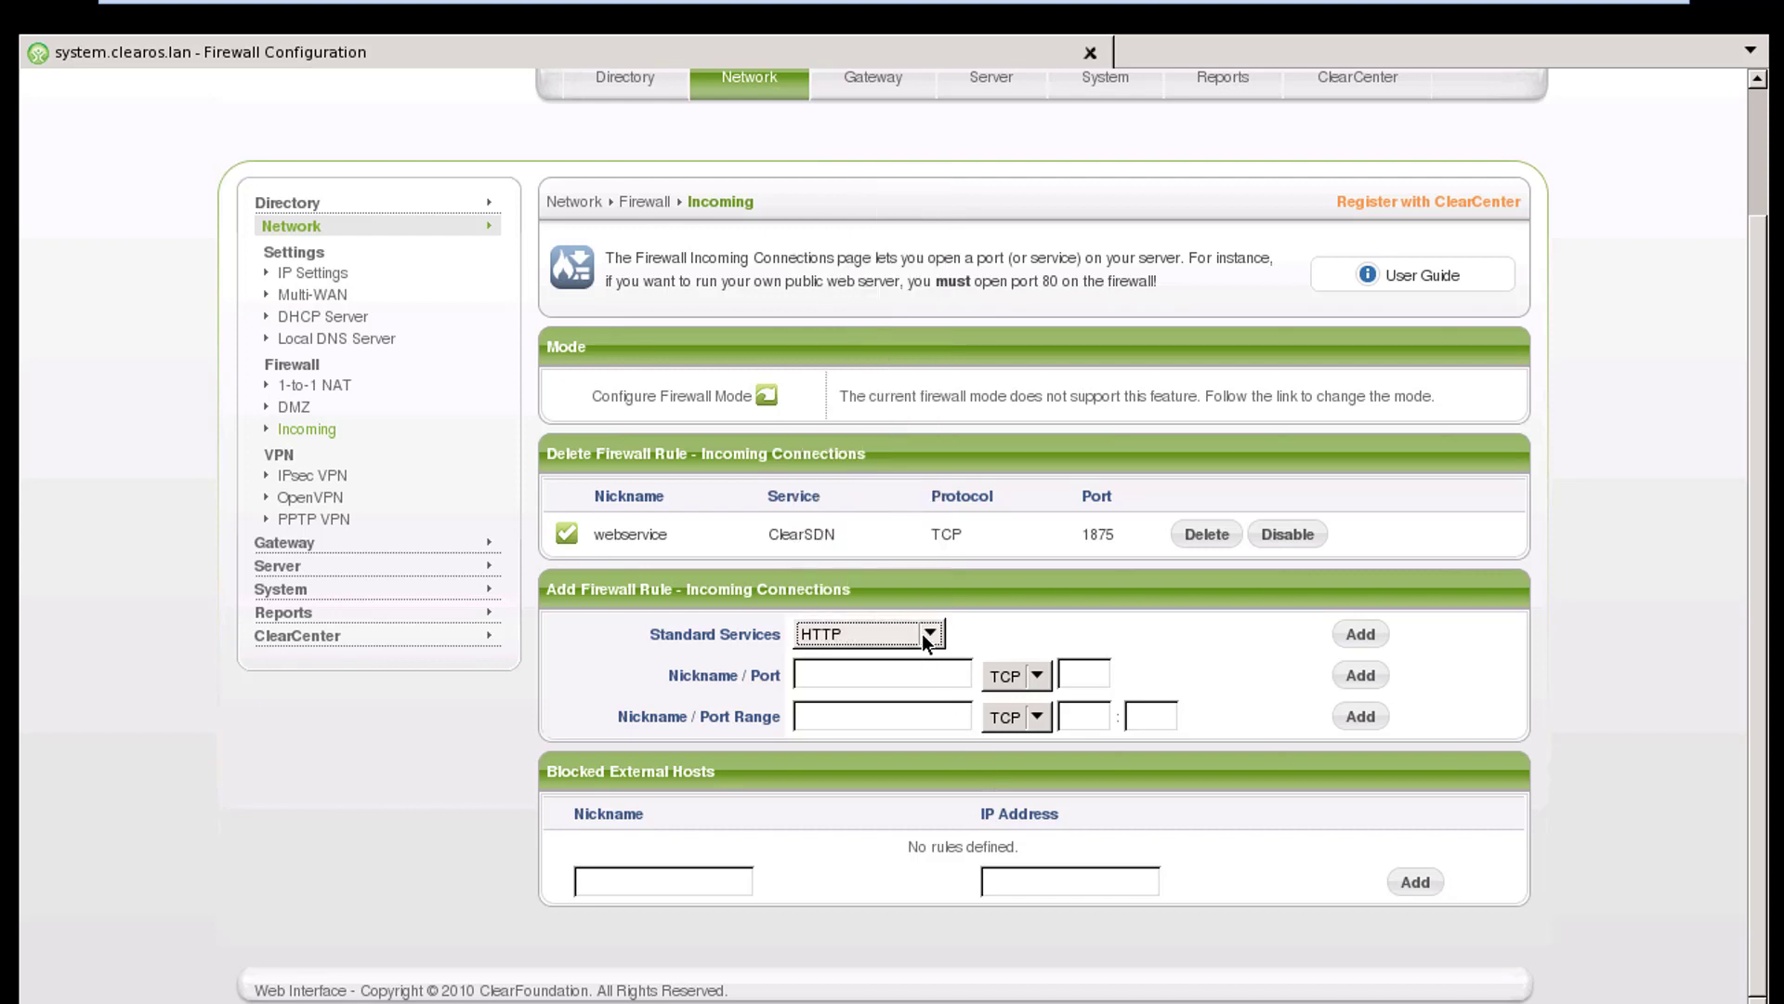
left_click(1372, 632)
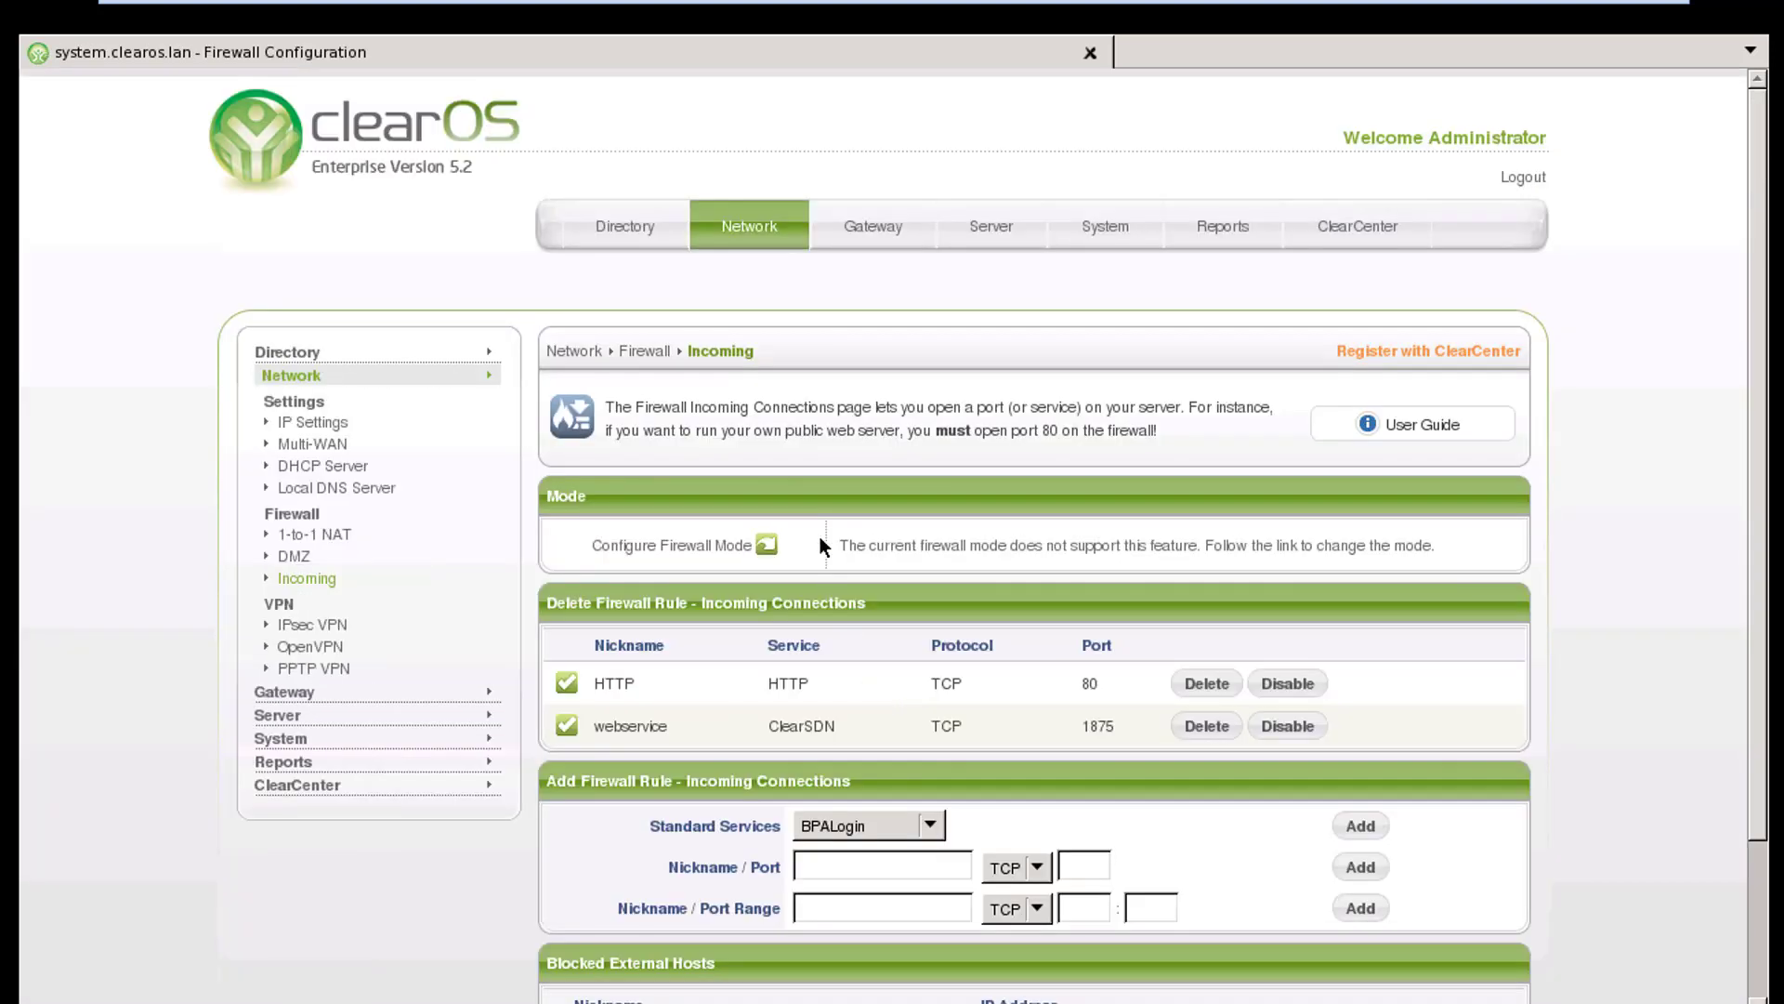
Add an incoming firewall rule for the standard SSH service
scroll(1044, 691, "down", 1)
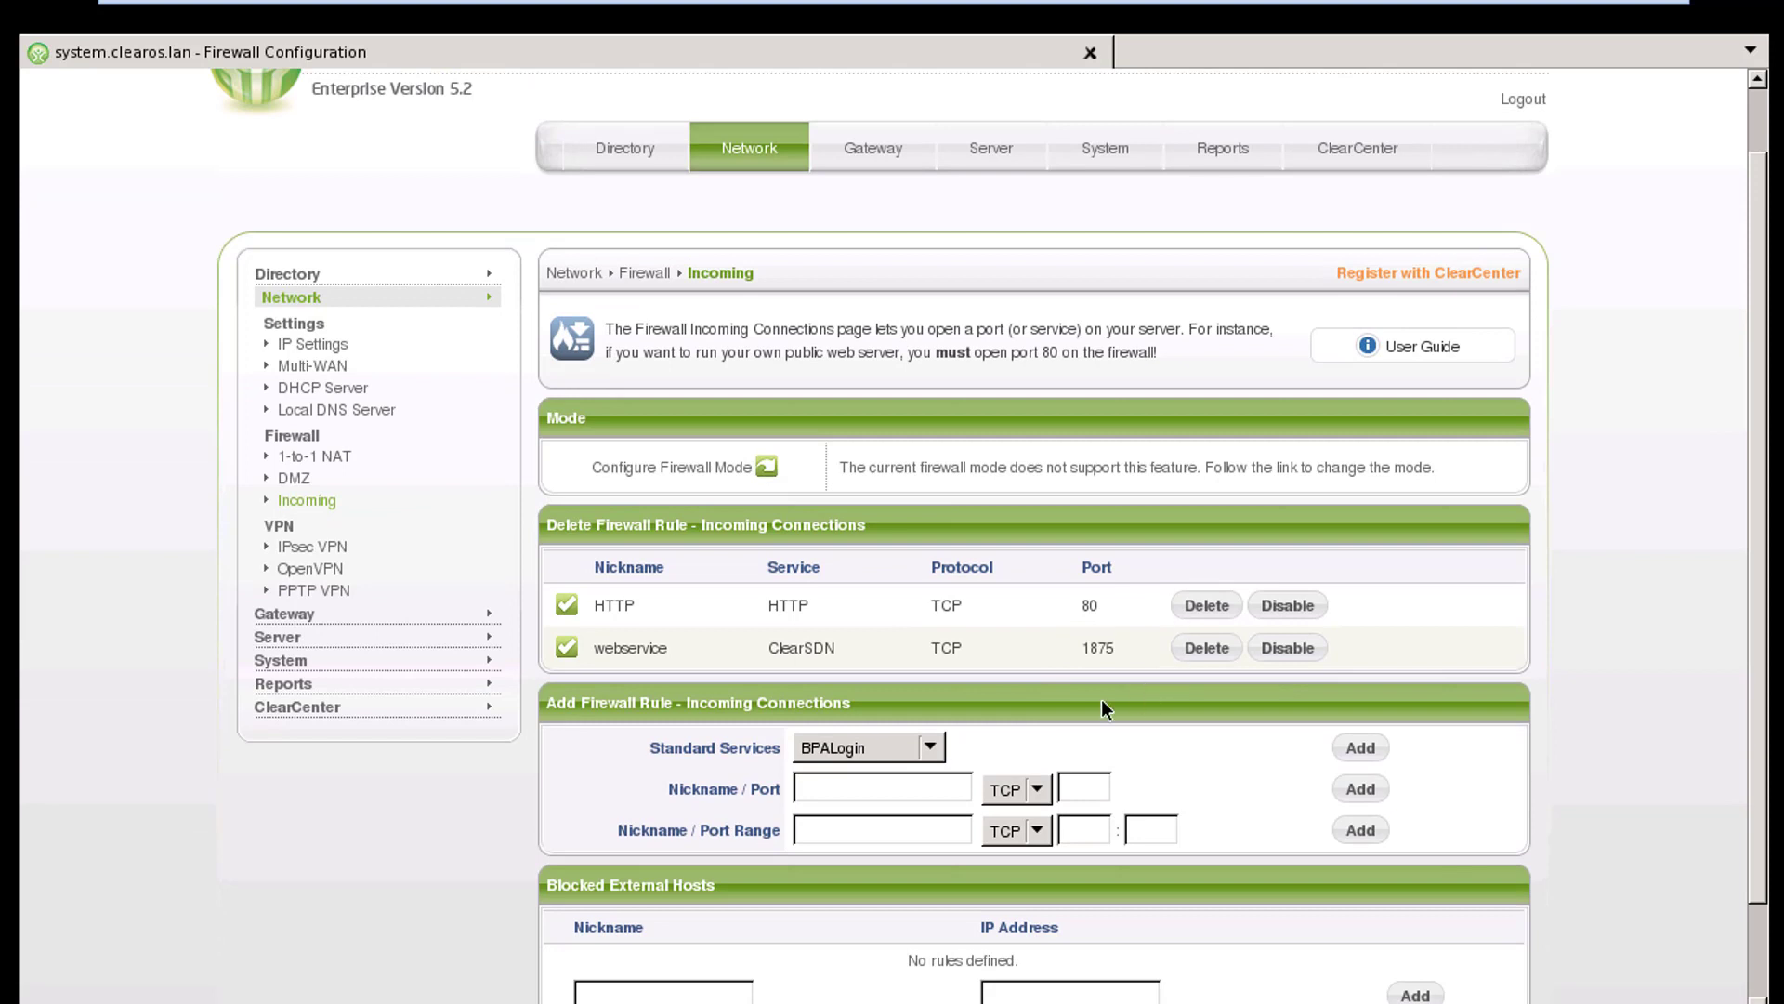
left_click(920, 748)
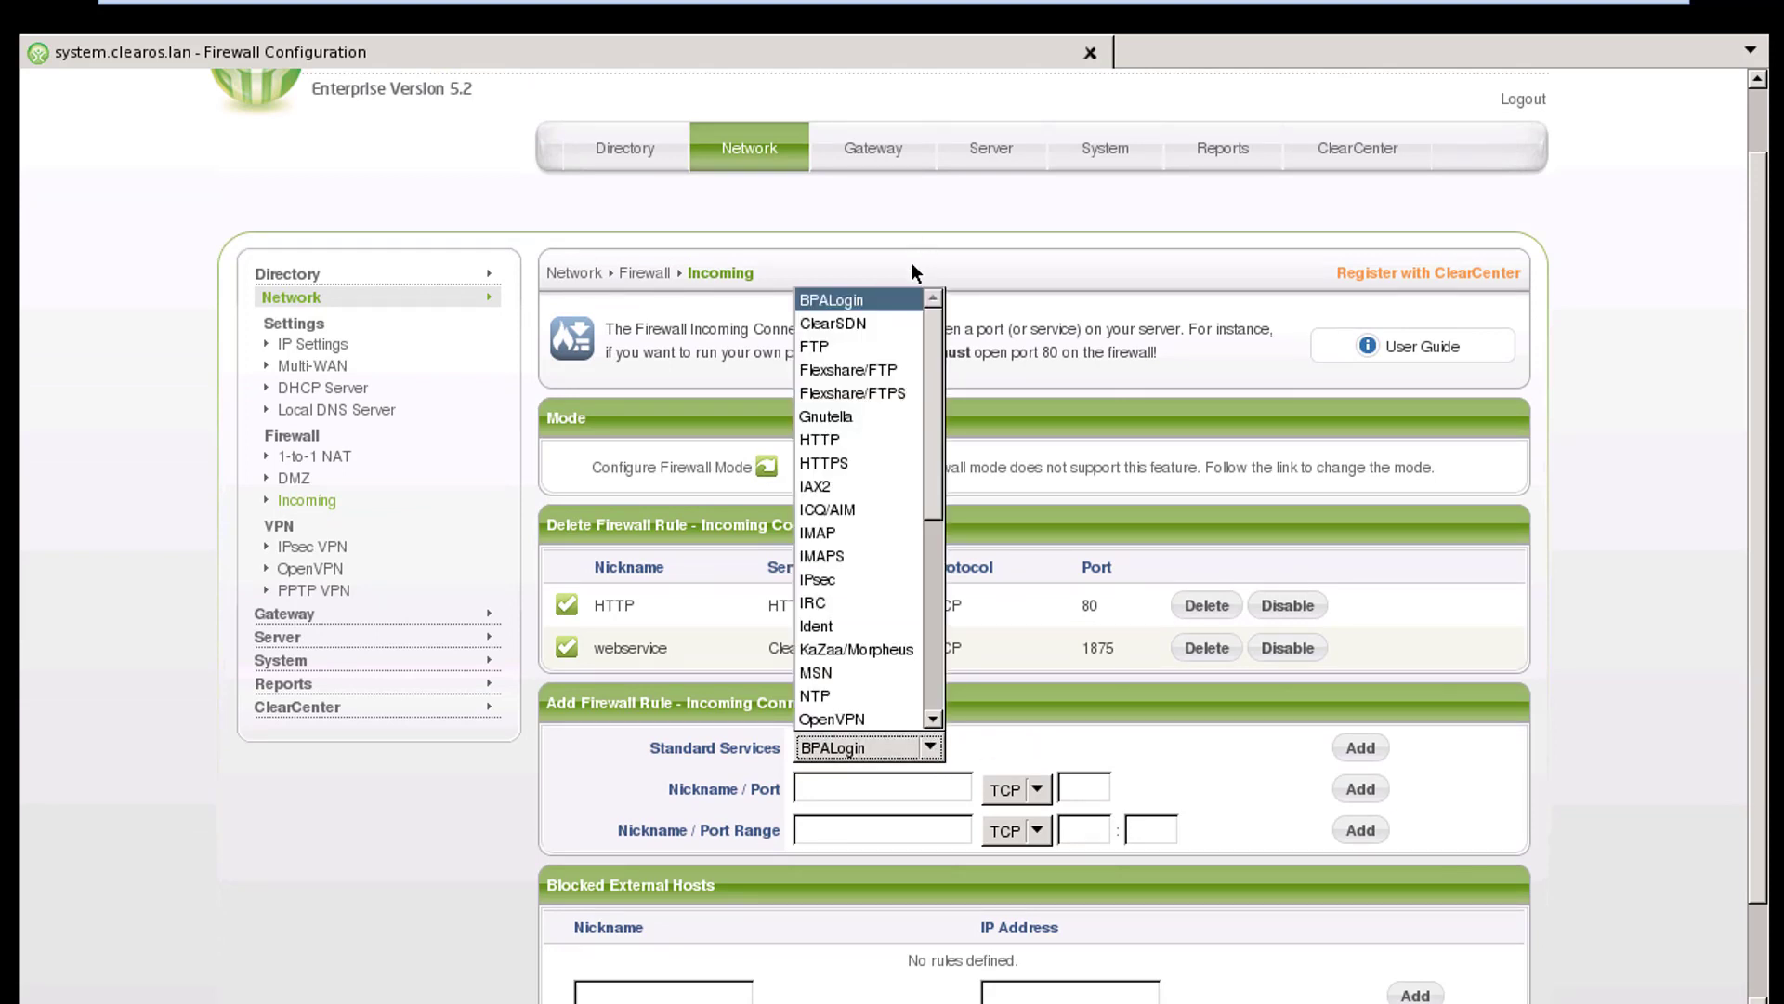
scroll(869, 539, "down", 5)
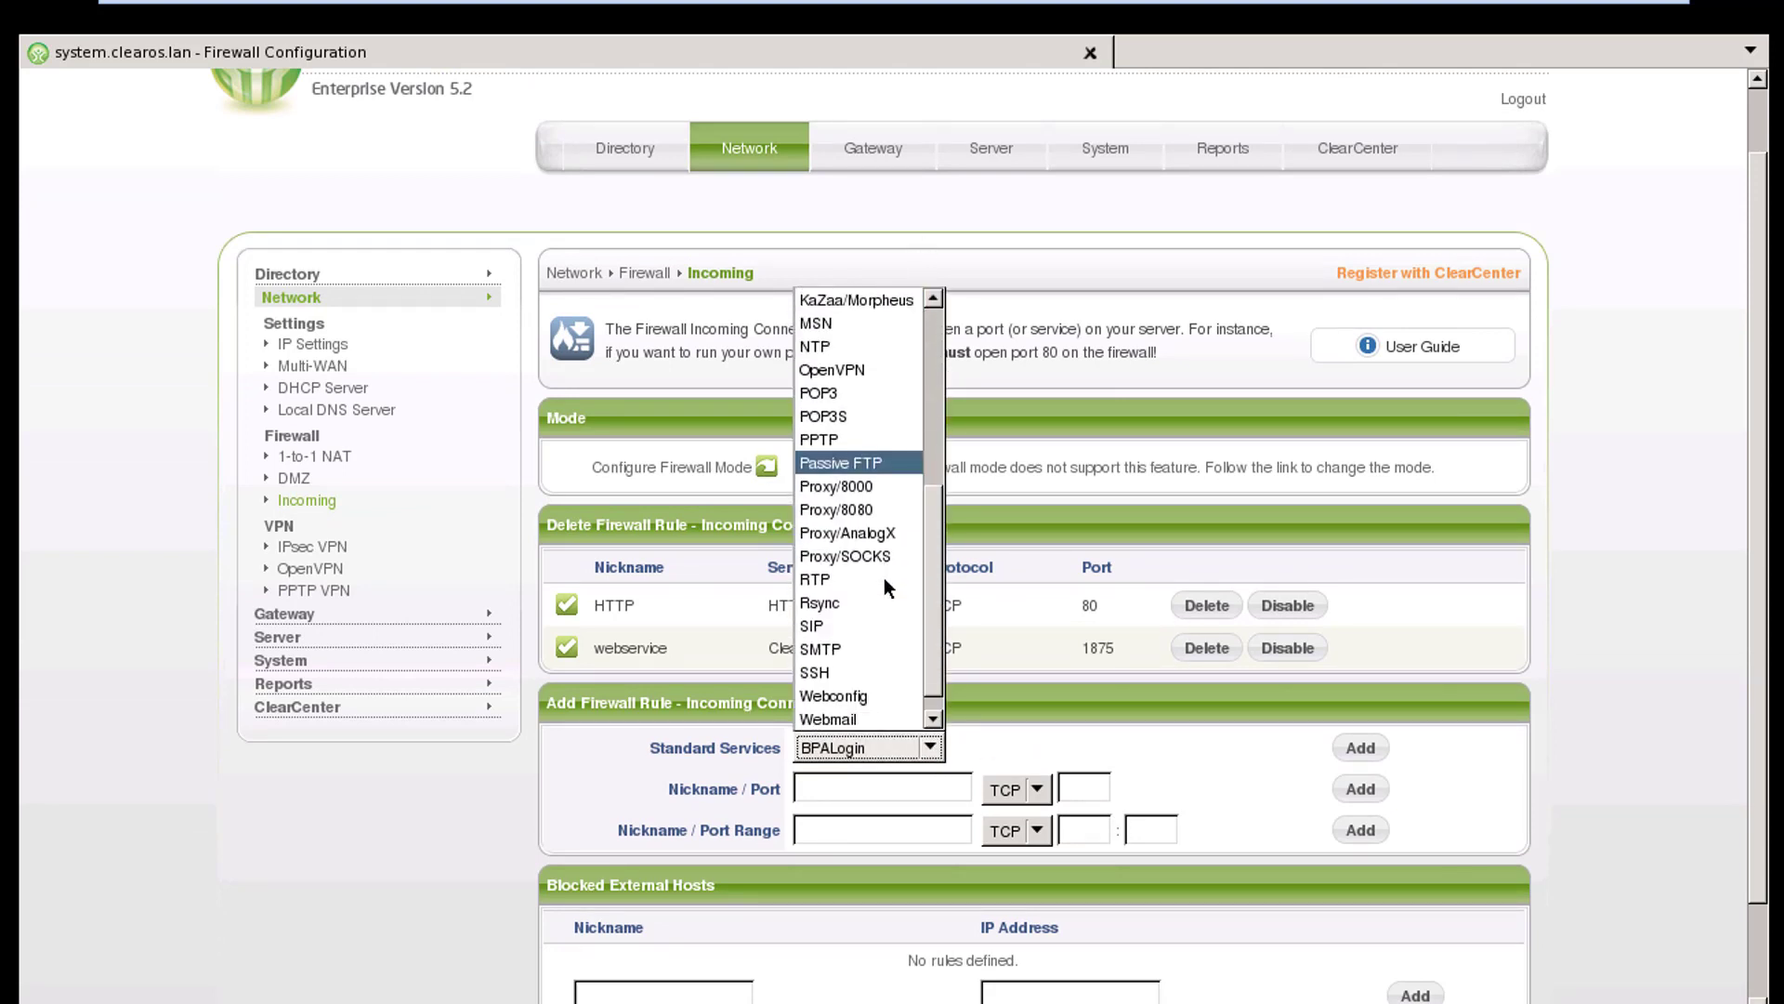
left_click(839, 671)
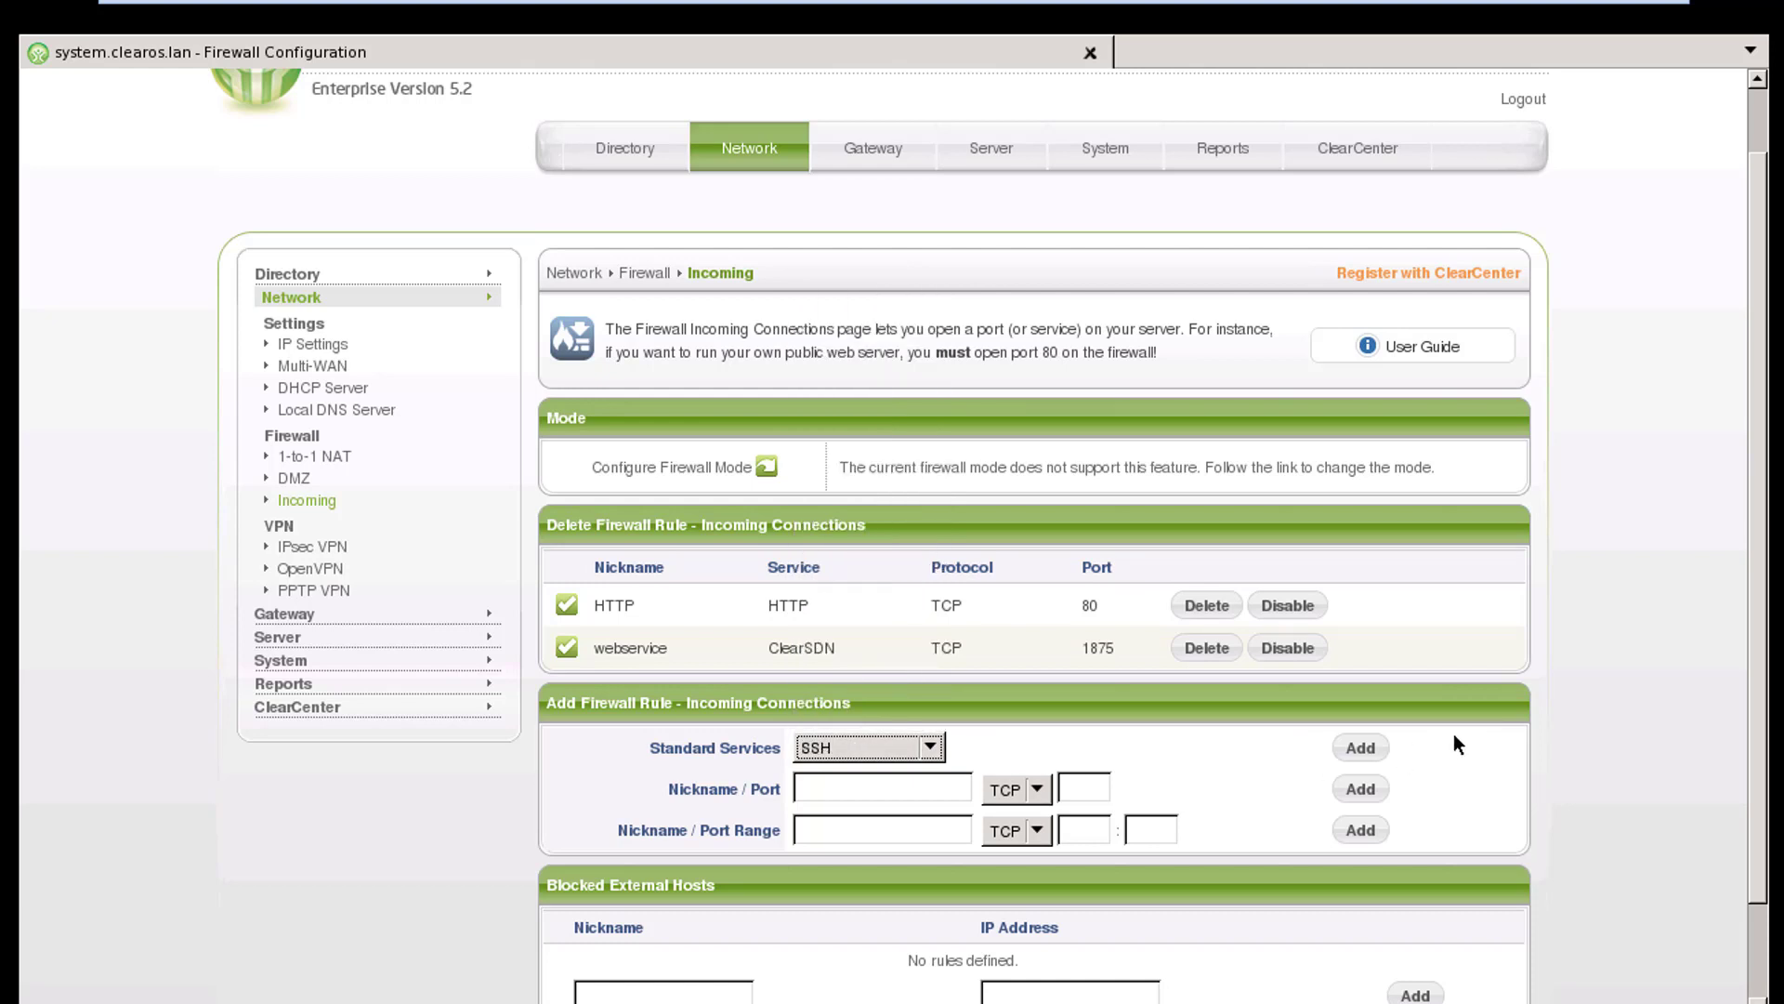
left_click(1375, 748)
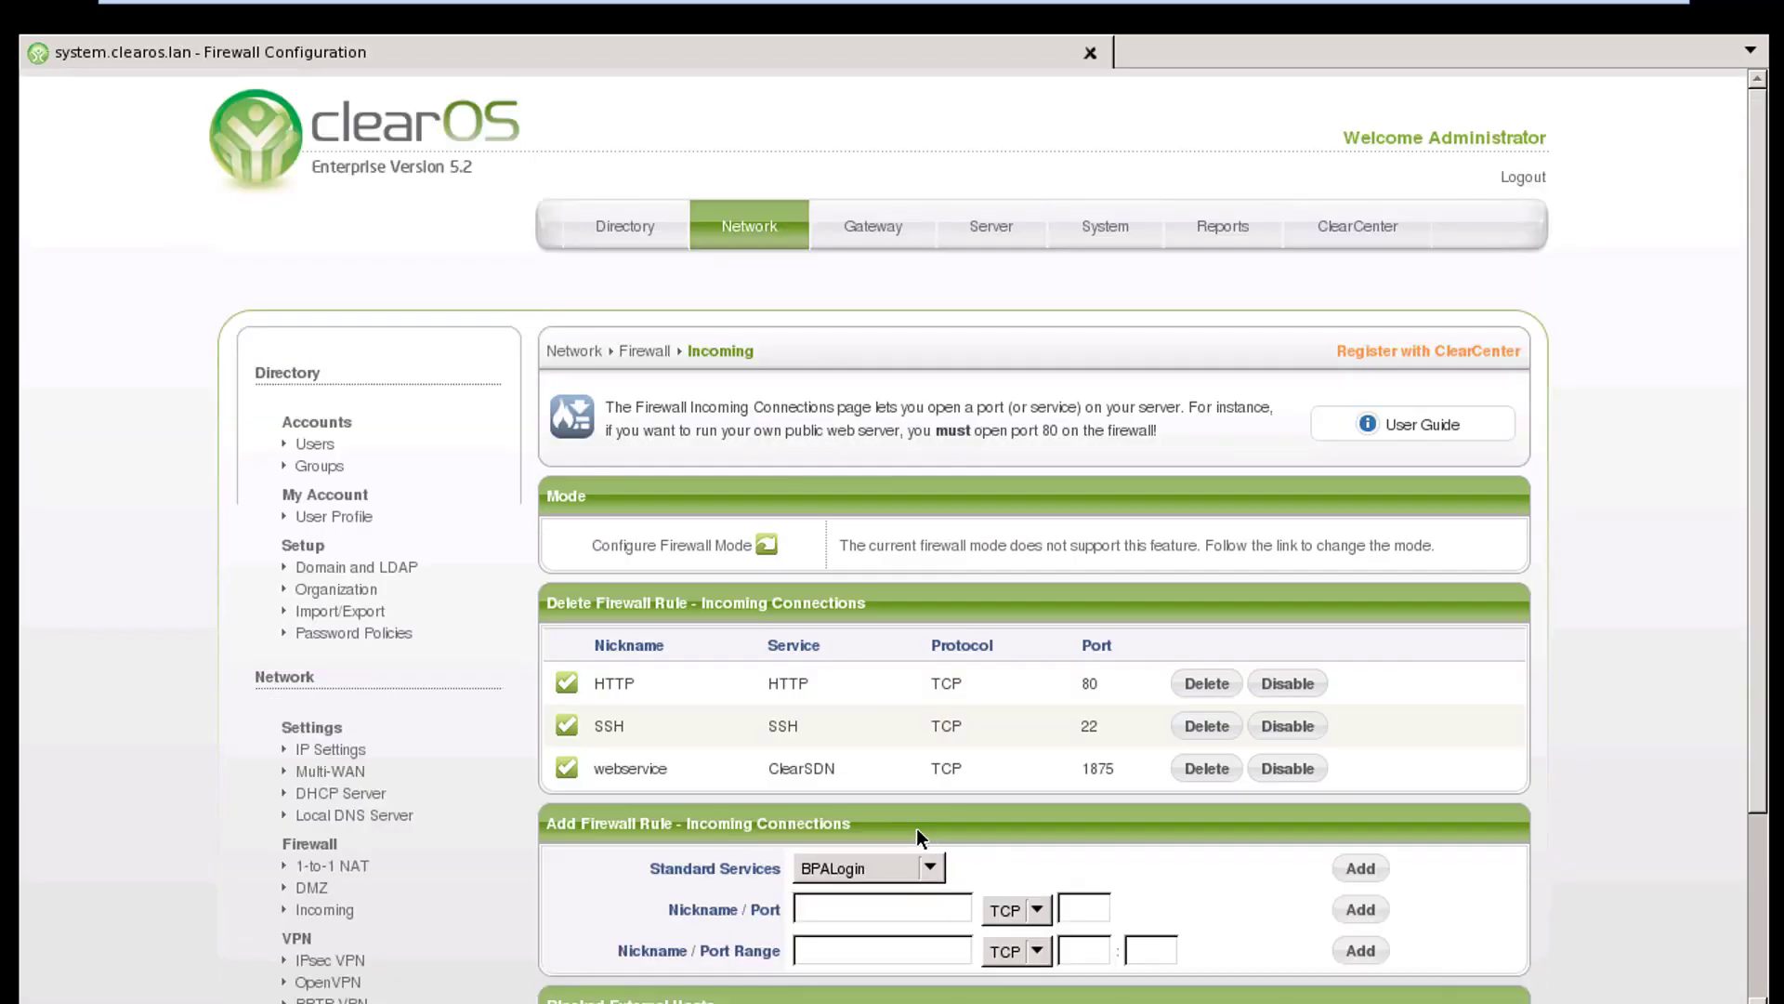
Add an incoming firewall rule for the standard Webconfig service
scroll(946, 678, "down", 3)
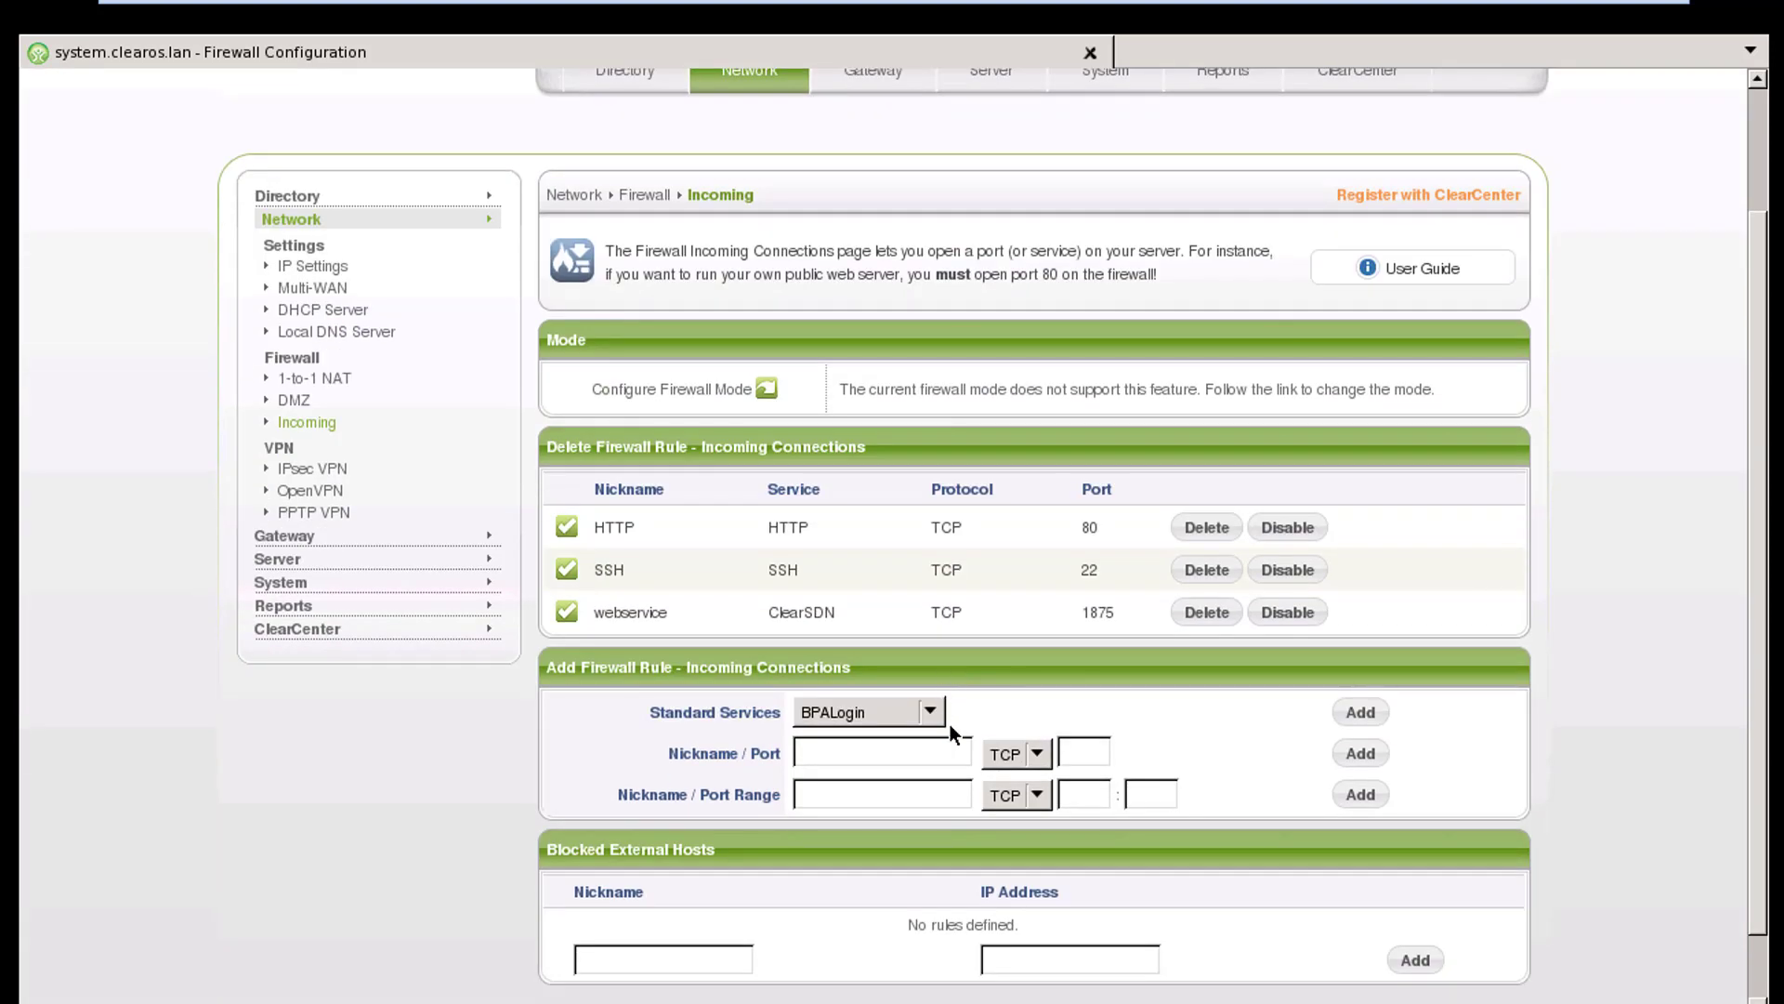
left_click(936, 711)
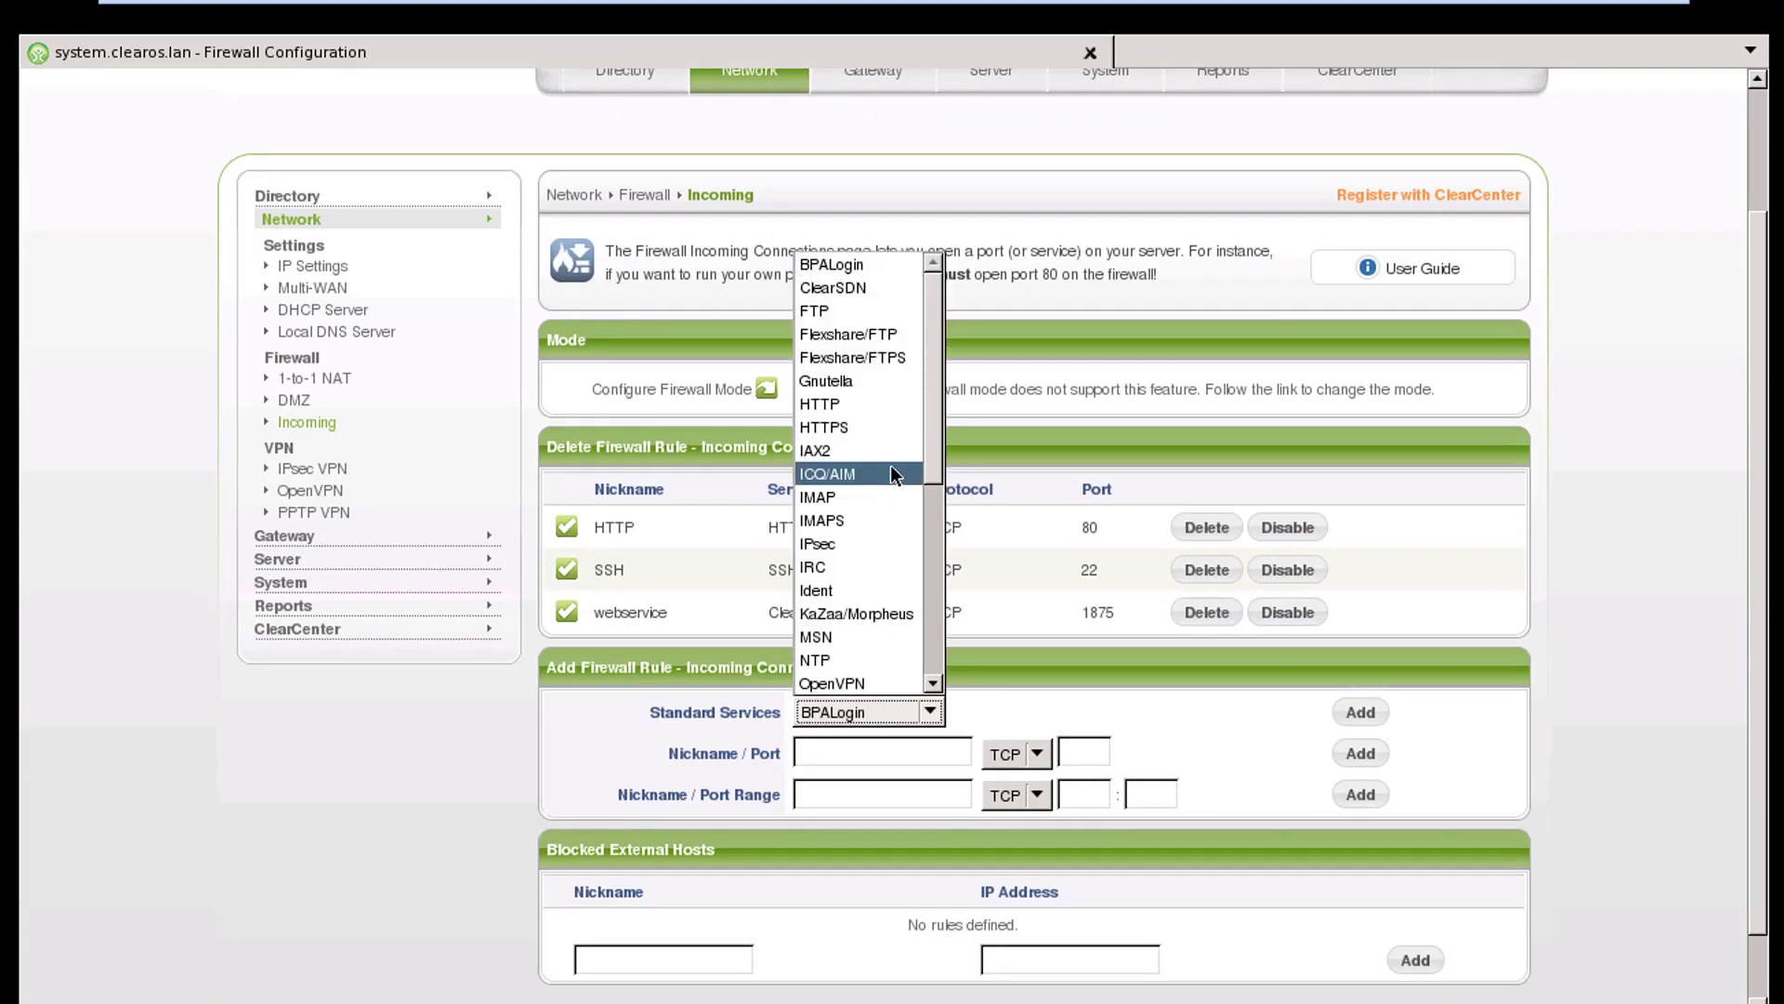
left_click_drag(941, 373, 946, 621)
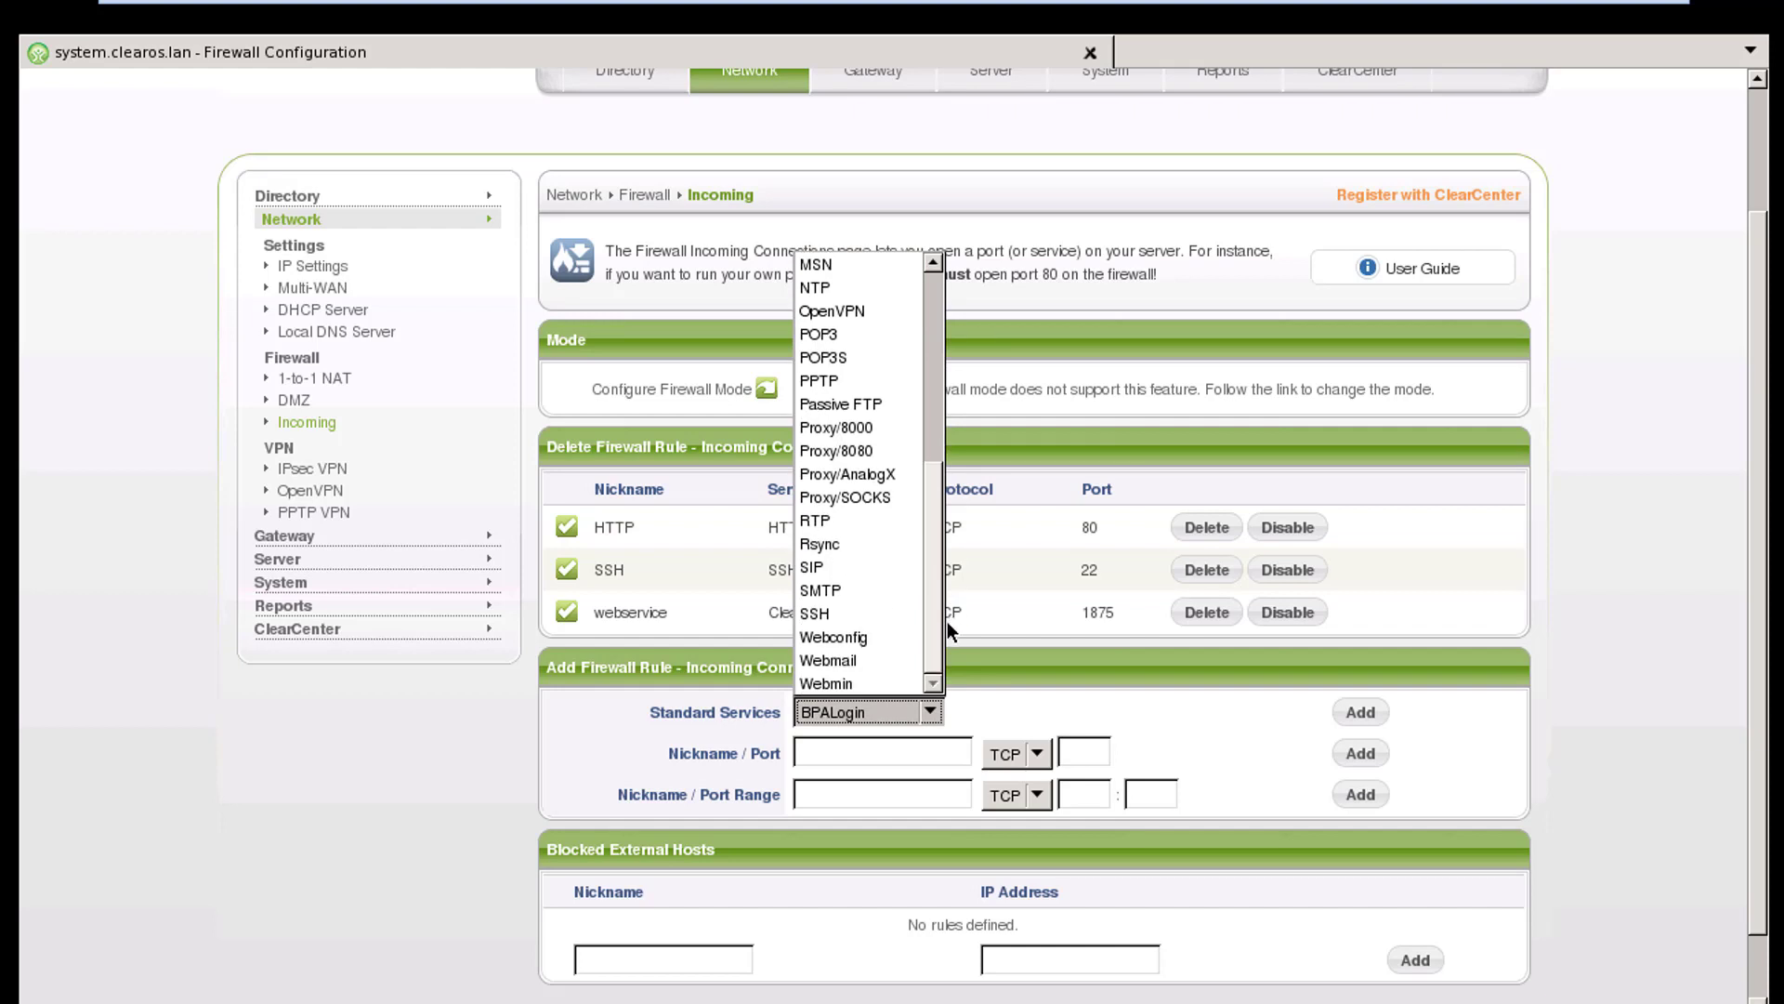
left_click(879, 639)
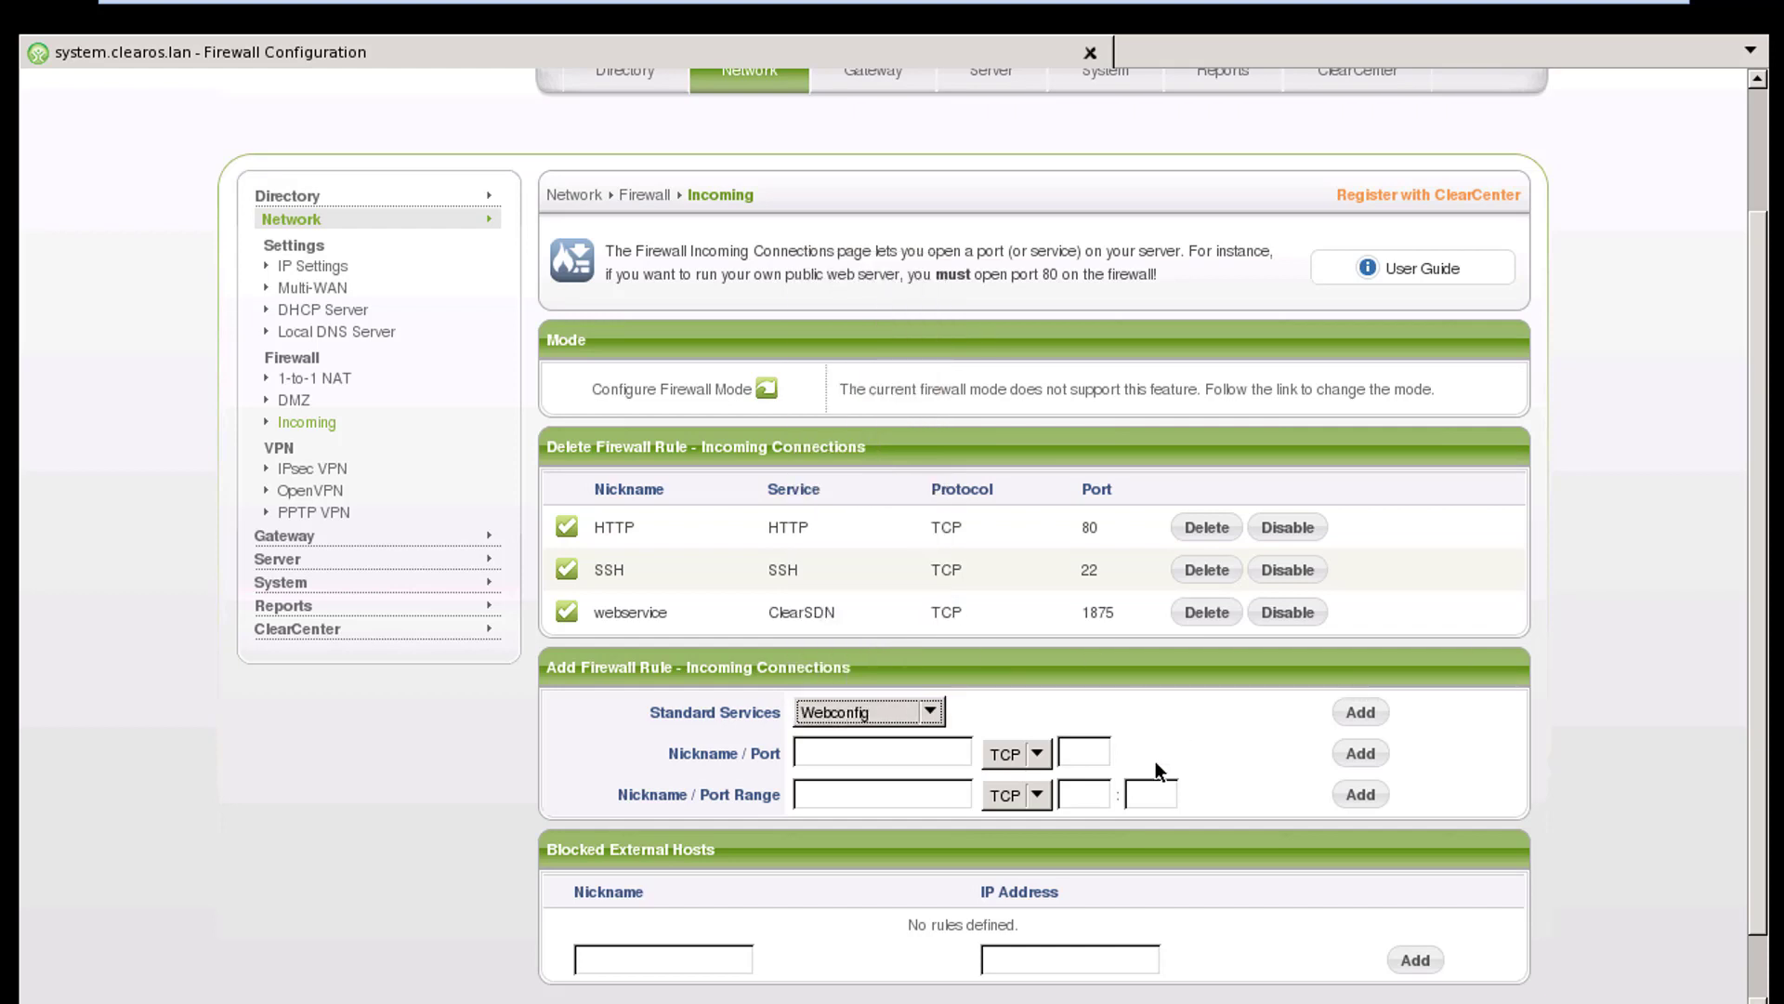
left_click(1360, 712)
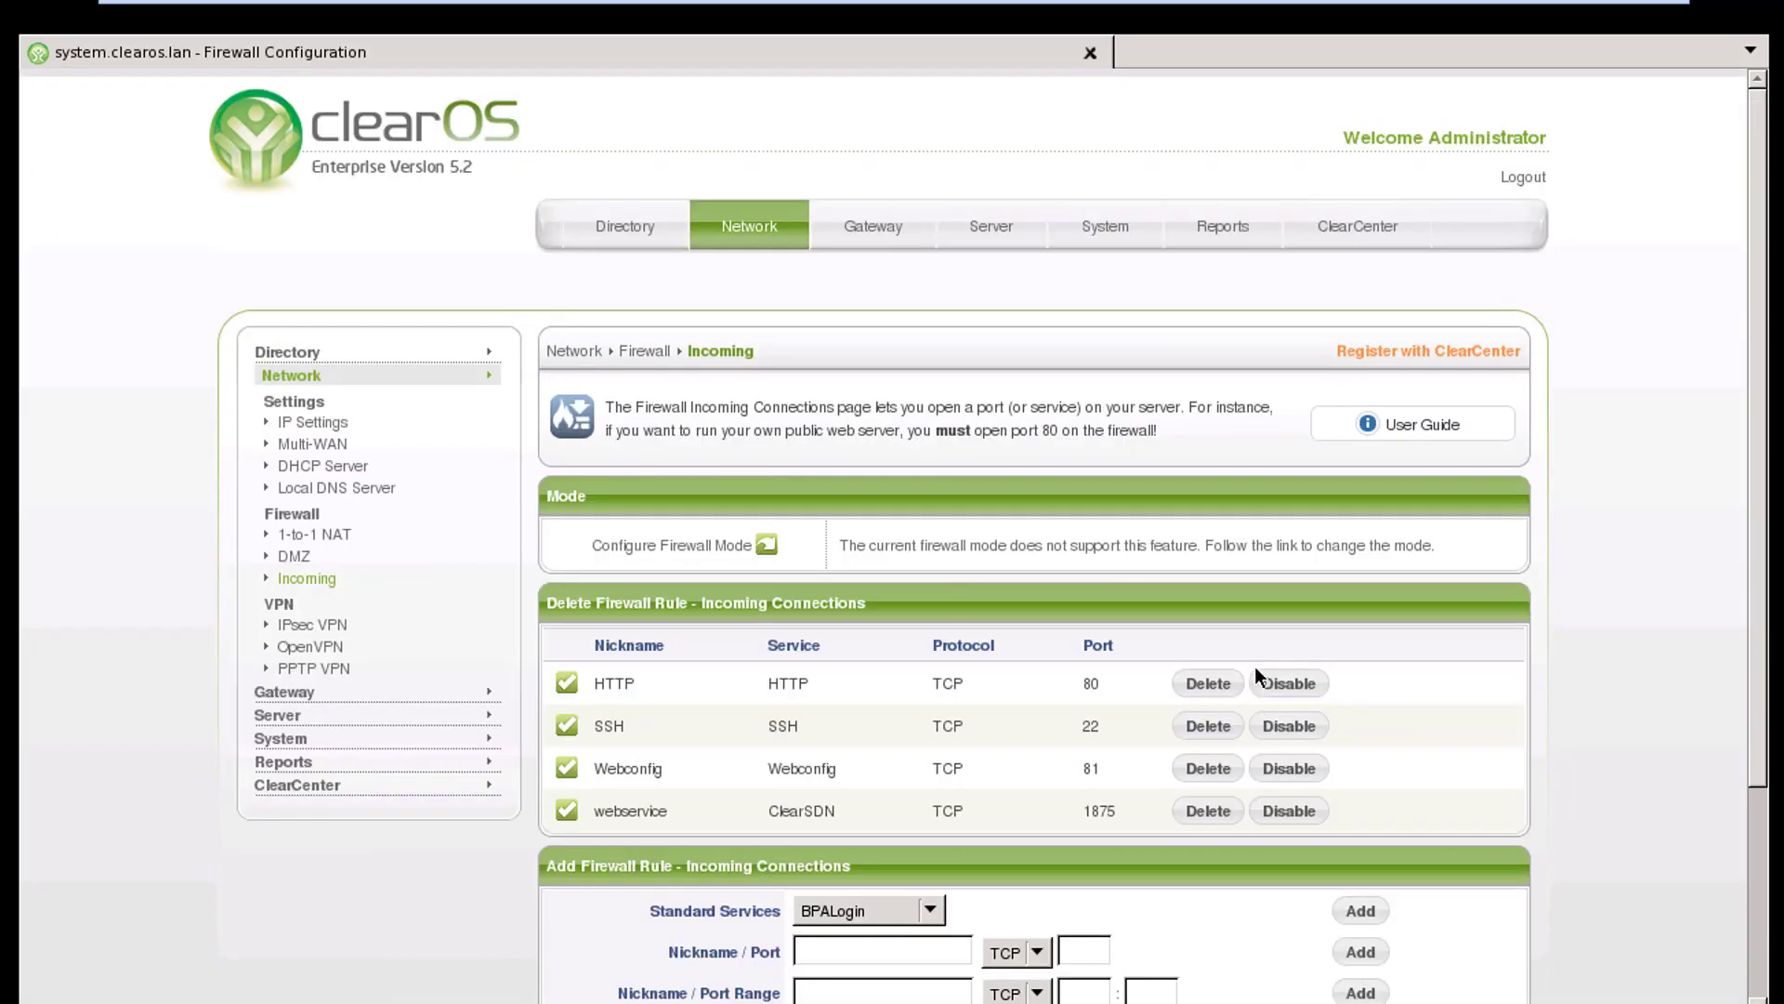
scroll(1258, 655, "down", 3)
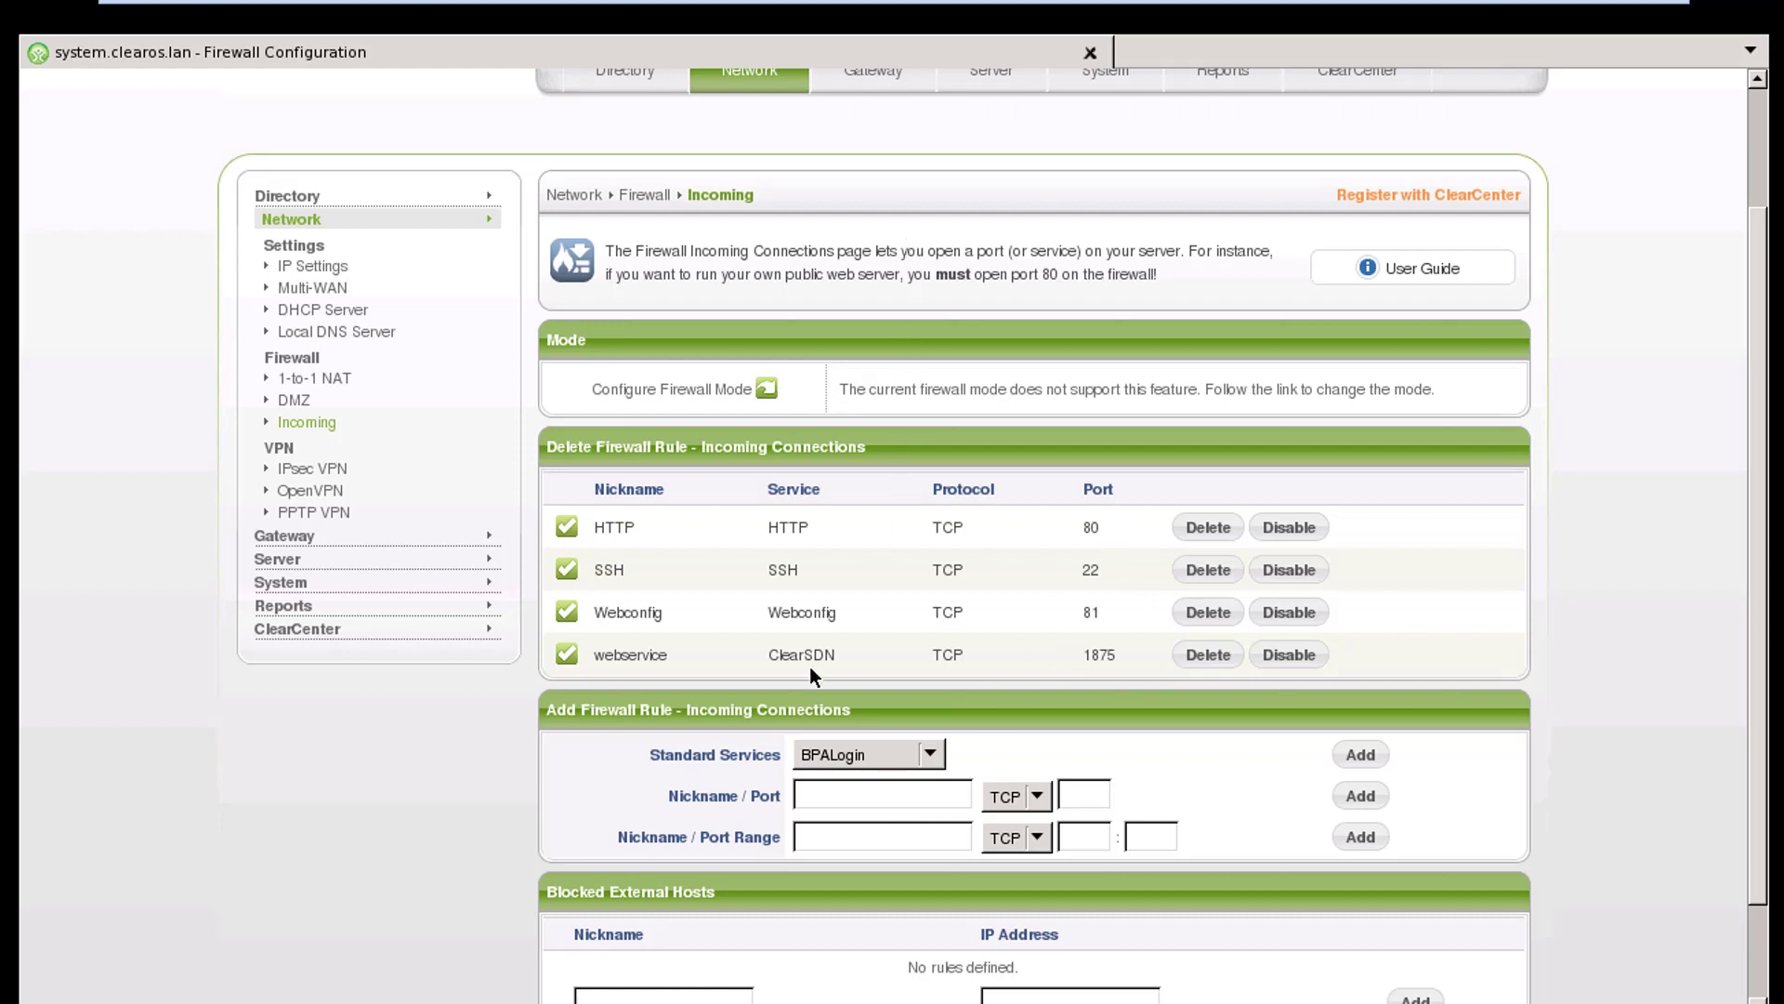
scroll(818, 669, "down", 2)
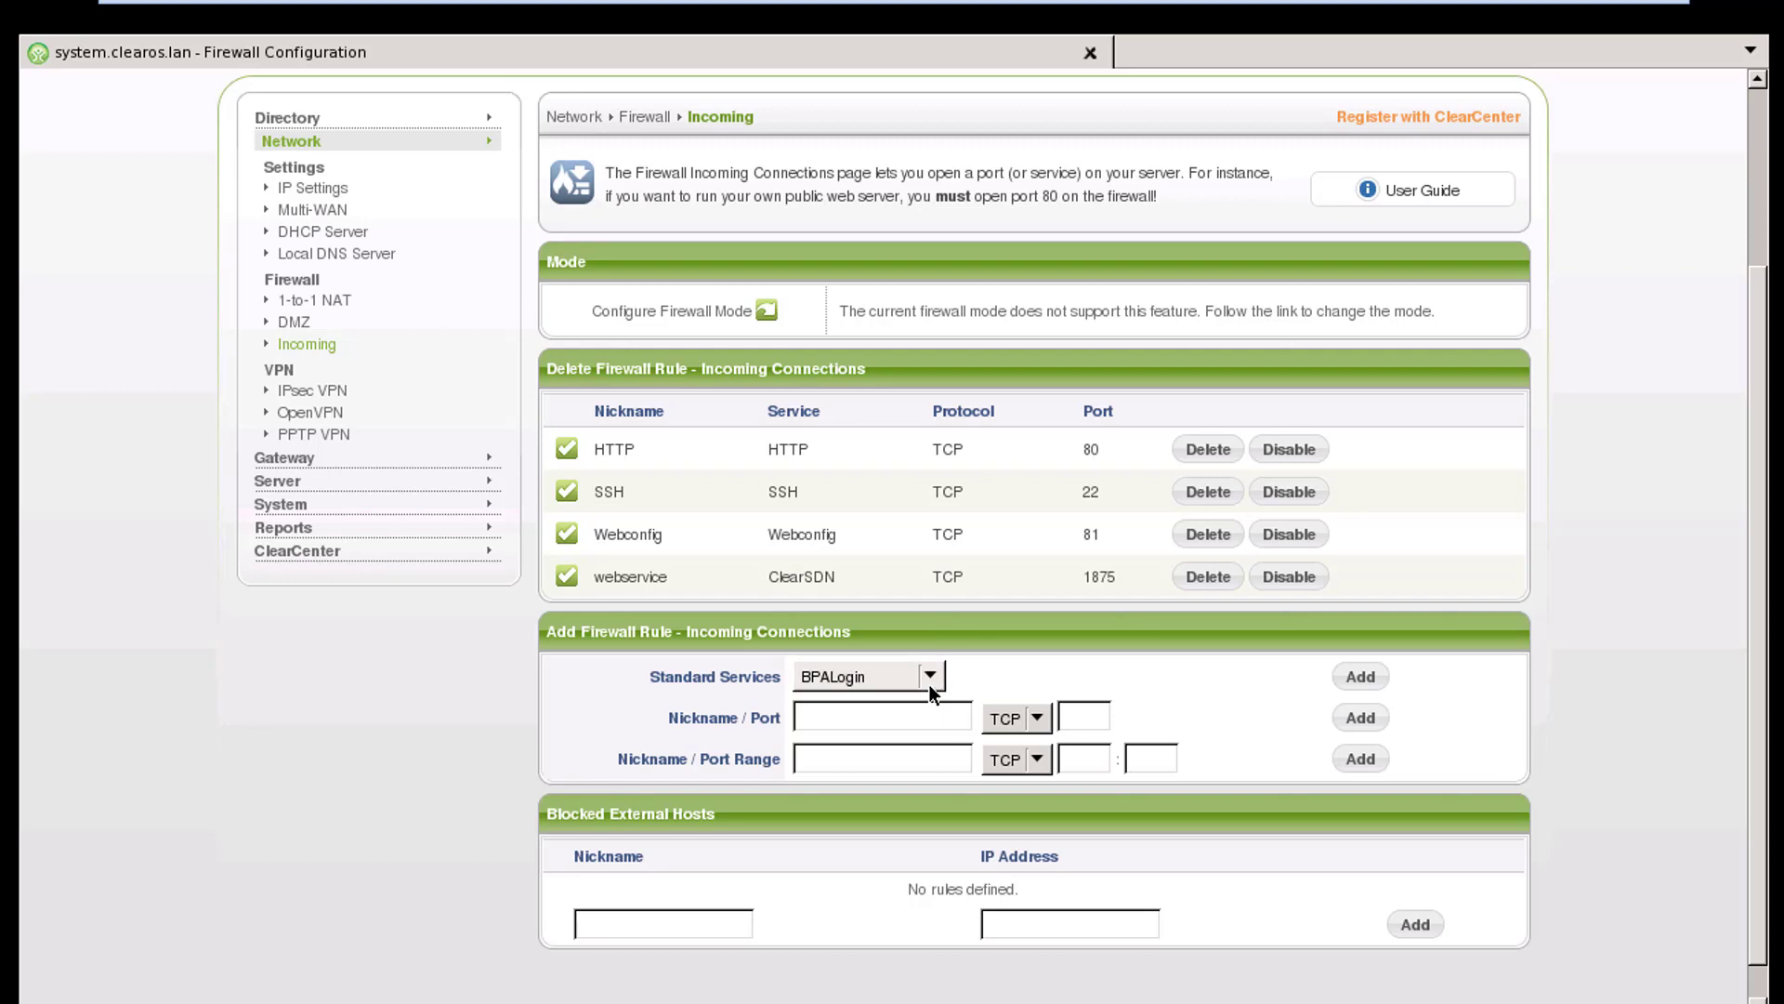
left_click(928, 684)
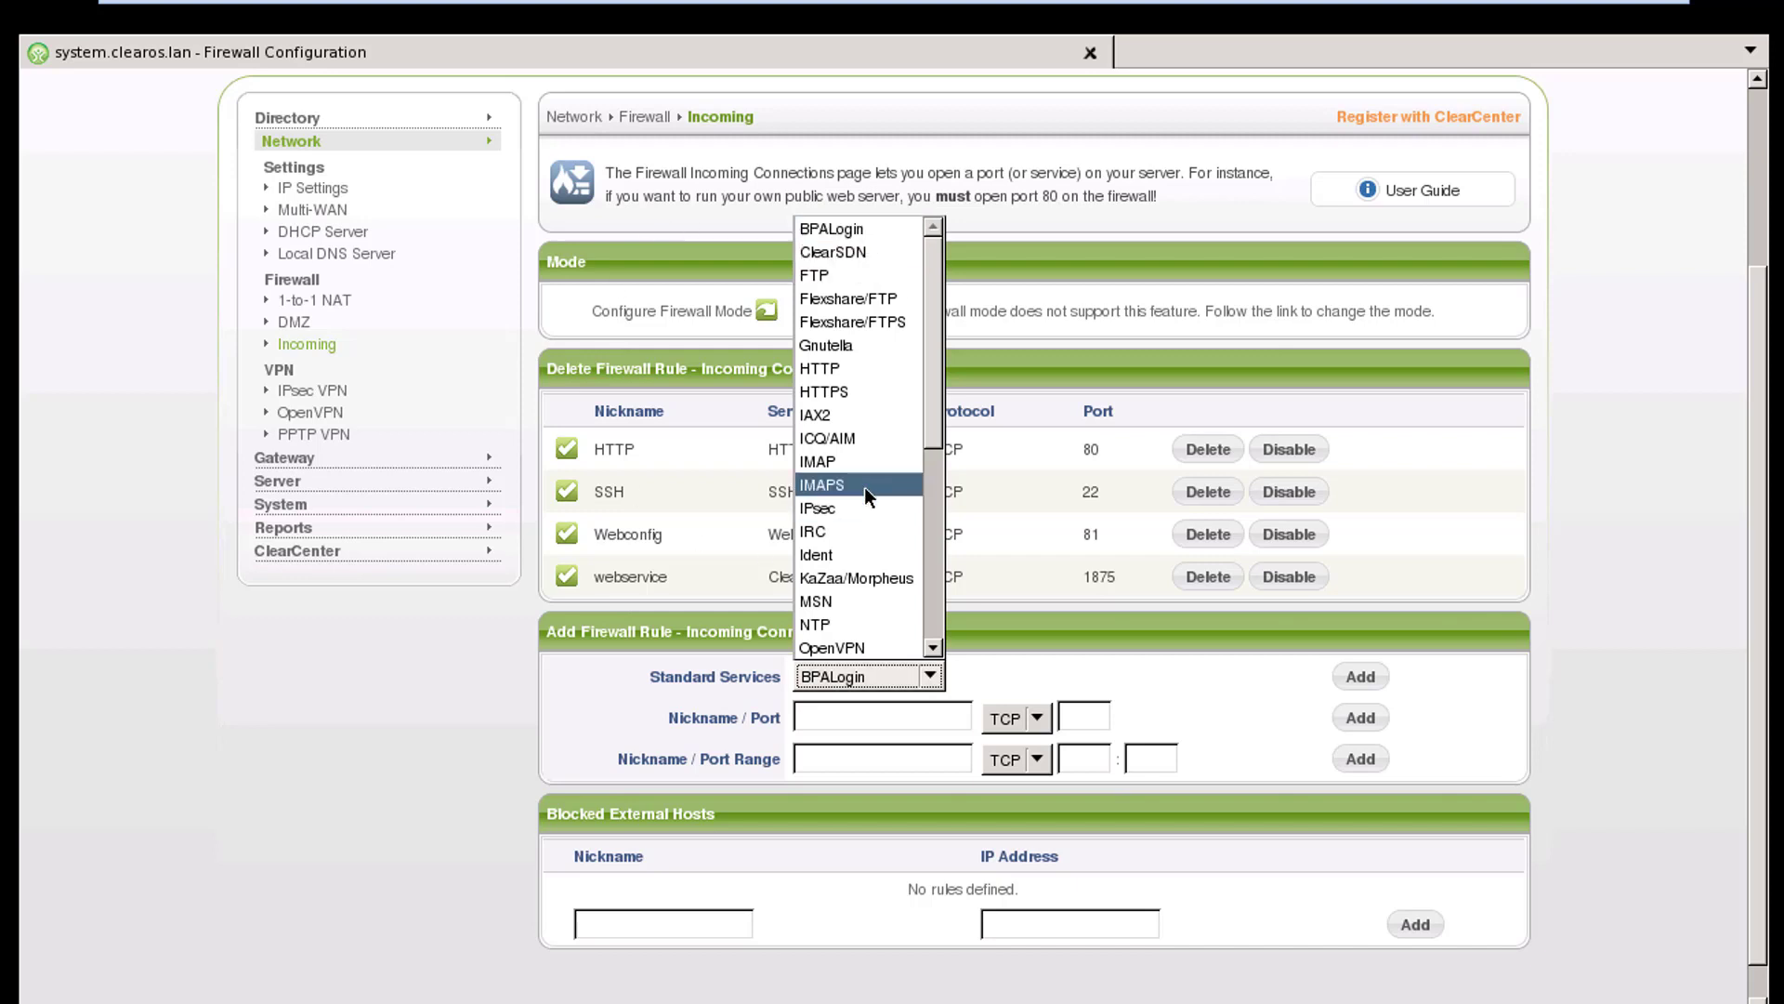
left_click(1424, 623)
scroll(1082, 806, "down", 1)
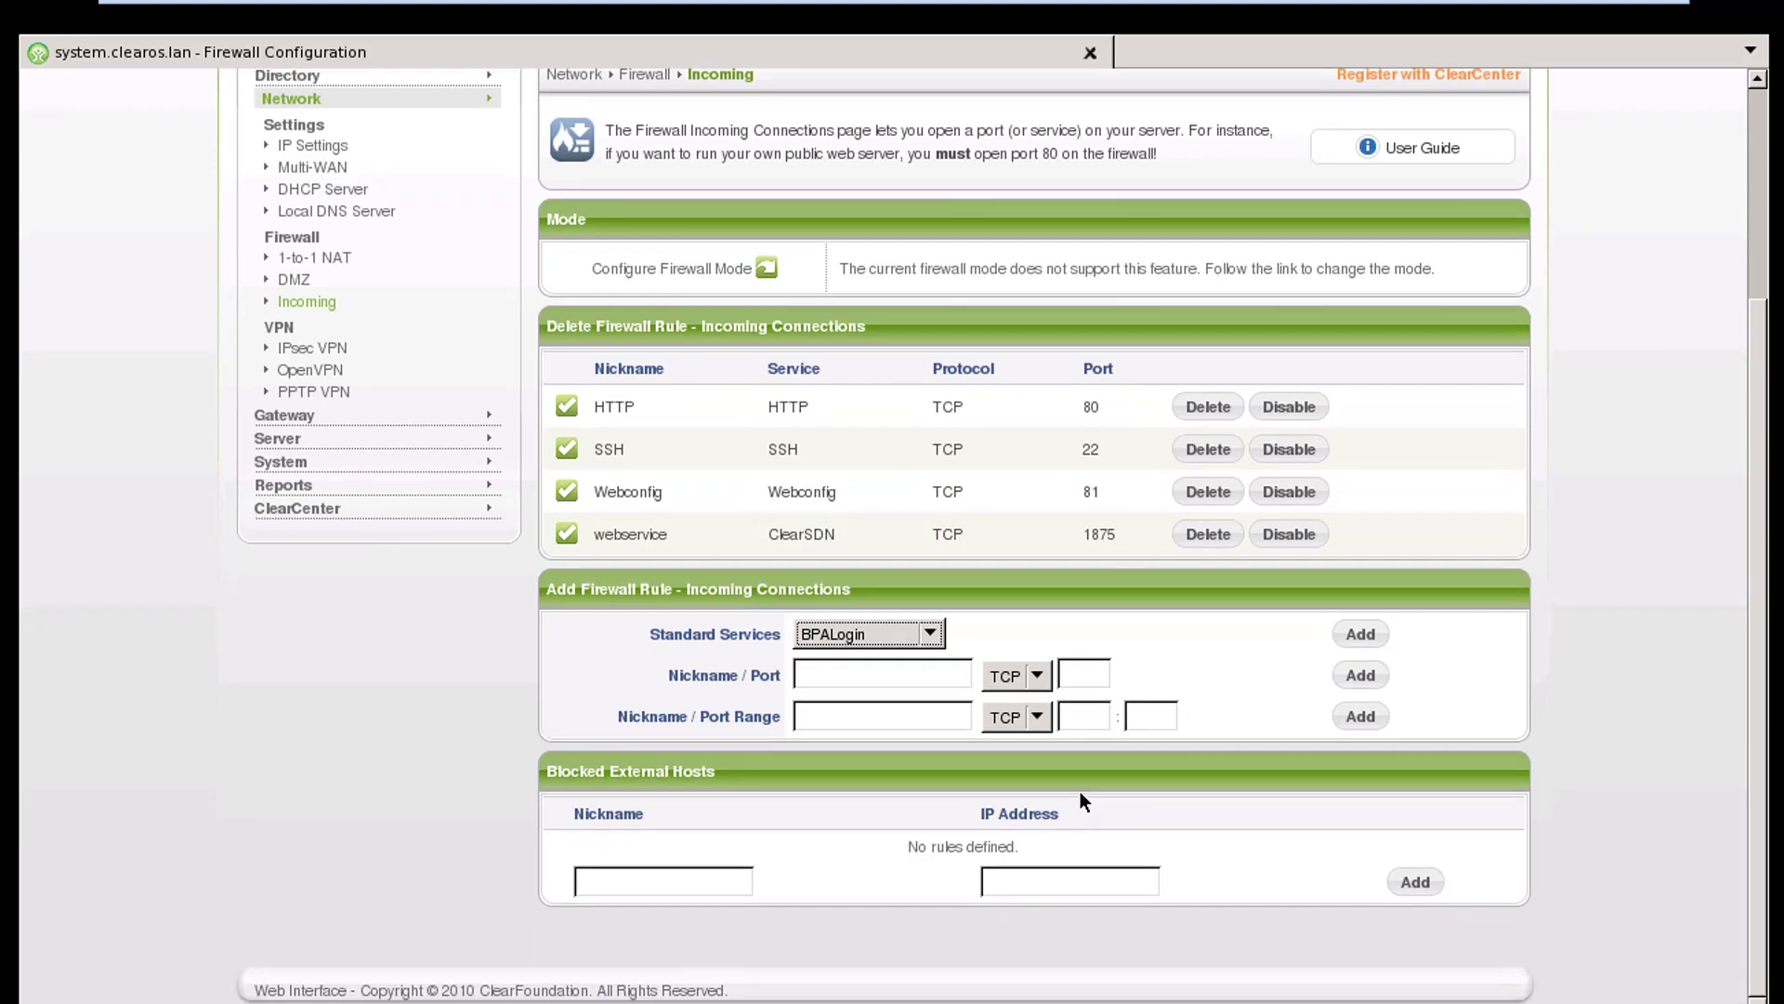
scroll(1236, 474, "up", 5)
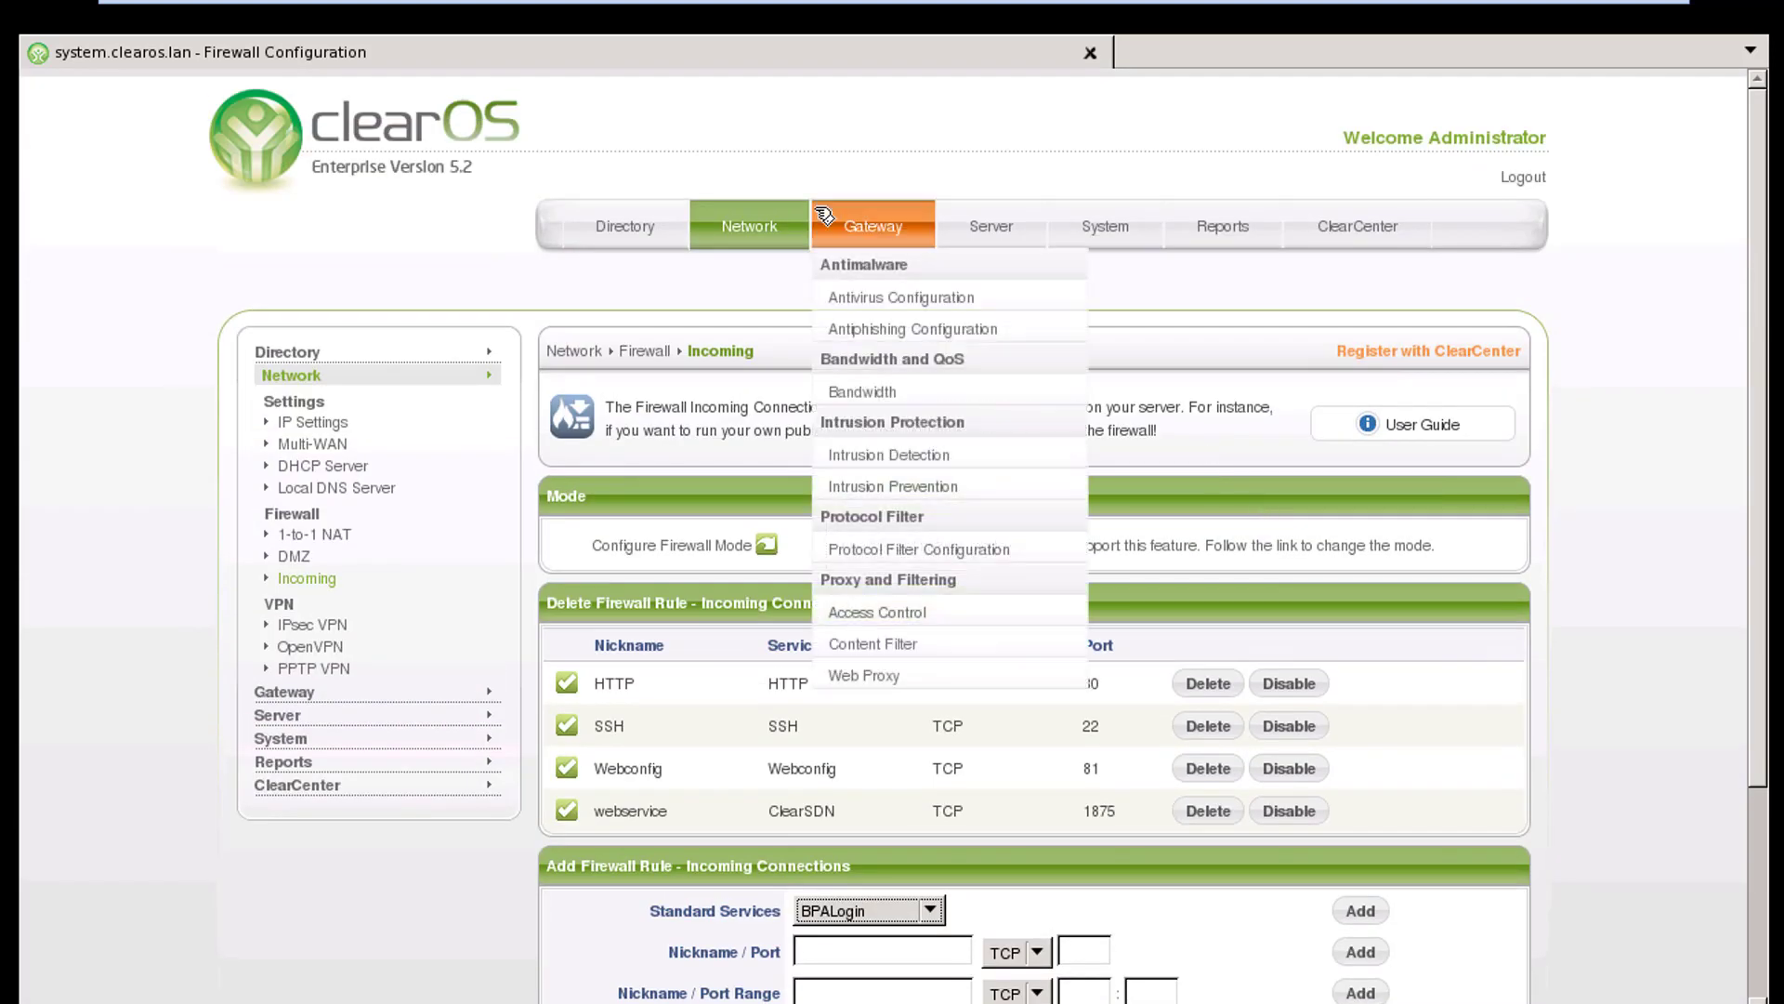
Open the network IP Settings page and examine the interface settings
mouse_move(1357, 226)
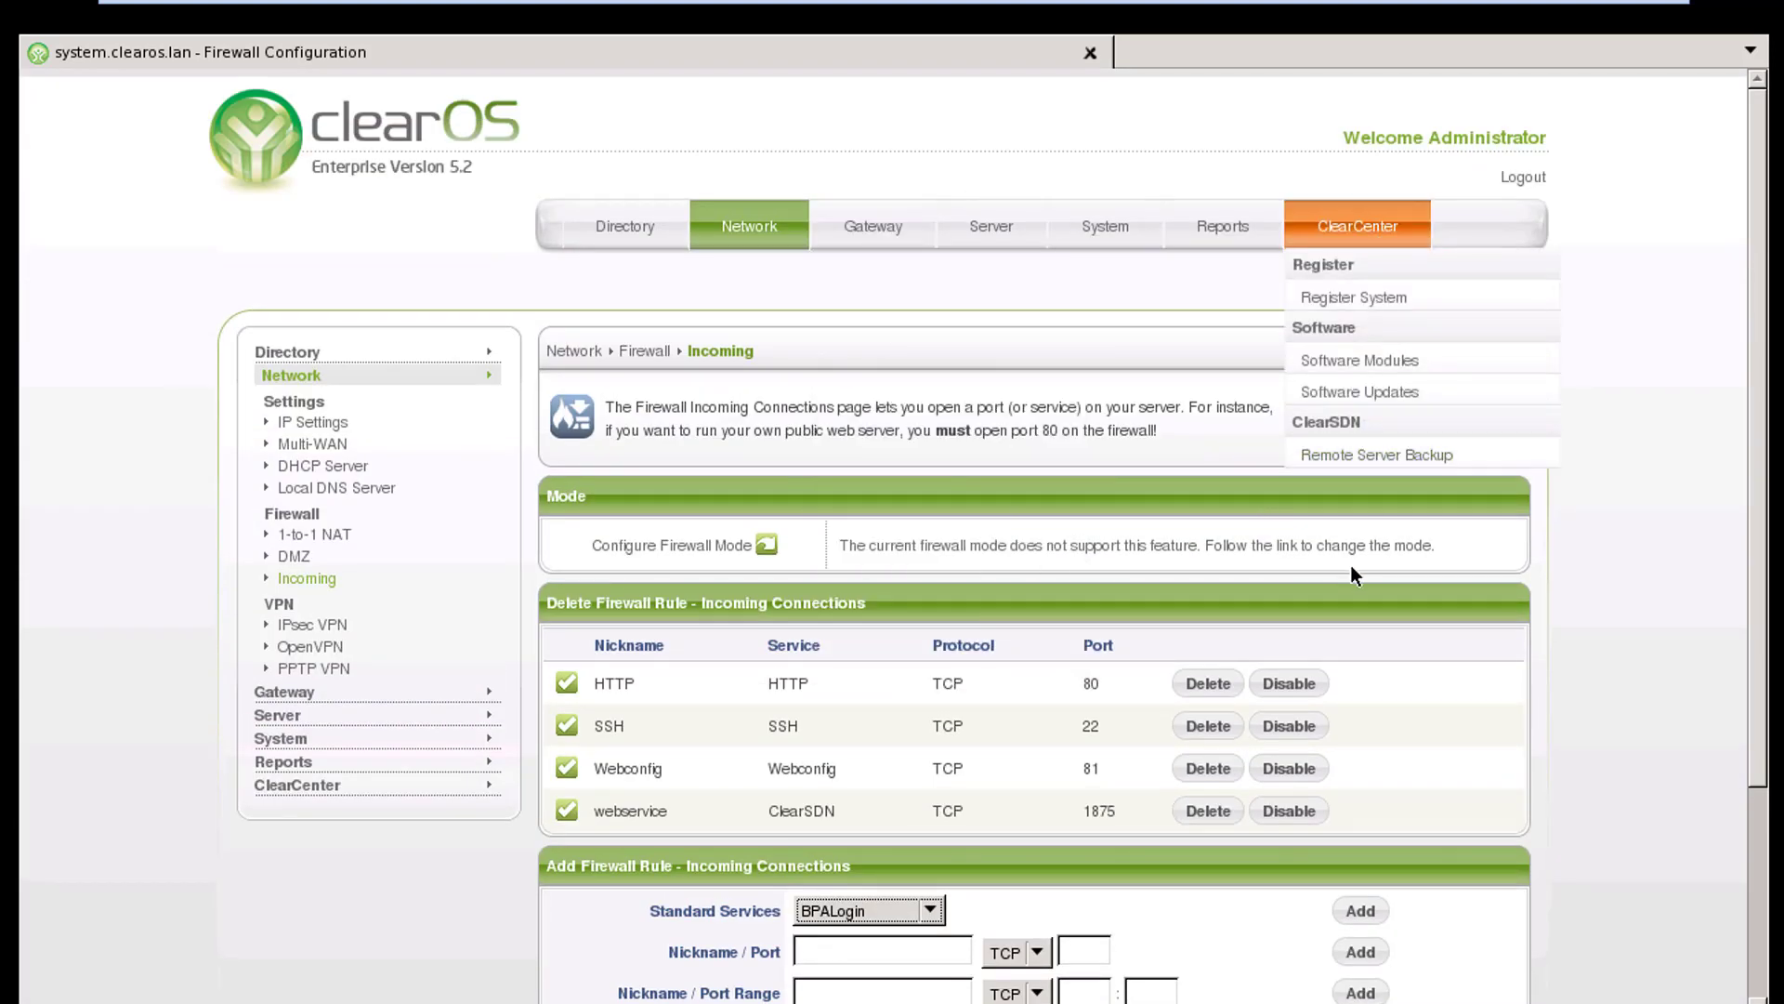
mouse_move(625, 226)
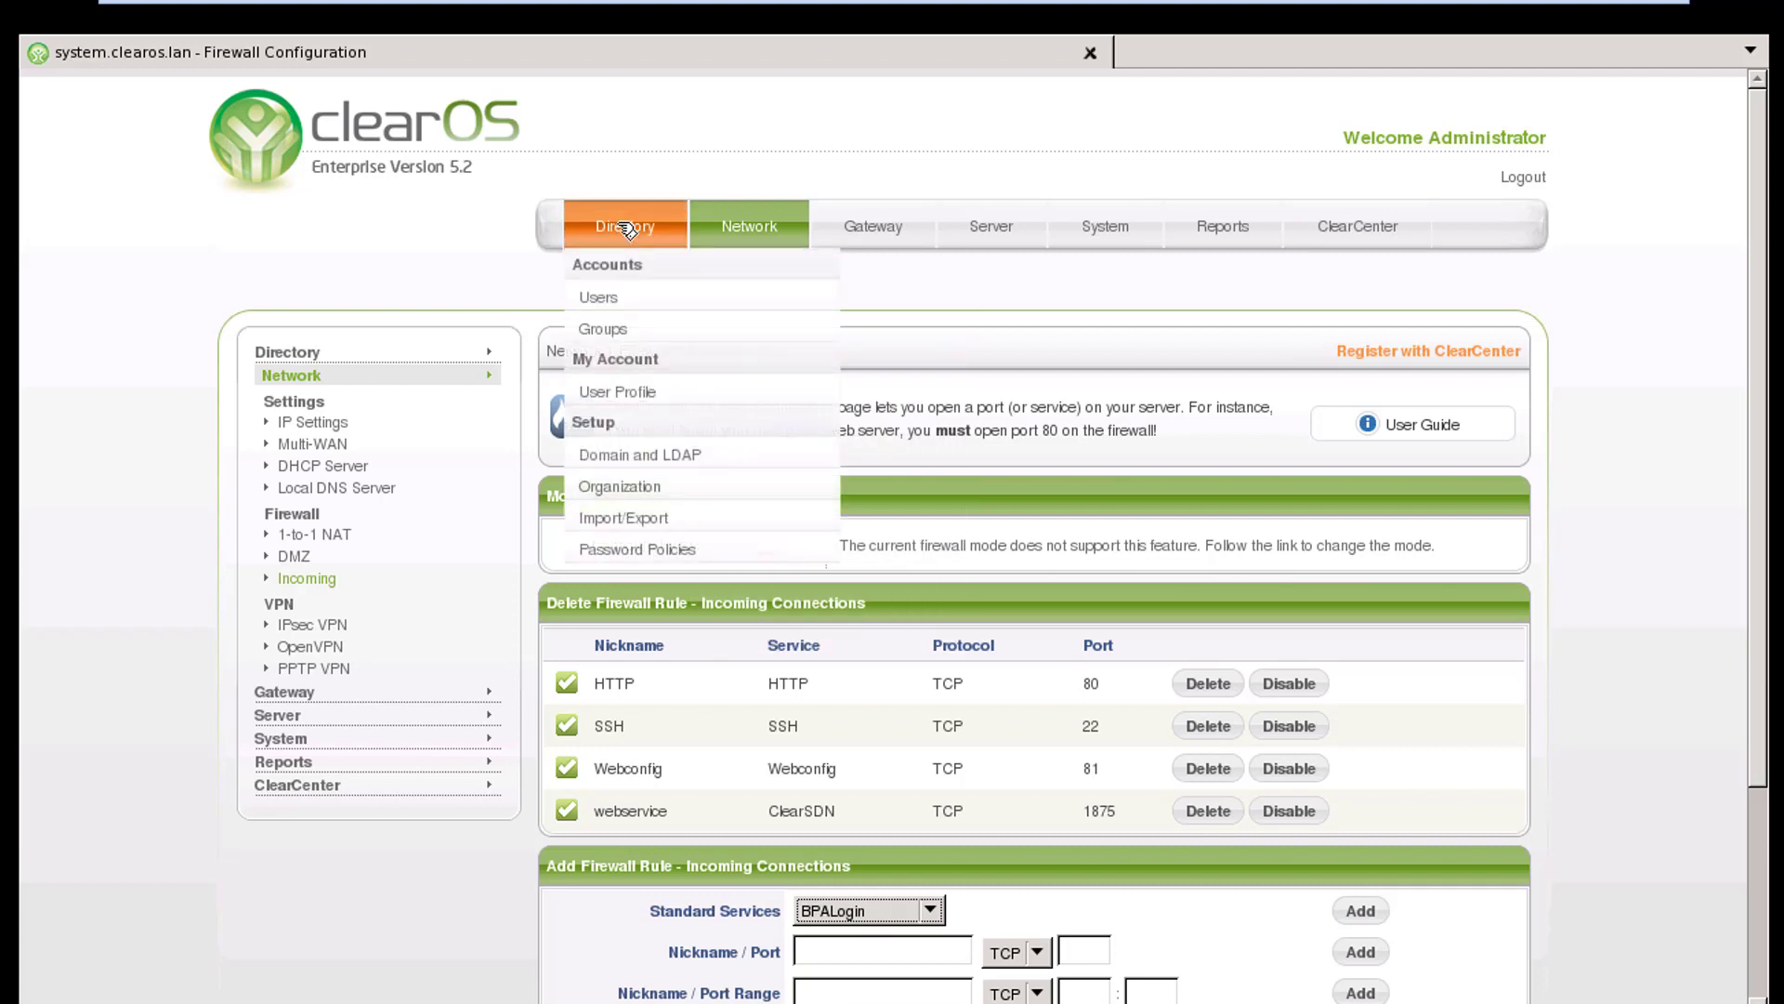
mouse_move(762, 226)
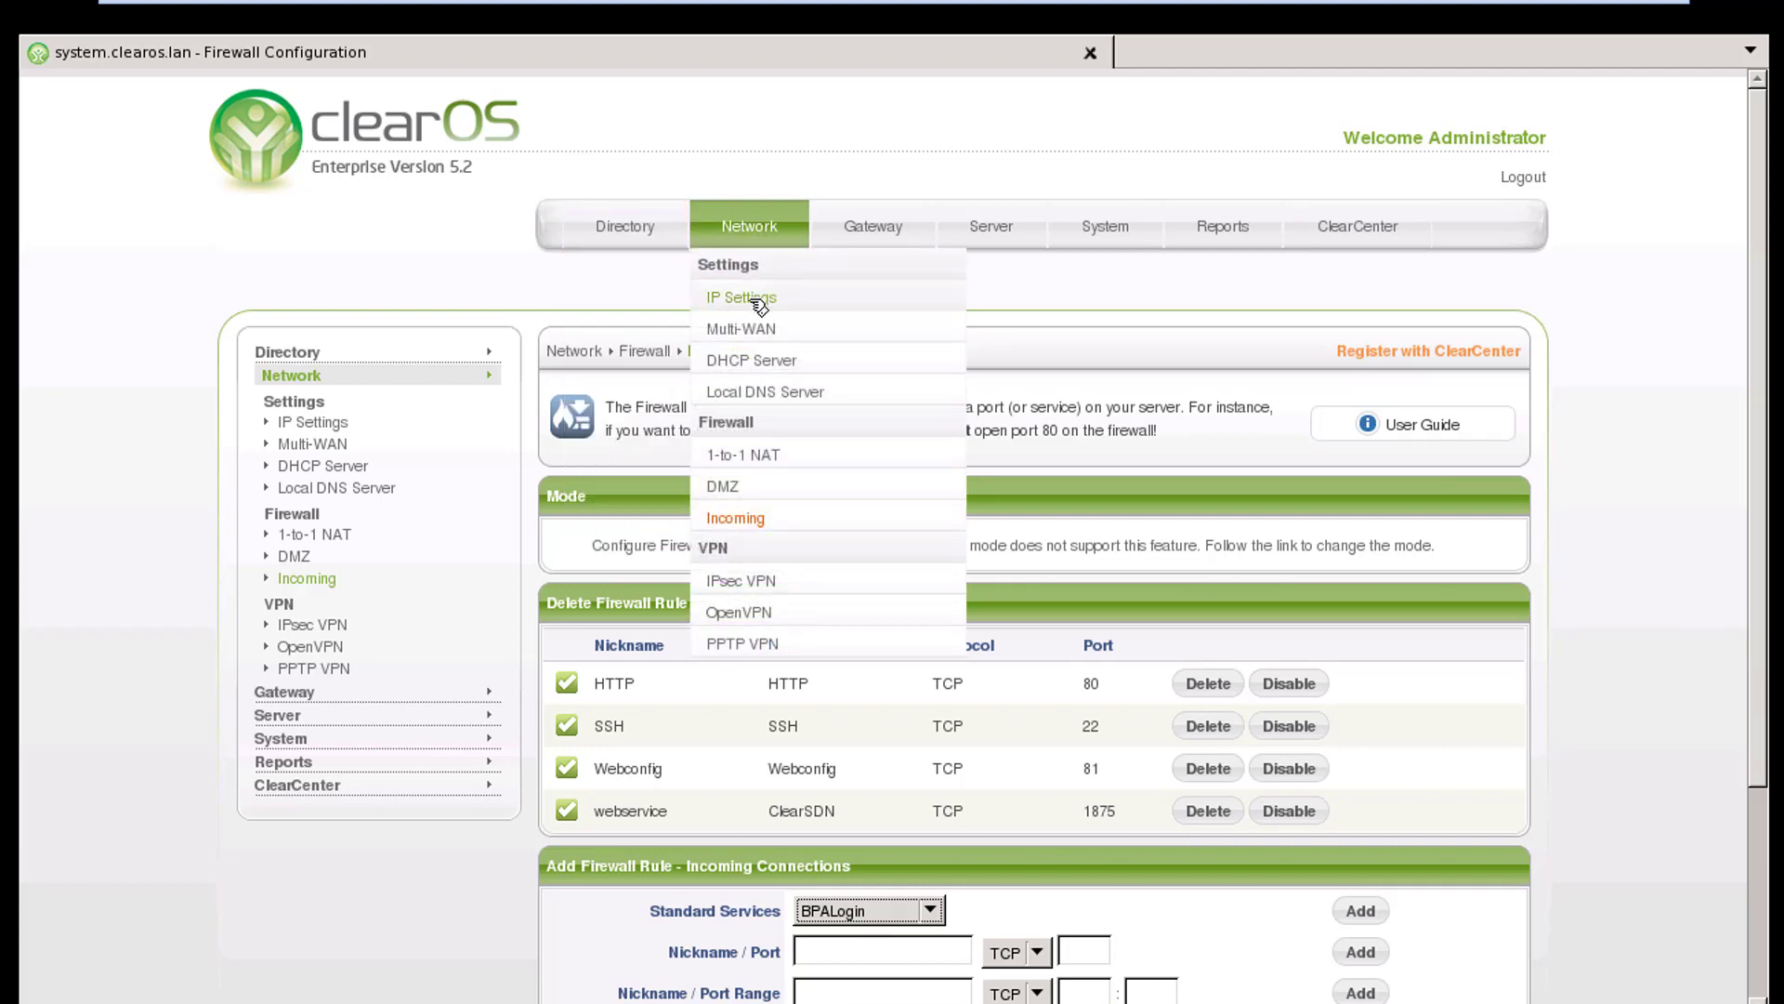
left_click(750, 297)
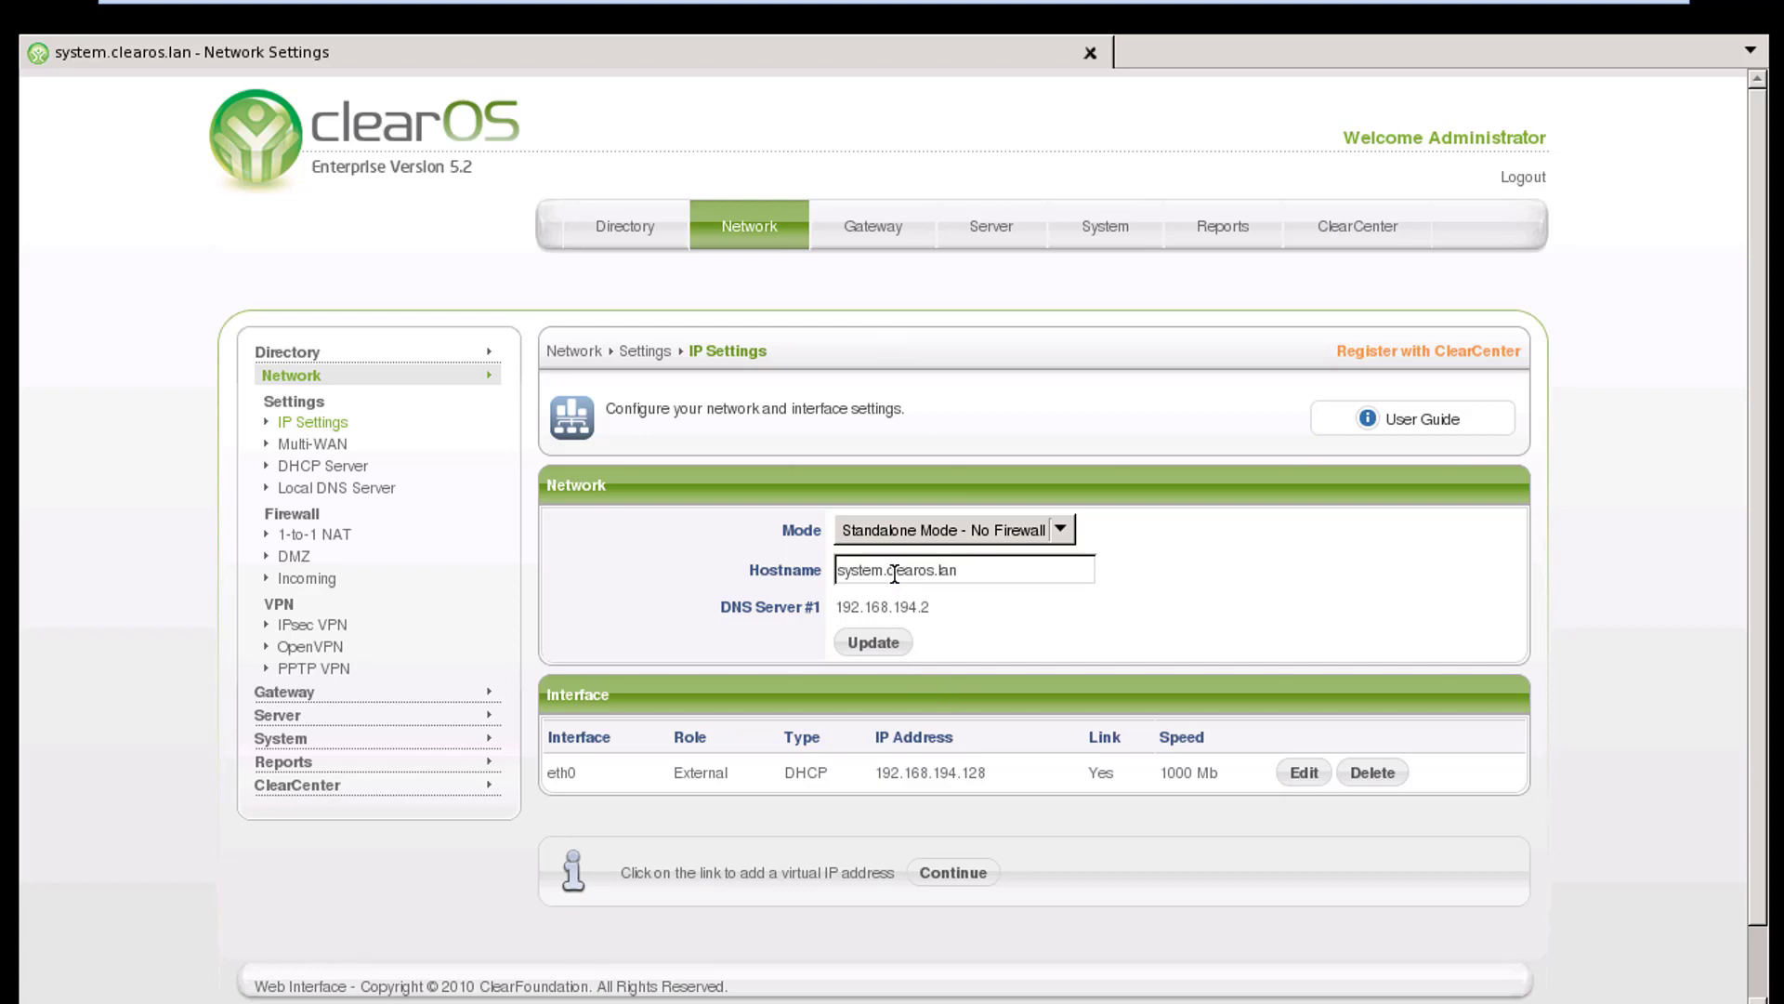
left_click_drag(995, 741, 1008, 778)
left_click(874, 771)
Open the Gateway Web Proxy settings page and review its configuration options
left_click(271, 690)
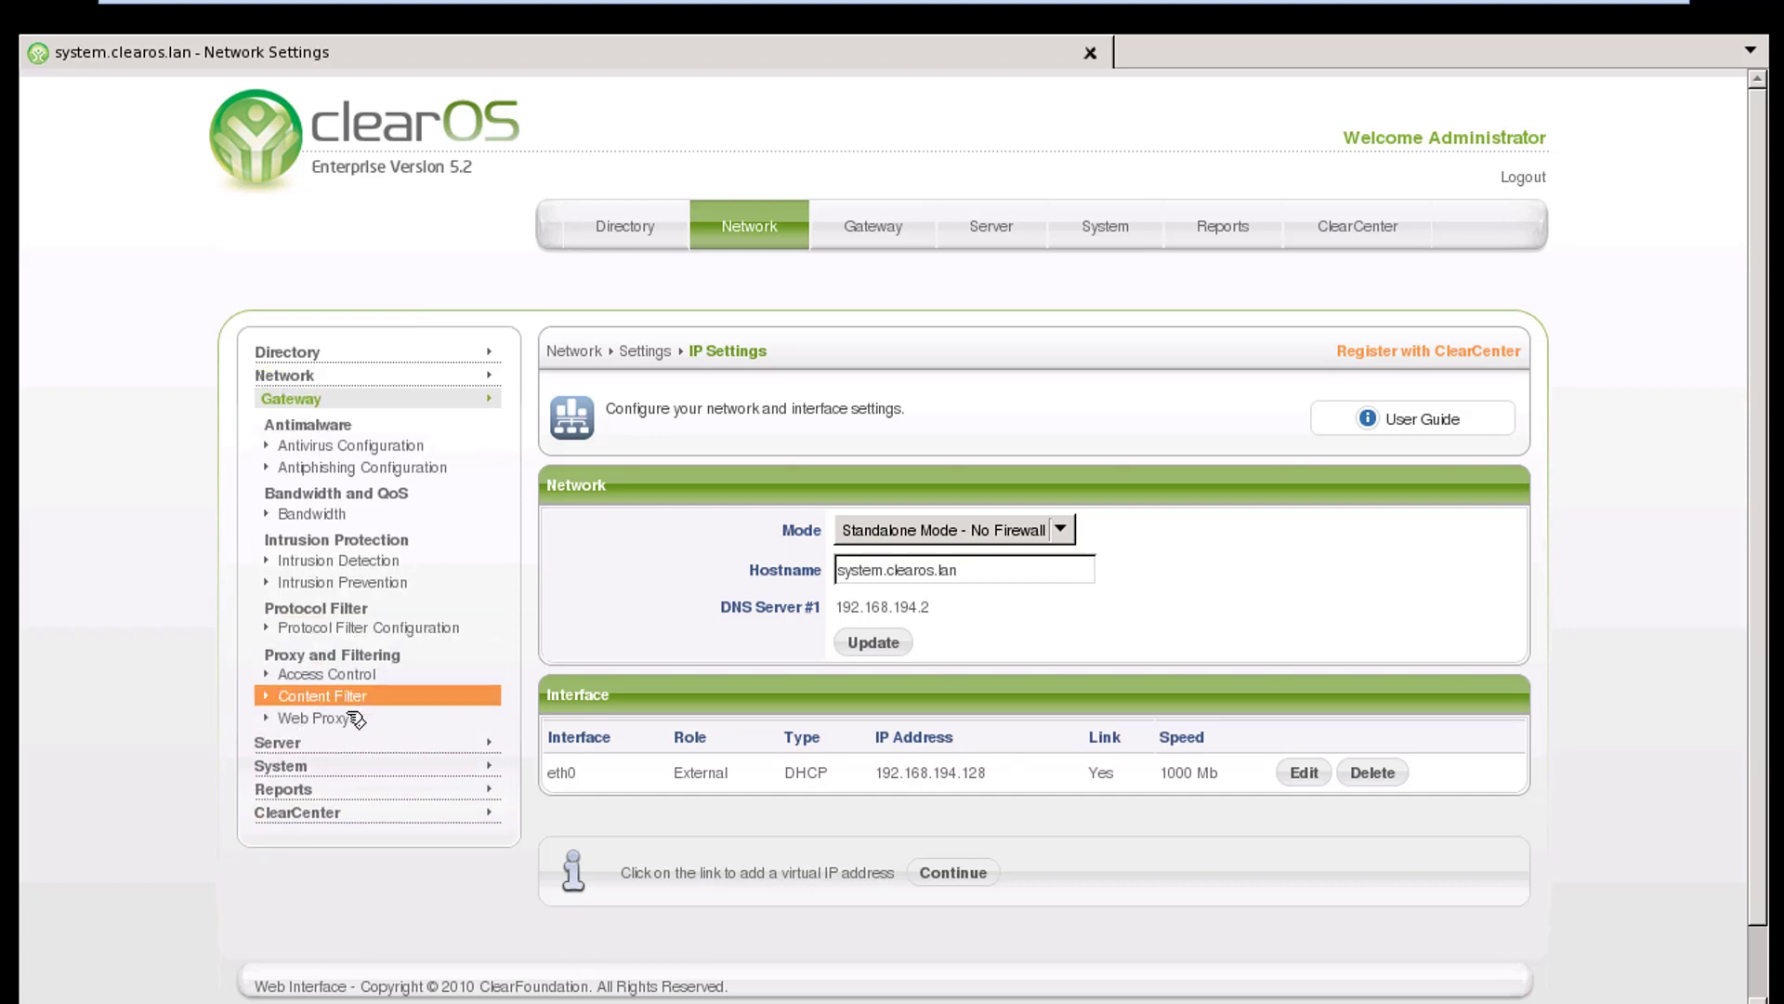
left_click(315, 718)
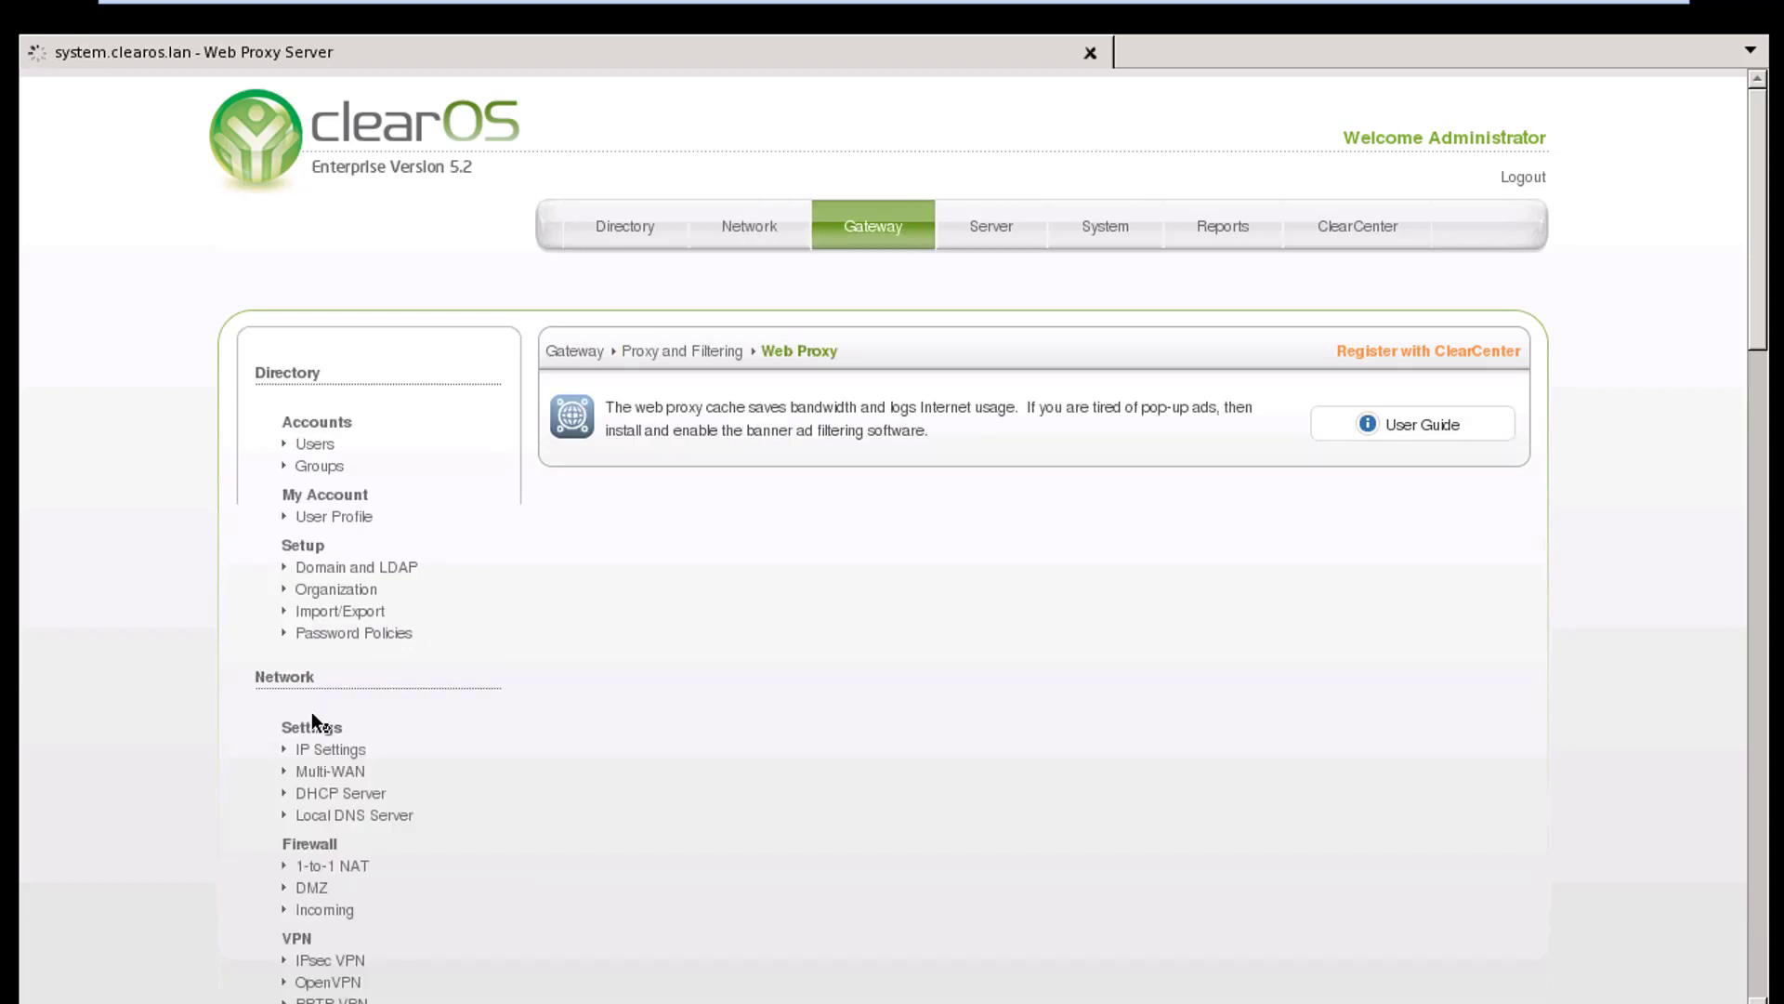
mouse_move(1297, 214)
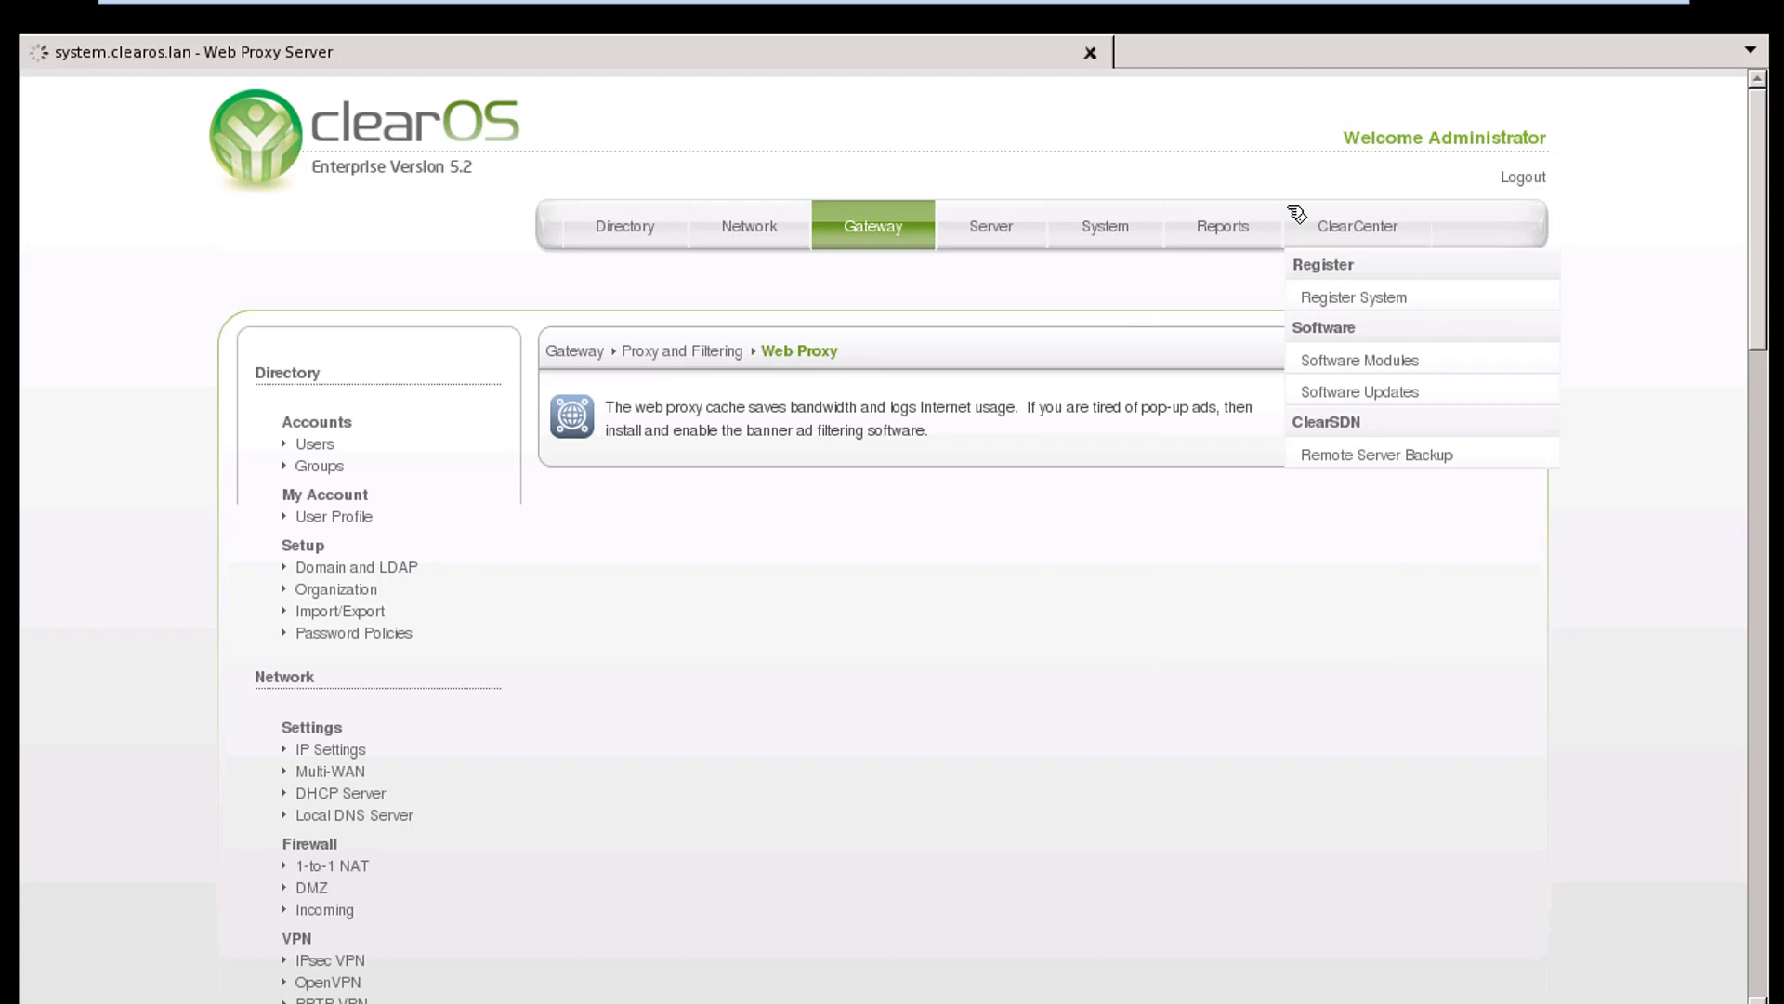
mouse_move(689, 249)
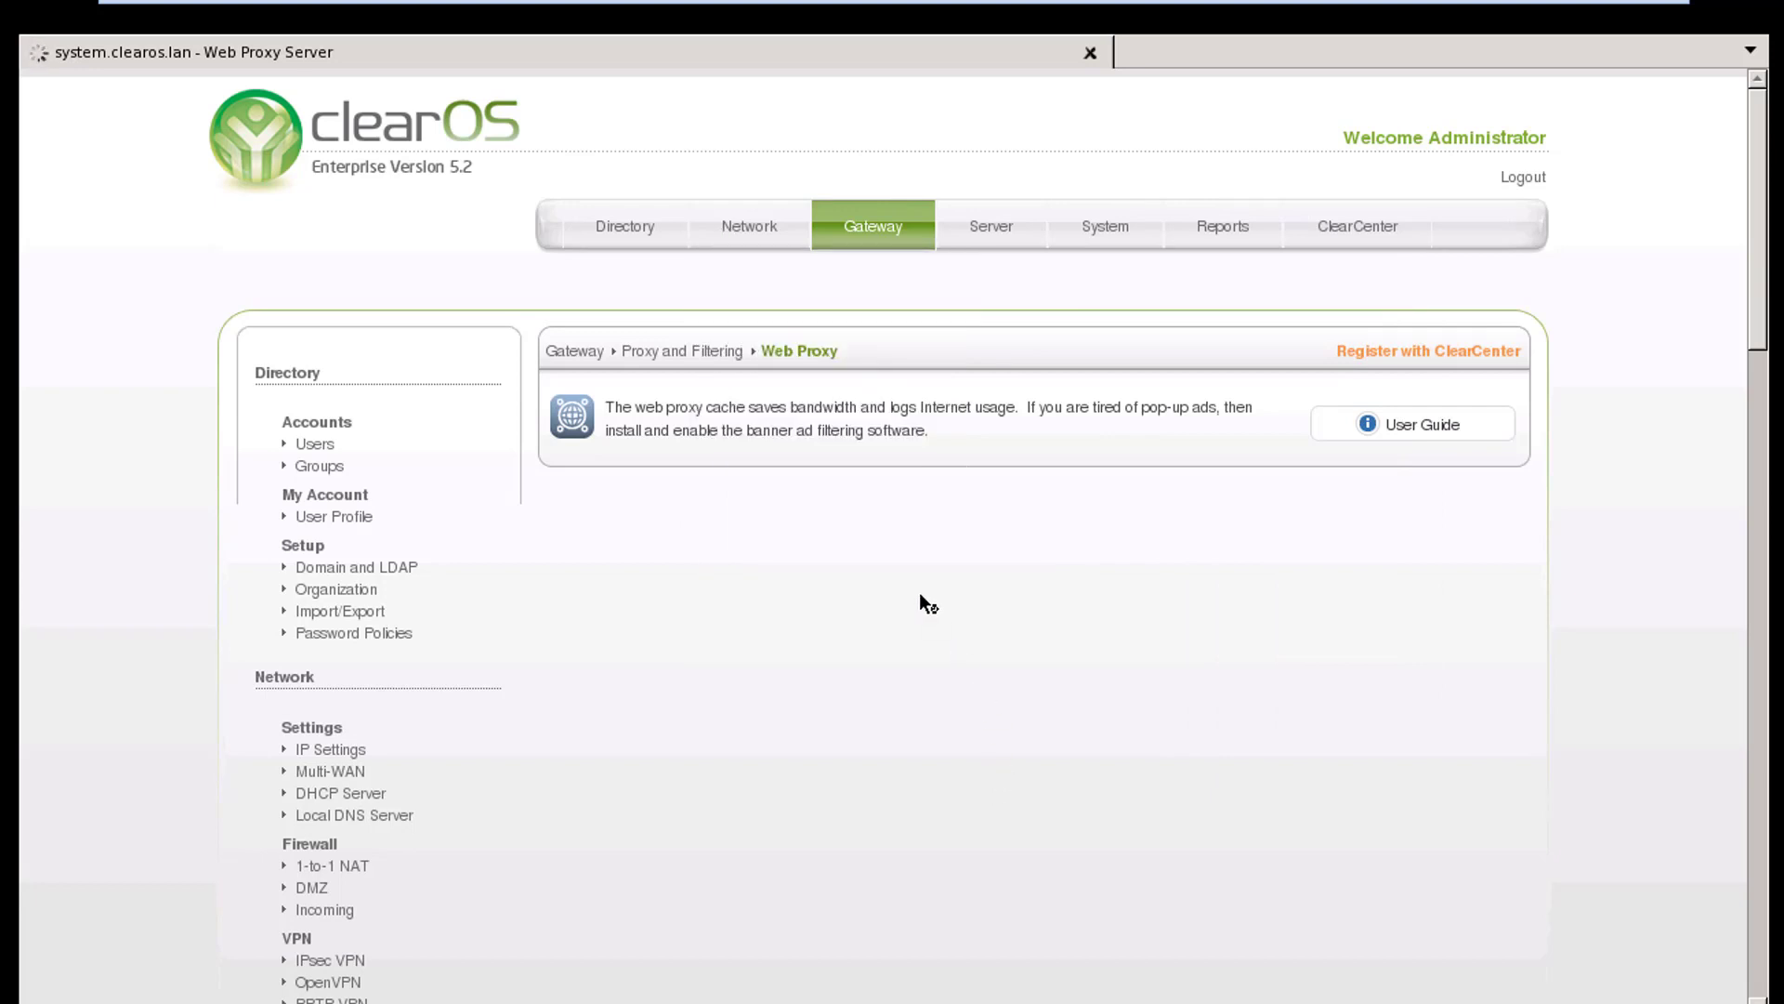
scroll(920, 641, "down", 10)
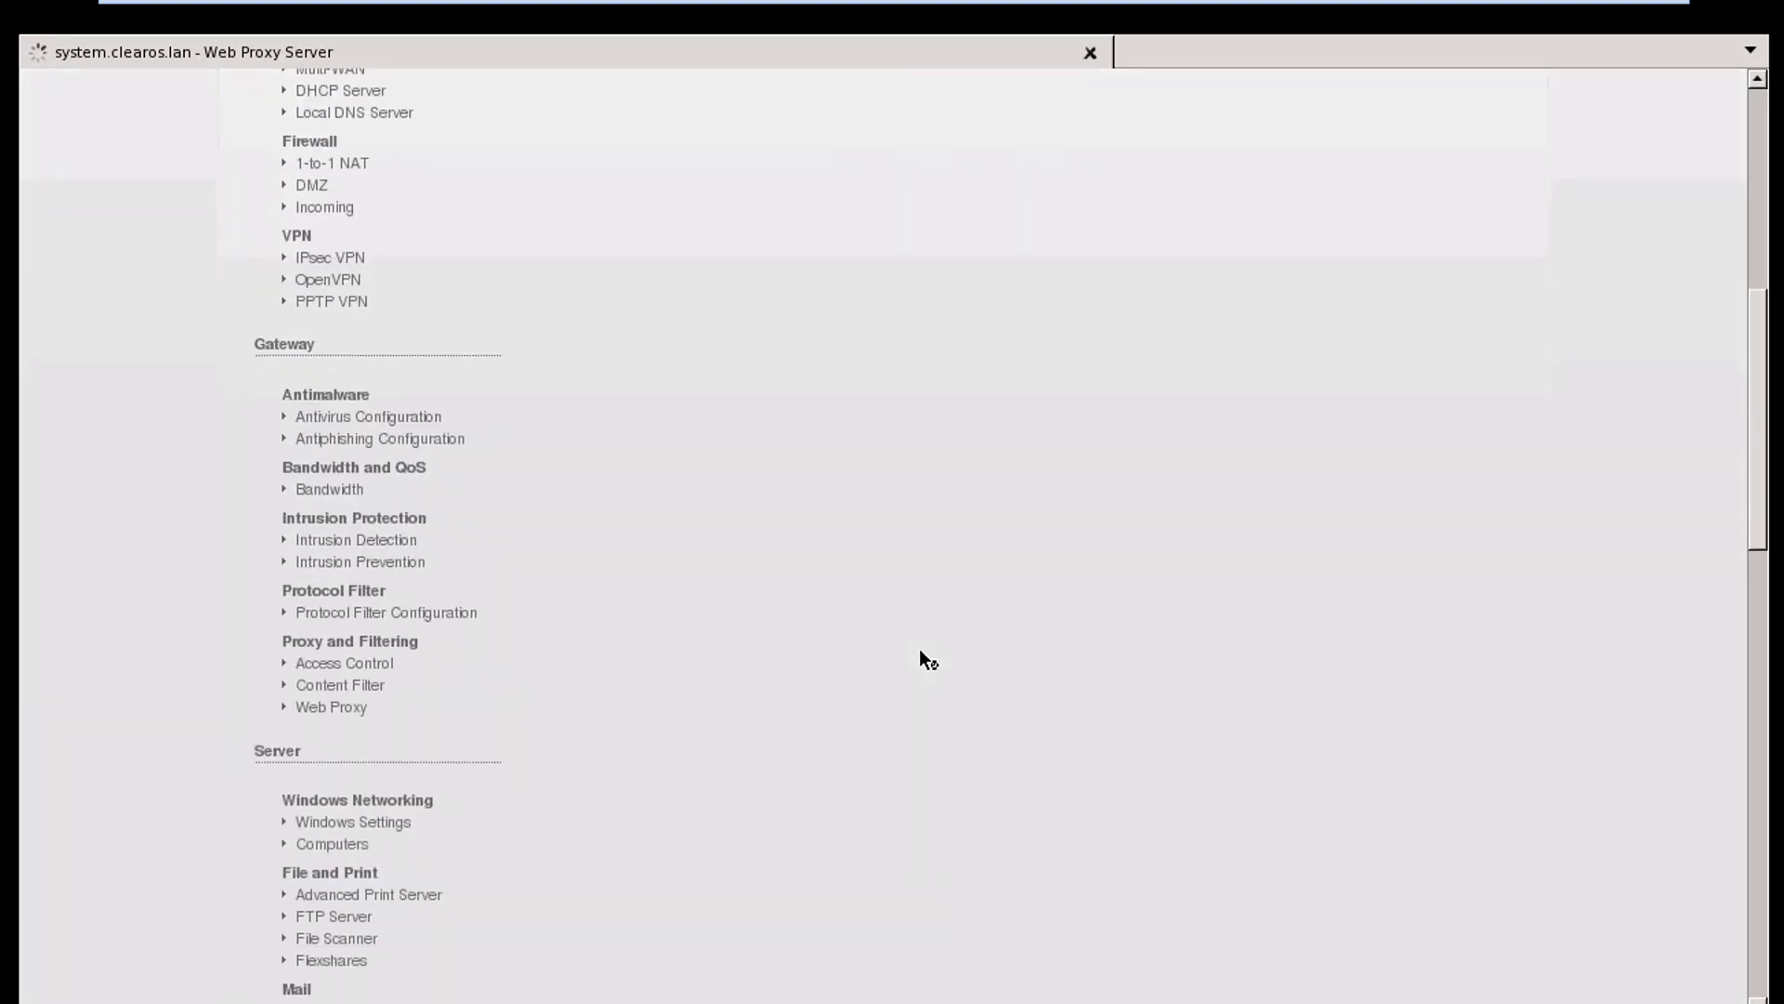
scroll(927, 660, "down", 1)
scroll(927, 660, "up", 7)
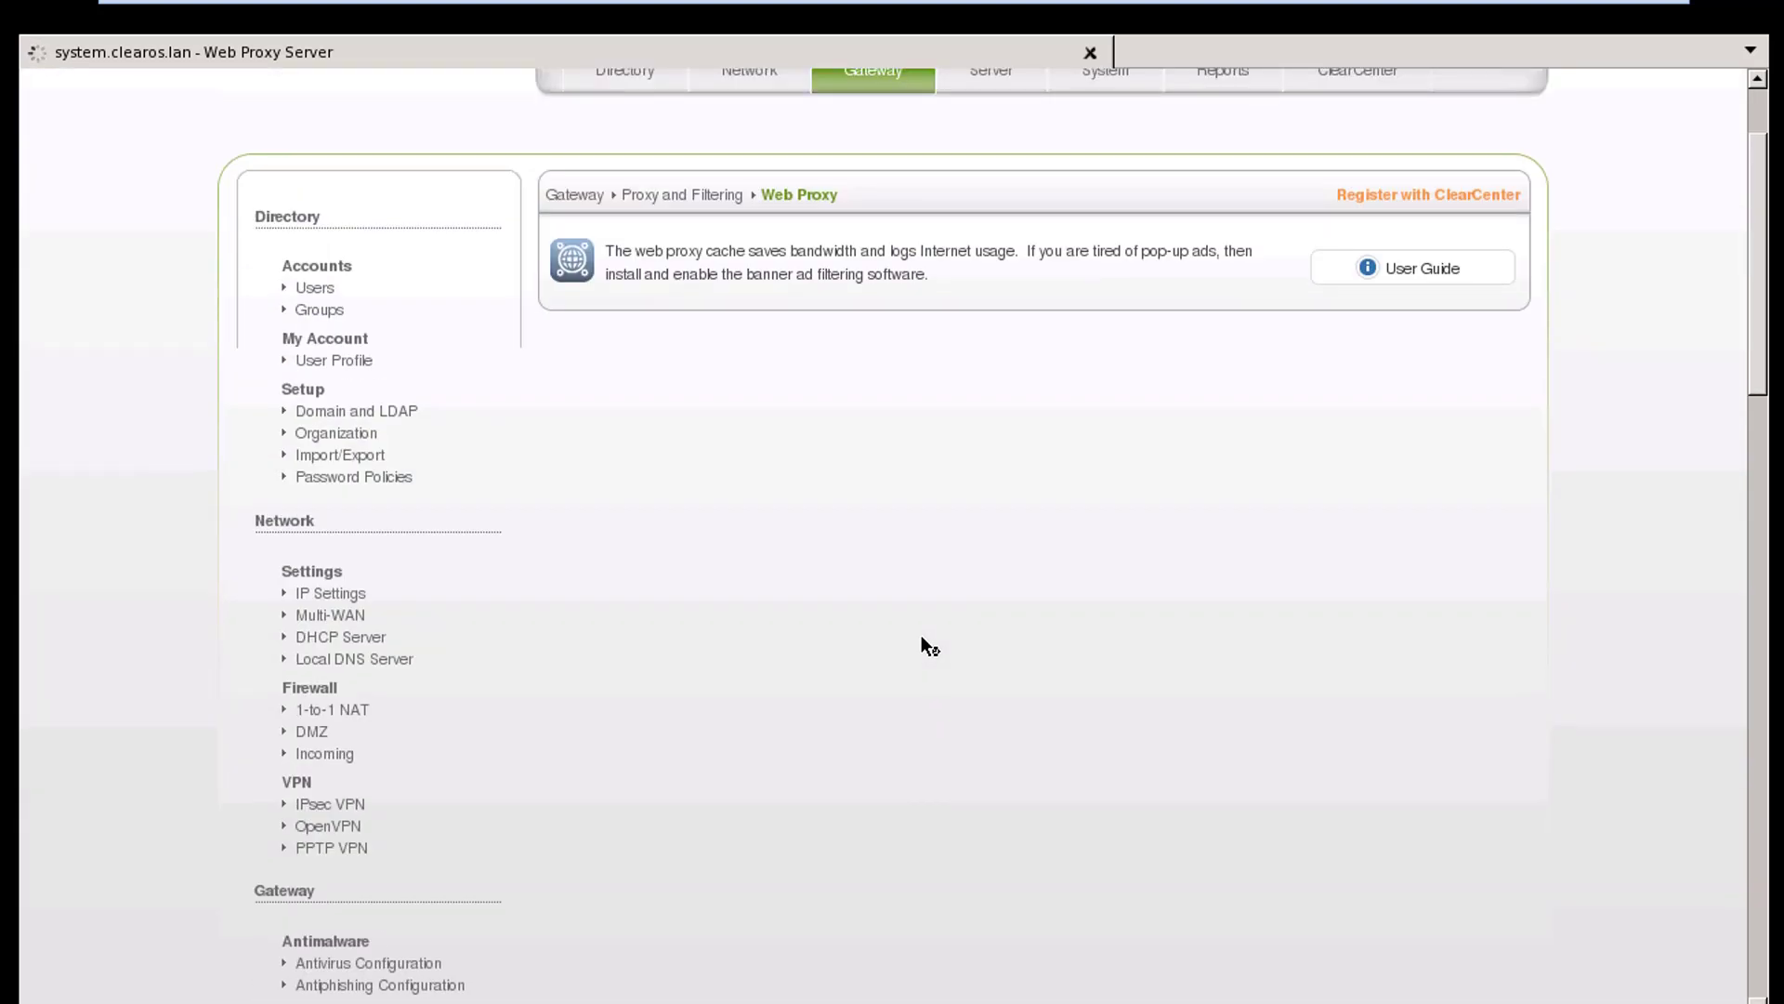
scroll(922, 638, "down", 8)
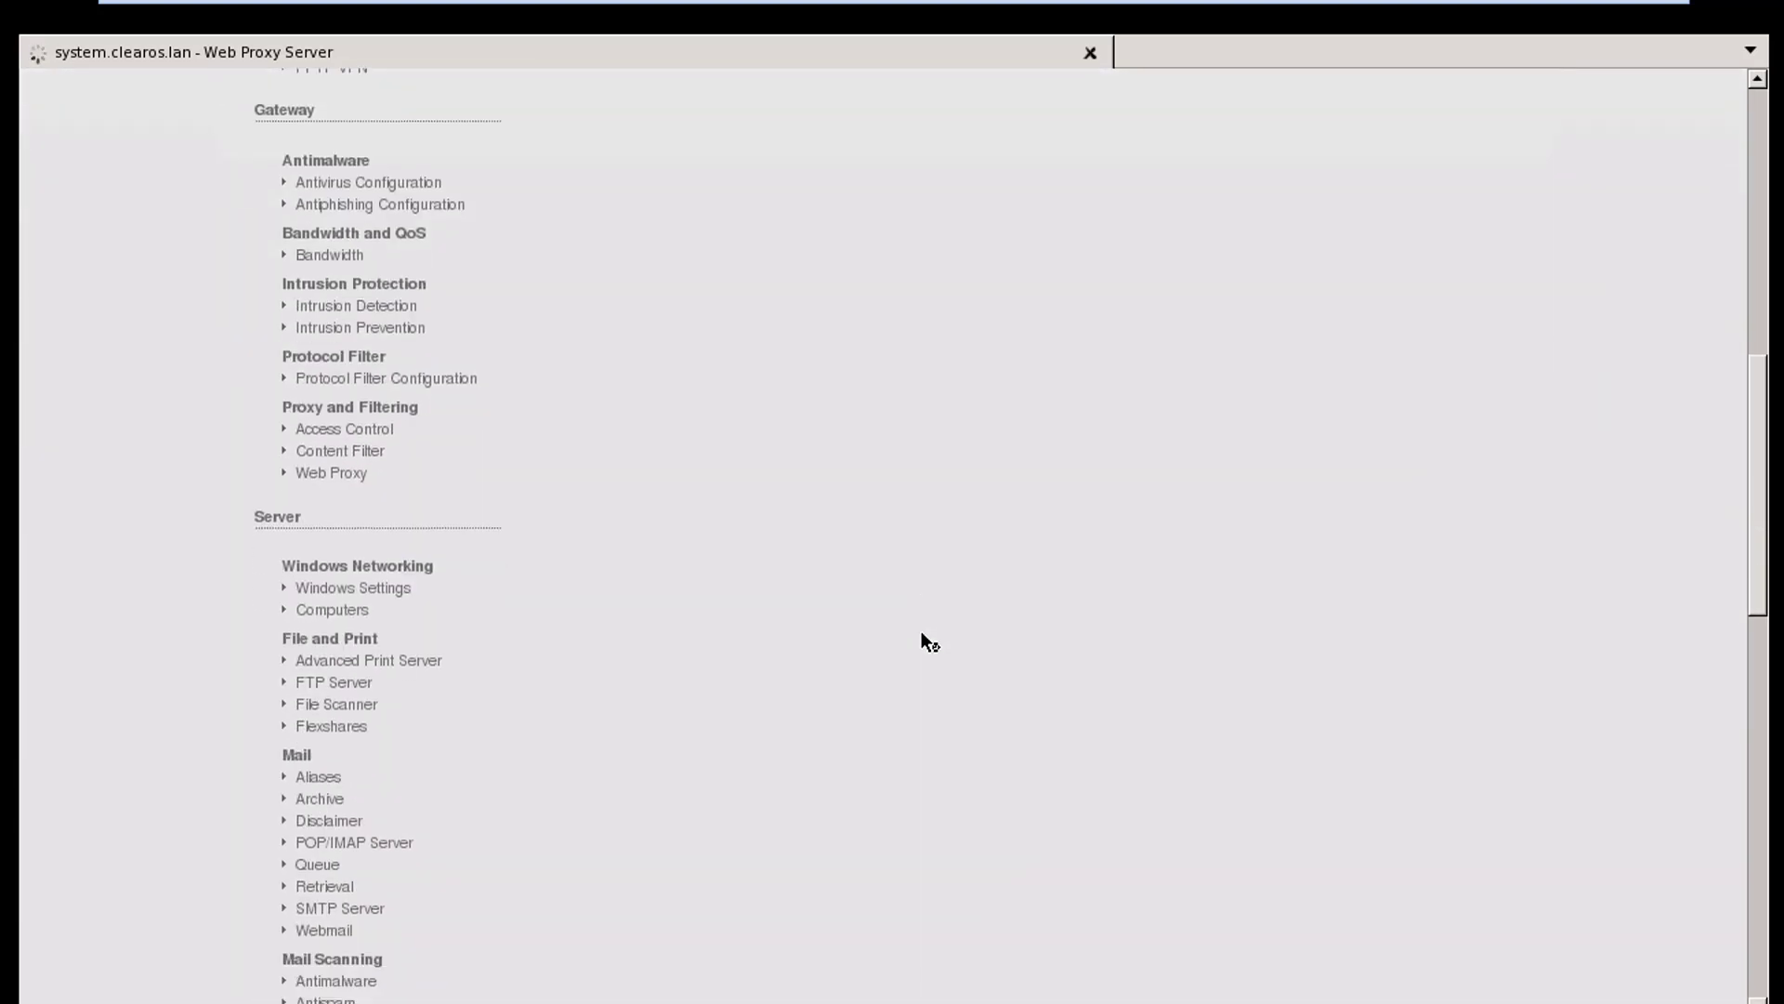
scroll(921, 633, "down", 7)
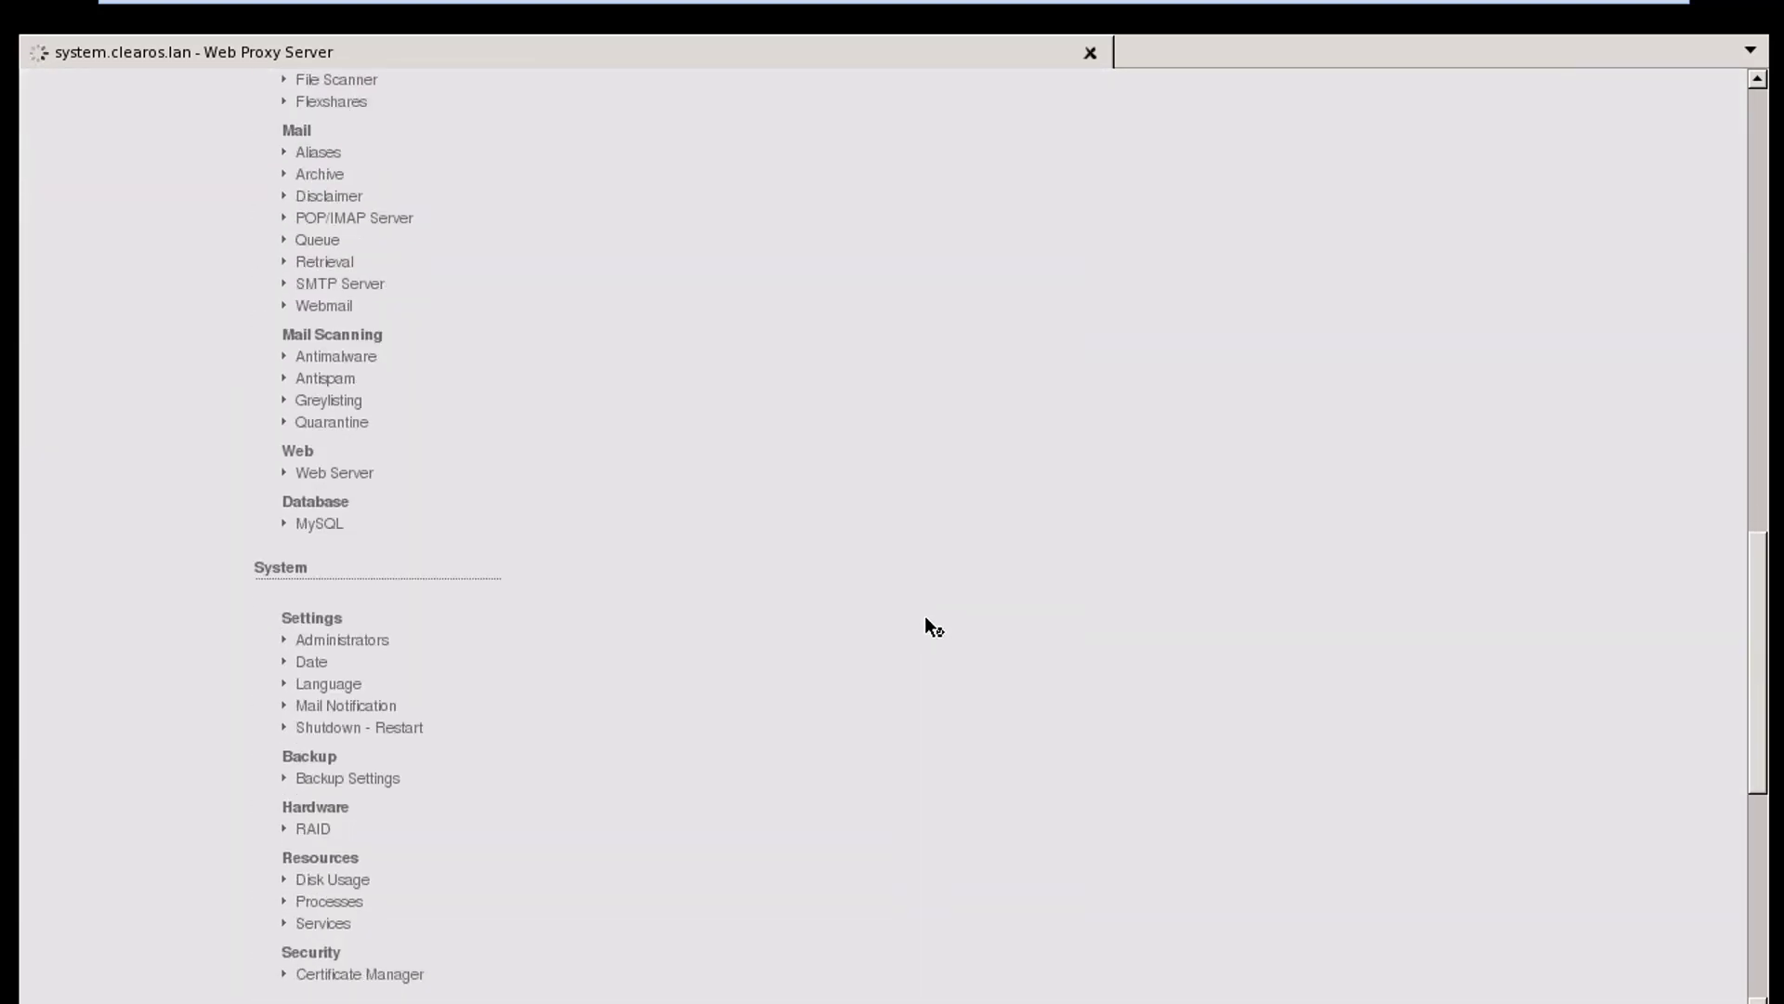
scroll(926, 618, "down", 8)
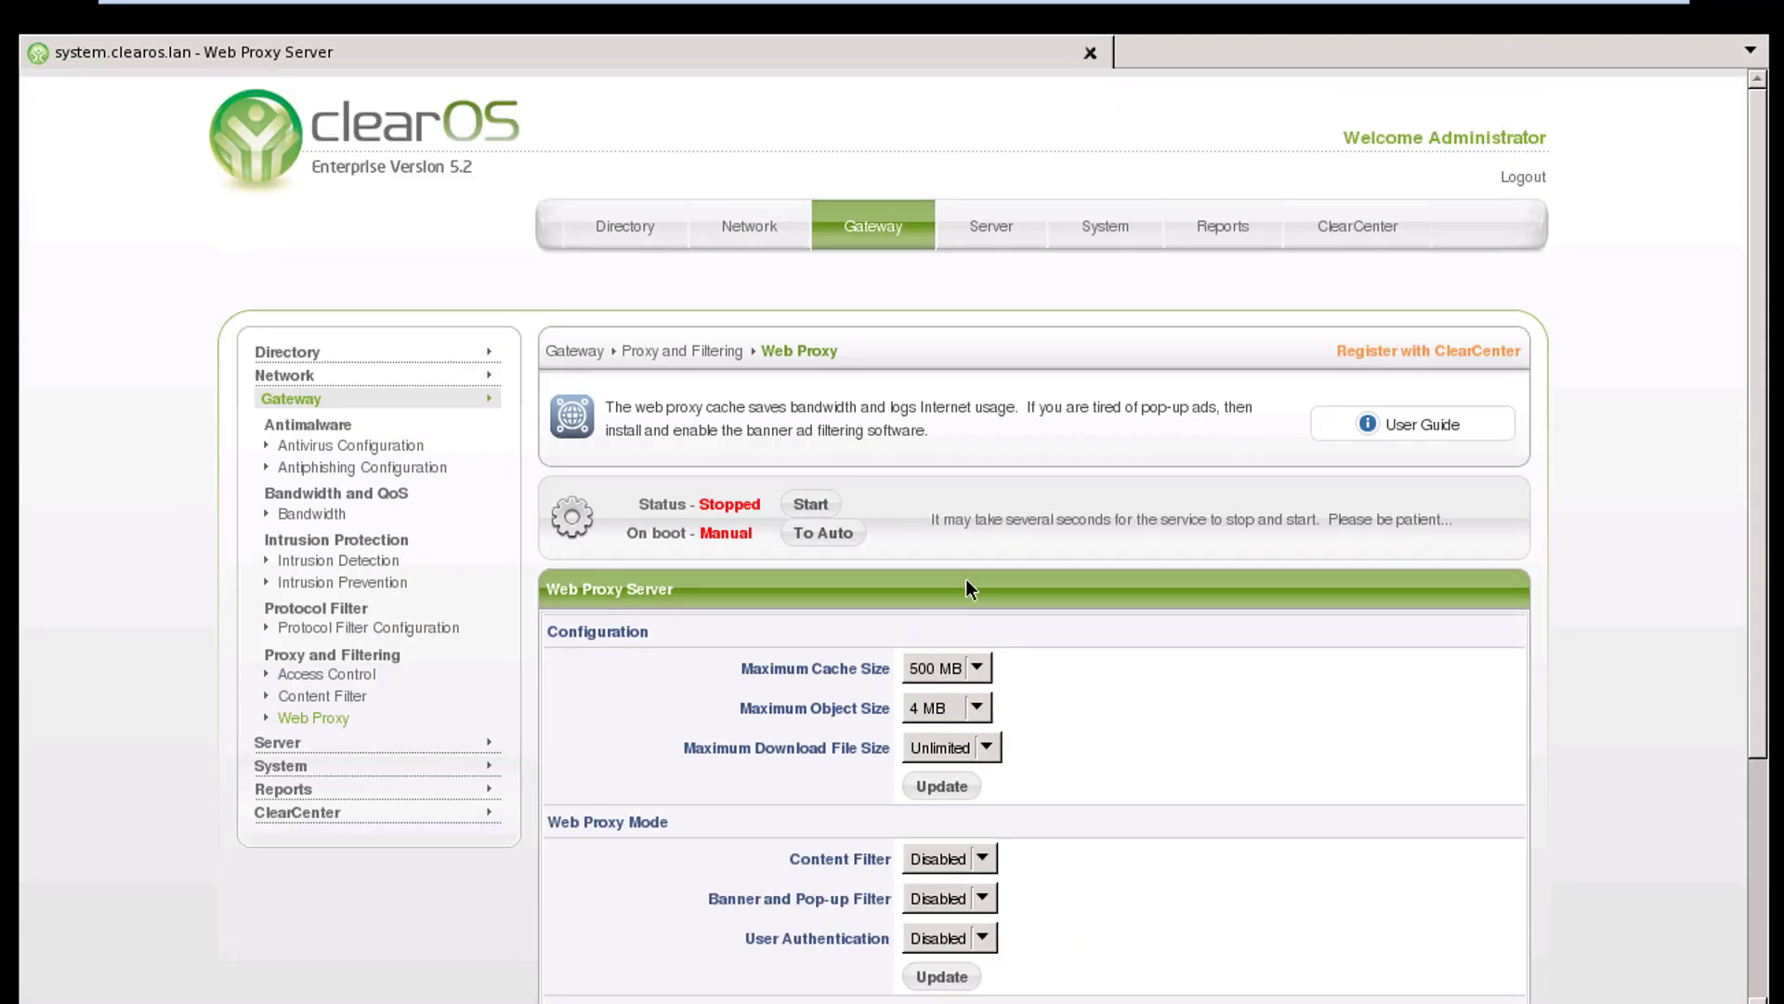
scroll(1012, 549, "down", 4)
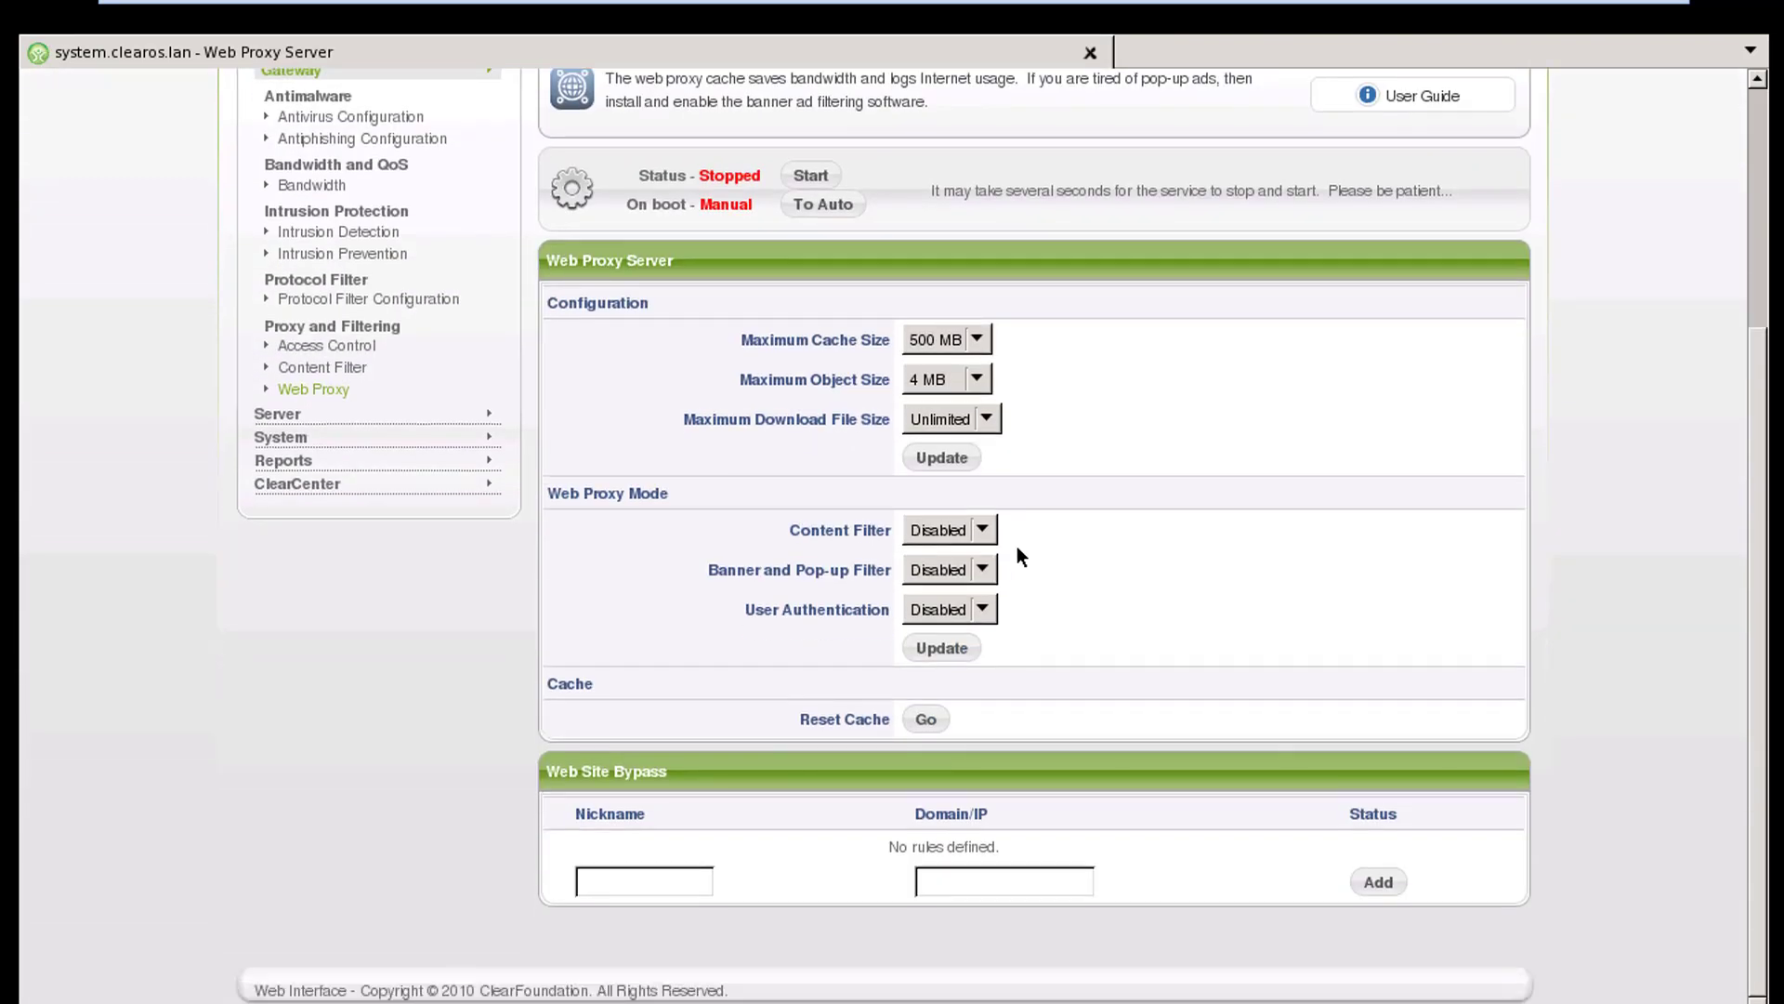
scroll(1107, 502, "up", 4)
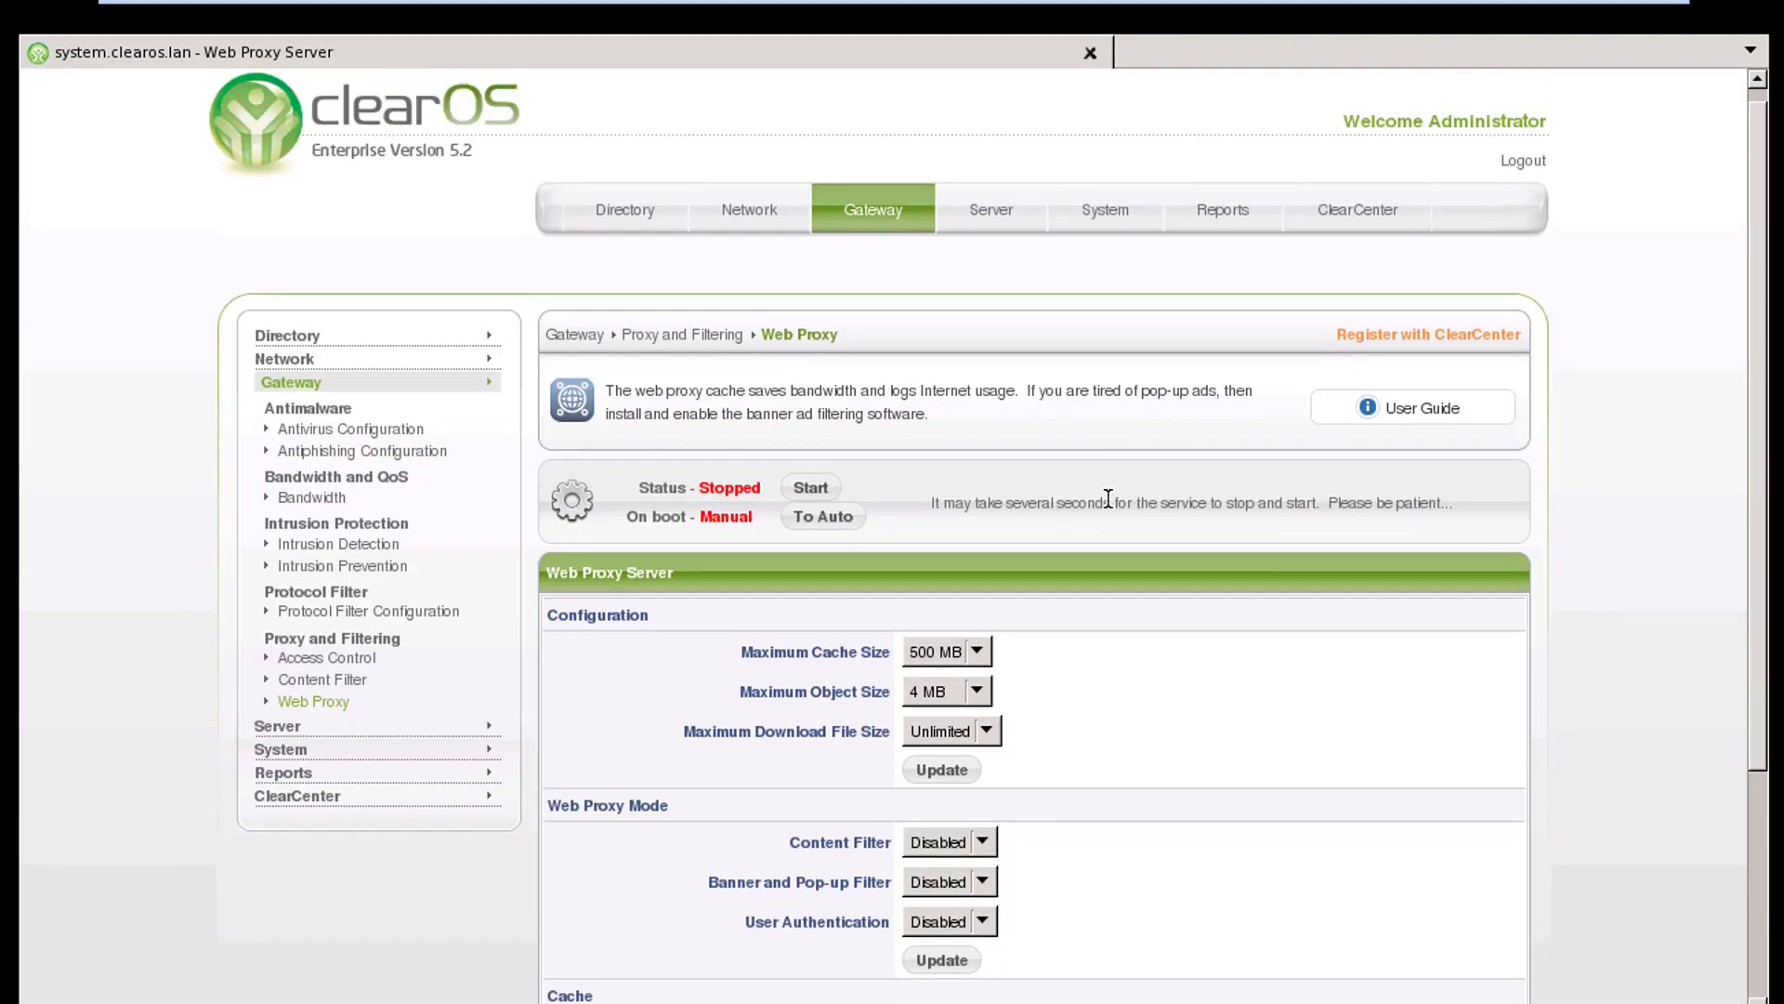
scroll(1107, 500, "down", 3)
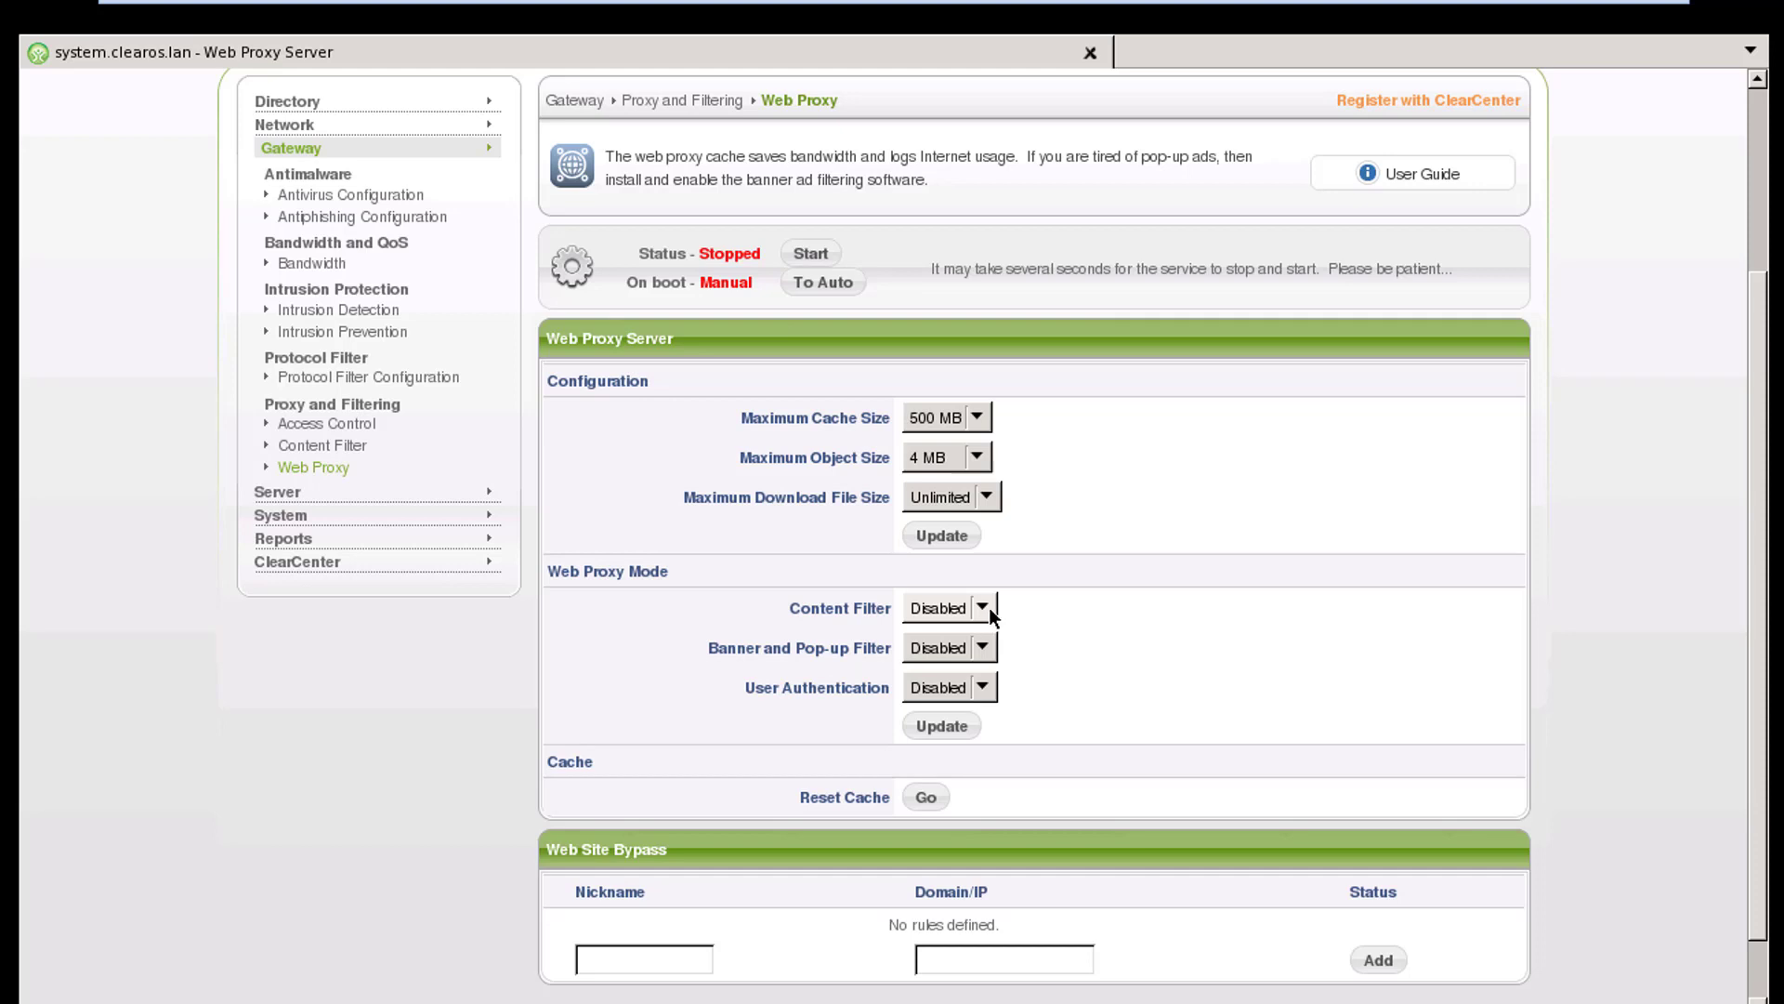
scroll(989, 606, "down", 1)
Enable the Content Filter in the web proxy mode settings and apply the update
left_click(973, 531)
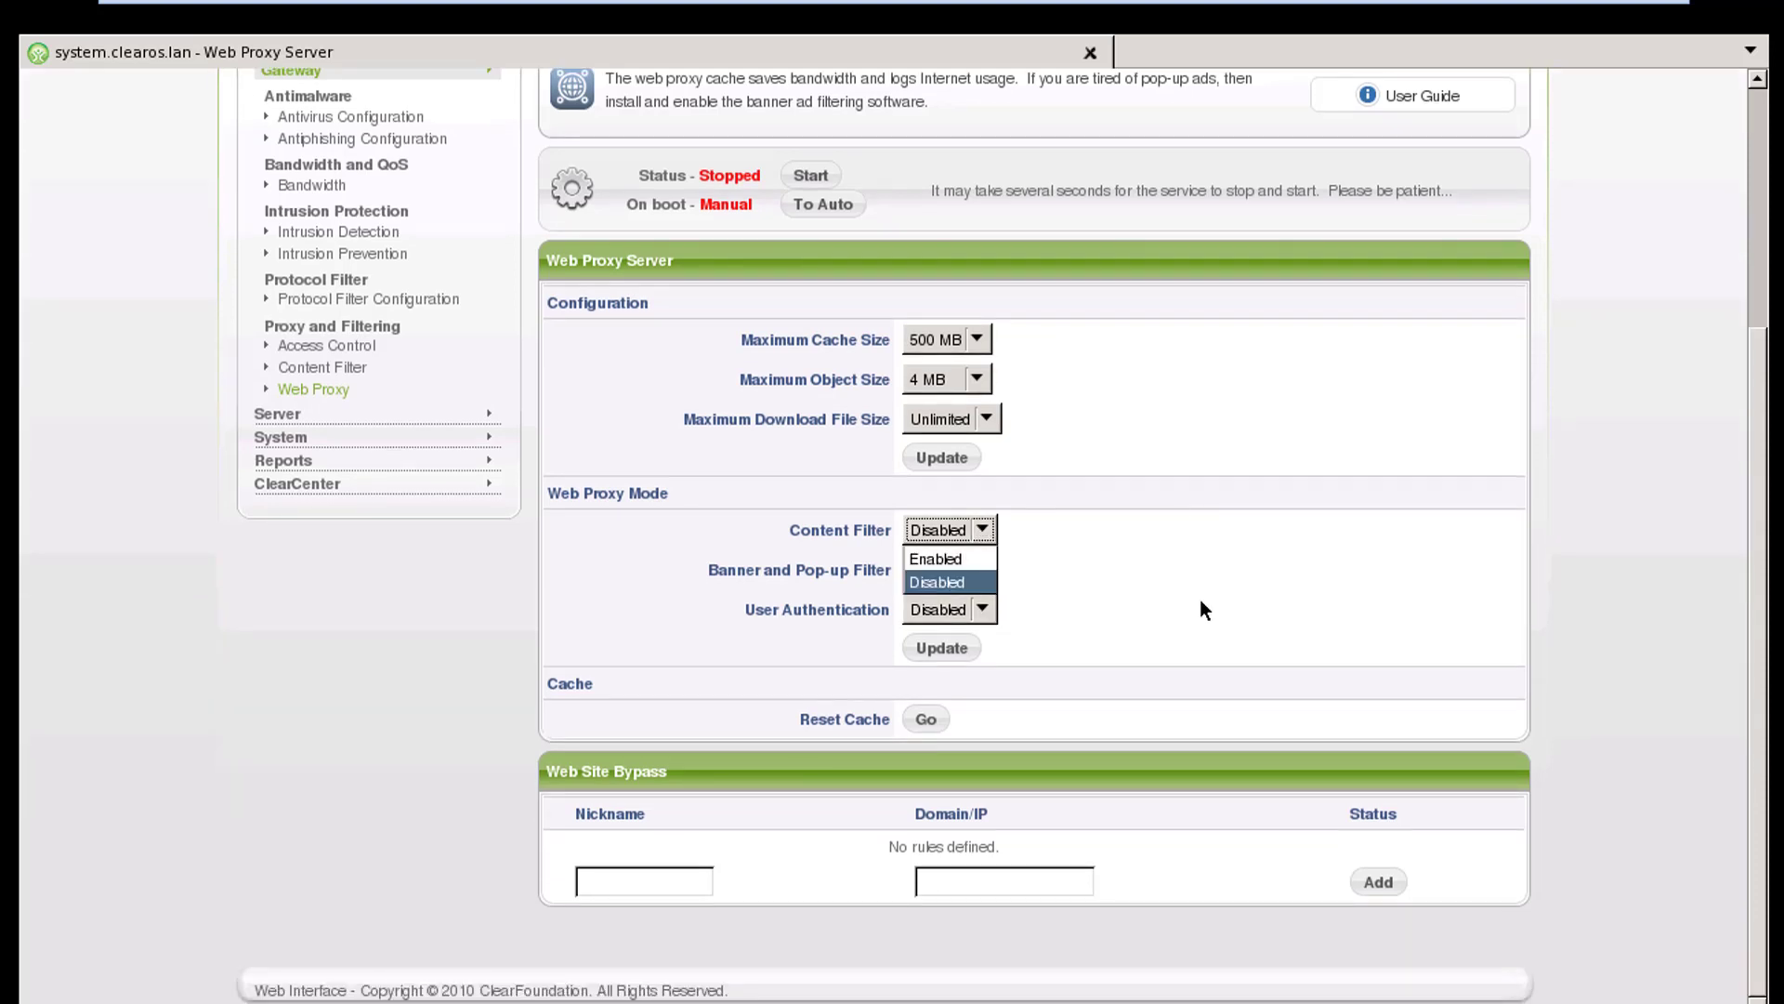
left_click(1203, 637)
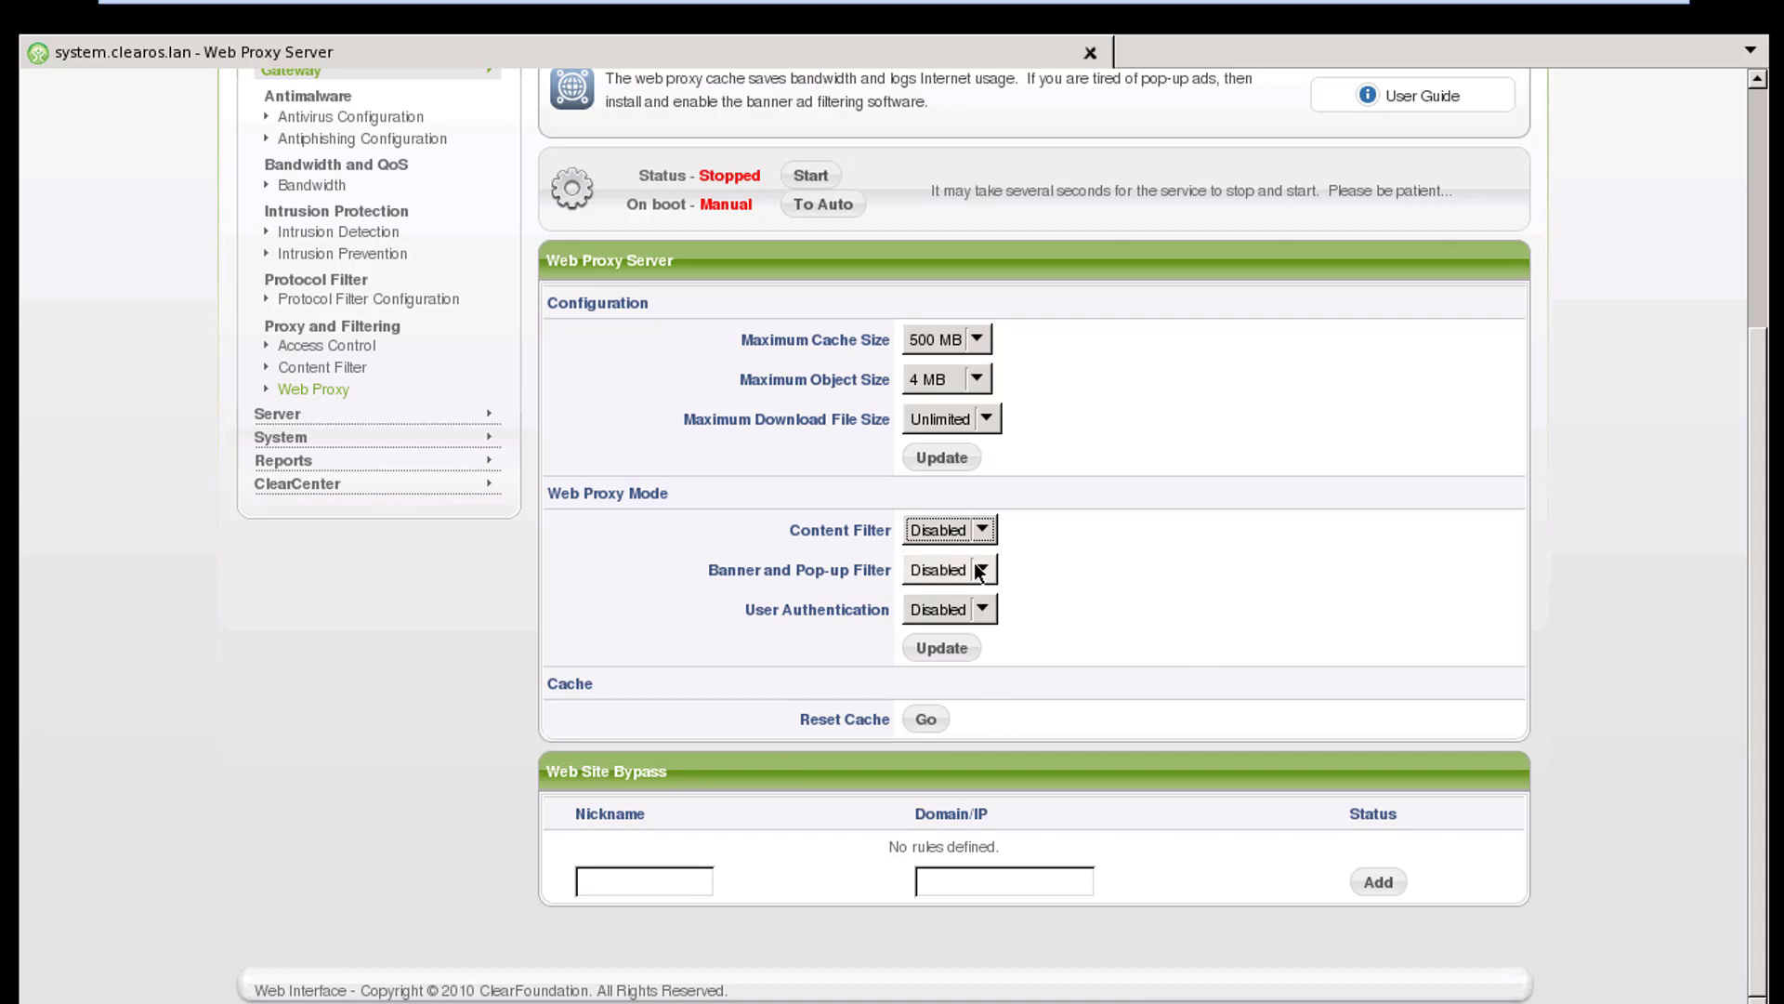
left_click(981, 529)
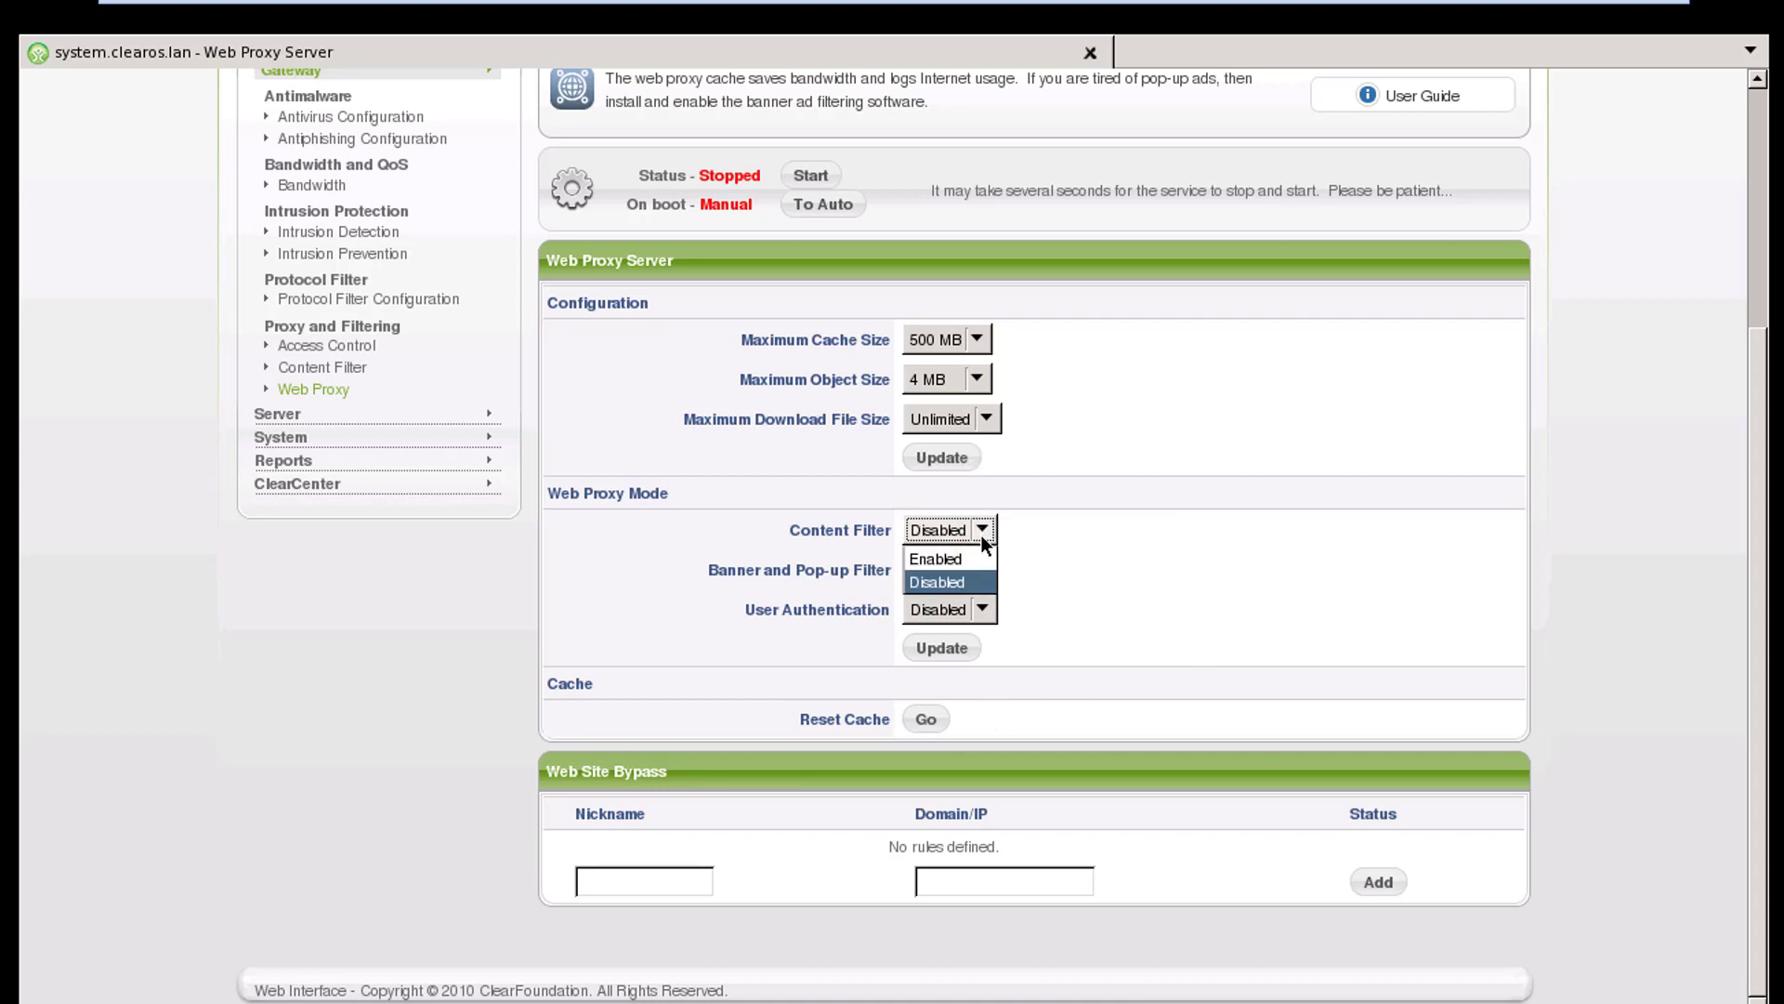
left_click(955, 652)
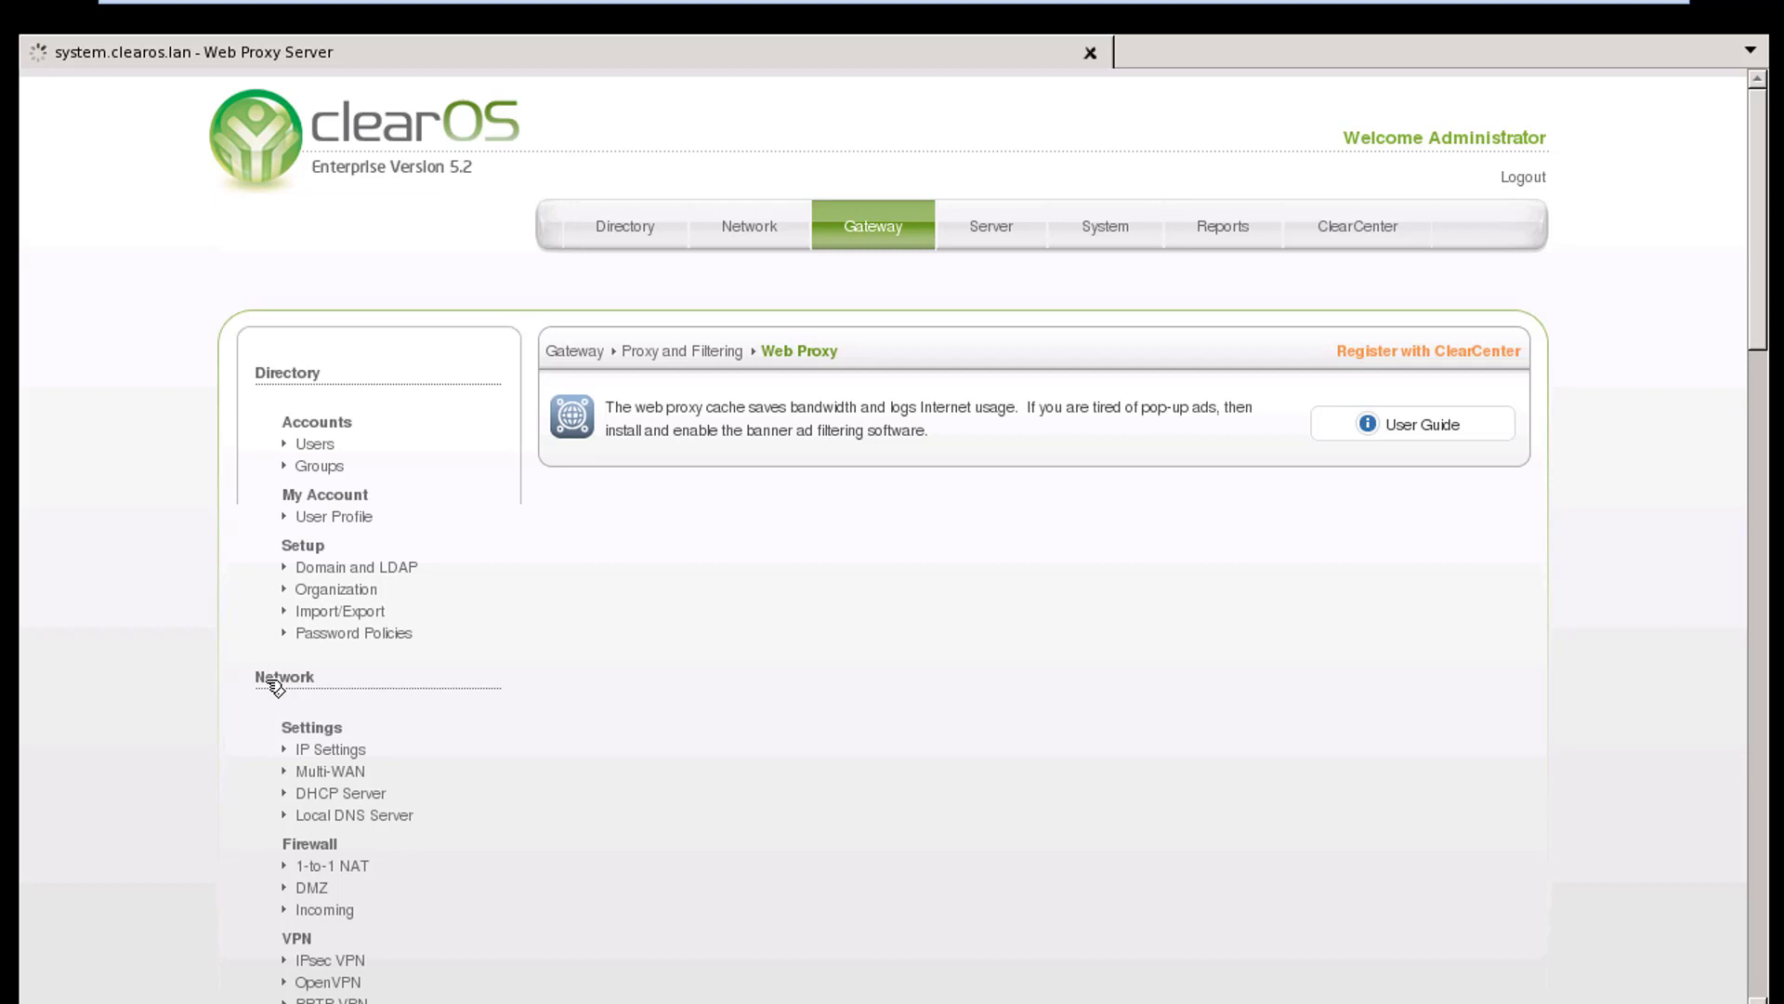
Start the web proxy service and set it to start automatically on boot
scroll(270, 687, "down", 4)
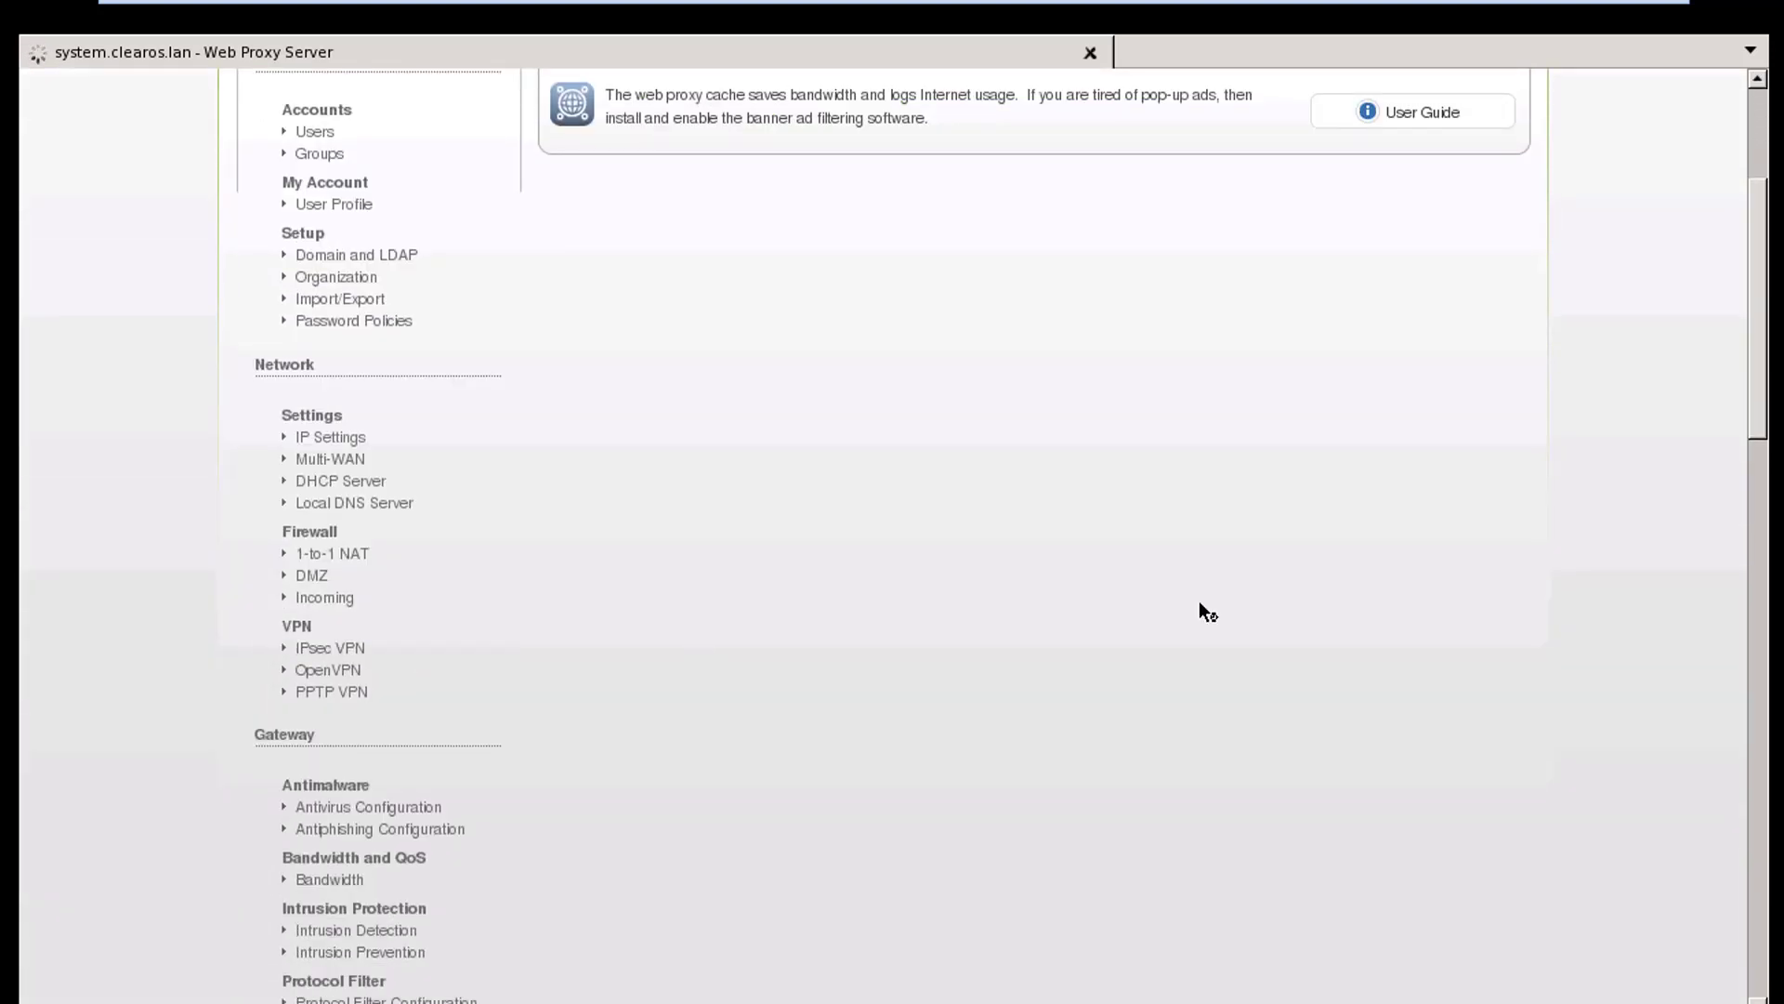
scroll(1199, 600, "up", 4)
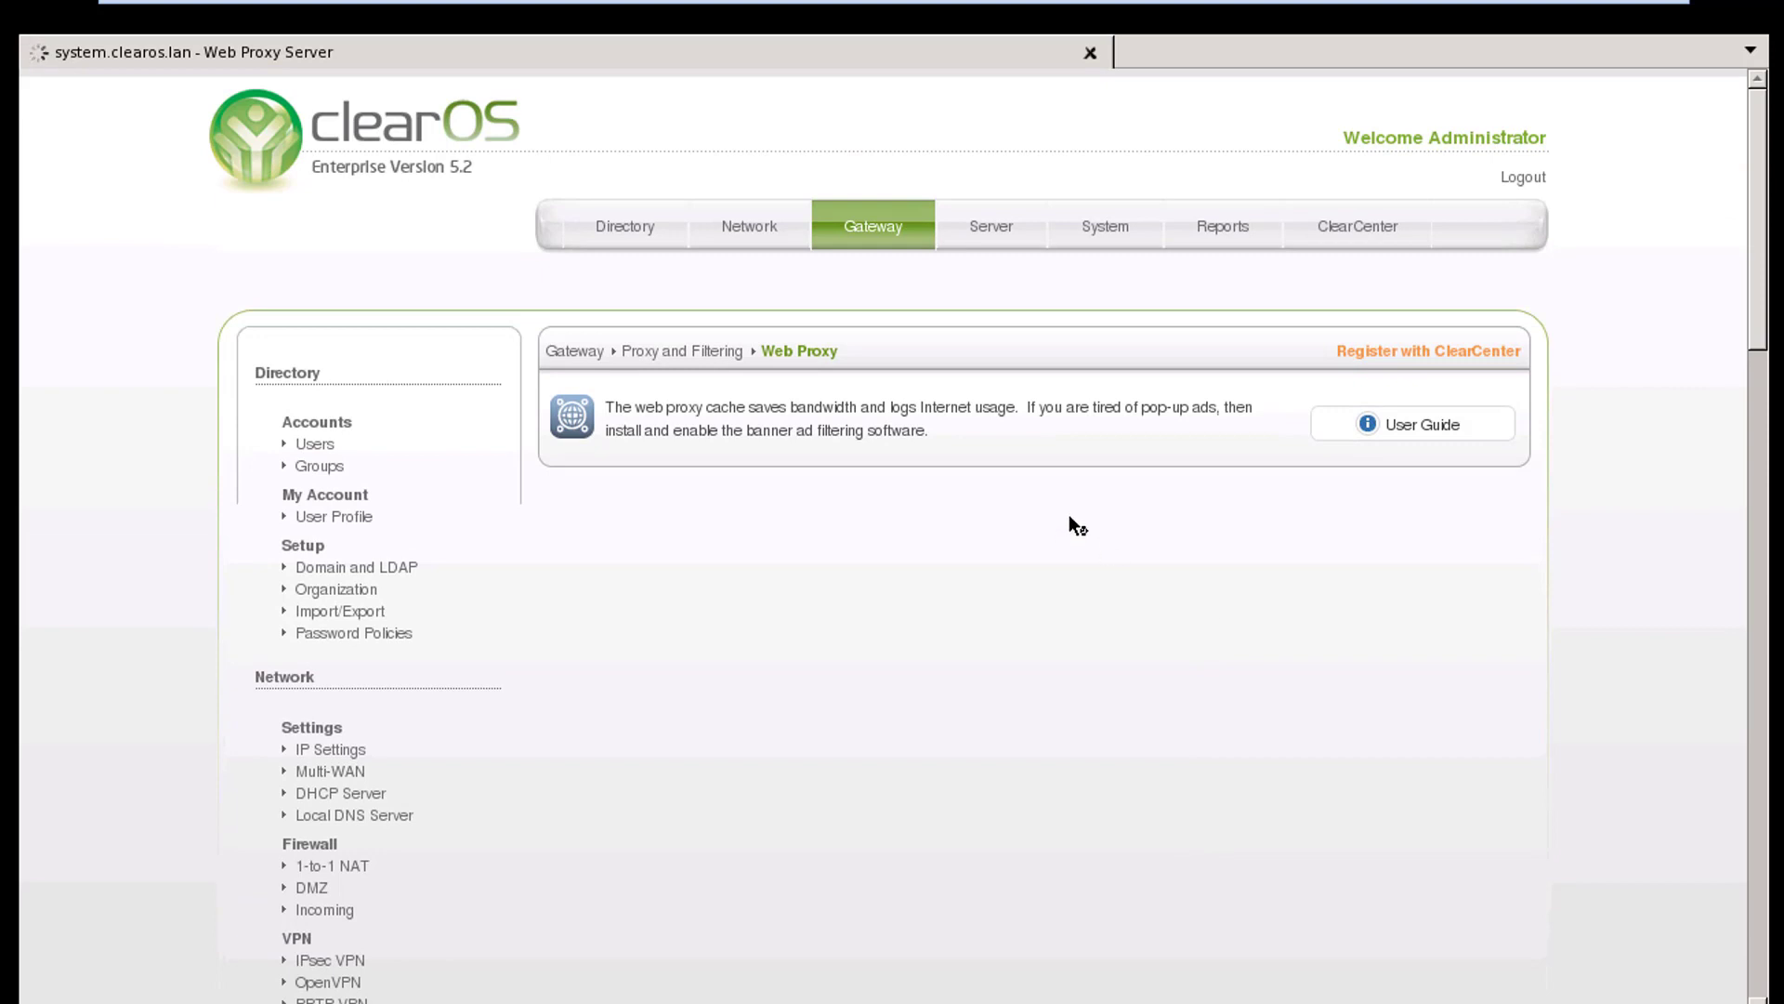
scroll(1074, 513, "down", 1)
scroll(1083, 509, "down", 4)
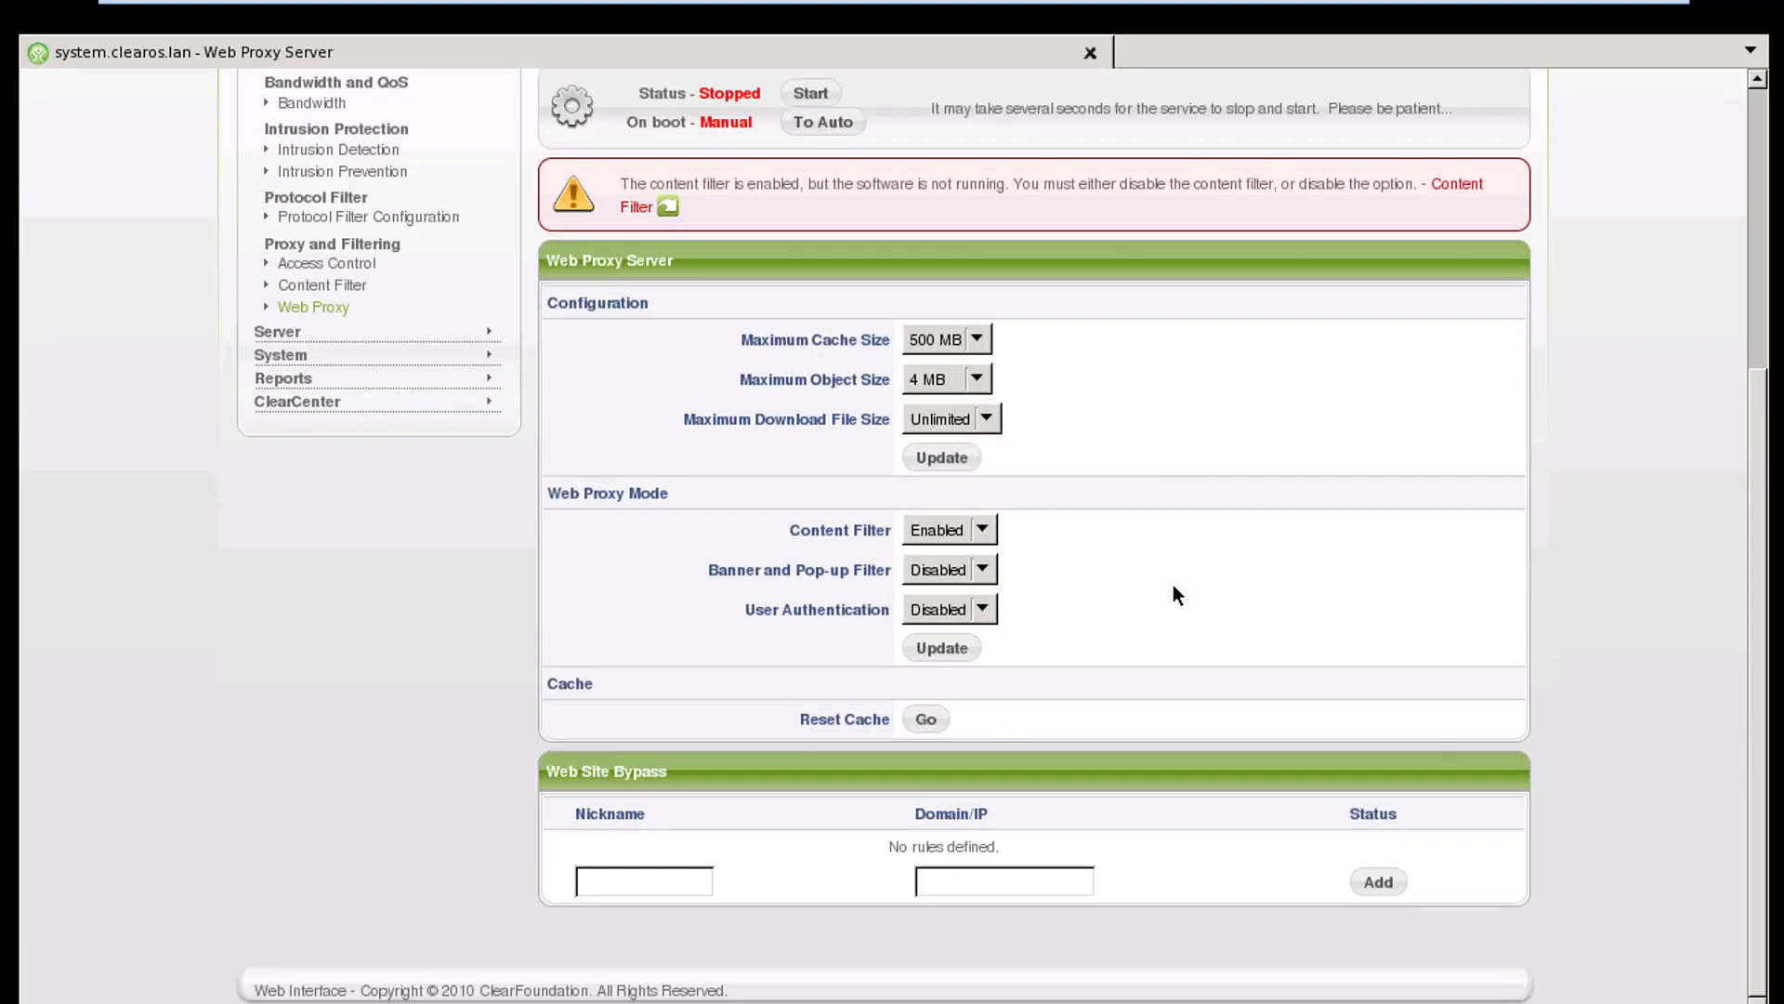
scroll(1173, 583, "up", 4)
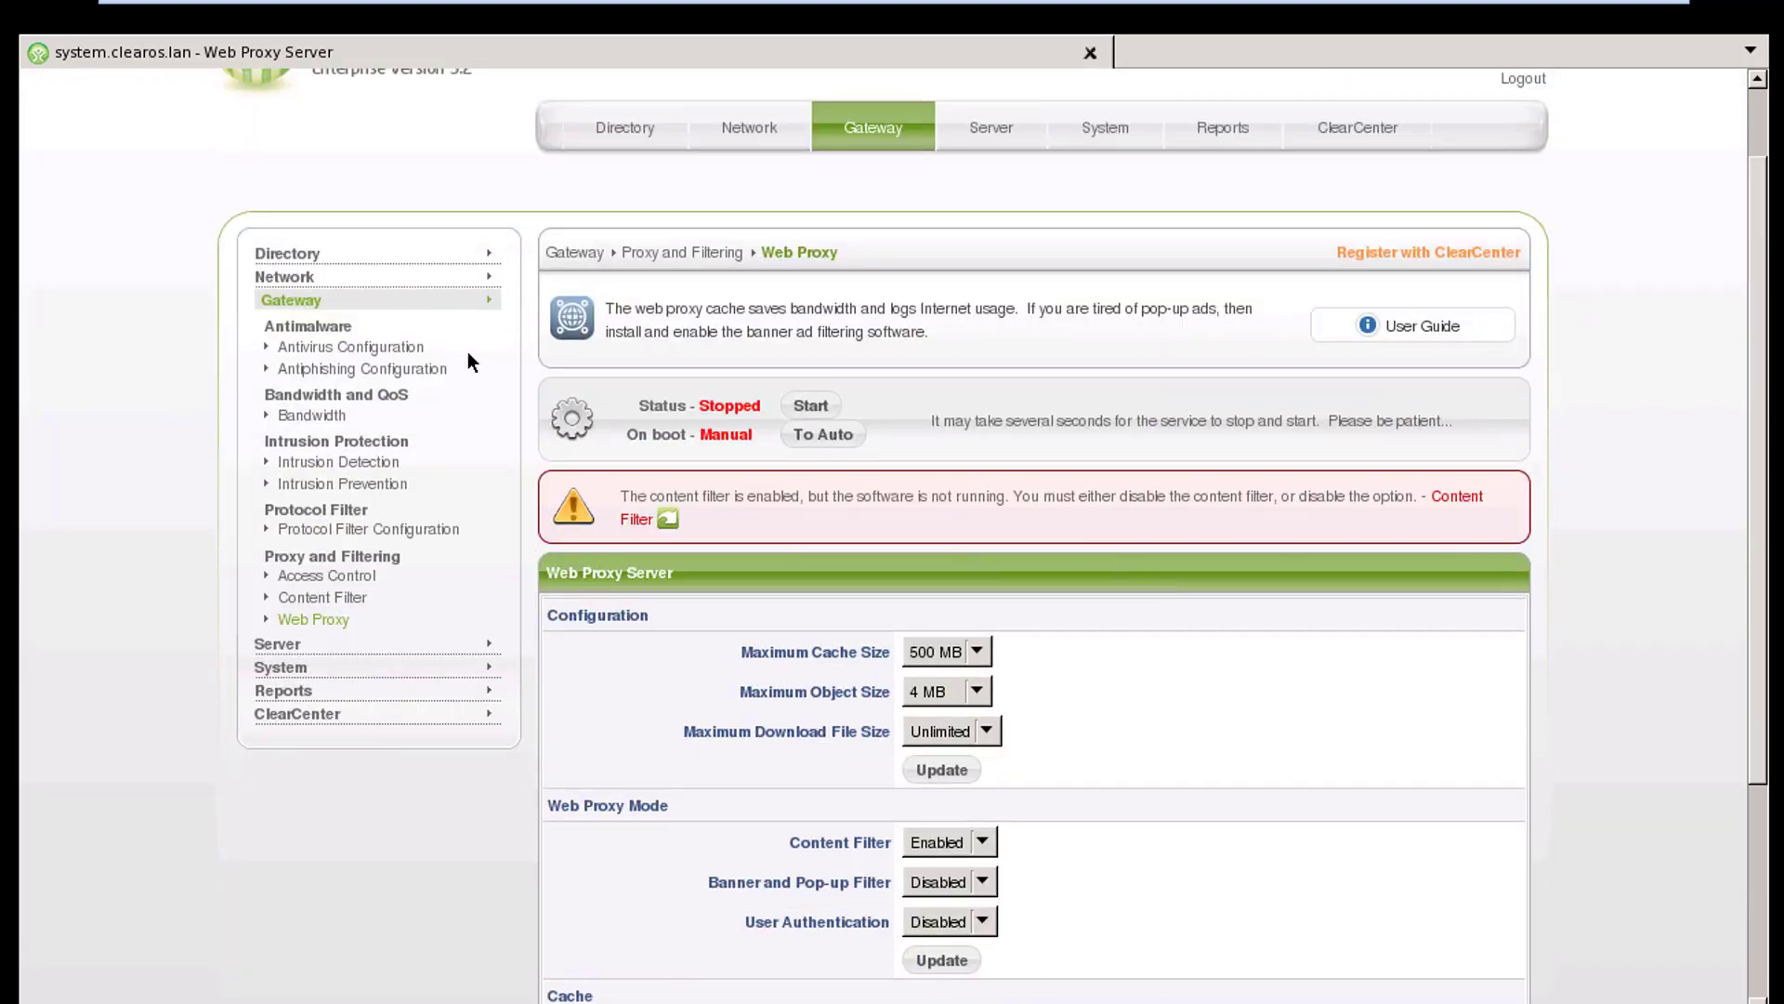
left_click(811, 405)
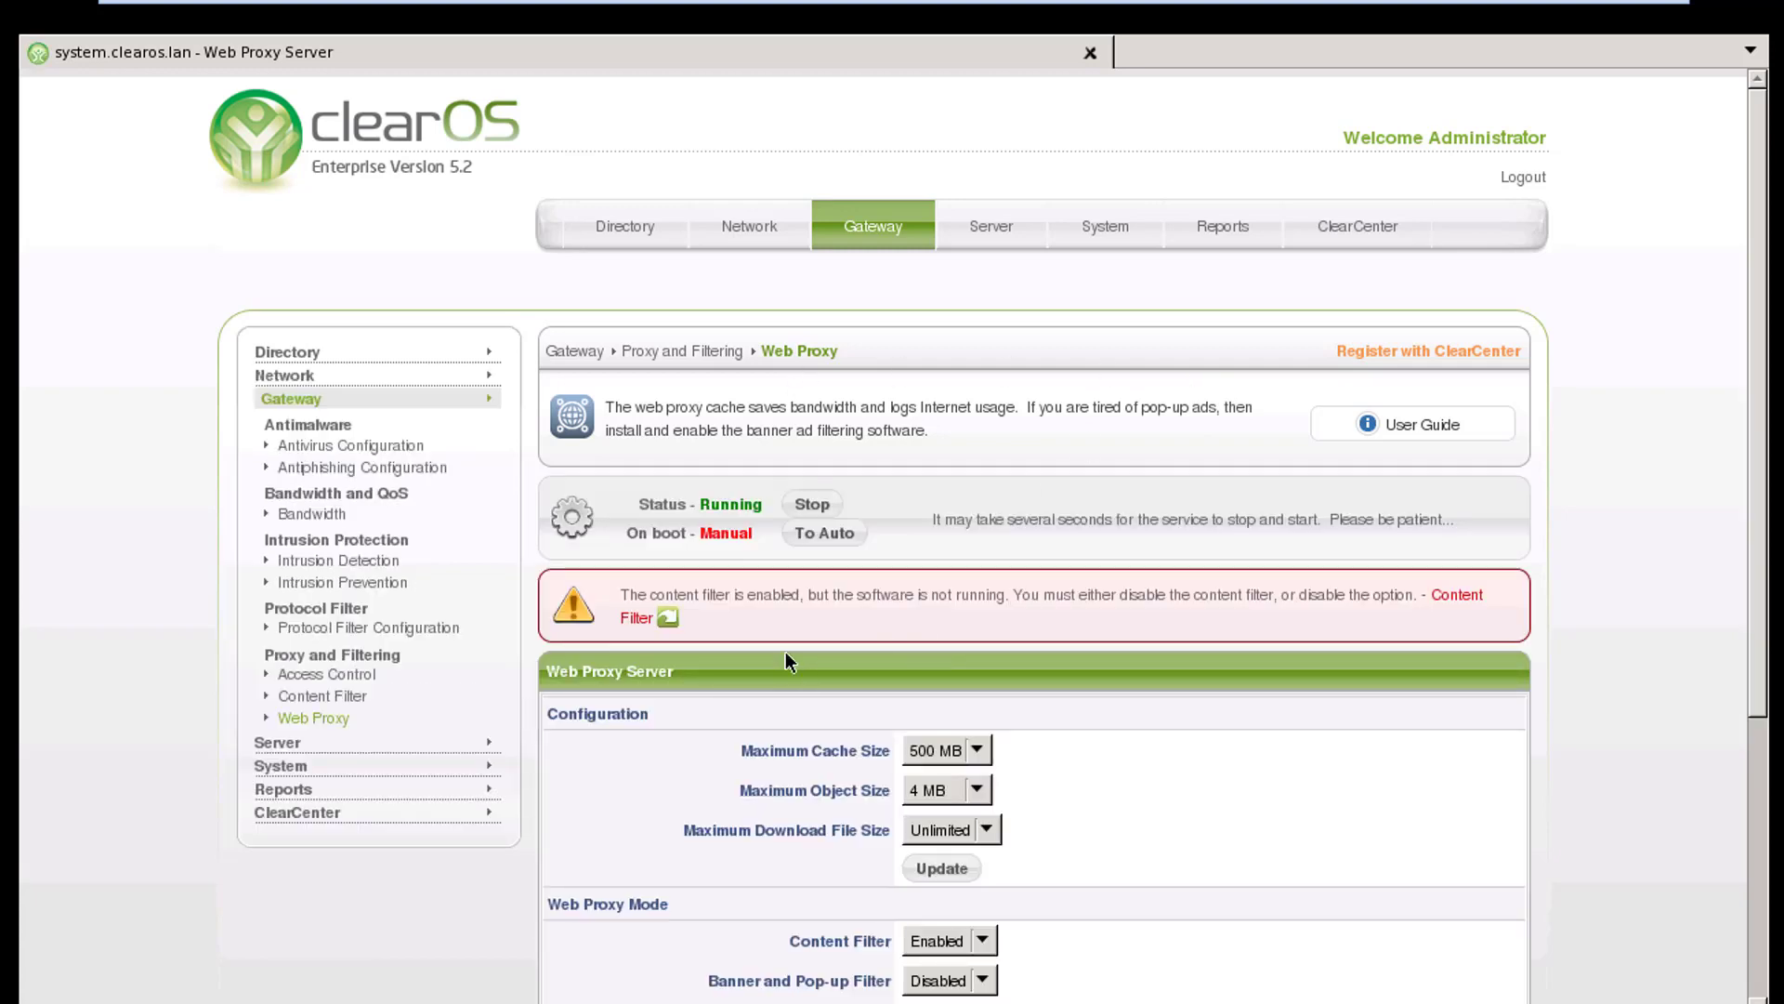
left_click(825, 534)
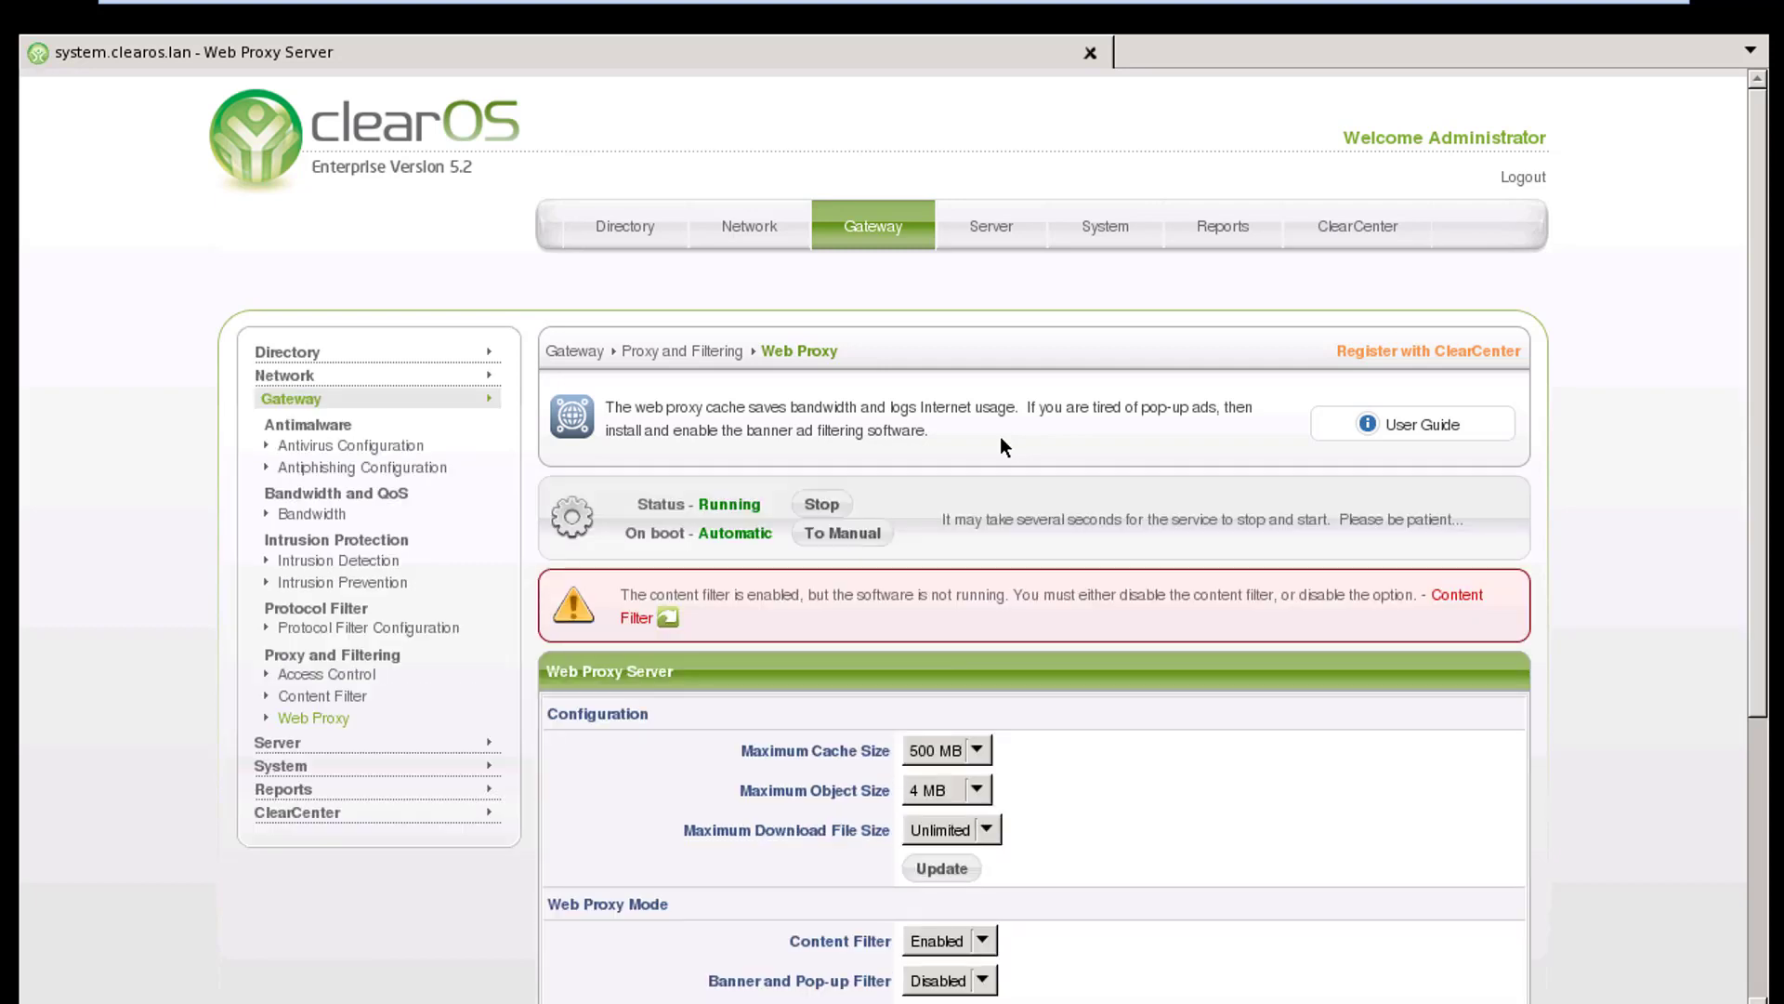
Switch to SSH Secure File Transfer, connect to host 192.168.194.128 as user root, and save the host key
scroll(1000, 437, "down", 3)
scroll(1000, 436, "down", 2)
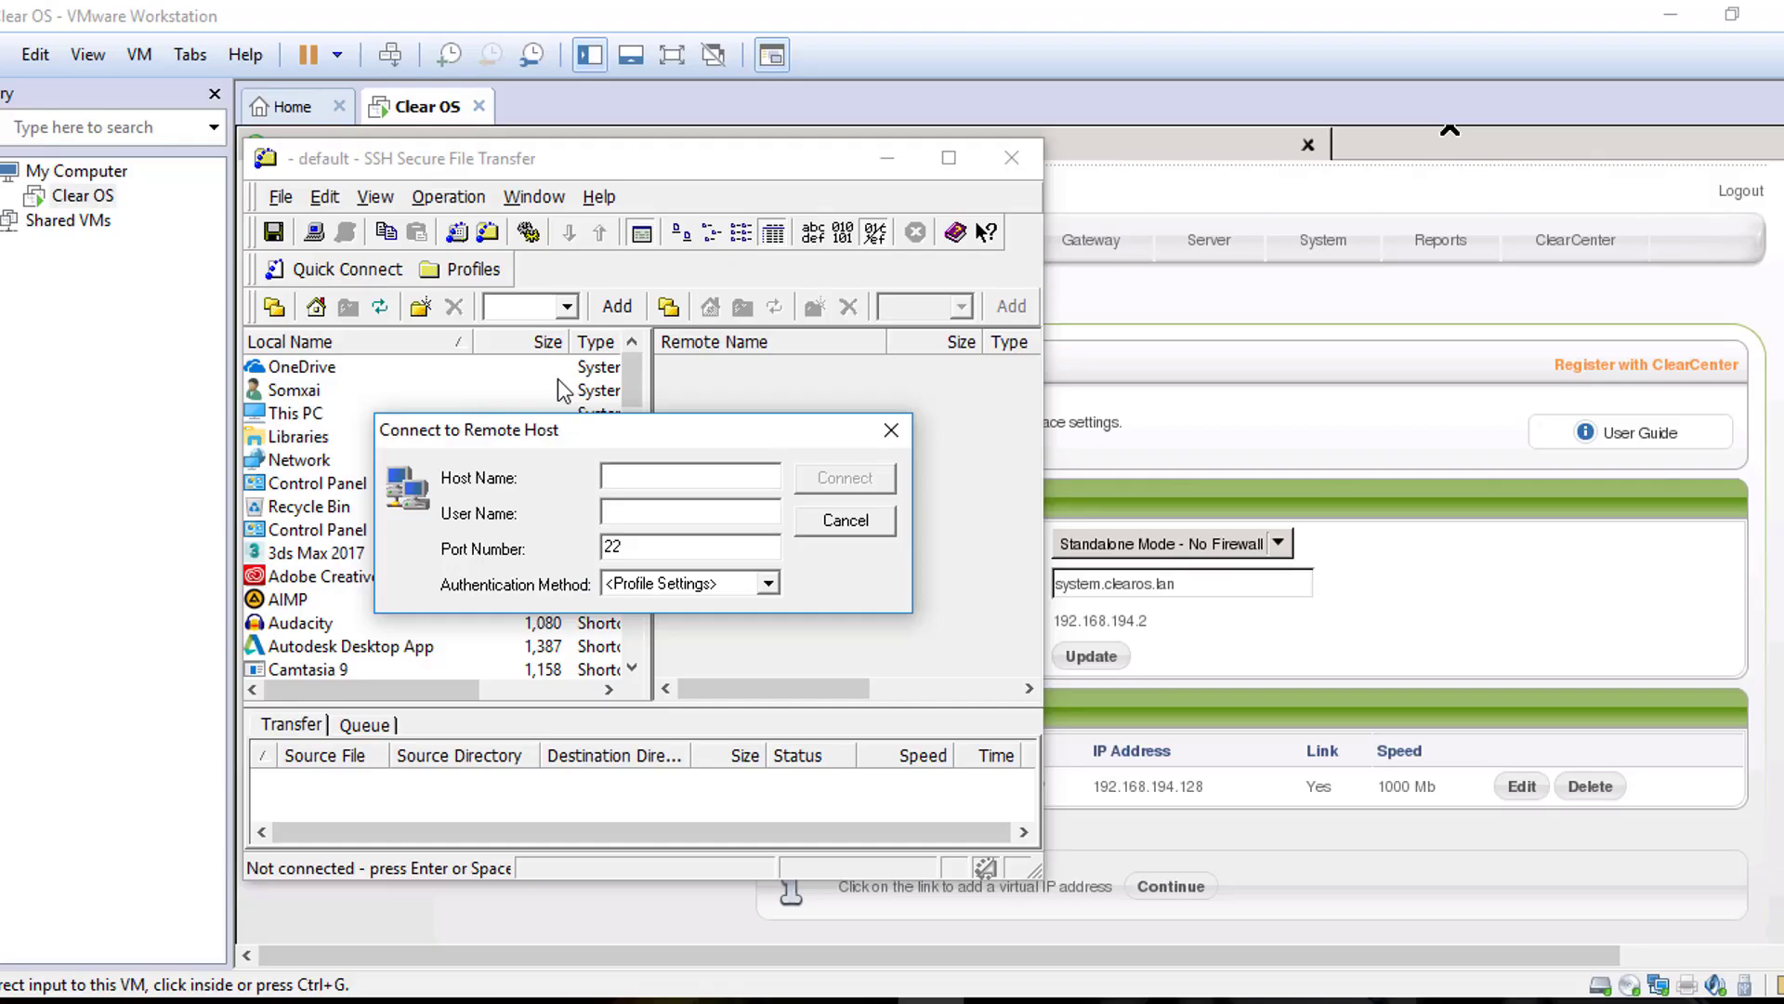
type("192.168.194.128")
left_click(735, 508)
type("root")
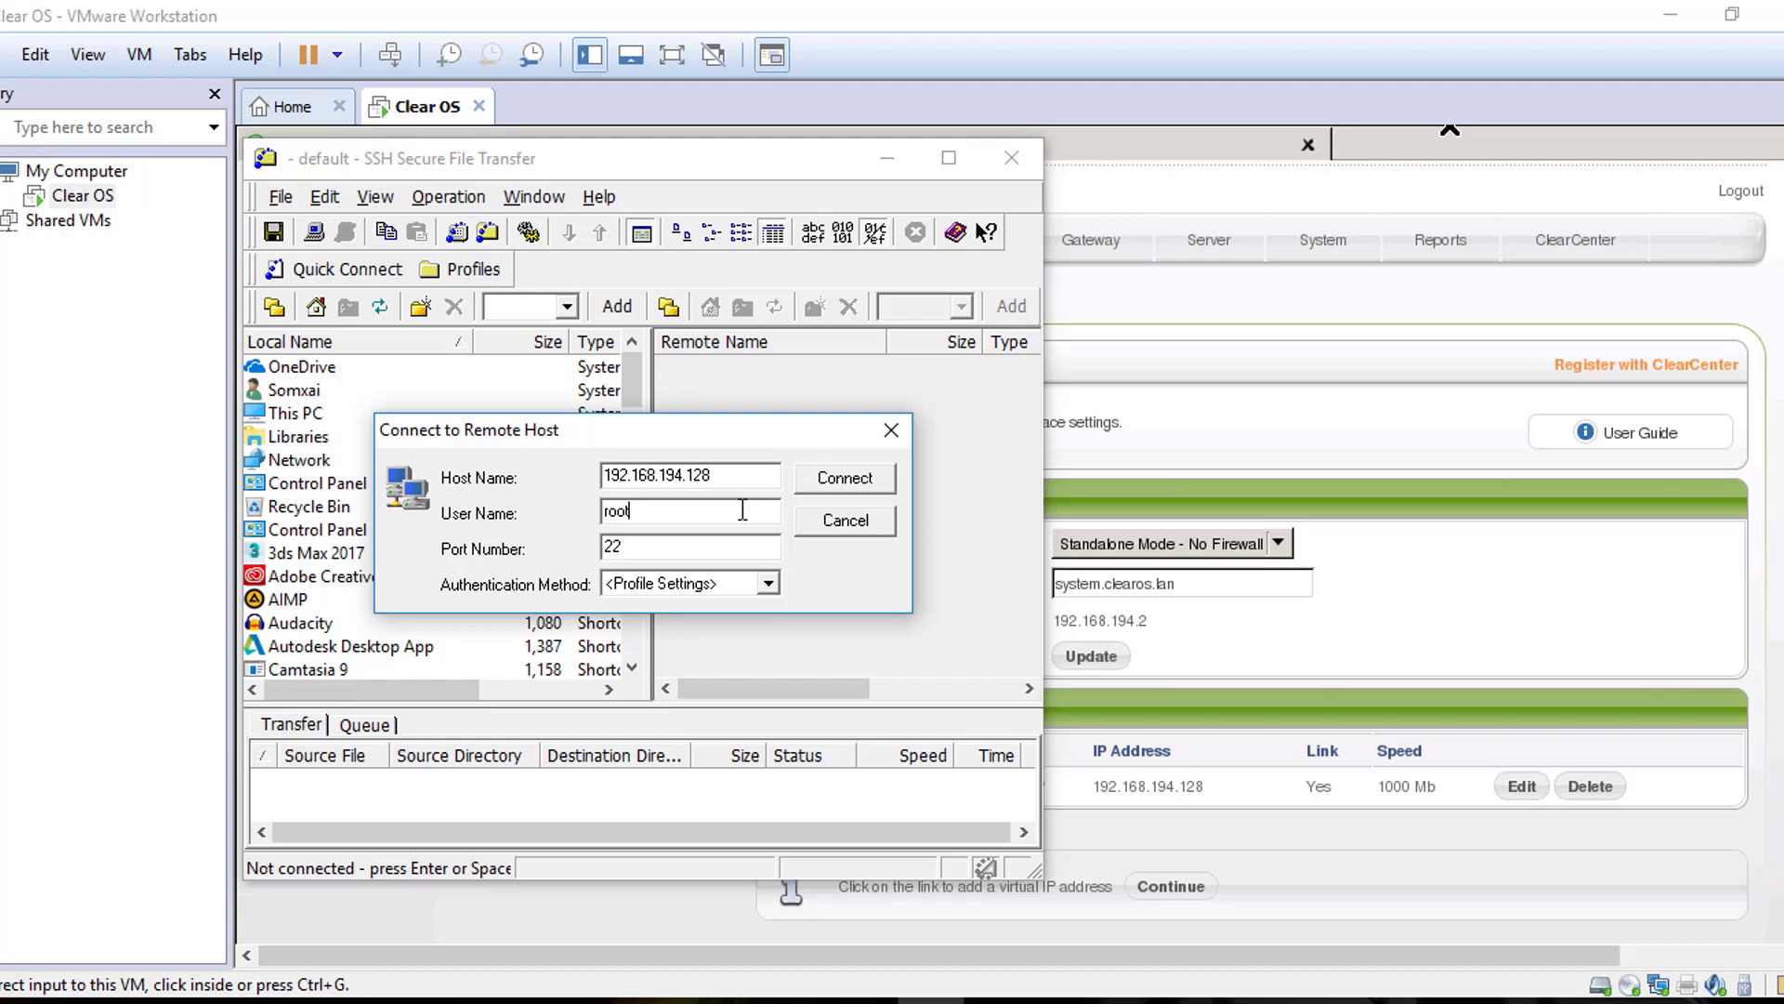
key("Return")
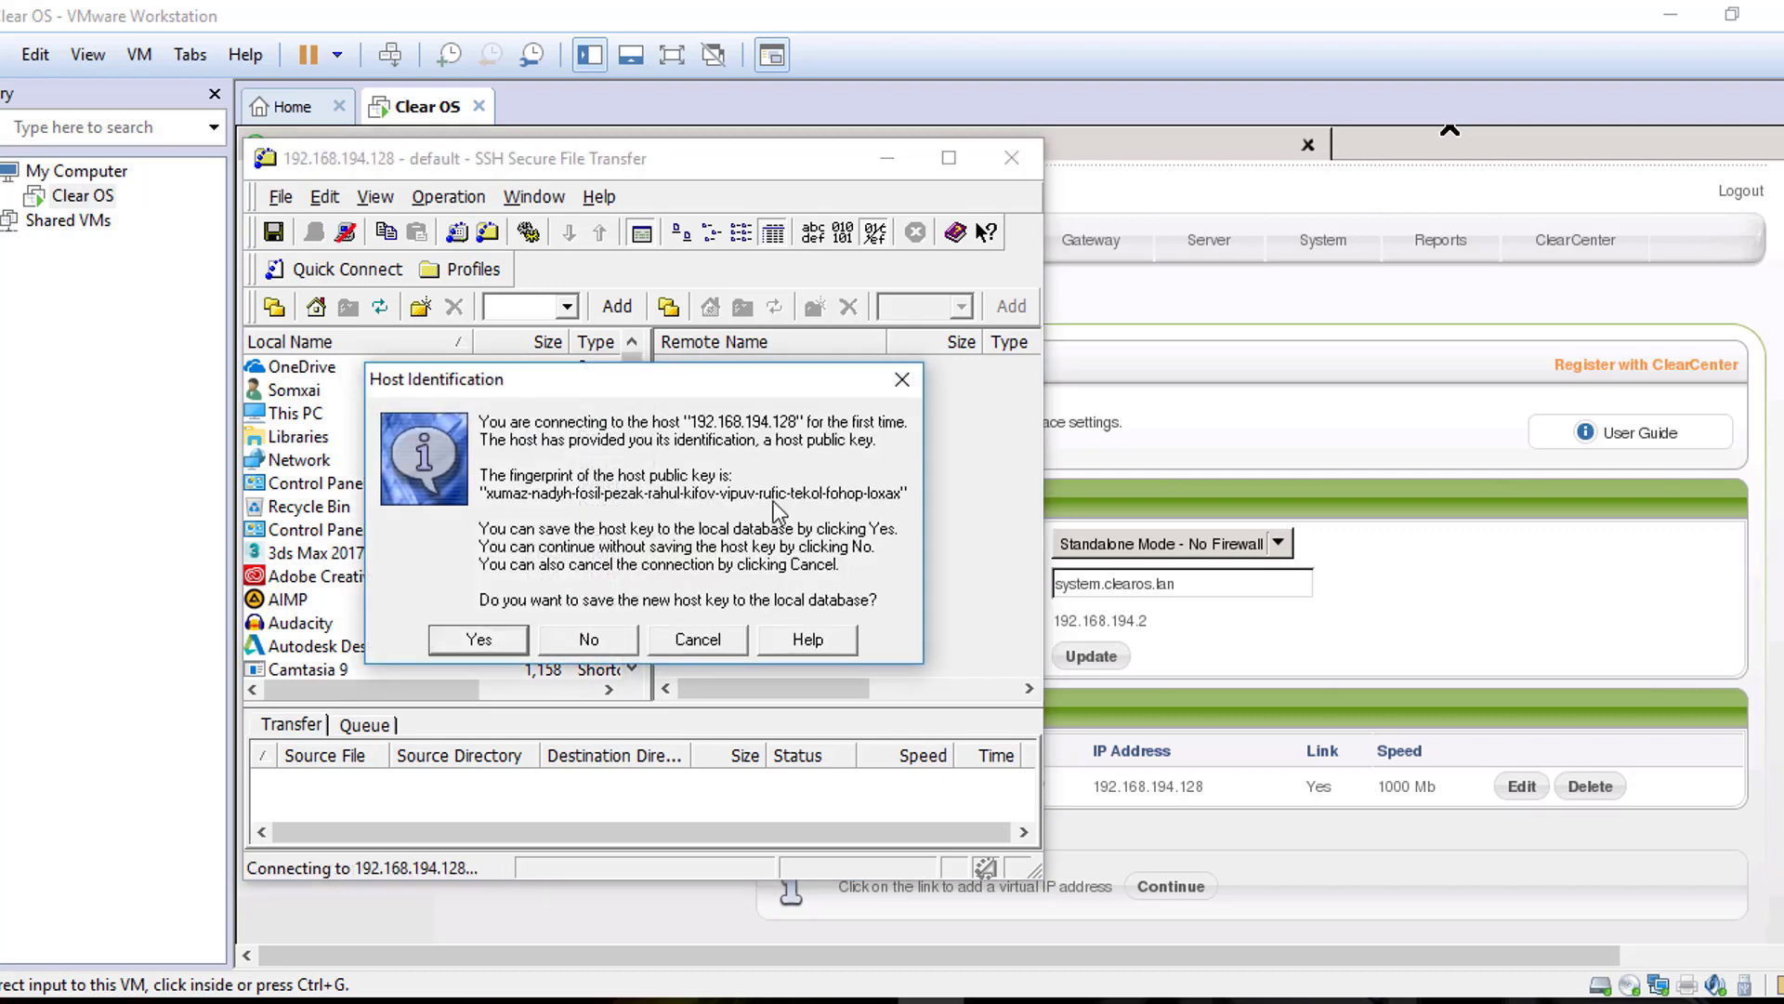
left_click(479, 639)
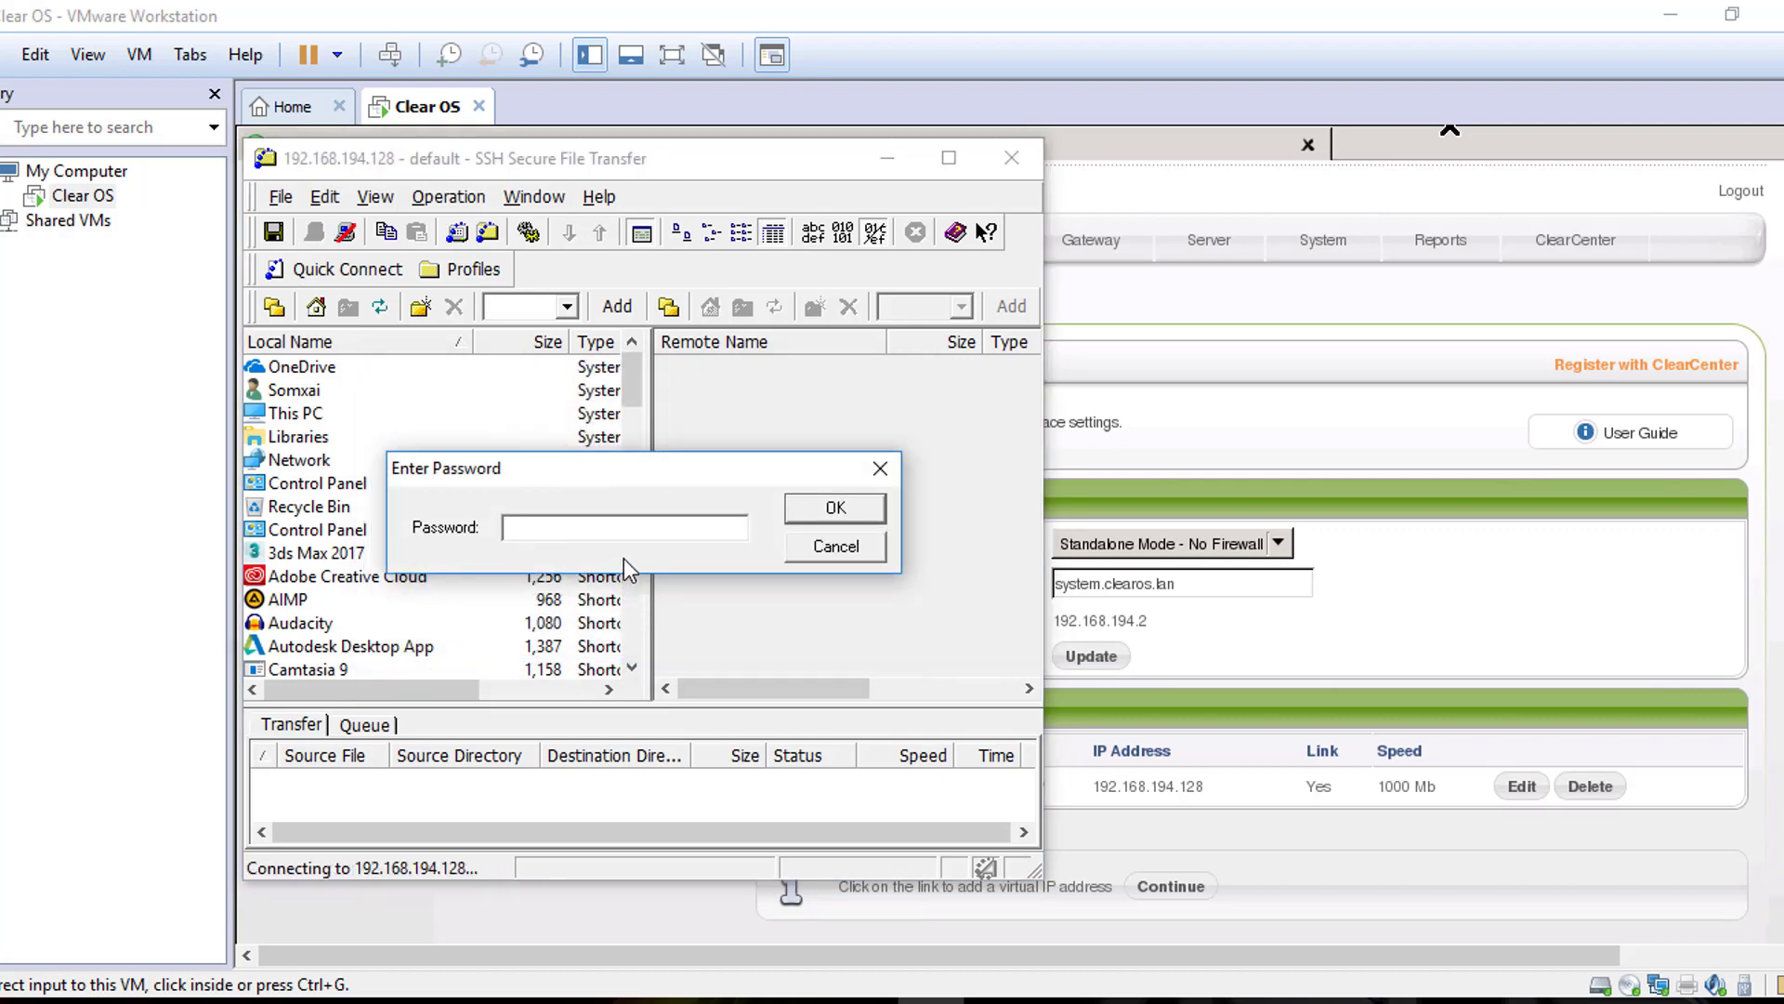
Enter the root account password to log in
type("**********")
left_click(822, 509)
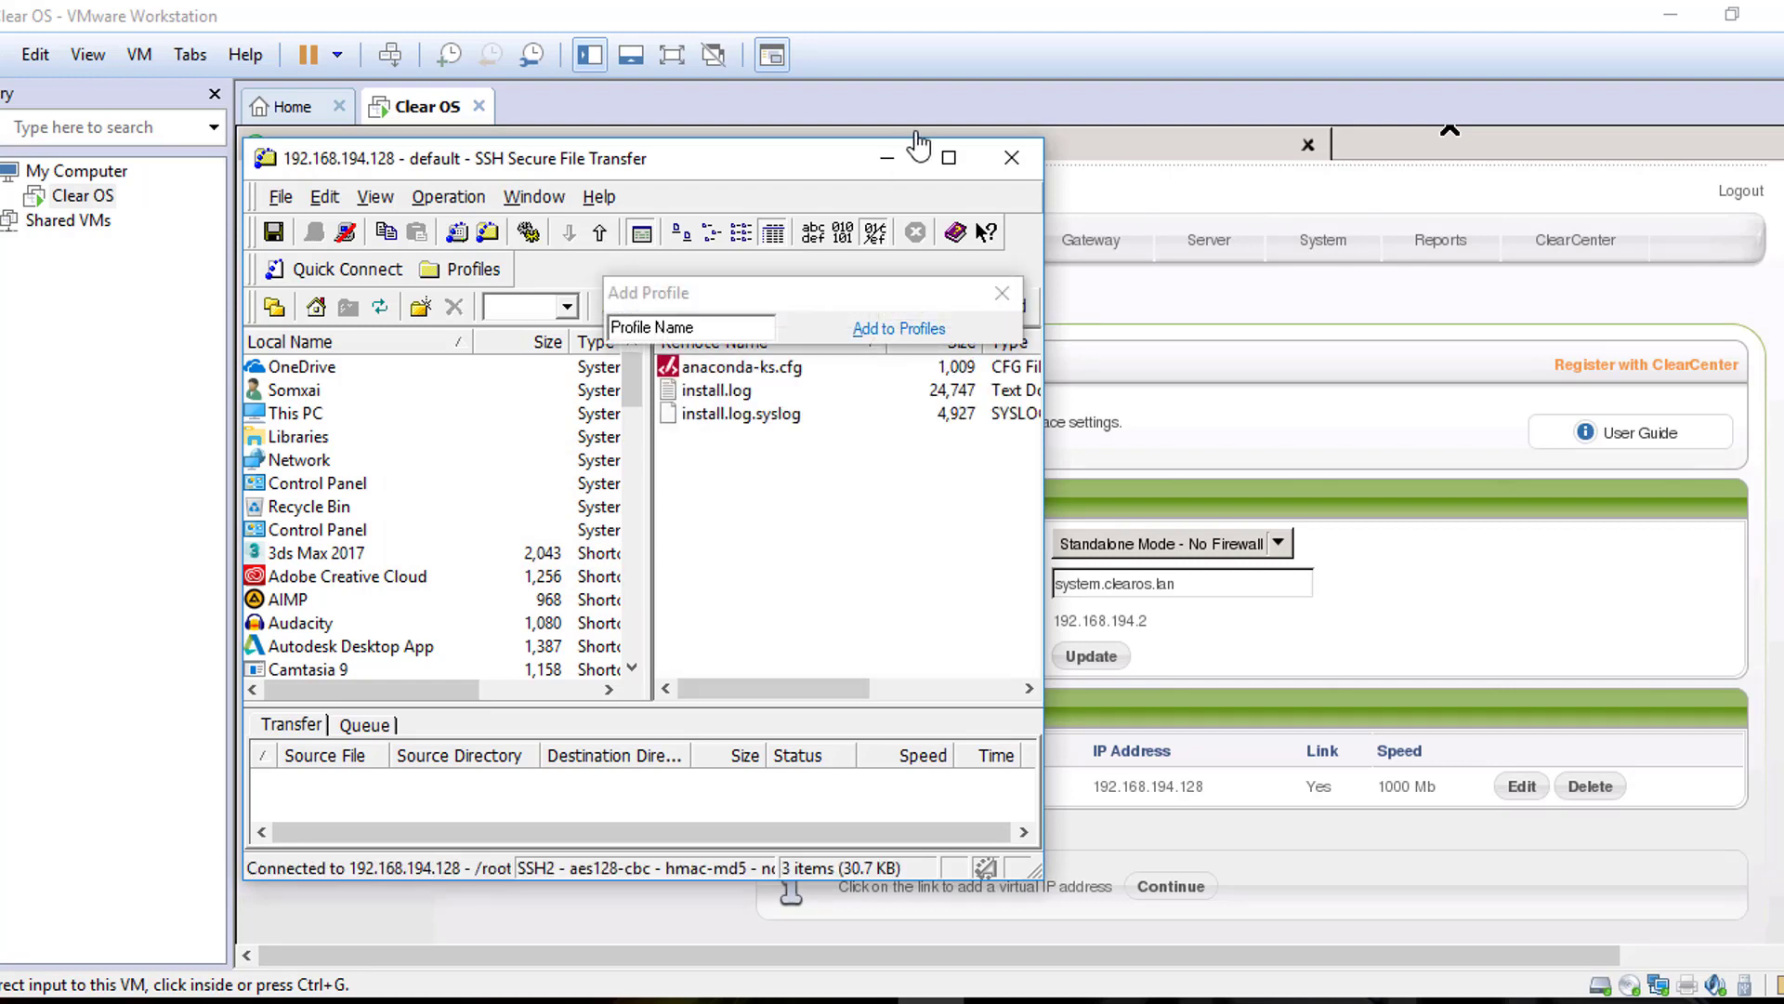
Dismiss the Add Profile prompt and maximize the file transfer window
left_click(1002, 293)
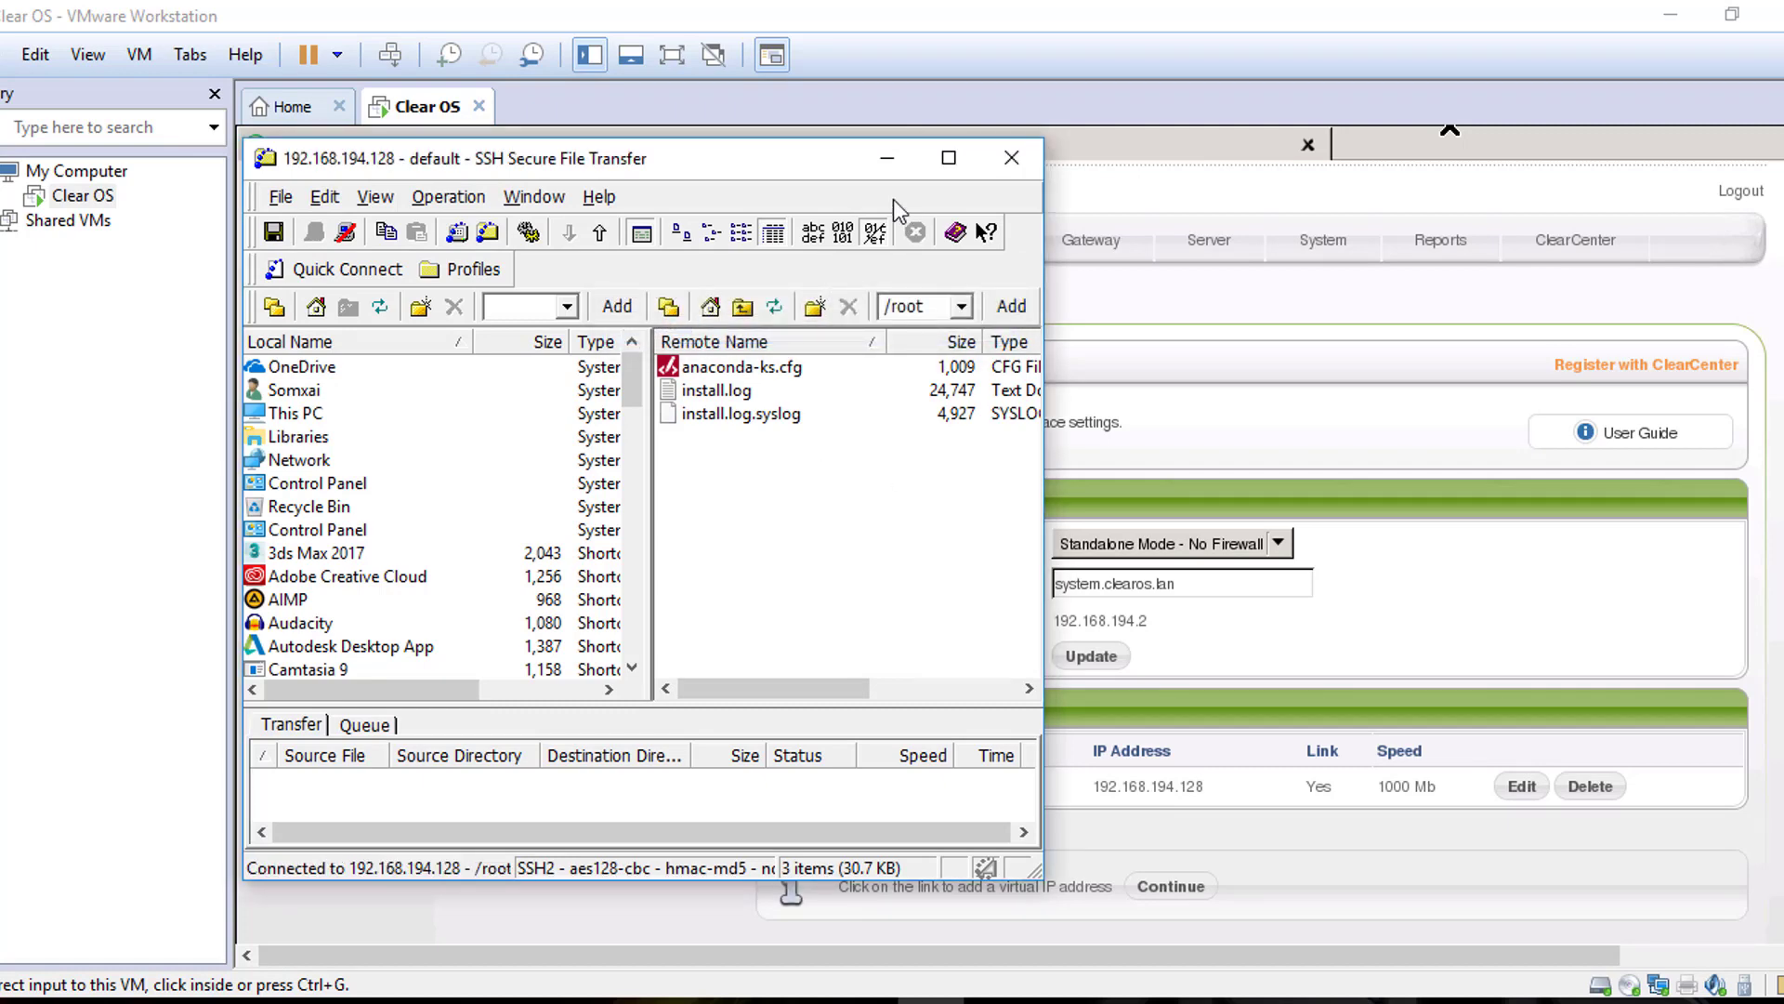
left_click_drag(789, 158, 835, 125)
left_click(1015, 127)
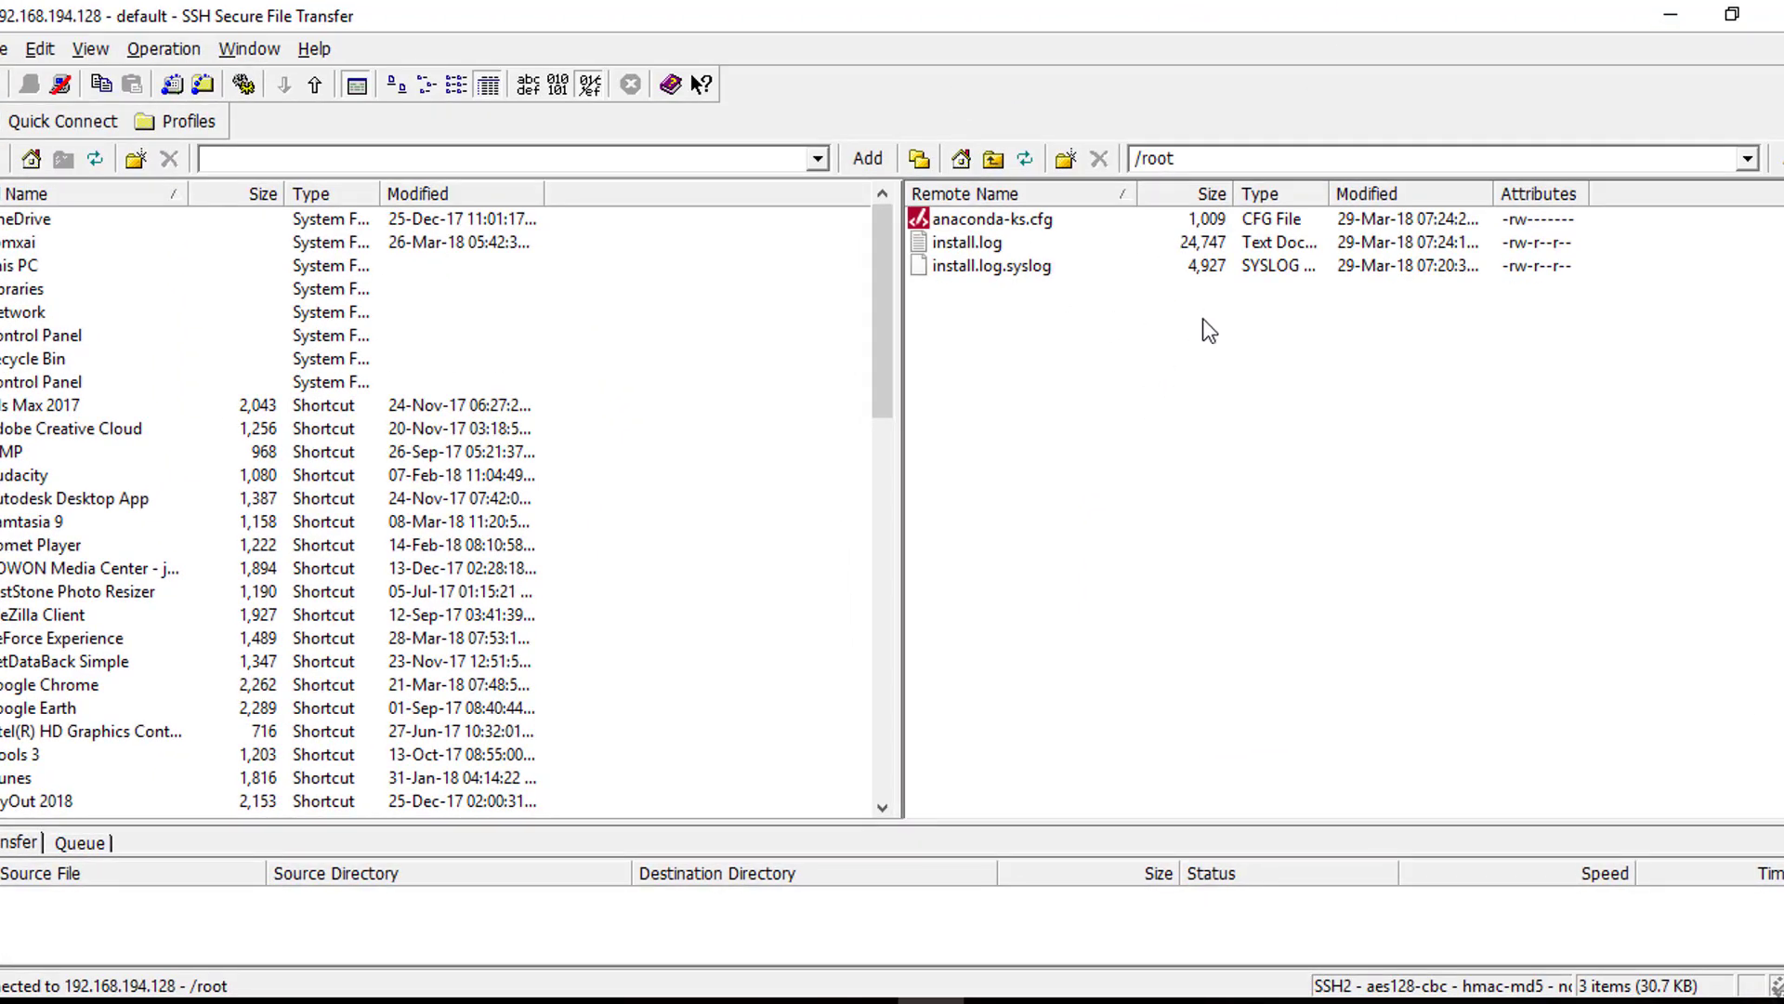
Browse the remote server from the root directory / into the /var/www/html folder
left_click(1231, 160)
type("/")
key("Return")
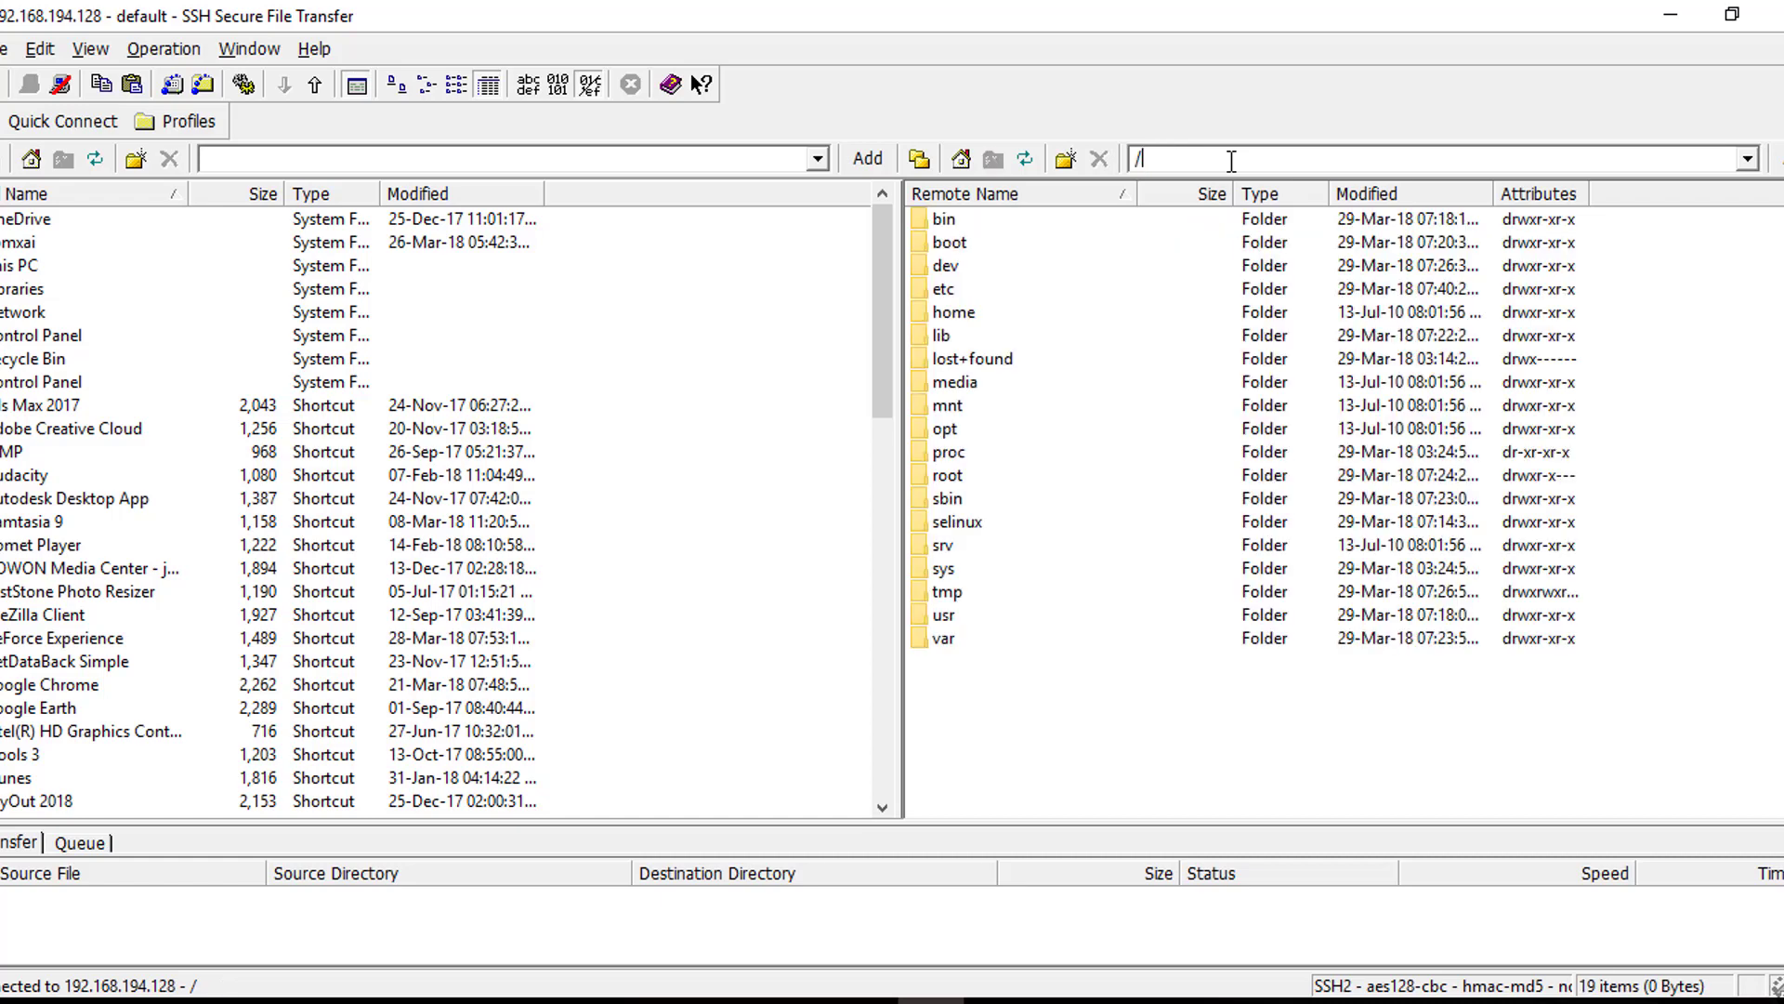
left_click_drag(945, 633, 941, 638)
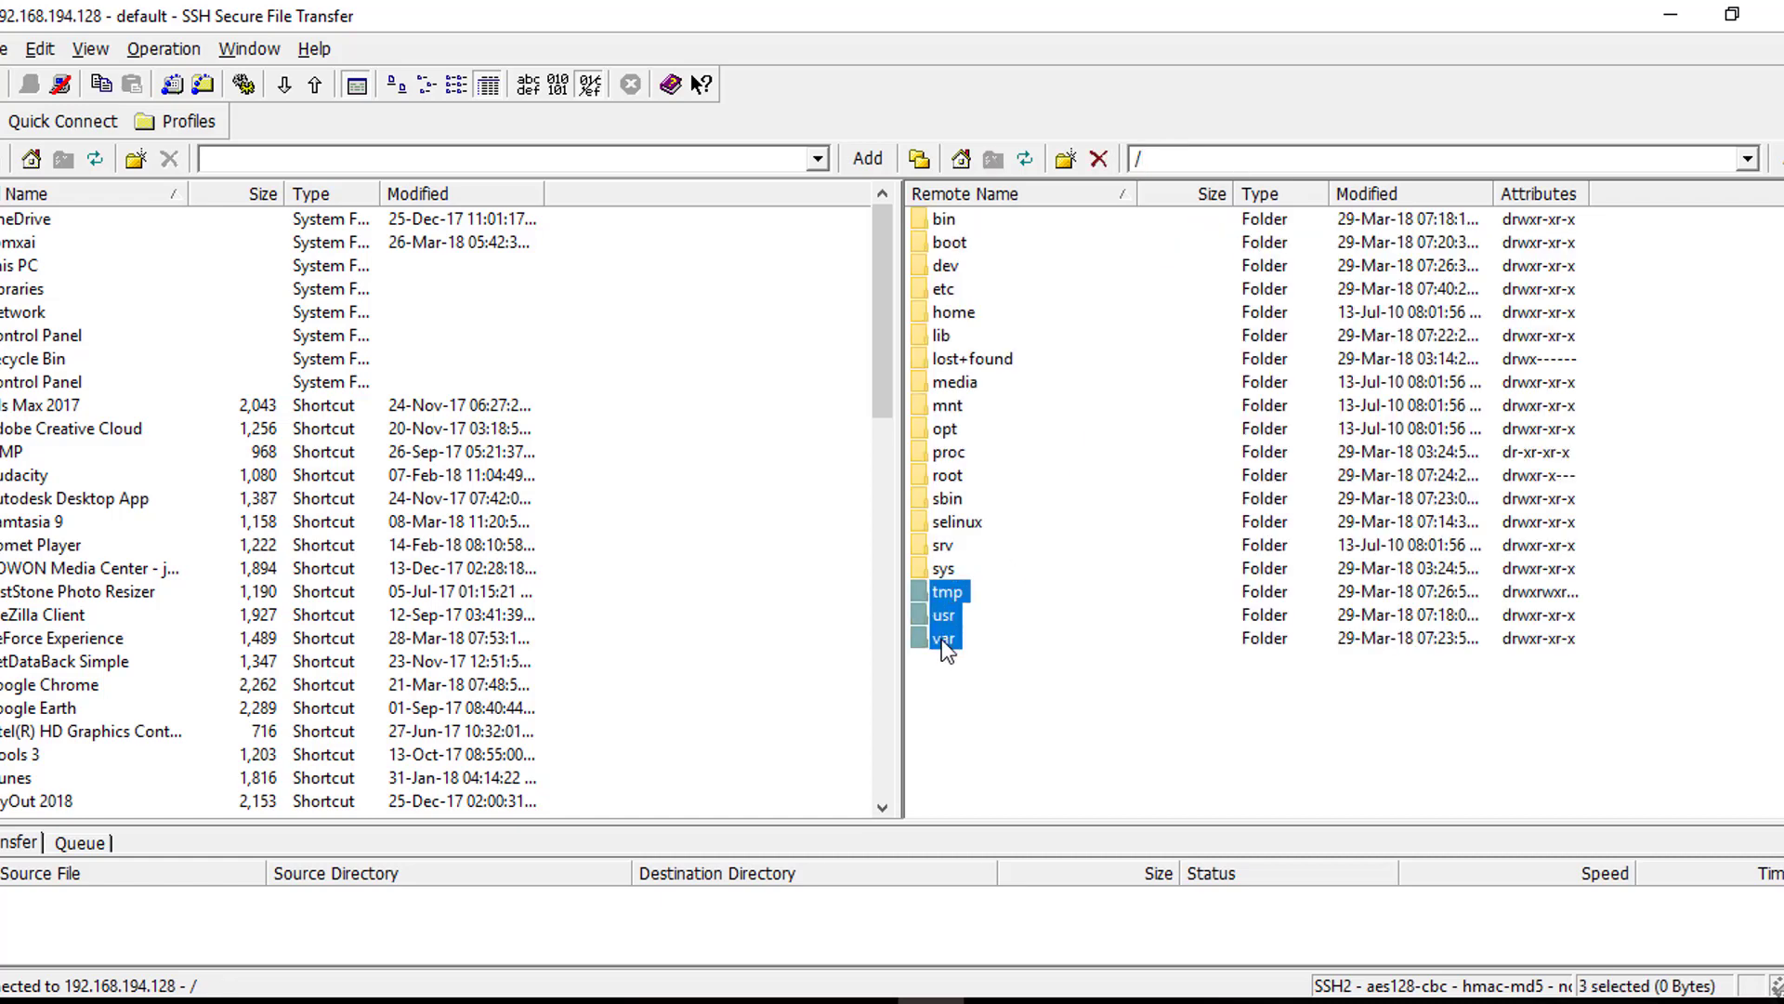
left_click(1034, 652)
double_click(946, 643)
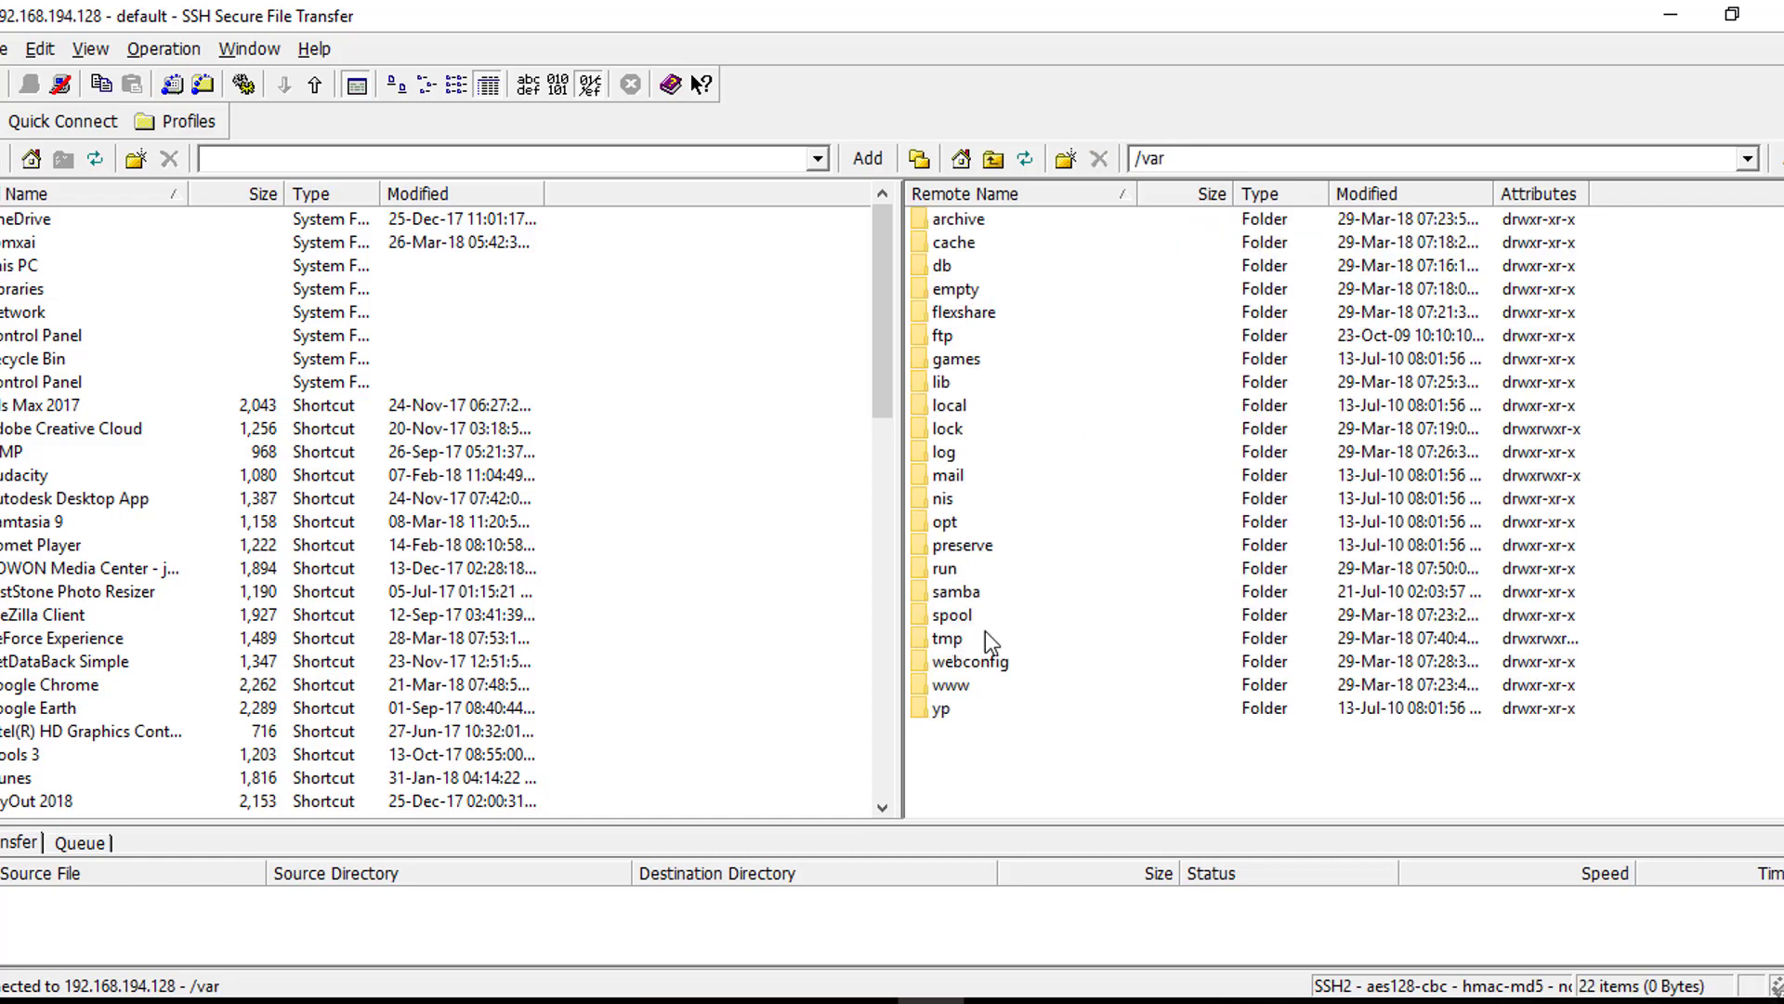
double_click(966, 684)
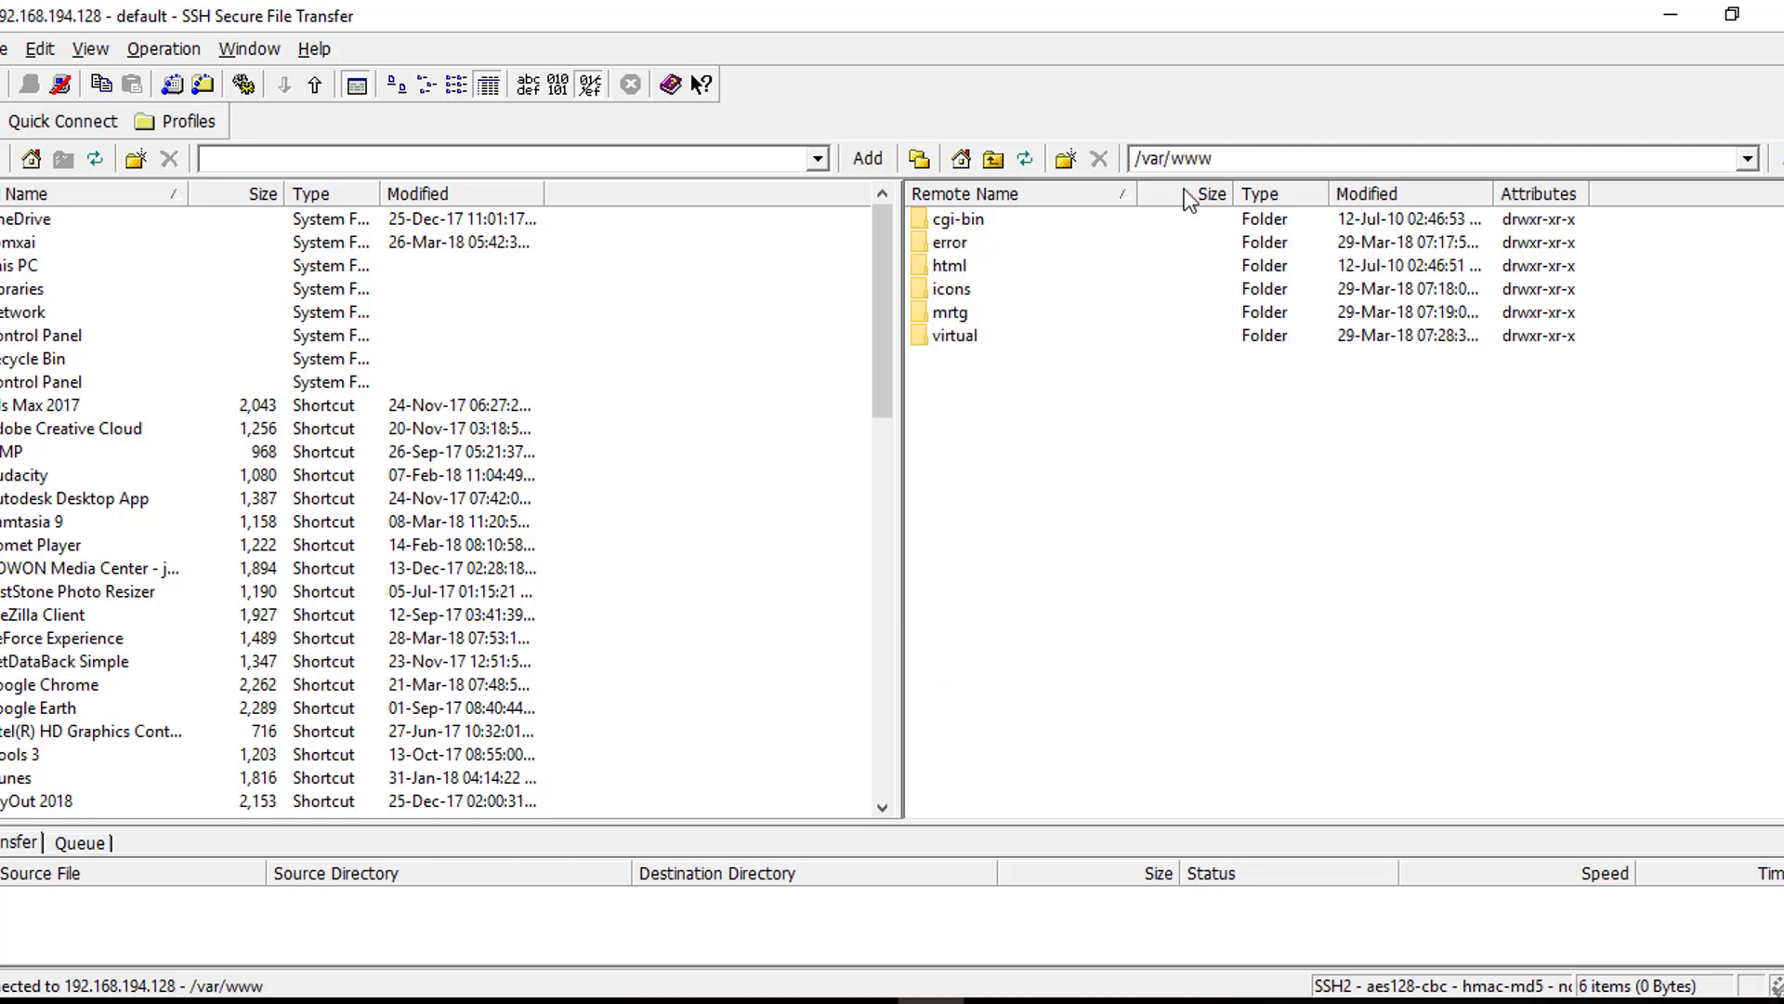
double_click(951, 265)
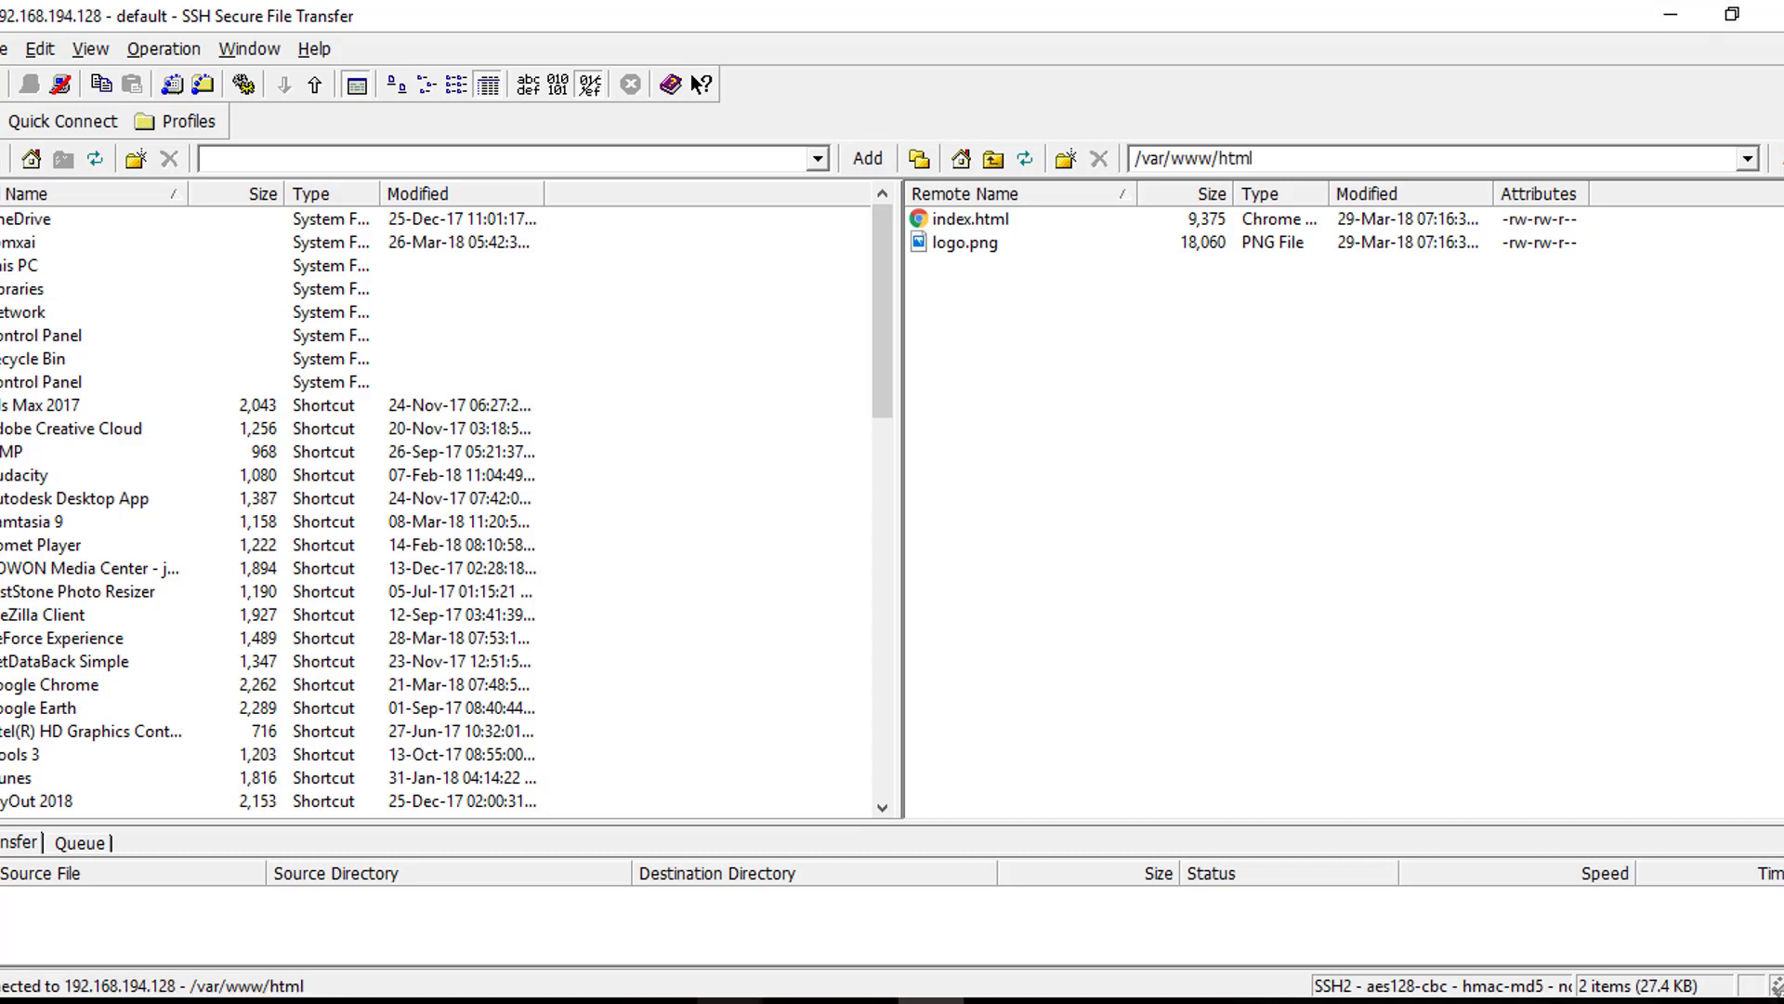
Navigate the remote pane from /var/www/html to the /root folder by entering its path
mouse_move(730, 1002)
left_click(817, 878)
left_click(1272, 158)
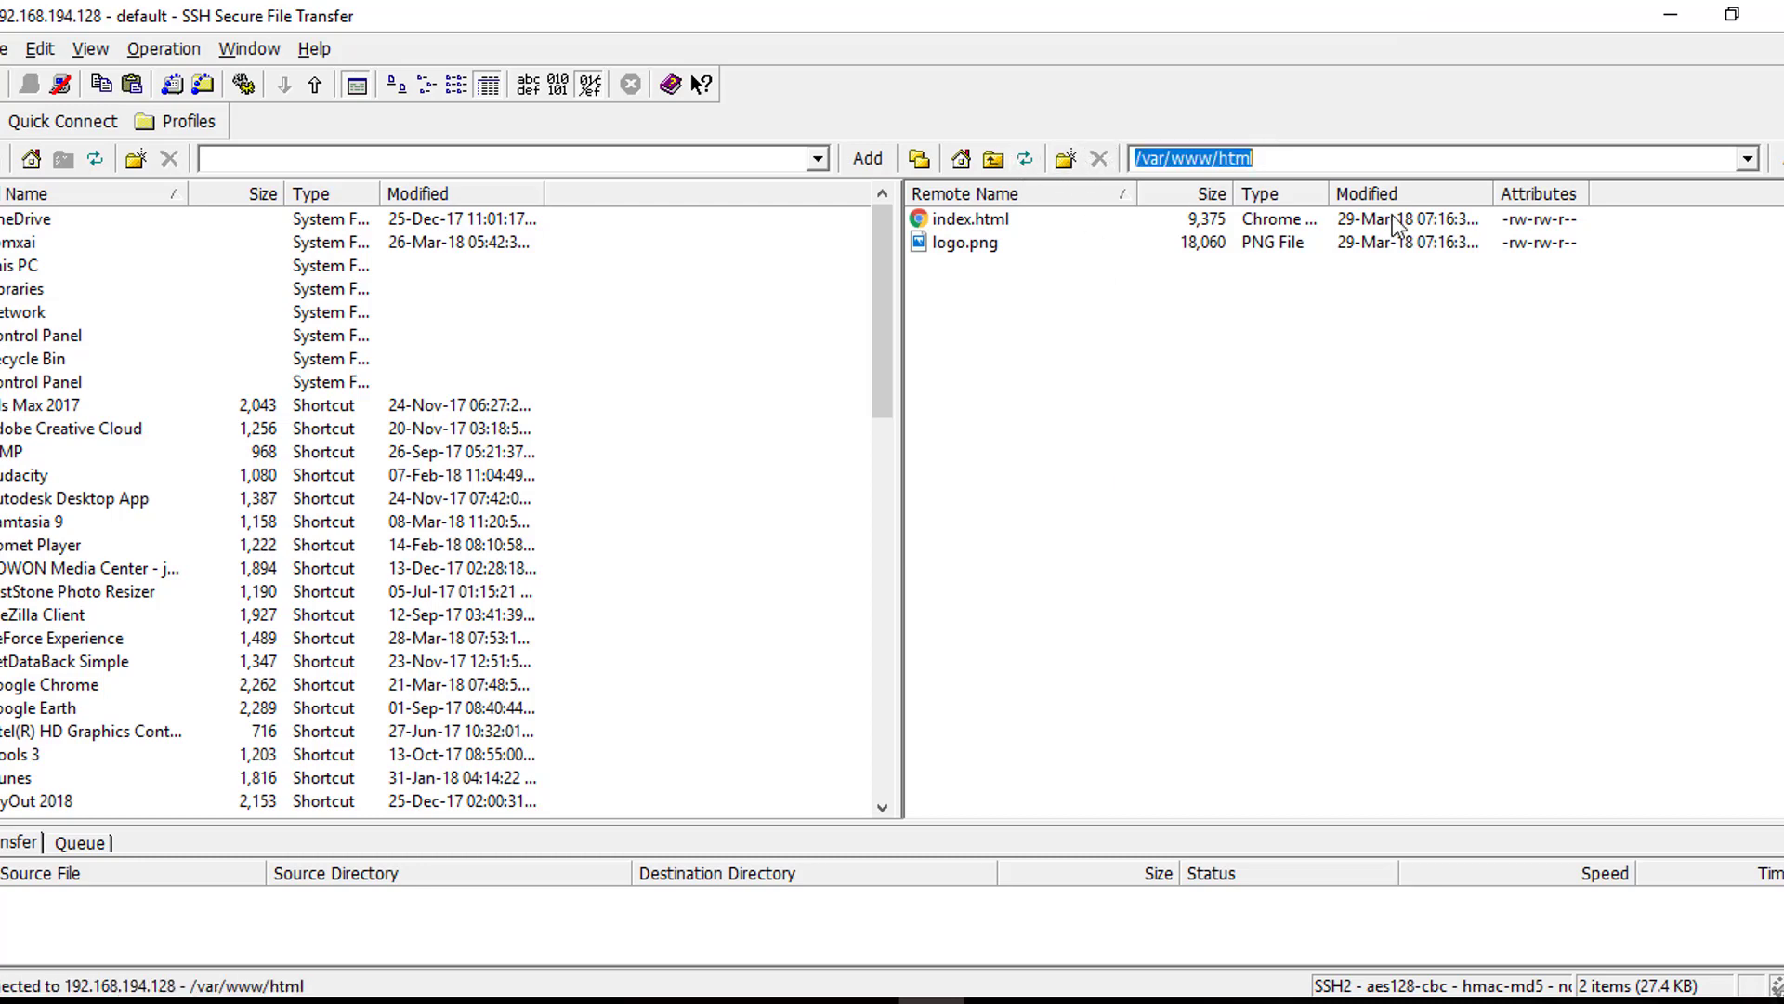
type("/")
key("Return")
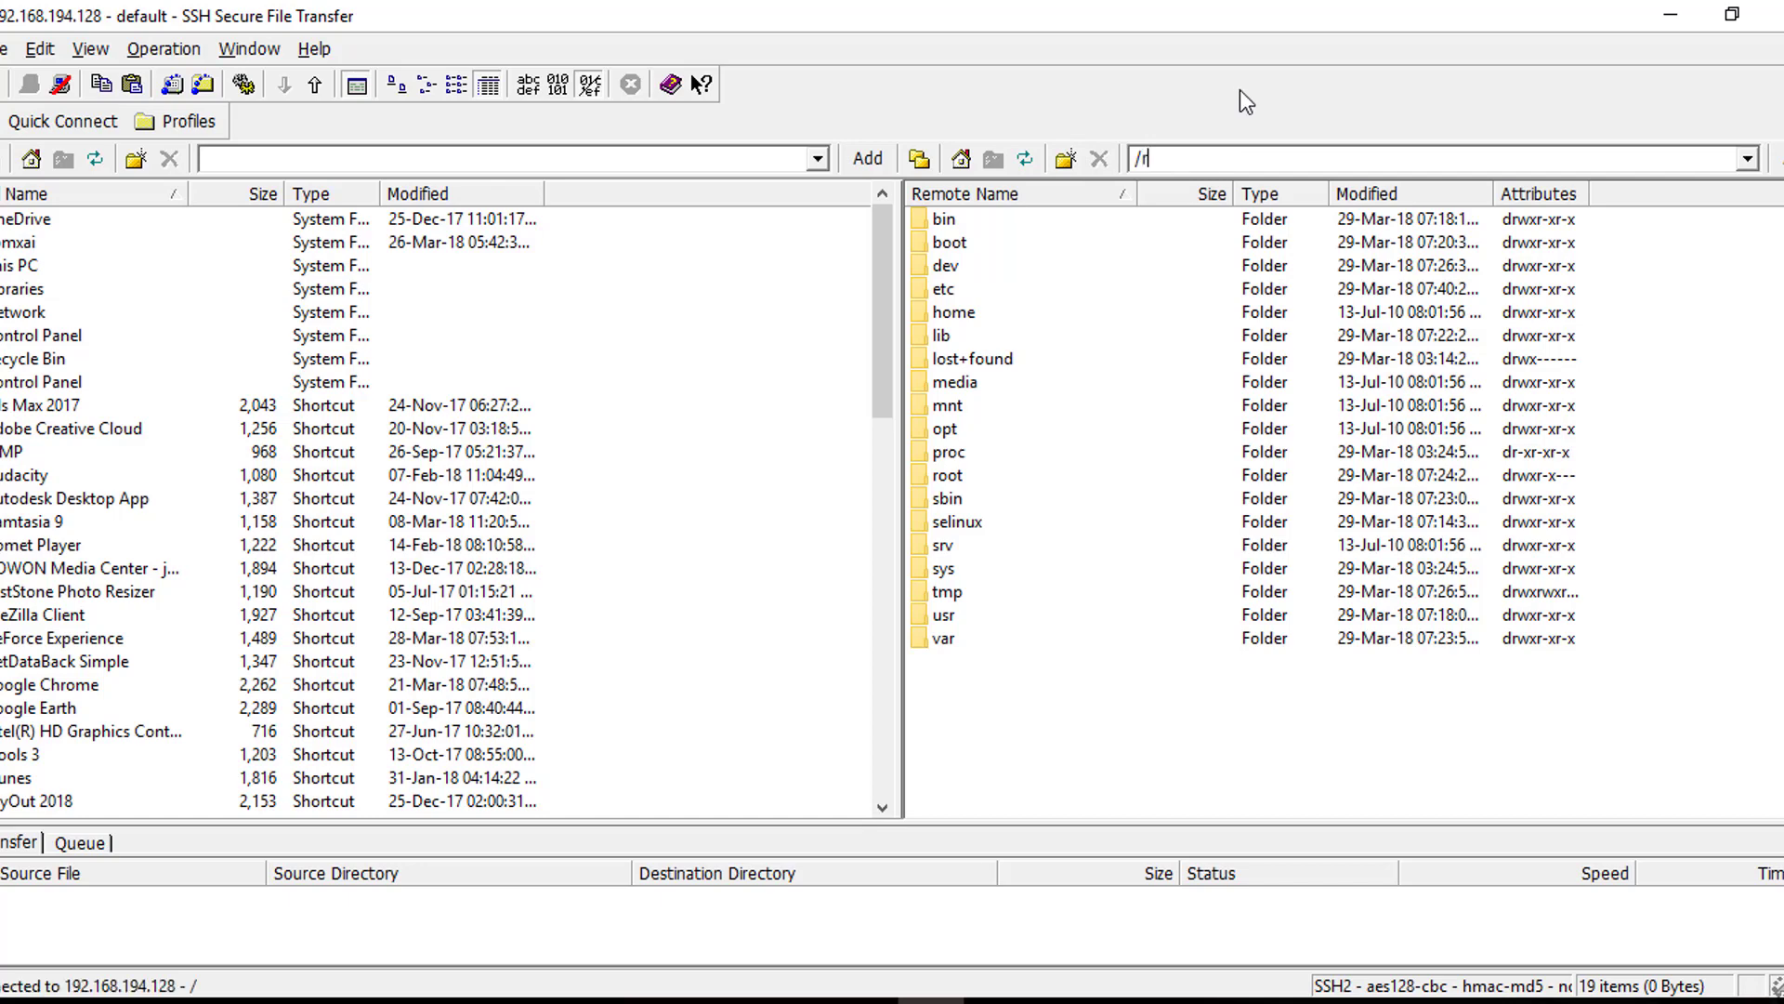
type("root")
key("Return")
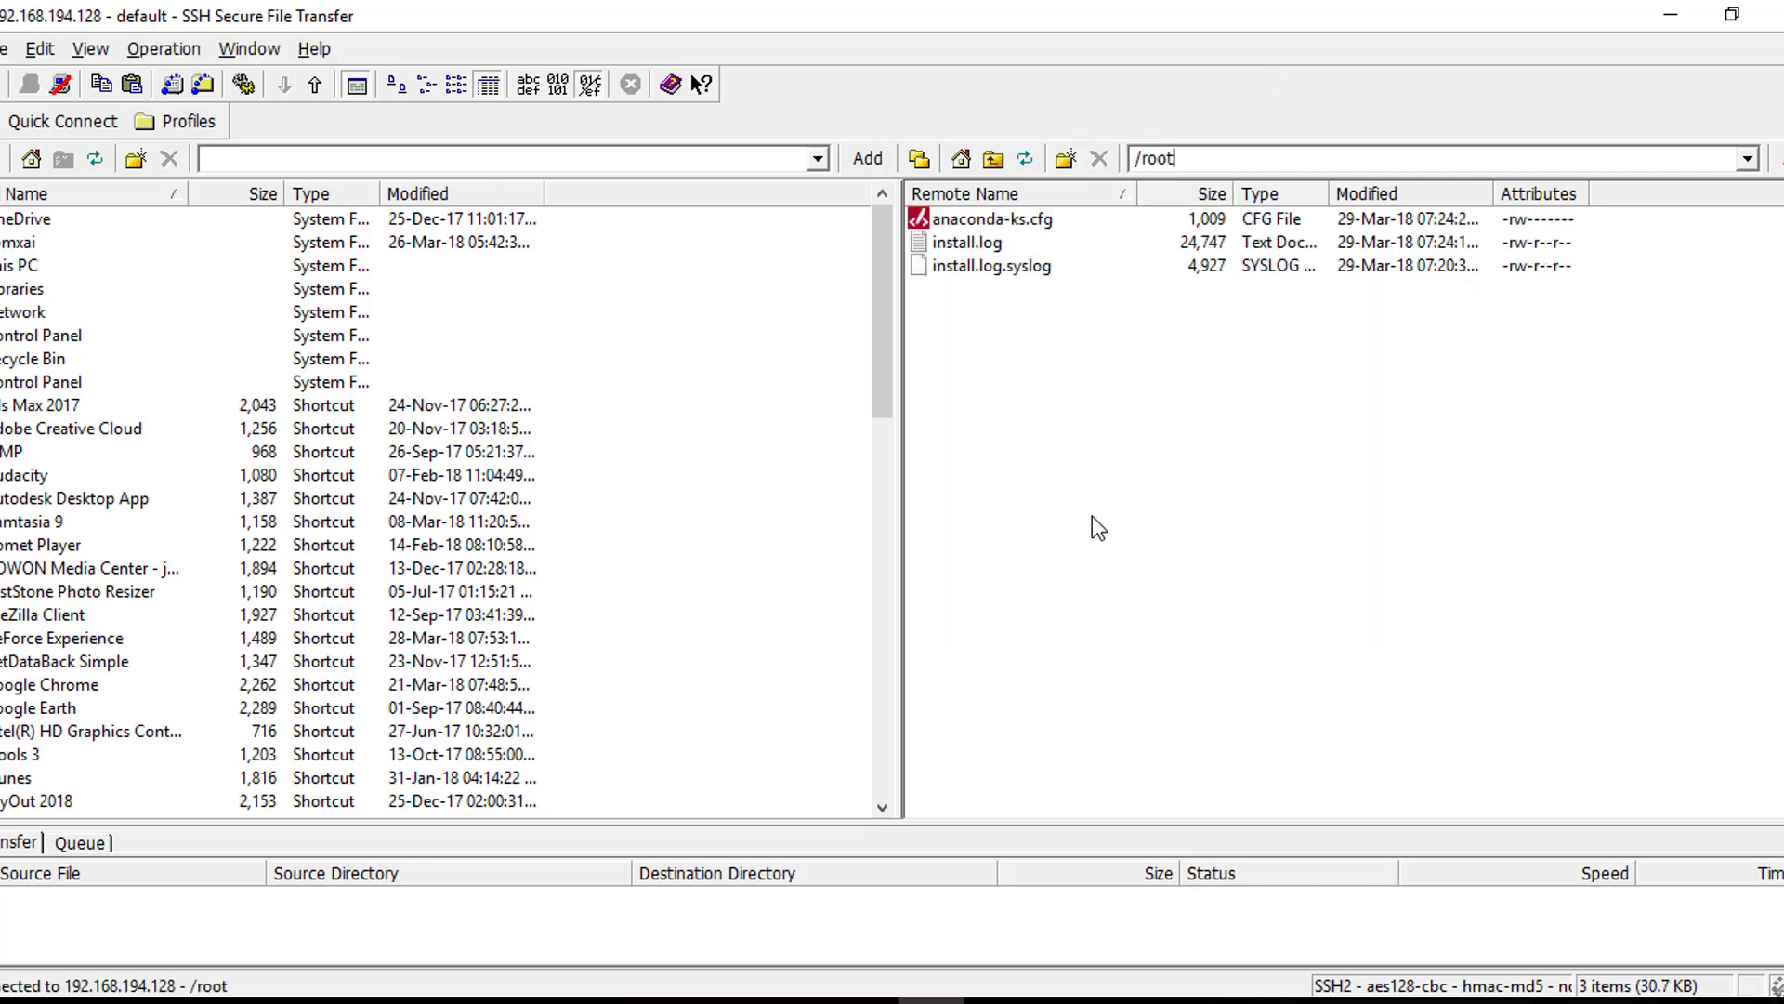
Browse the local pane to the D:\nnetwork1 folder
scroll(447, 419, "down", 4)
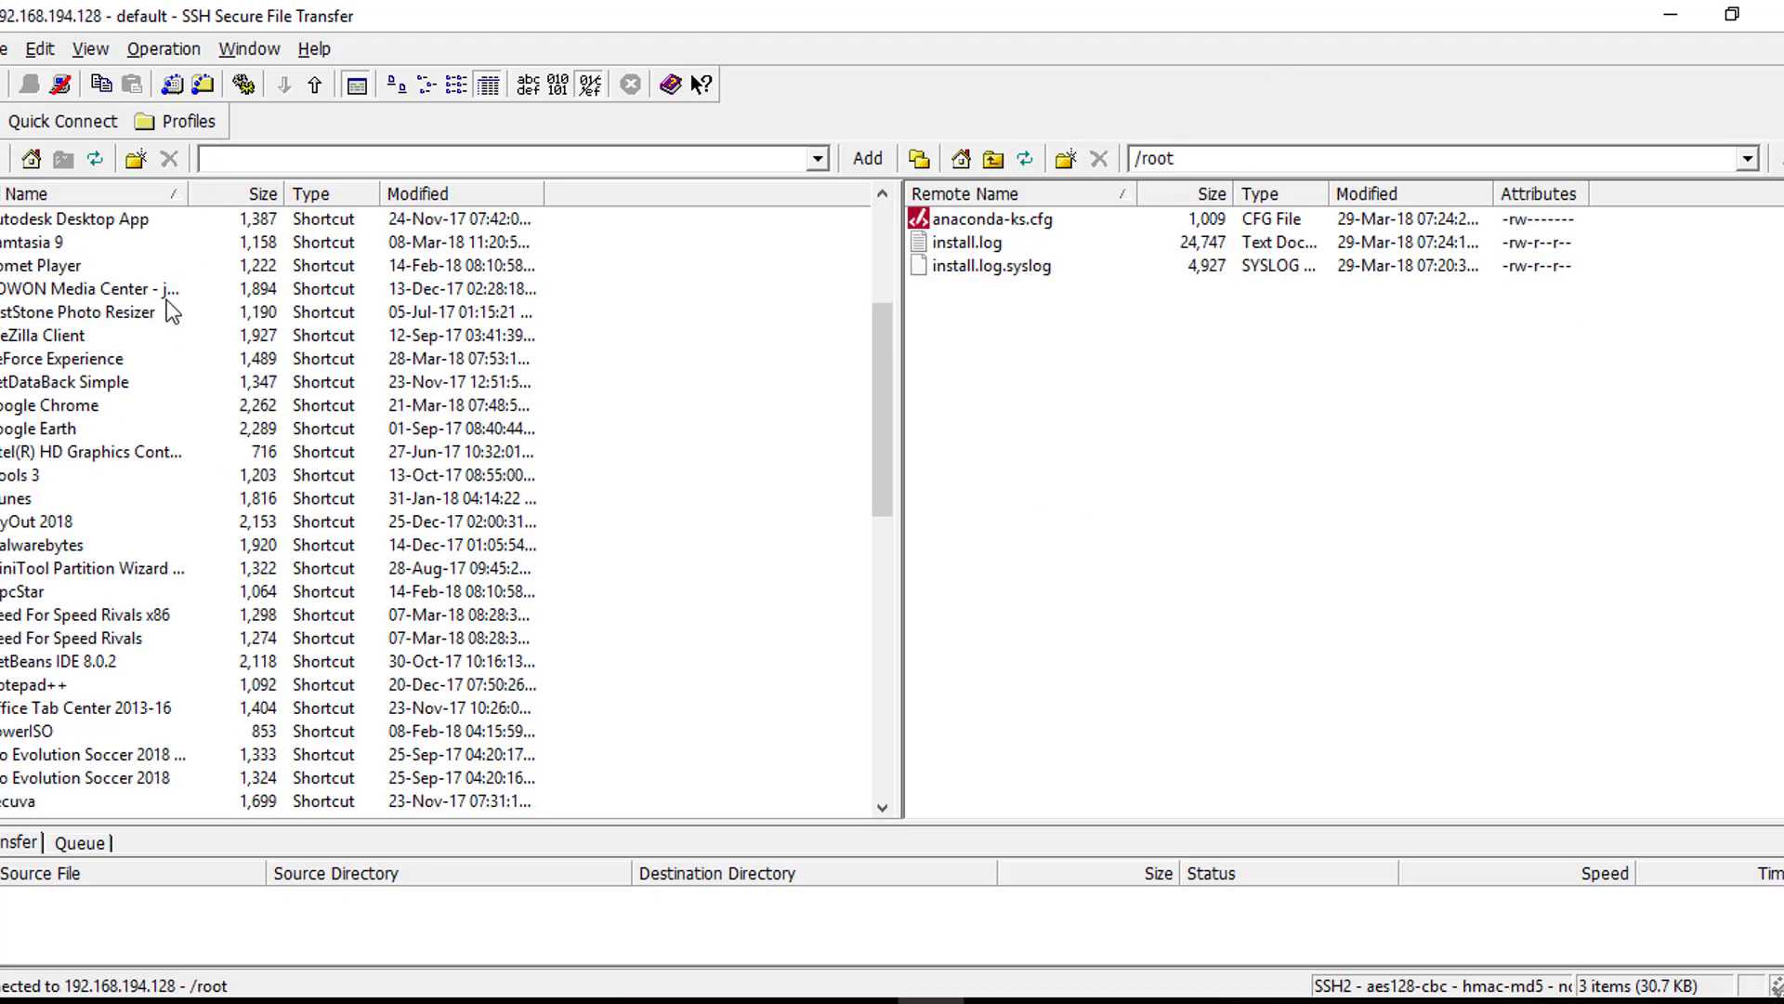
scroll(139, 297, "down", 9)
scroll(48, 238, "up", 13)
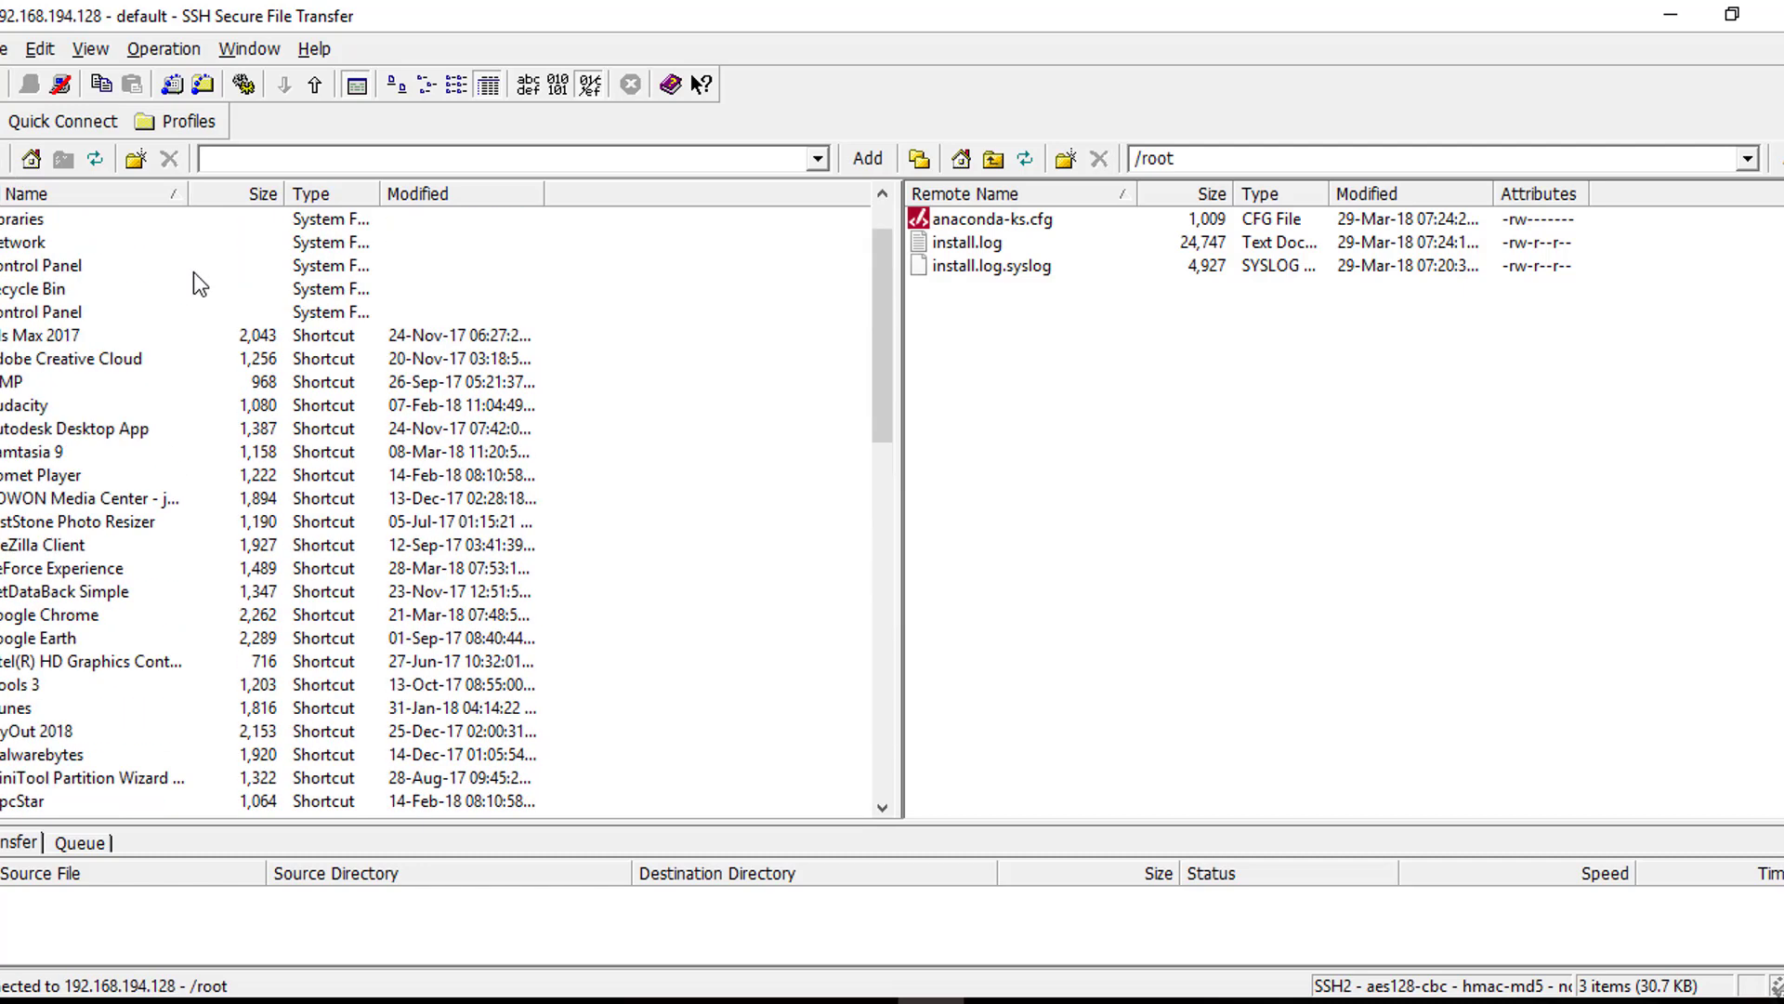
double_click(23, 269)
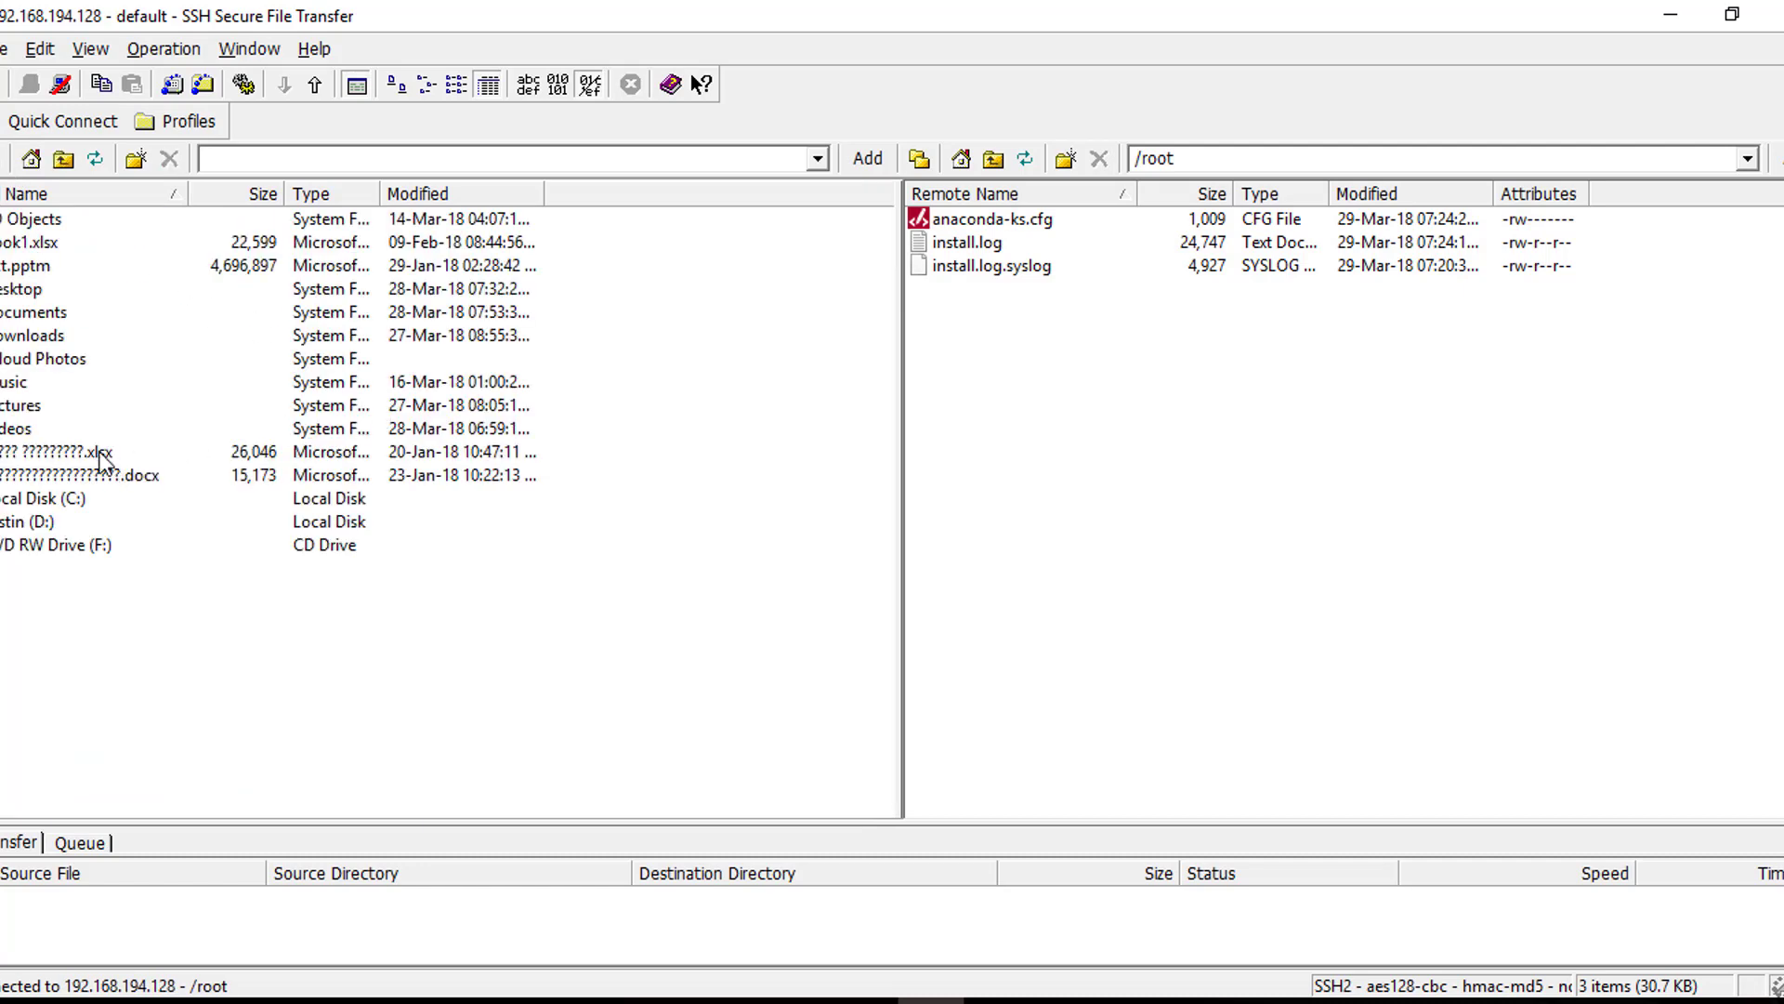
double_click(57, 521)
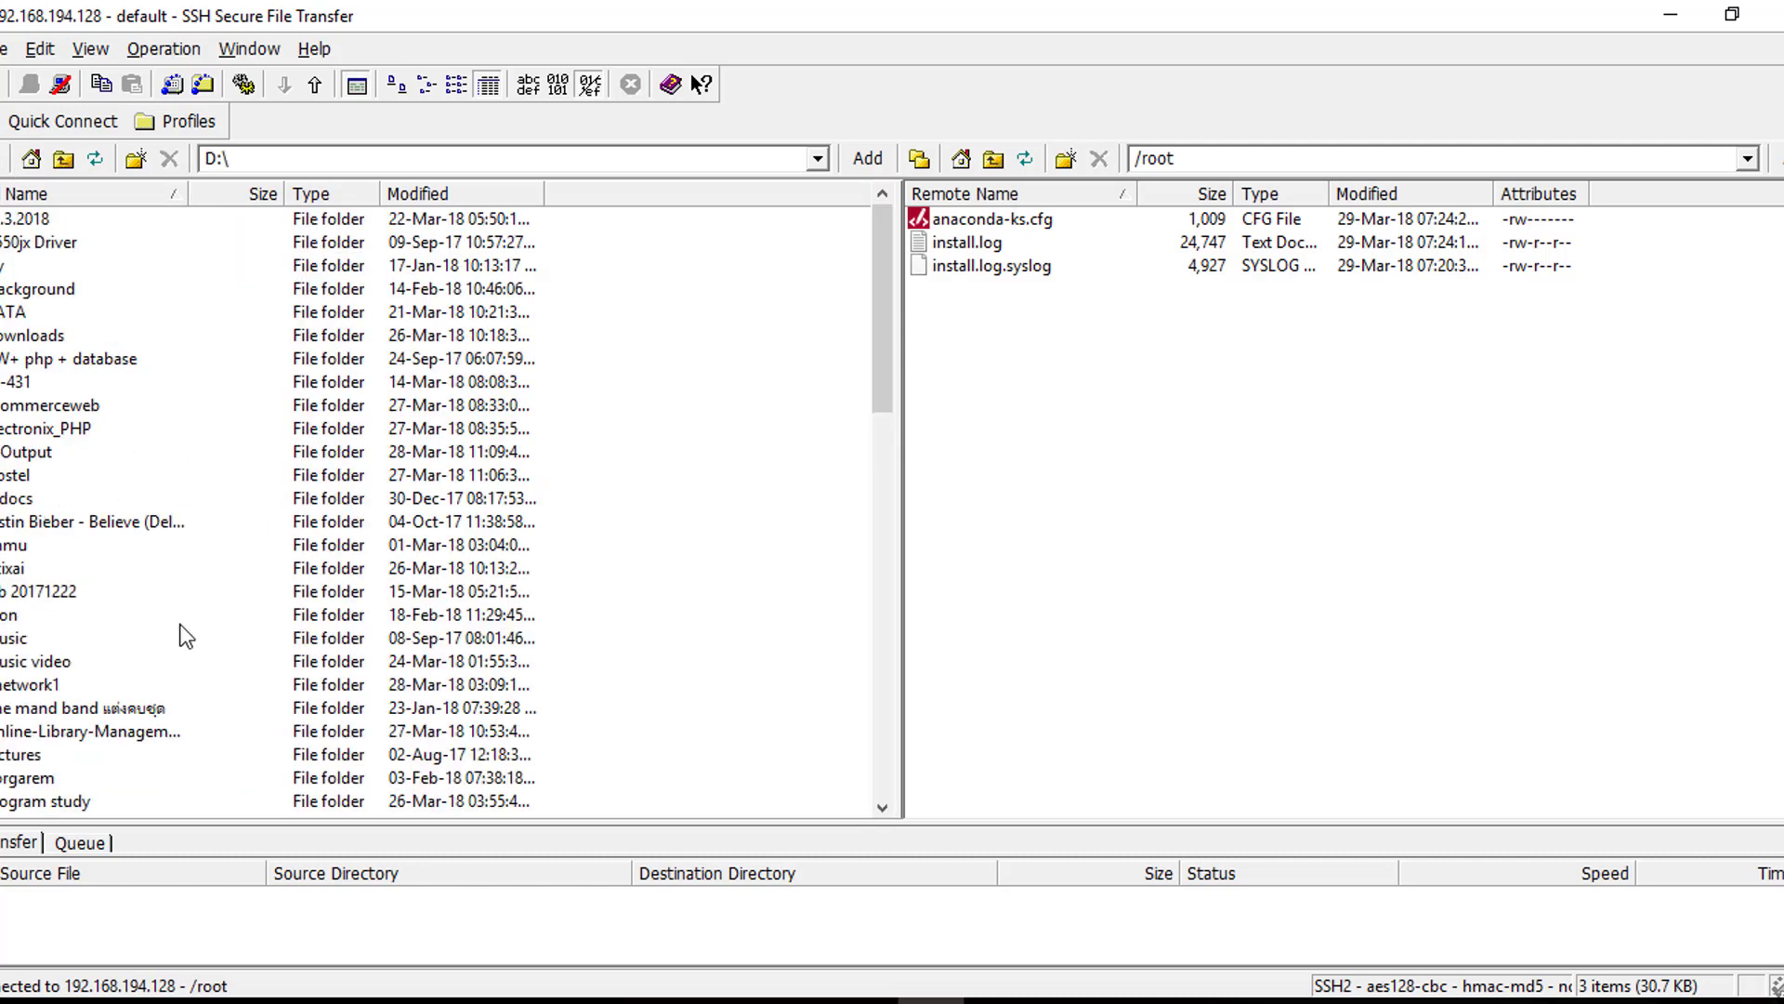
double_click(13, 686)
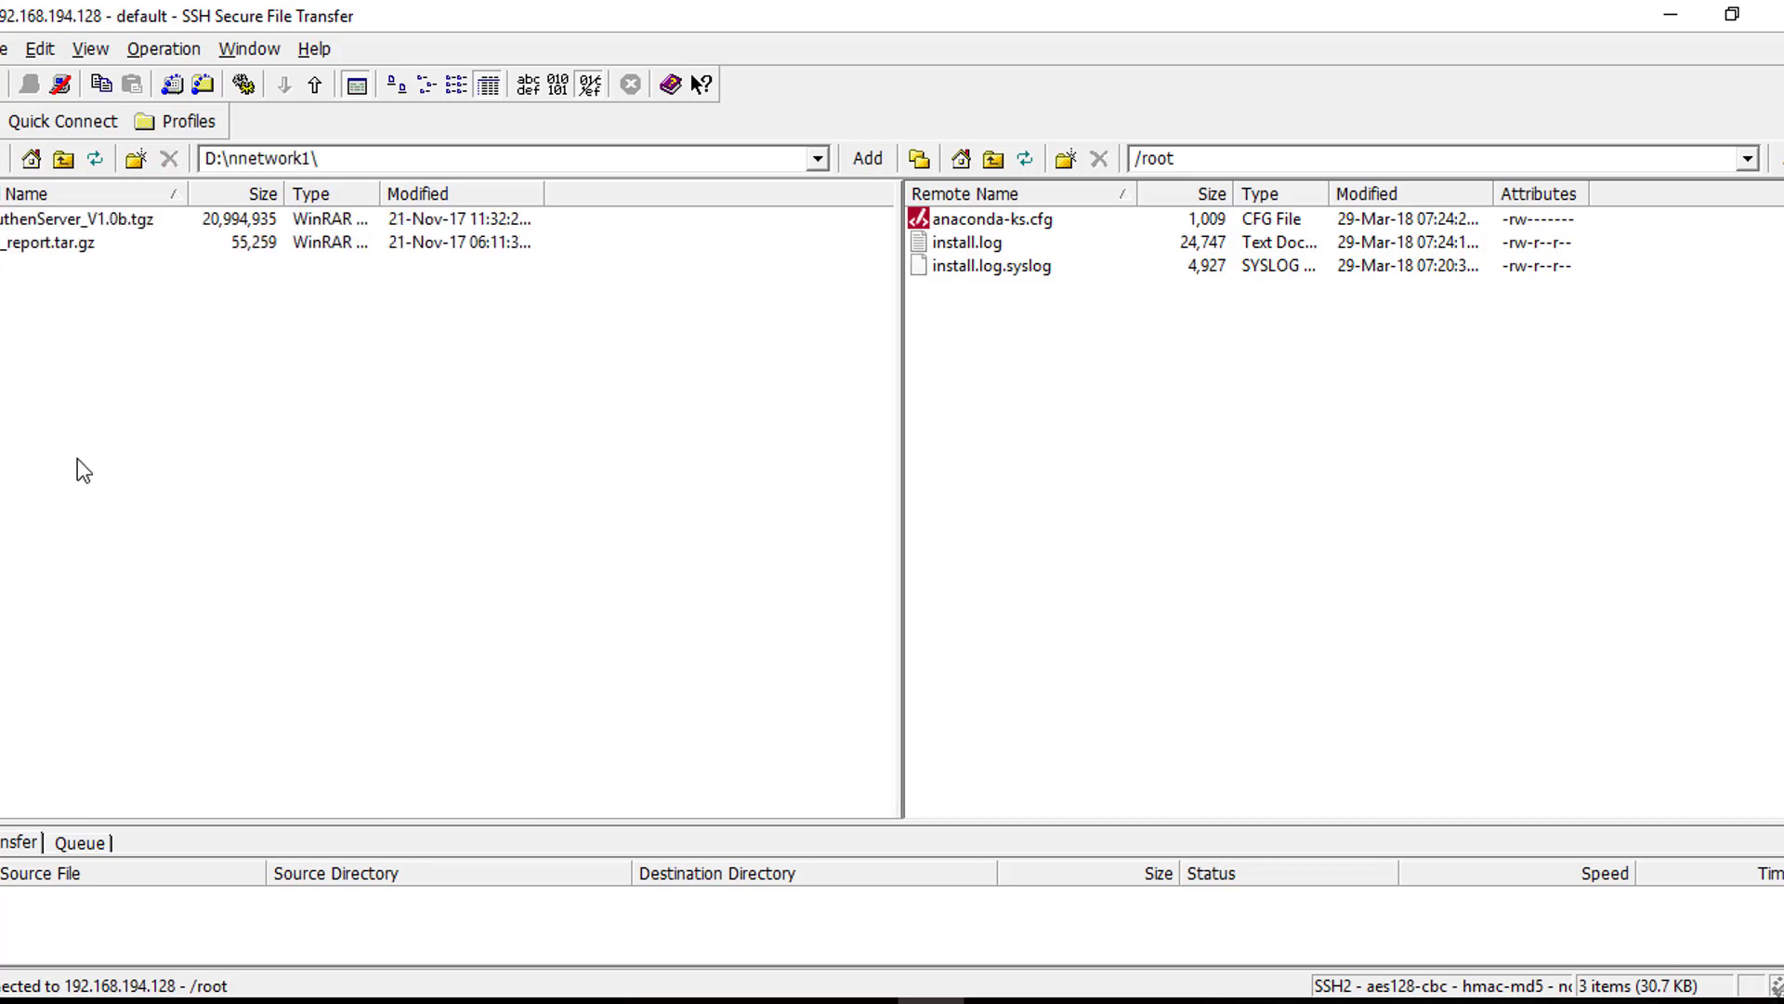
Upload AuthenServer_V1.0b.tgz and cc_report.tar.gz from the local folder to the remote /root folder
left_click_drag(11, 316, 25, 252)
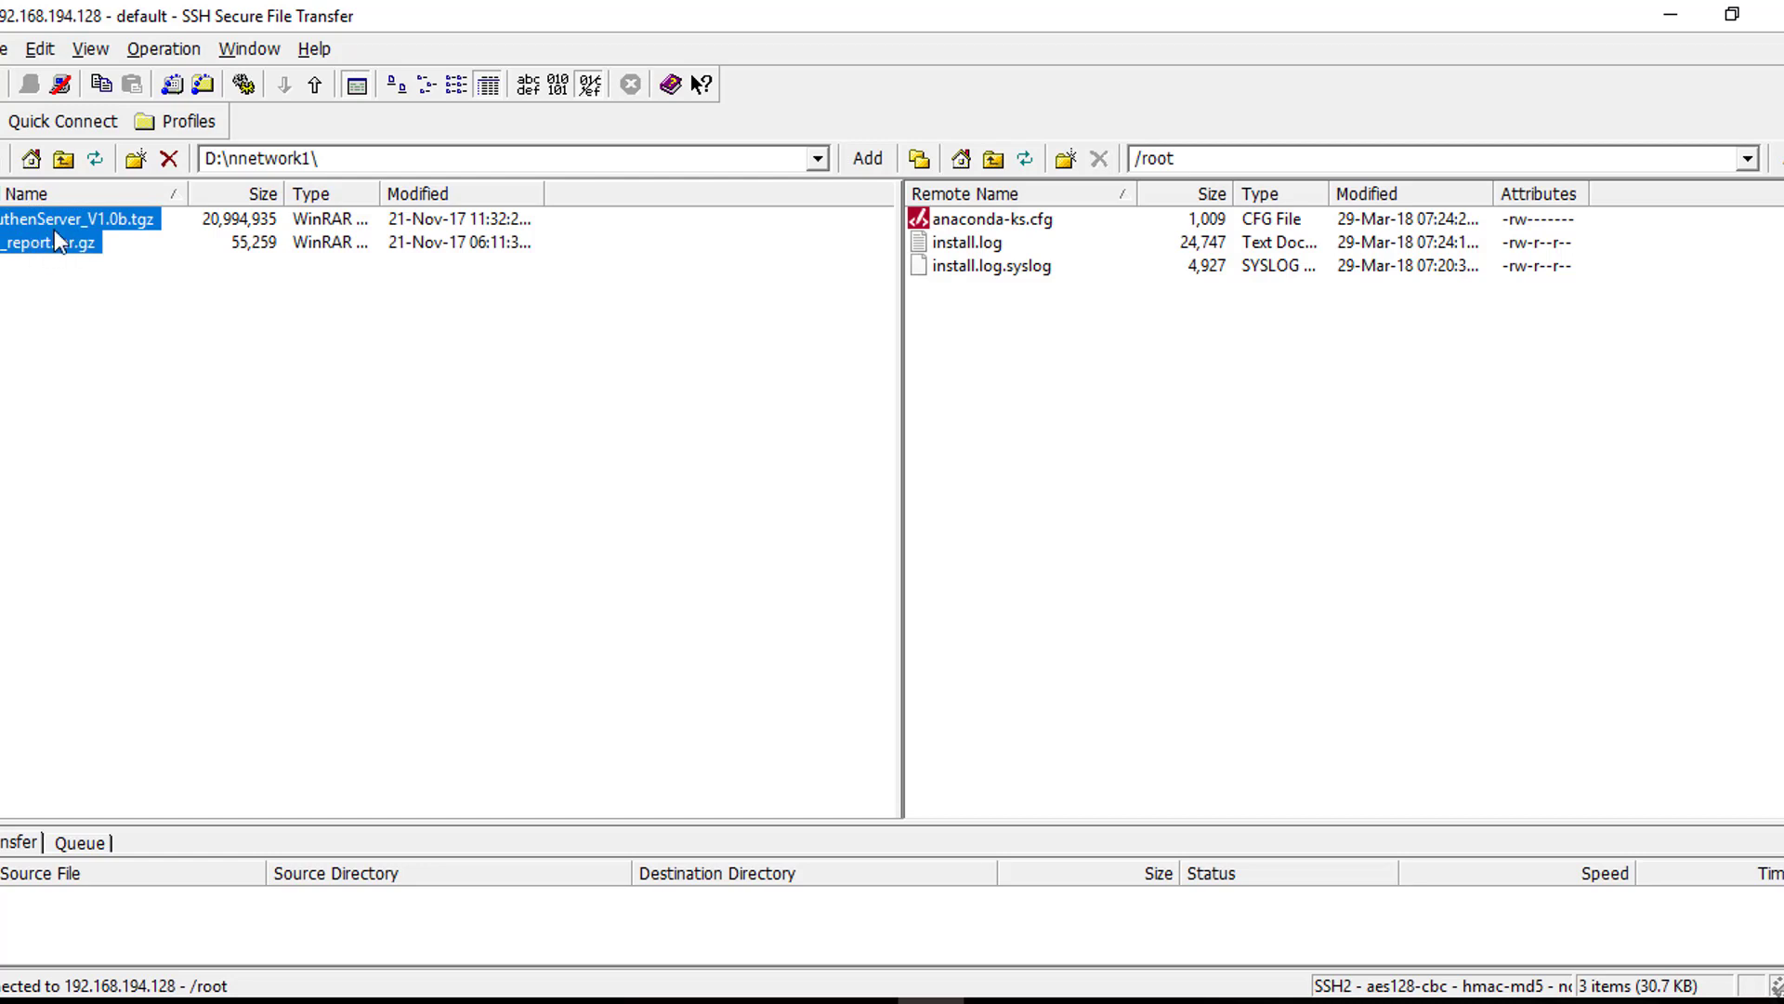
right_click(53, 232)
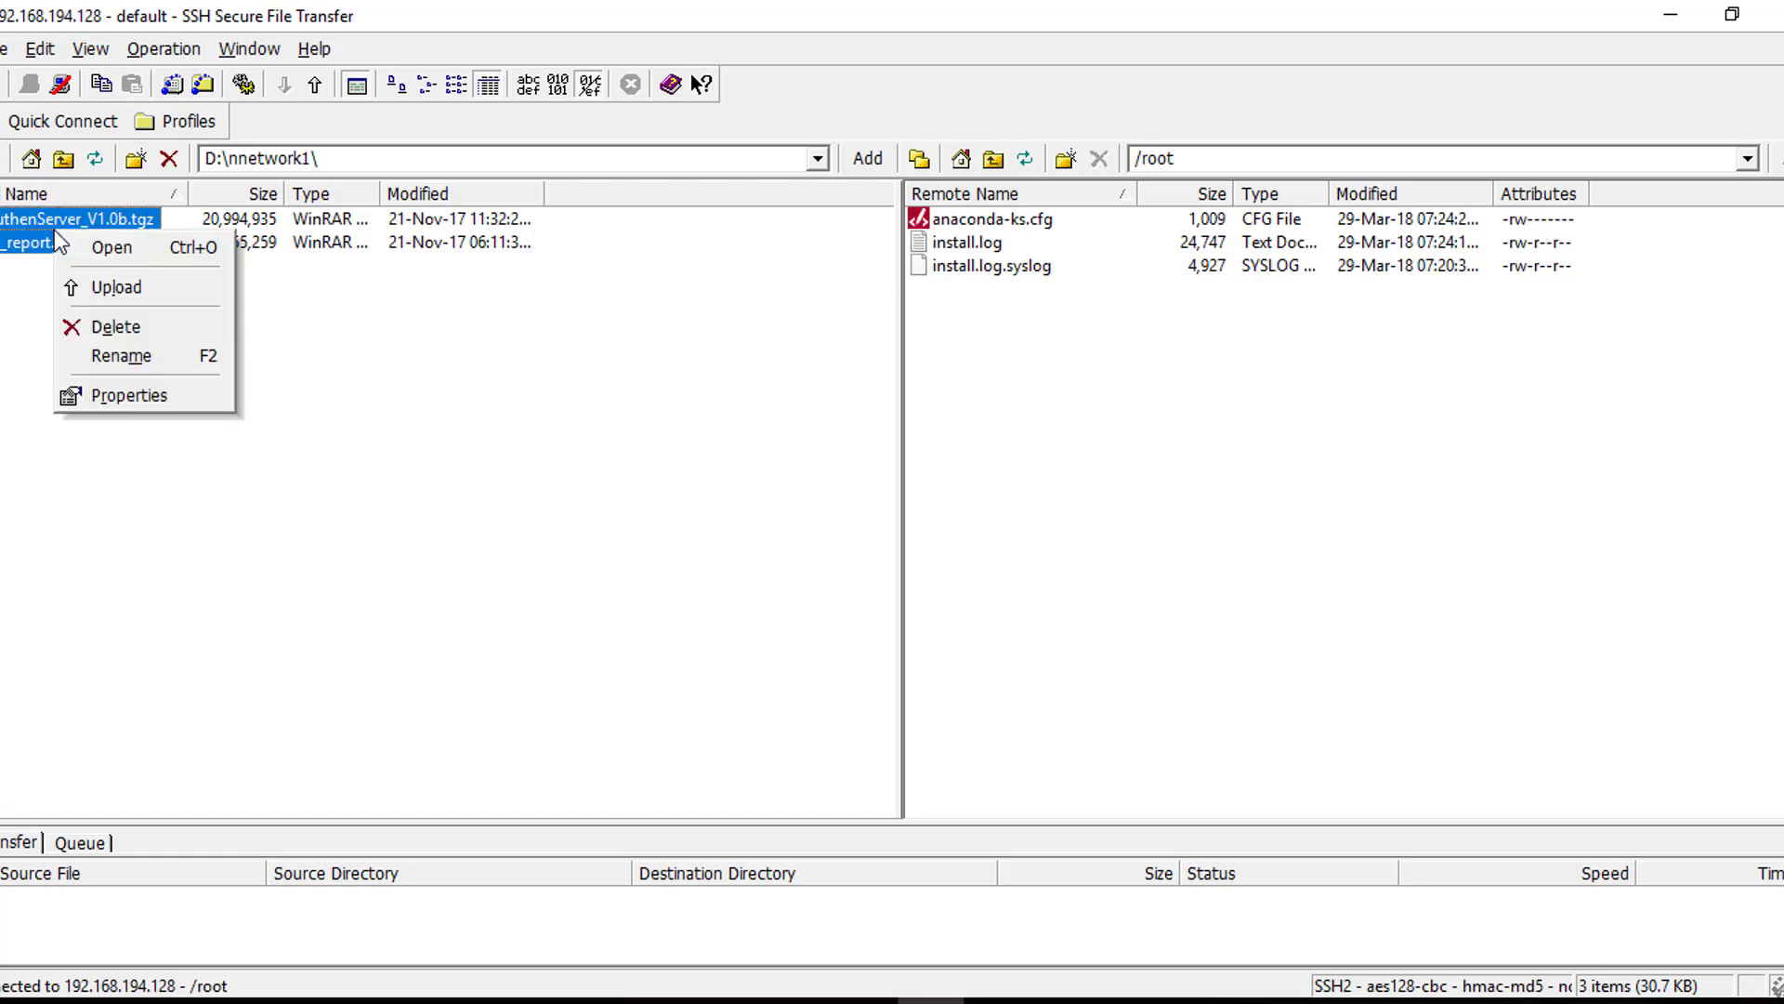
left_click(111, 287)
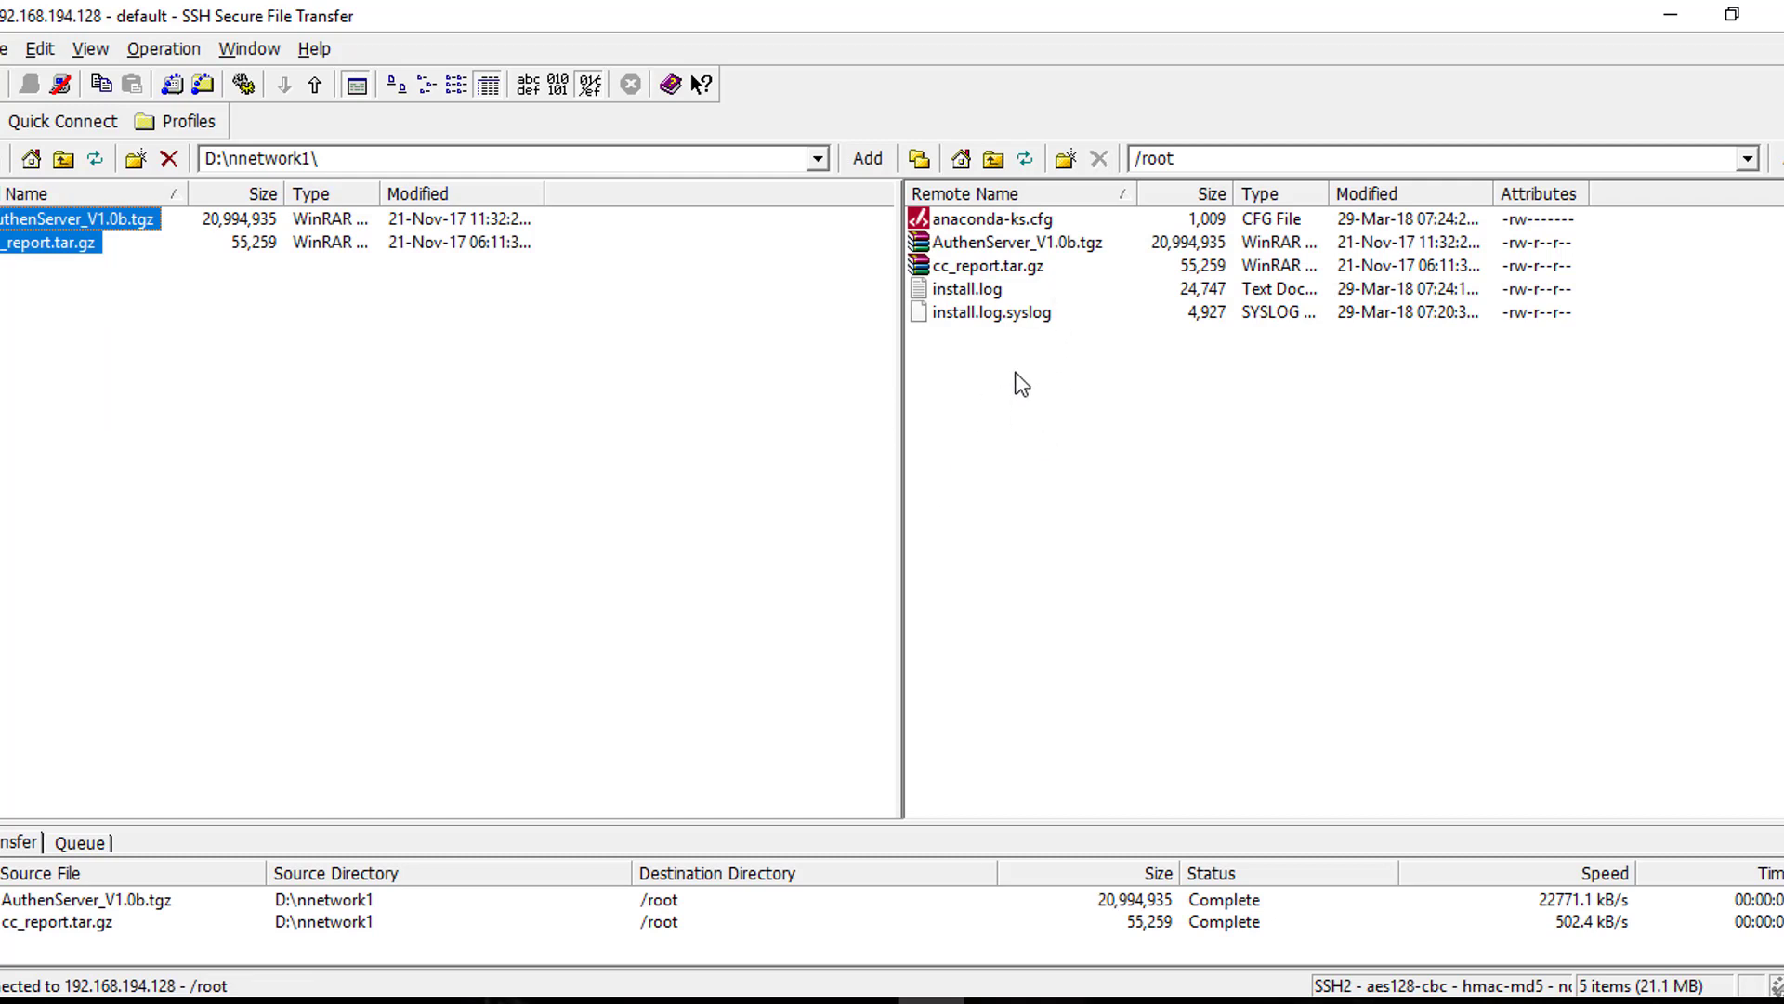
Open a new SSH terminal window for the server and move it beside the remote file list
left_click(1069, 425)
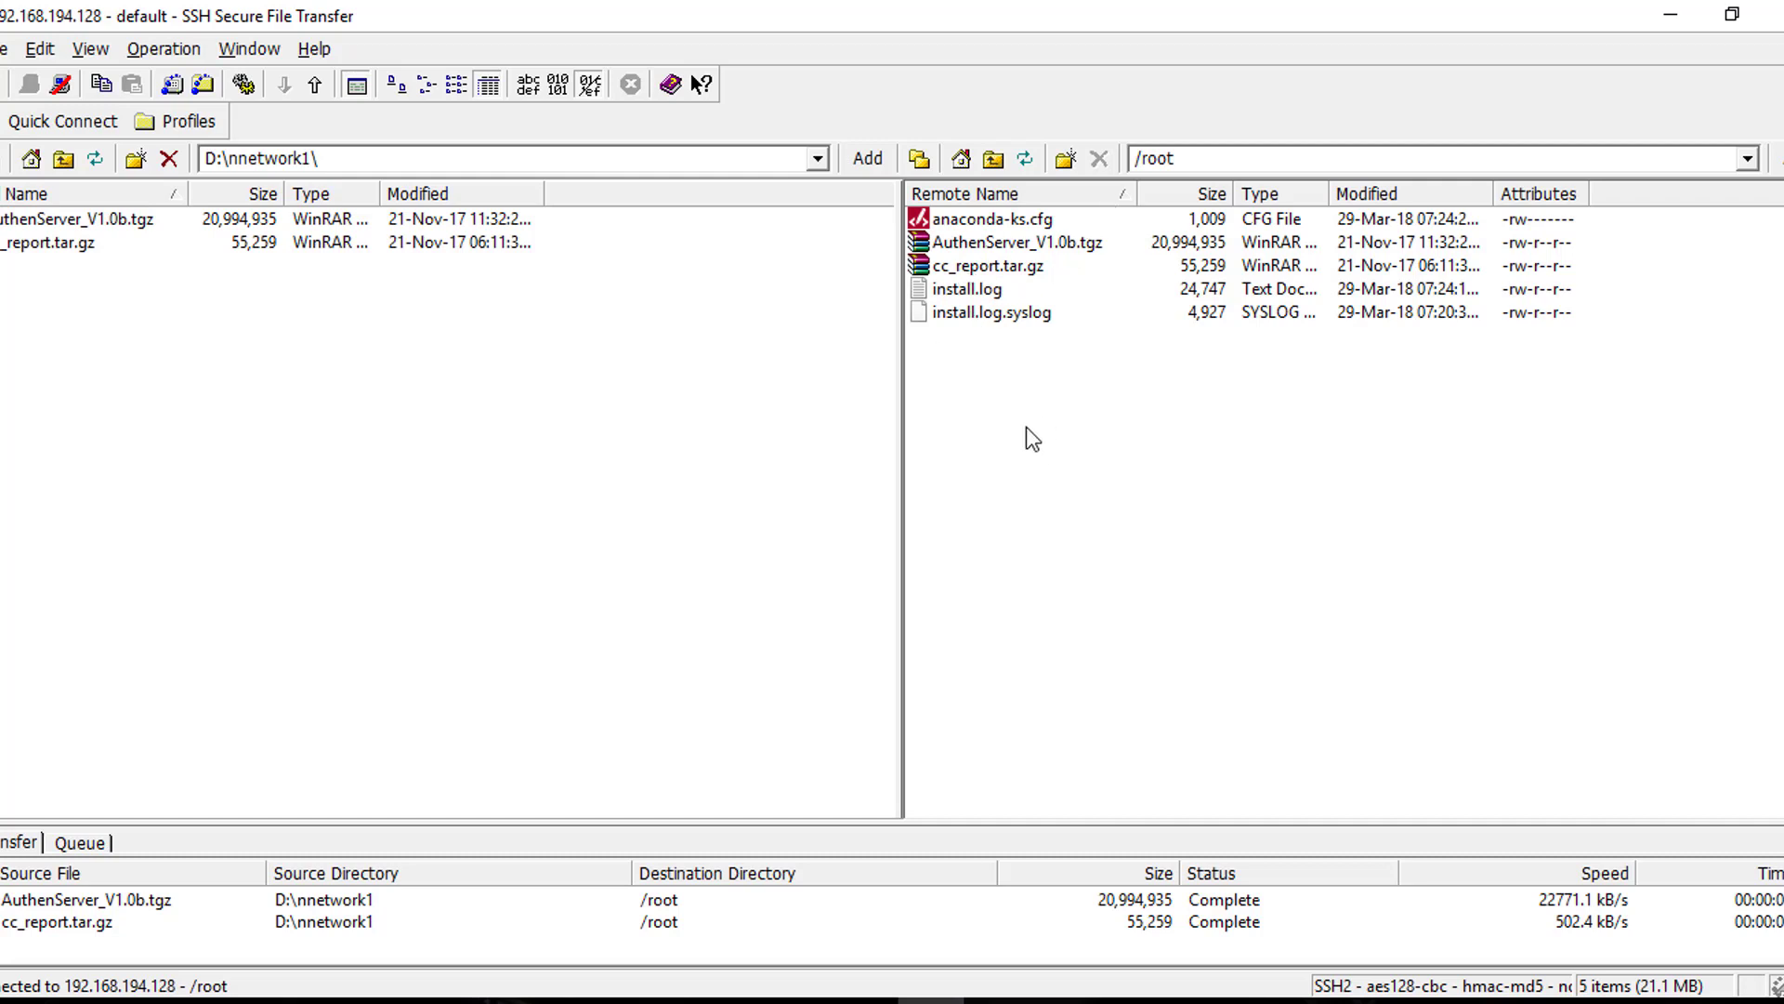
left_click(1026, 243)
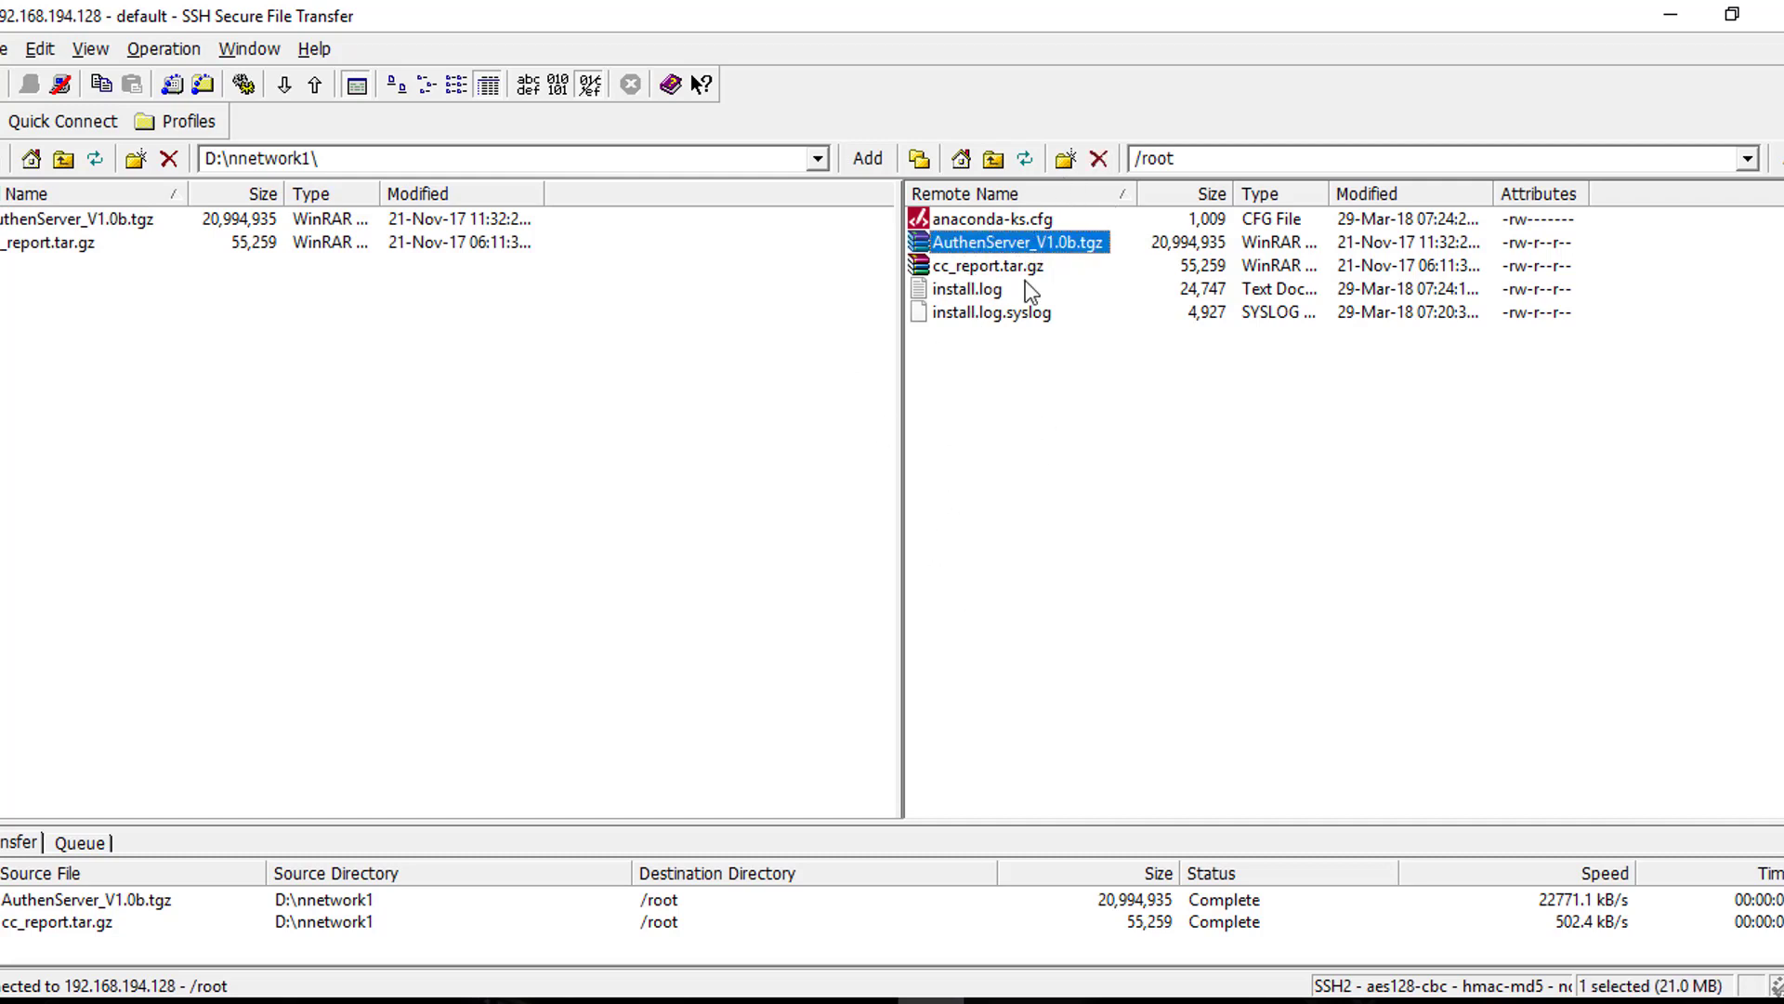
left_click(1006, 437)
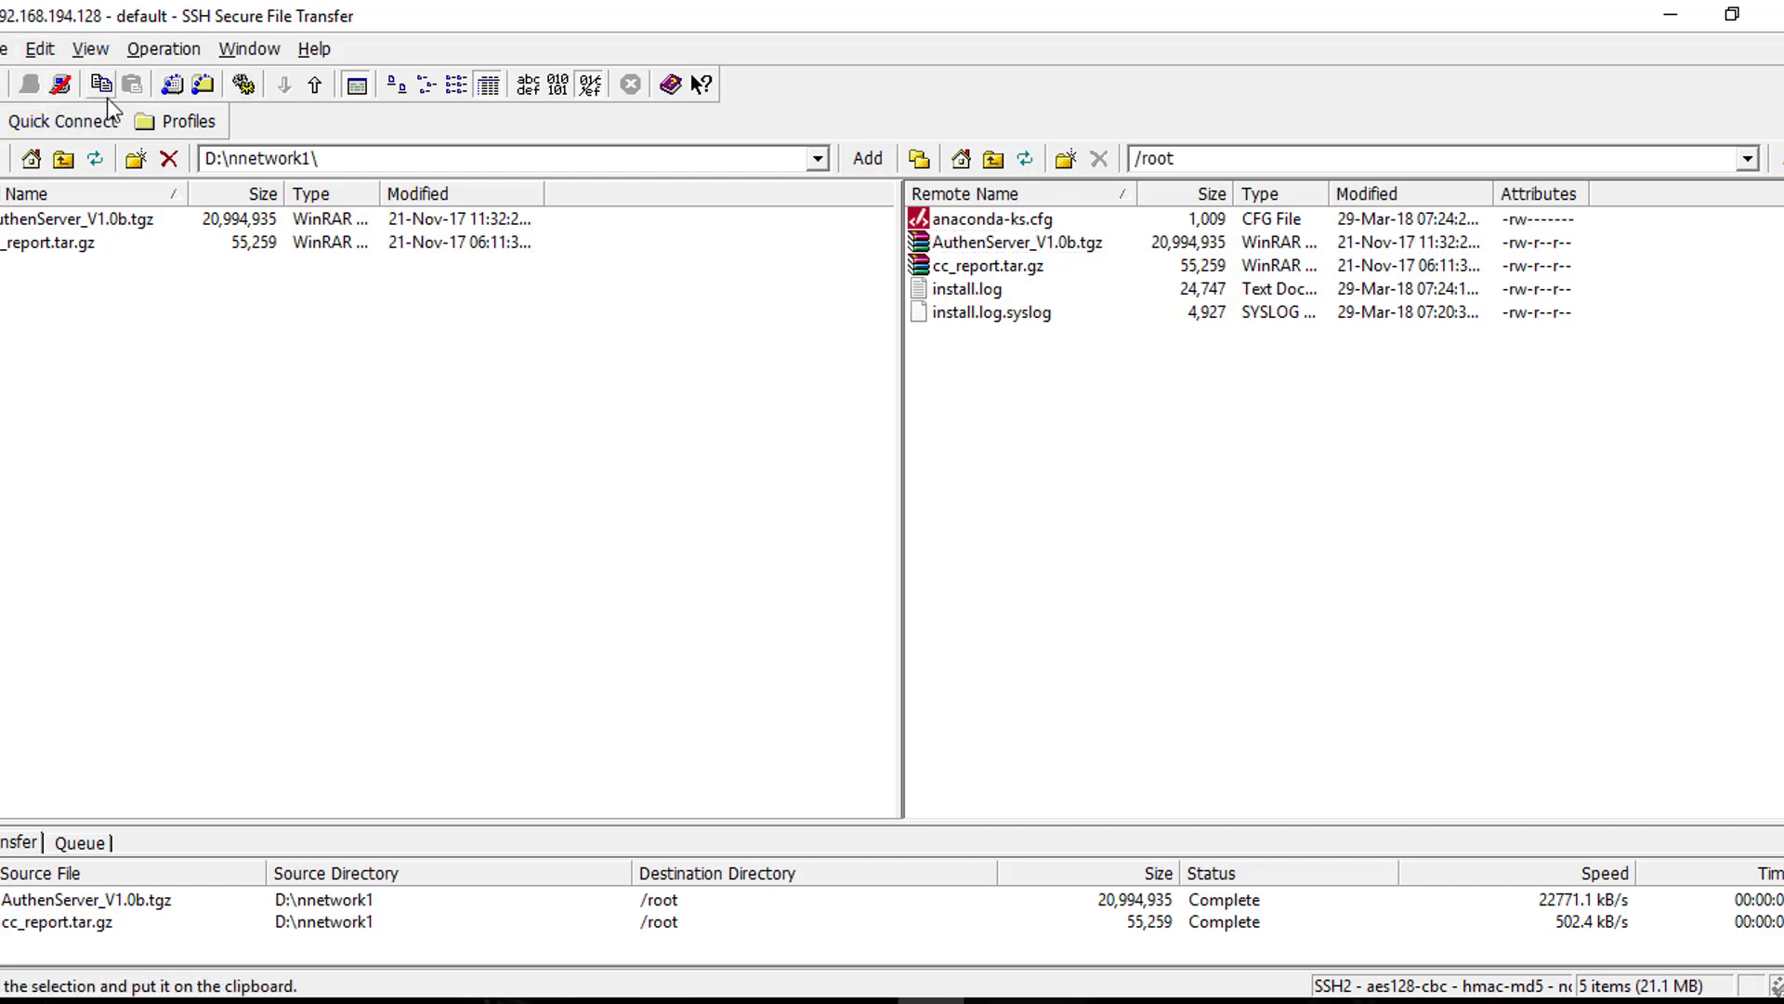
left_click(173, 88)
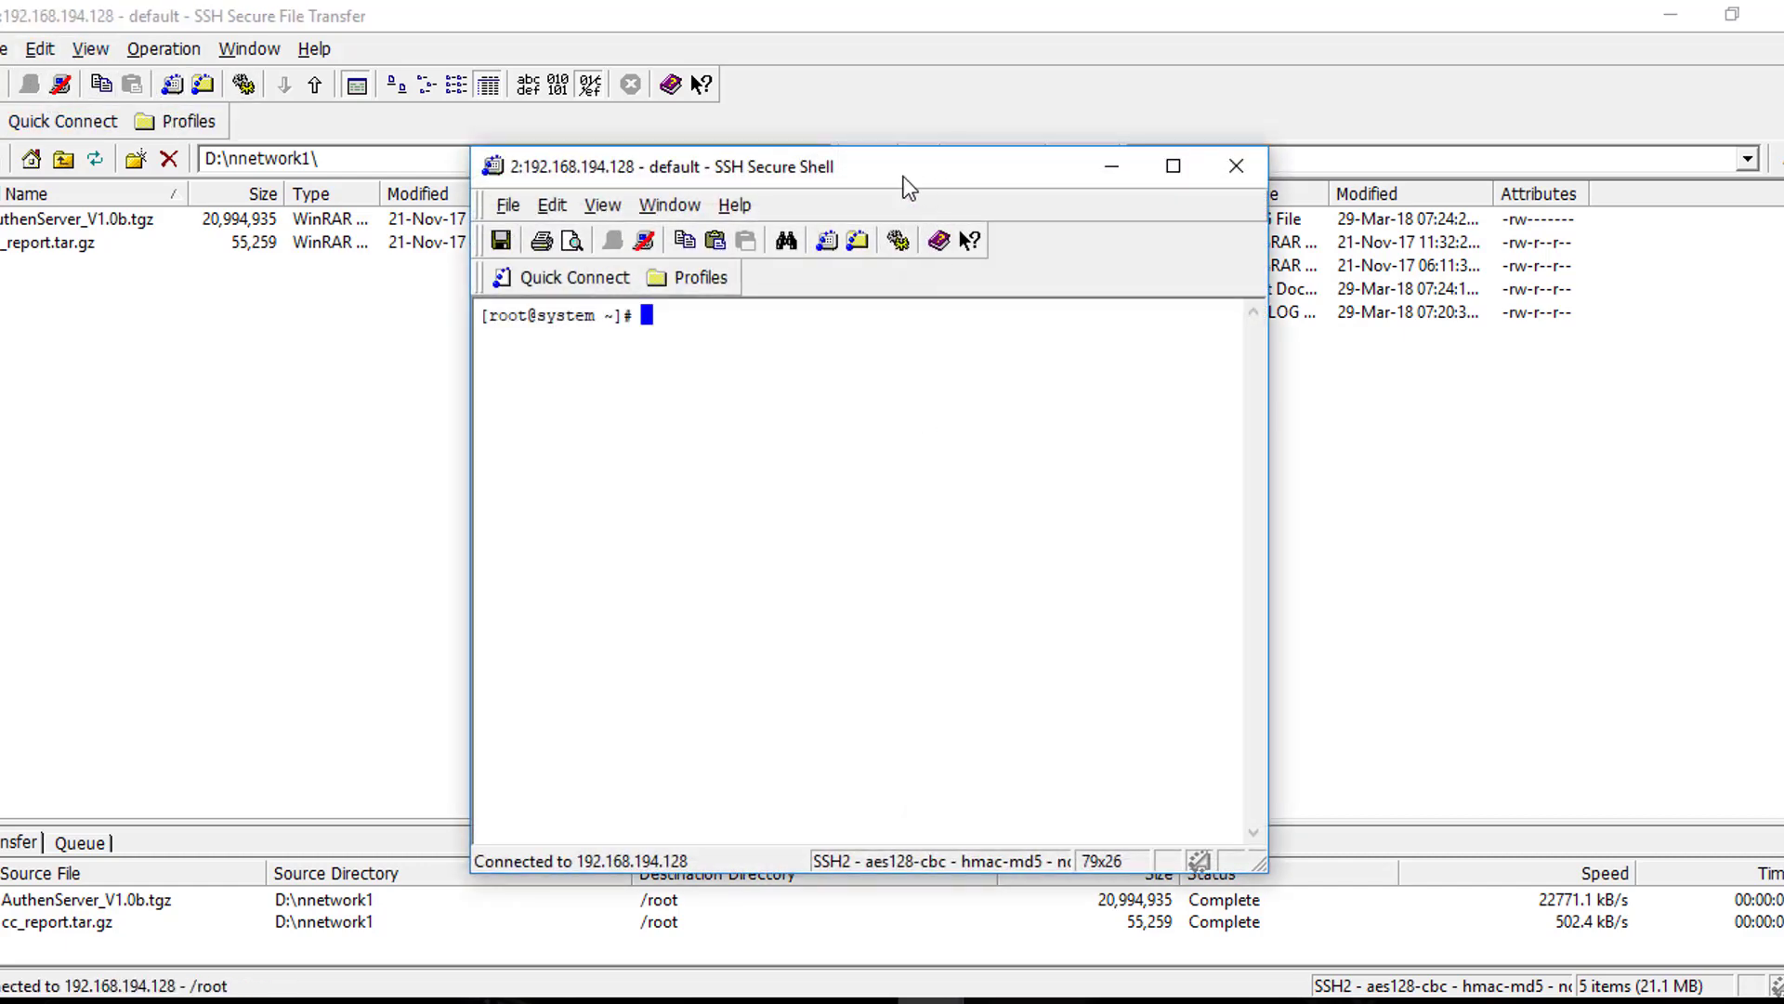
left_click_drag(909, 186, 508, 169)
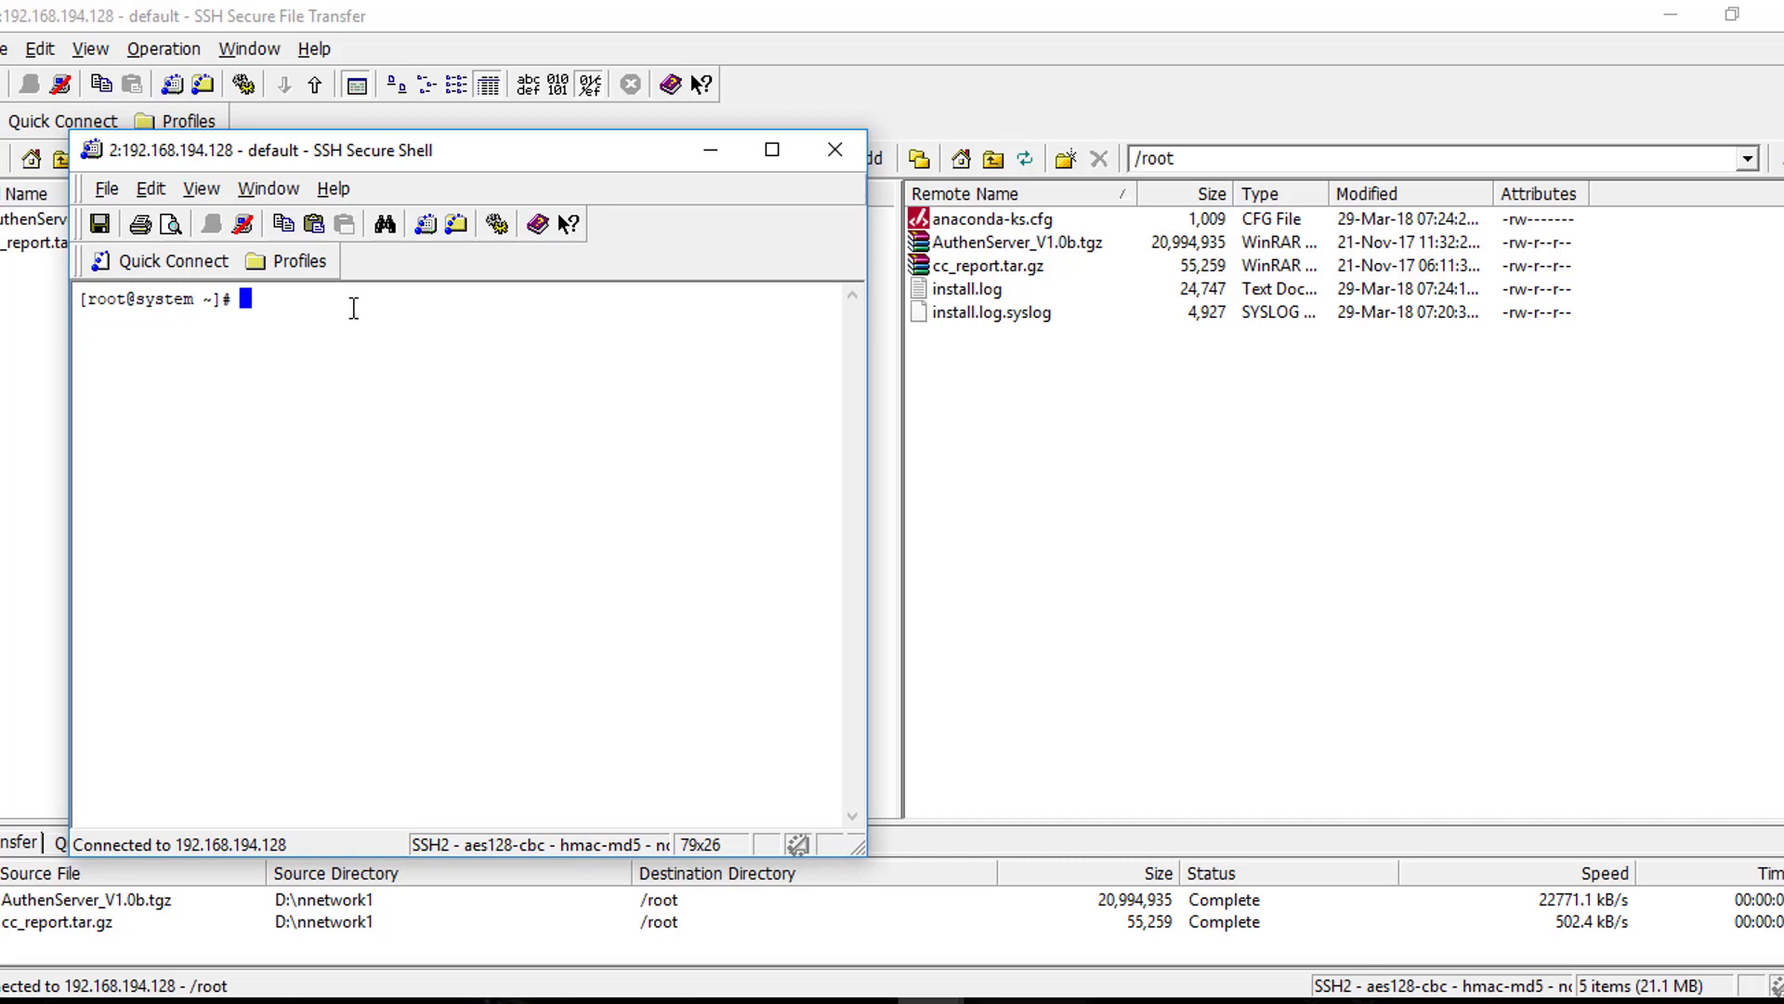
List the home directory, then extract the archive with tar -zxvf AuthenServer_V1.0b.tgz
type("dir")
key("Return")
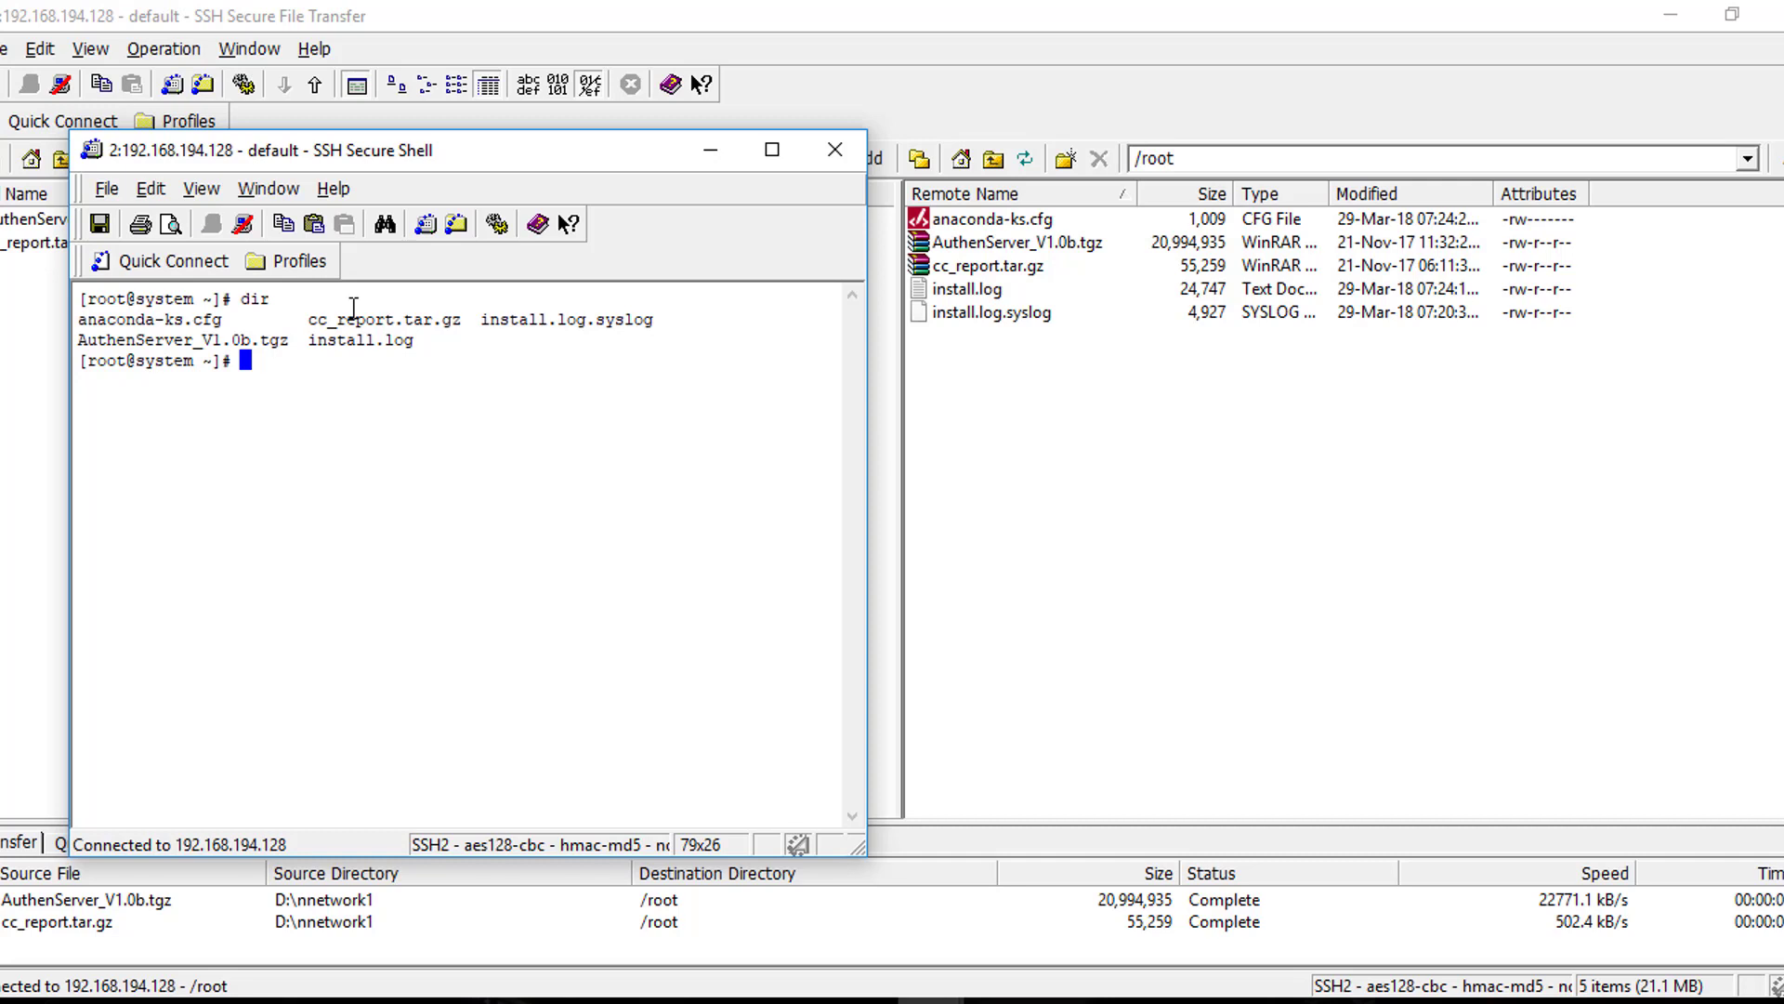
type("tar -")
type("zxvf")
left_click_drag(551, 322, 555, 327)
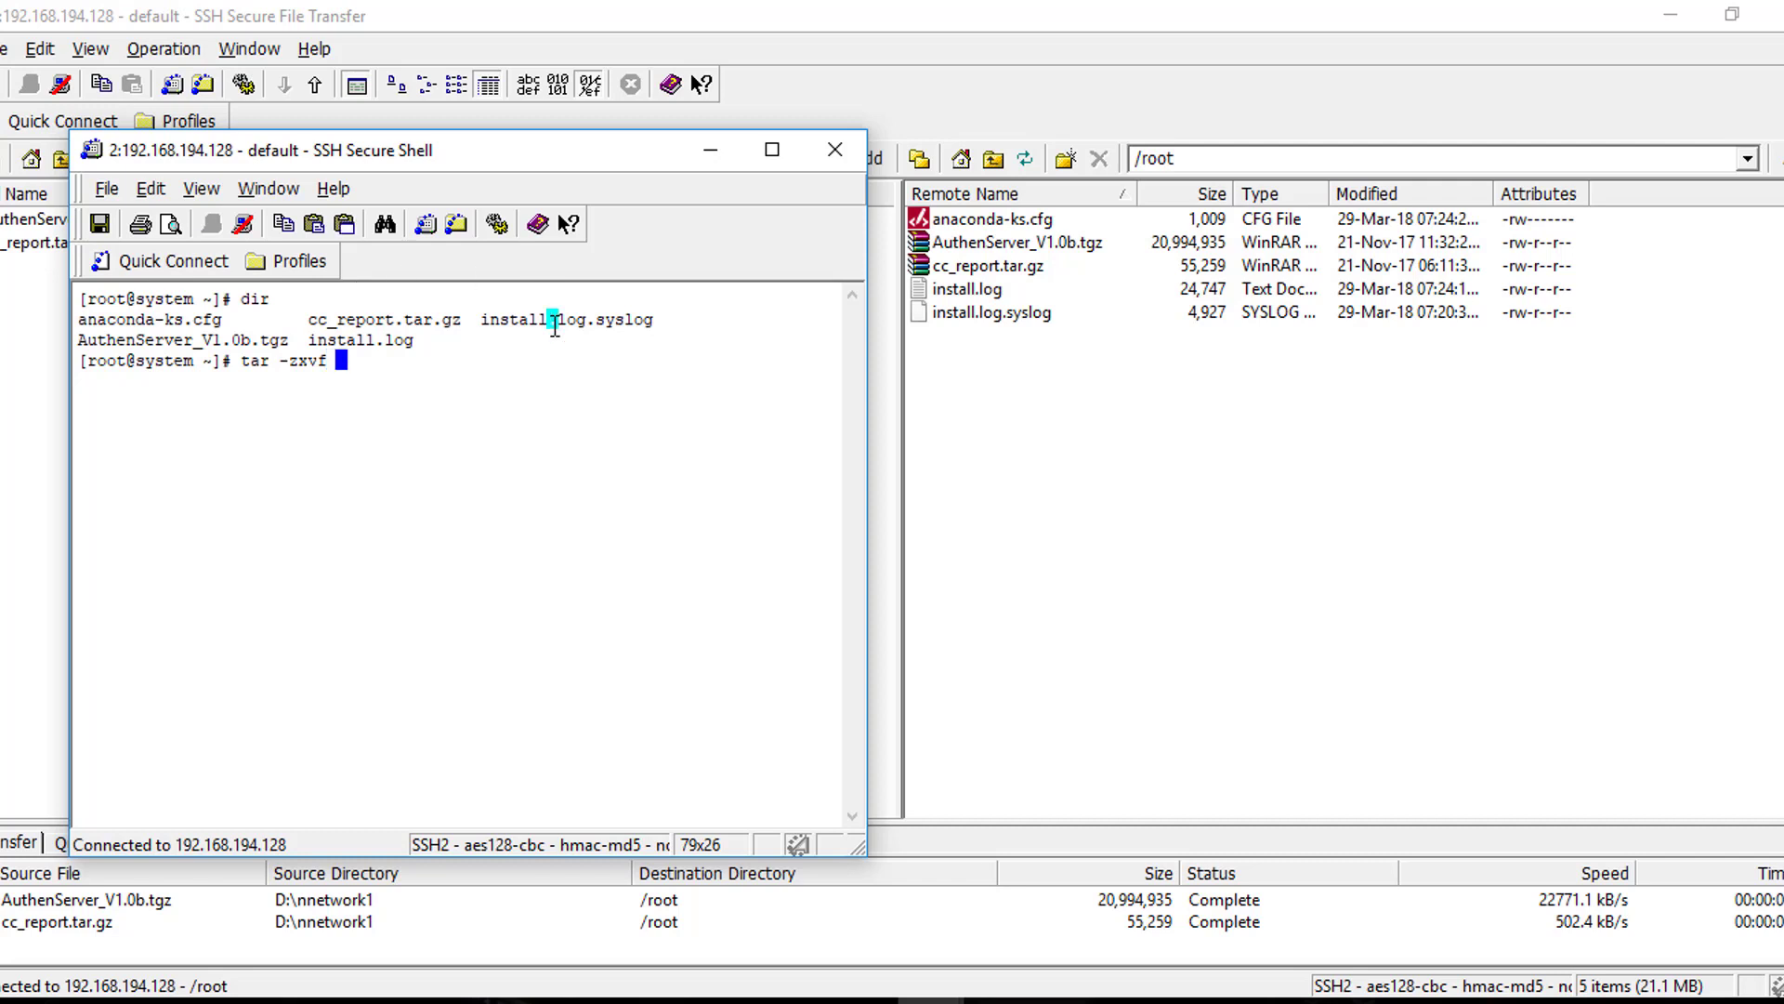
type("AuthenServer")
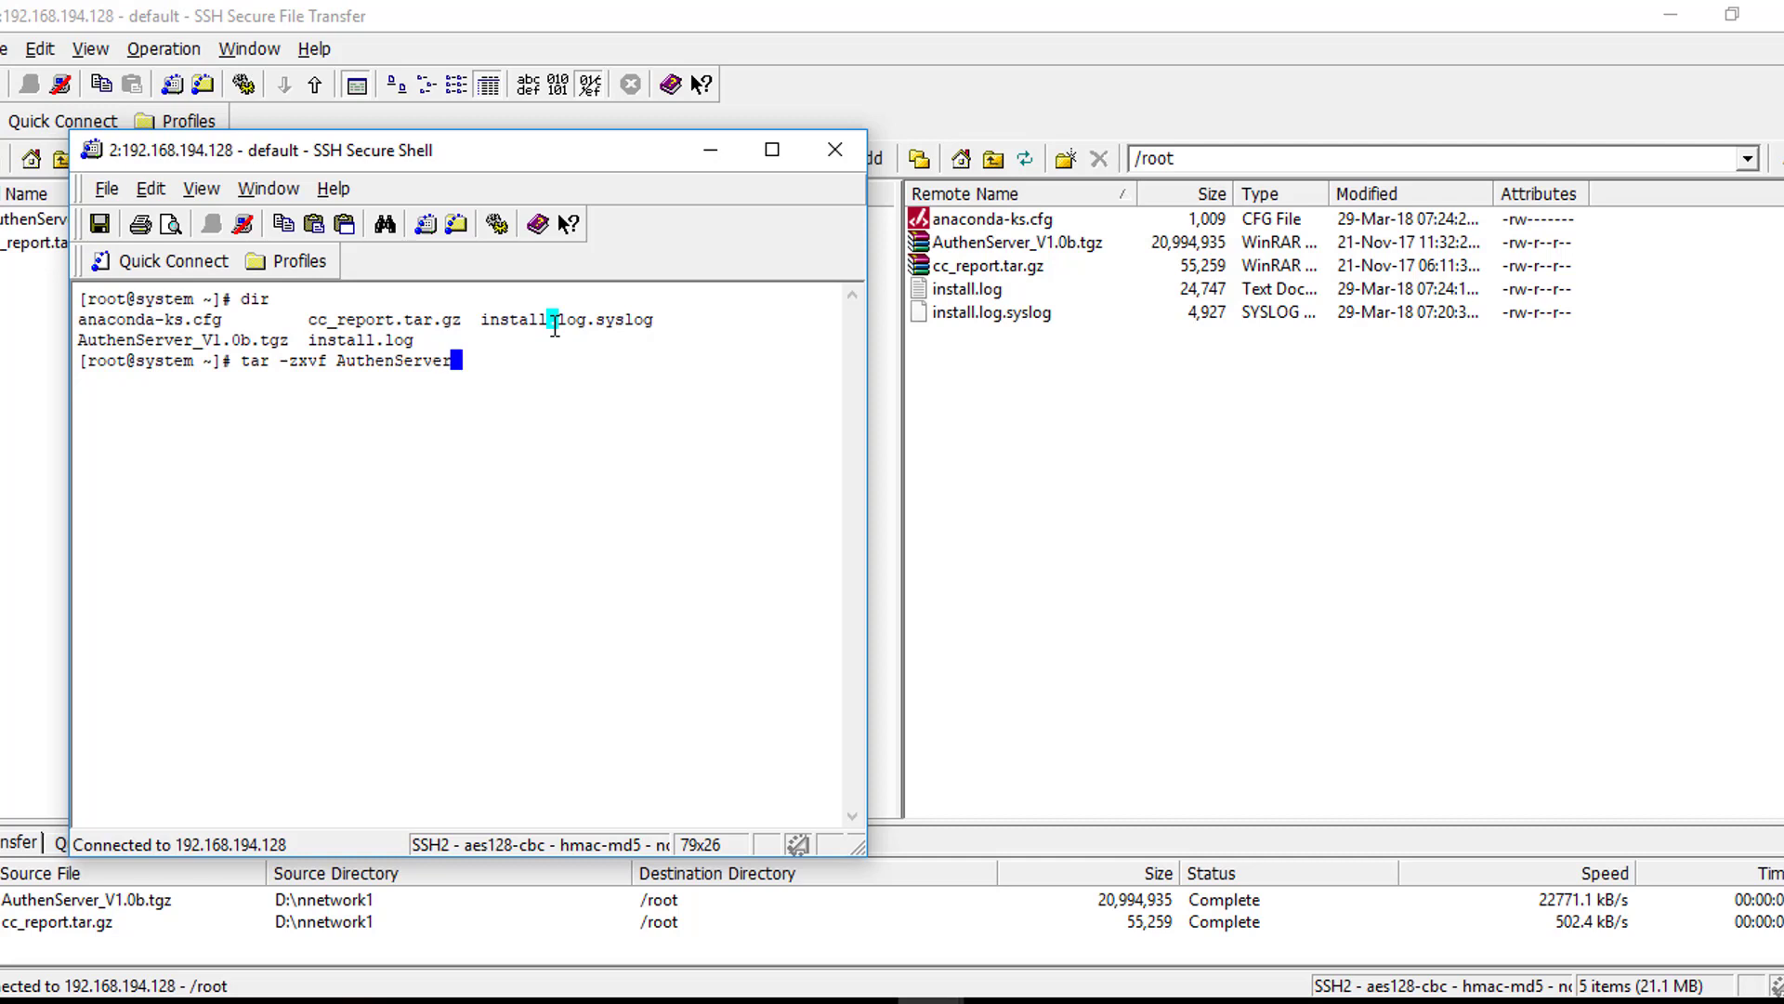
type("_V1.0b.tgz")
key("Return")
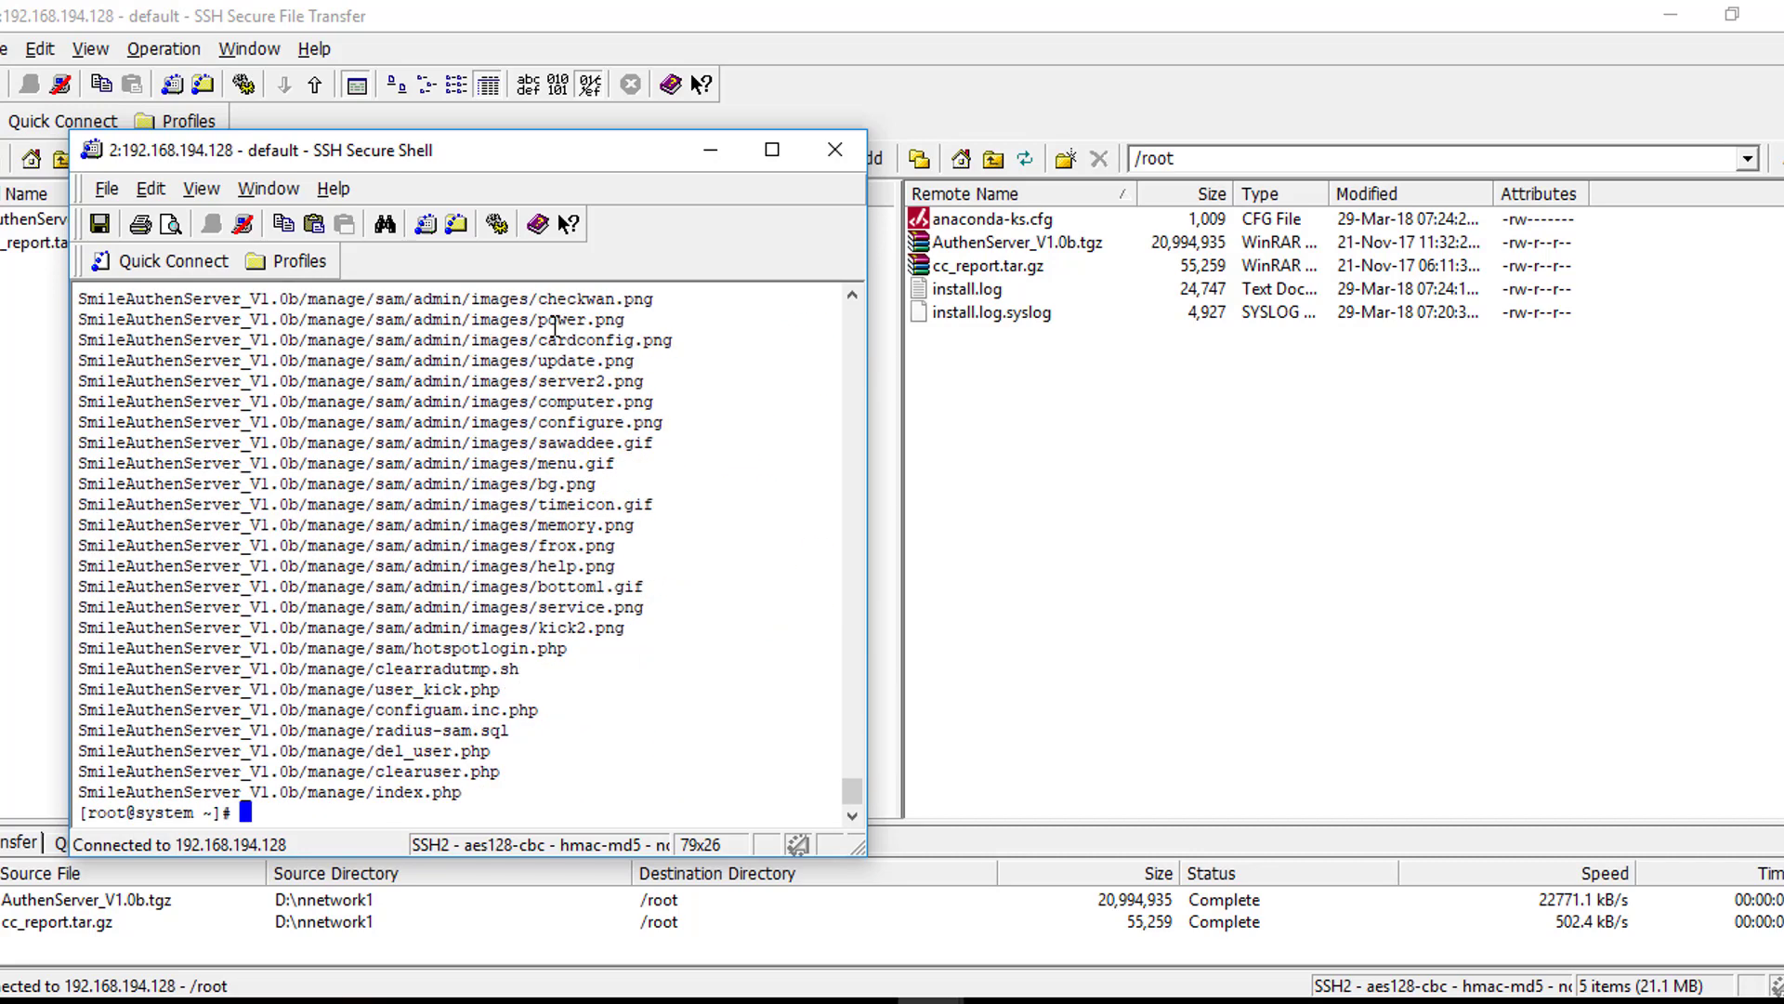
Refresh the remote file list and open the extracted SmileAuthenServer_V1.0b folder
right_click(1122, 382)
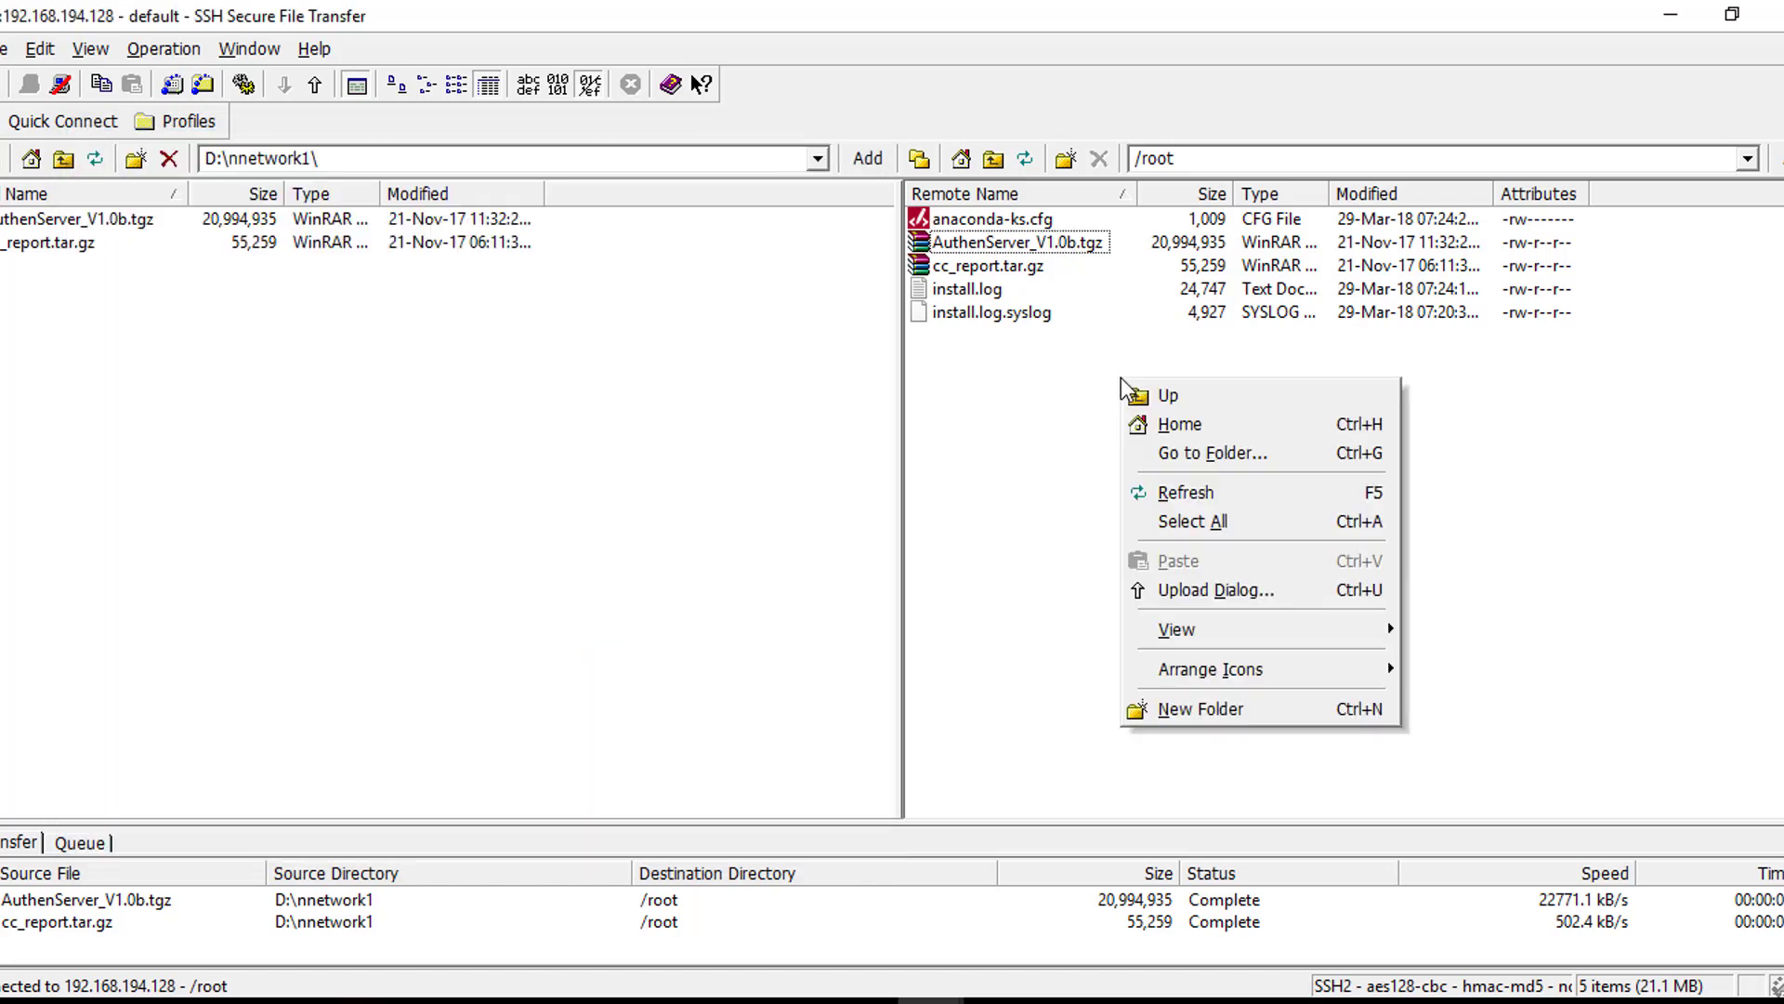
left_click(1191, 491)
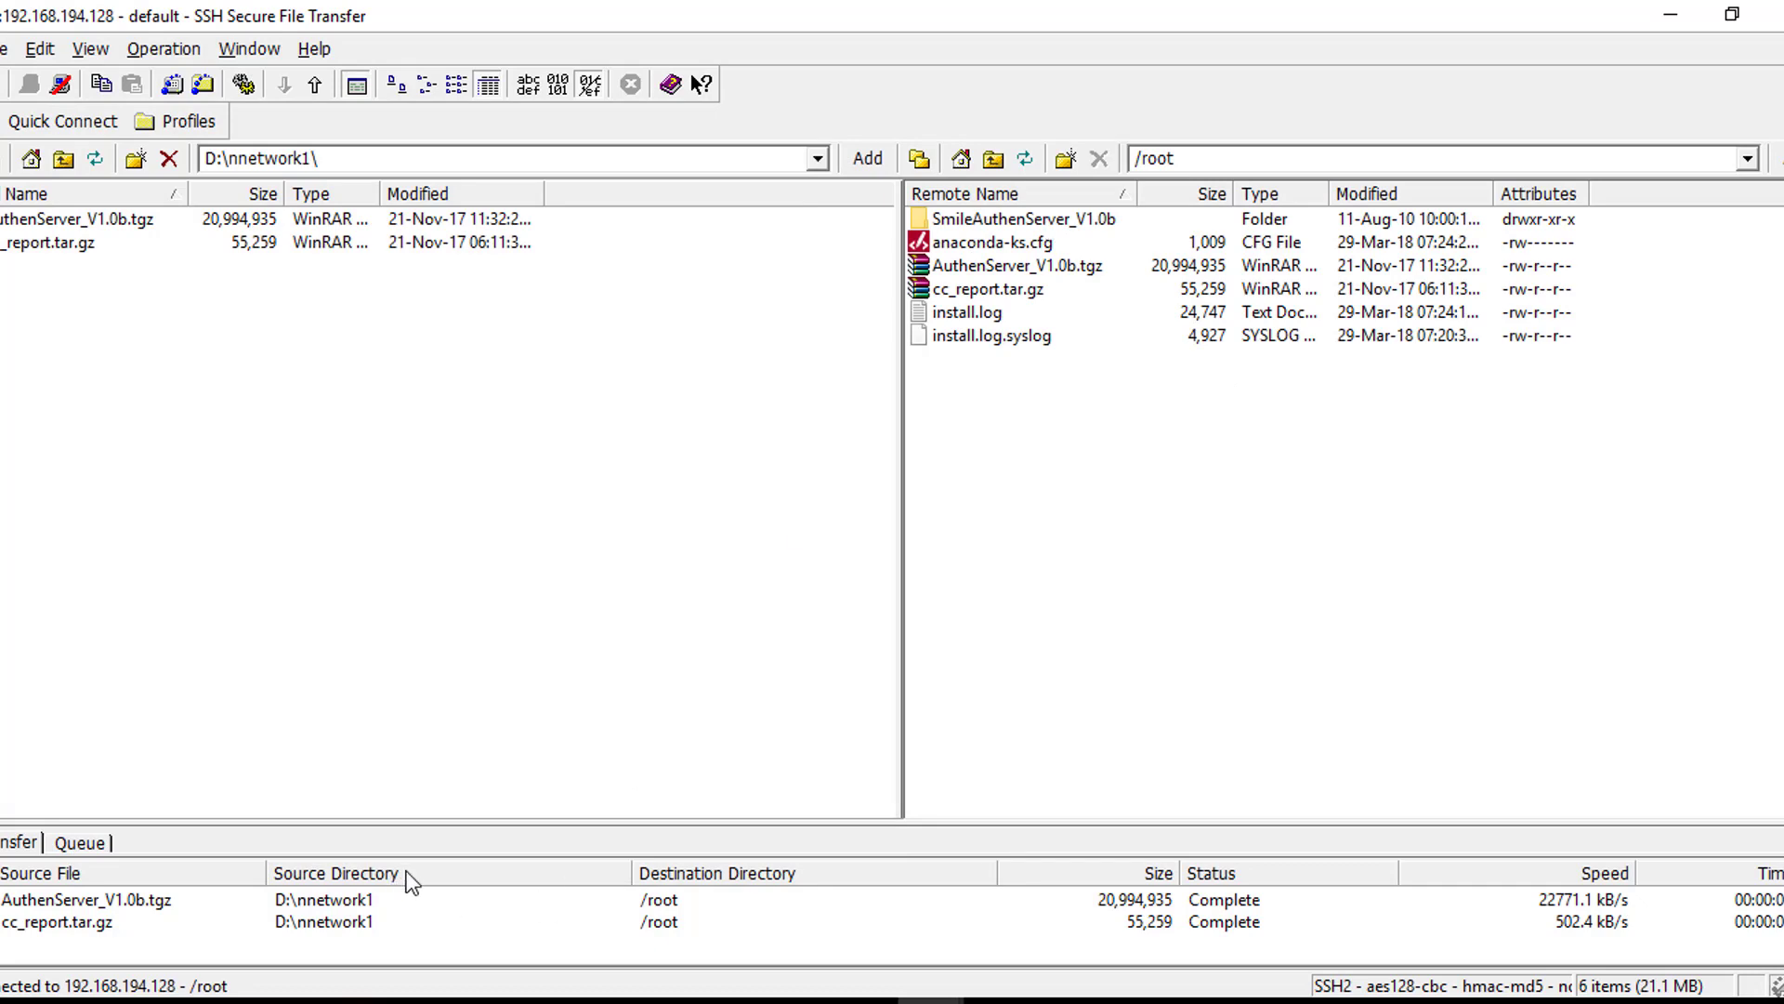
mouse_move(1068, 1000)
left_click(1069, 915)
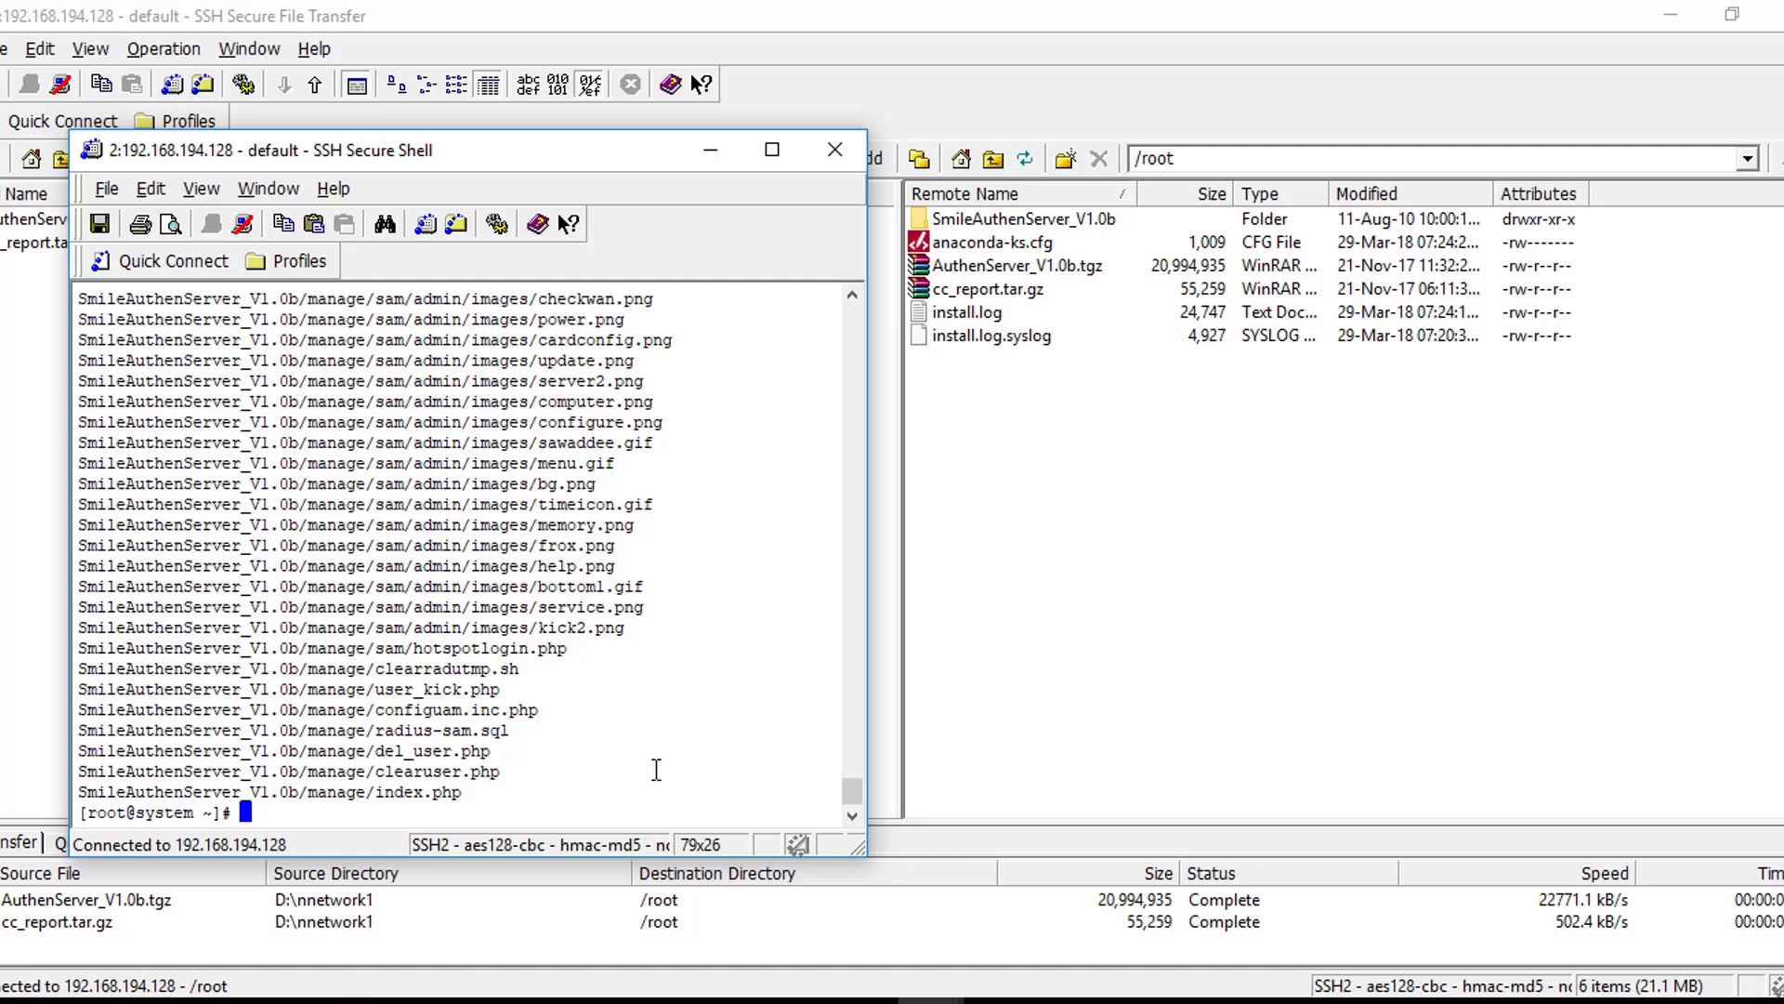
double_click(1024, 219)
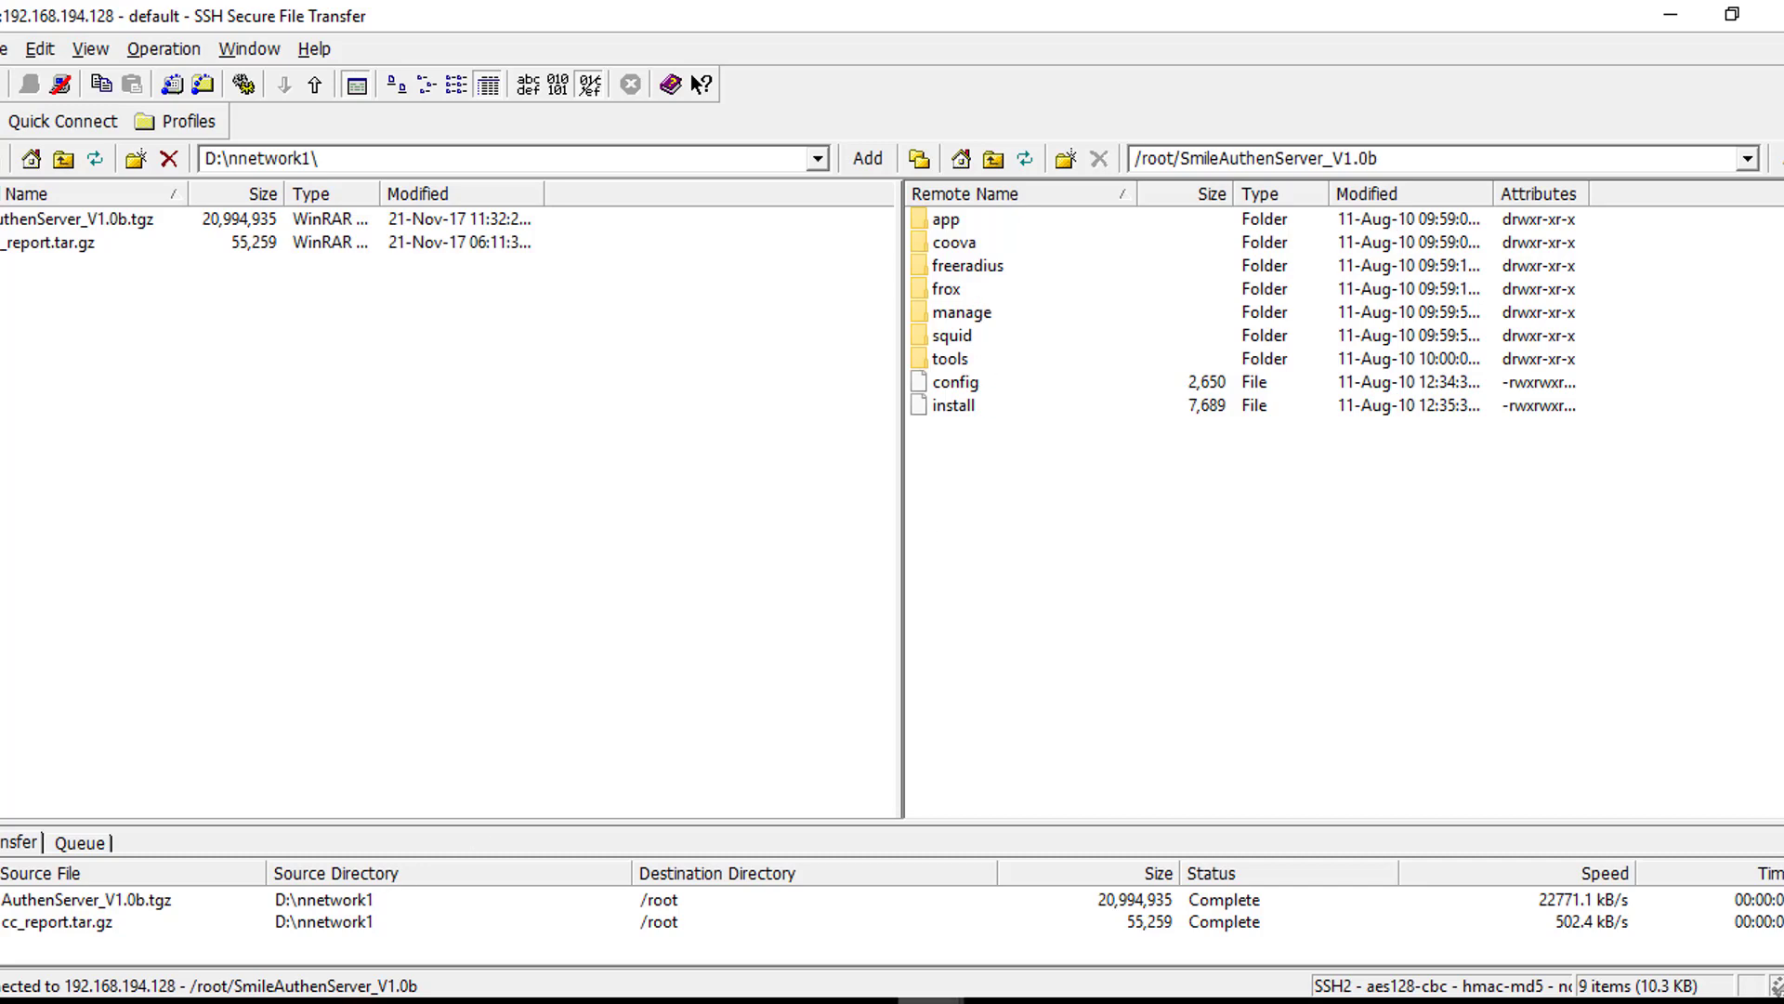
List the home directory in the terminal and change into SmileAuthenServer_V1.0b with cd
mouse_move(931, 999)
left_click(1024, 900)
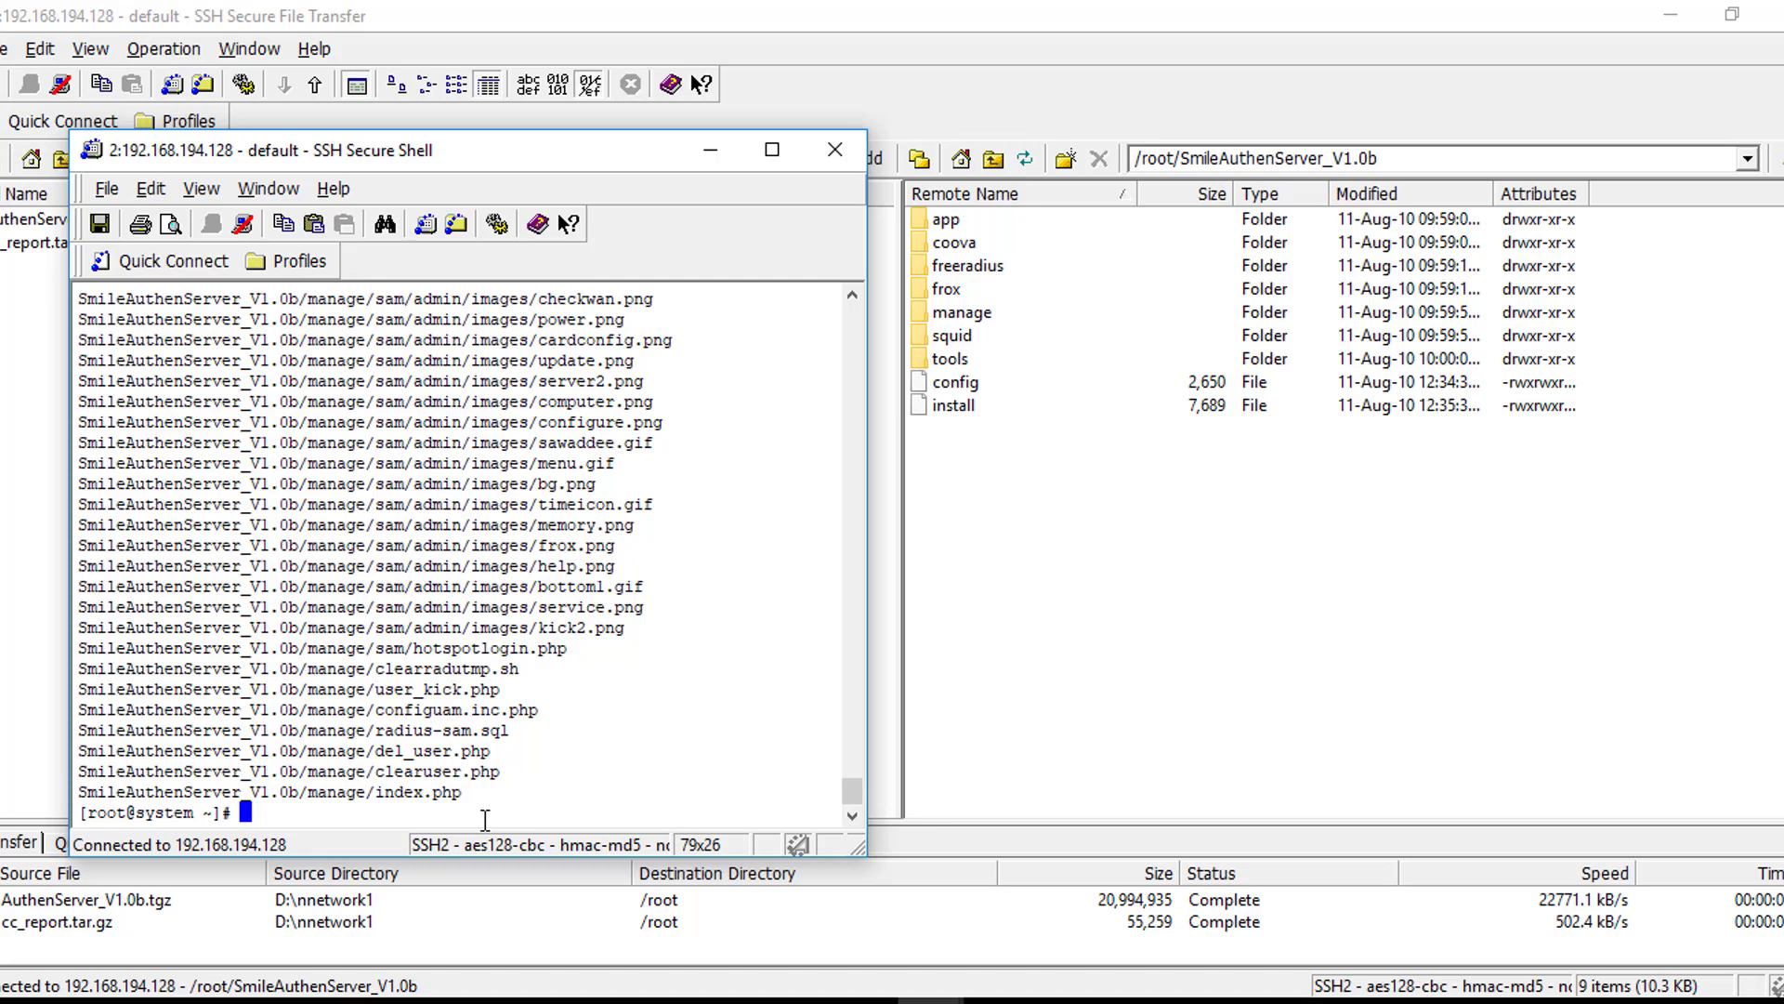
type("dir")
key("Return")
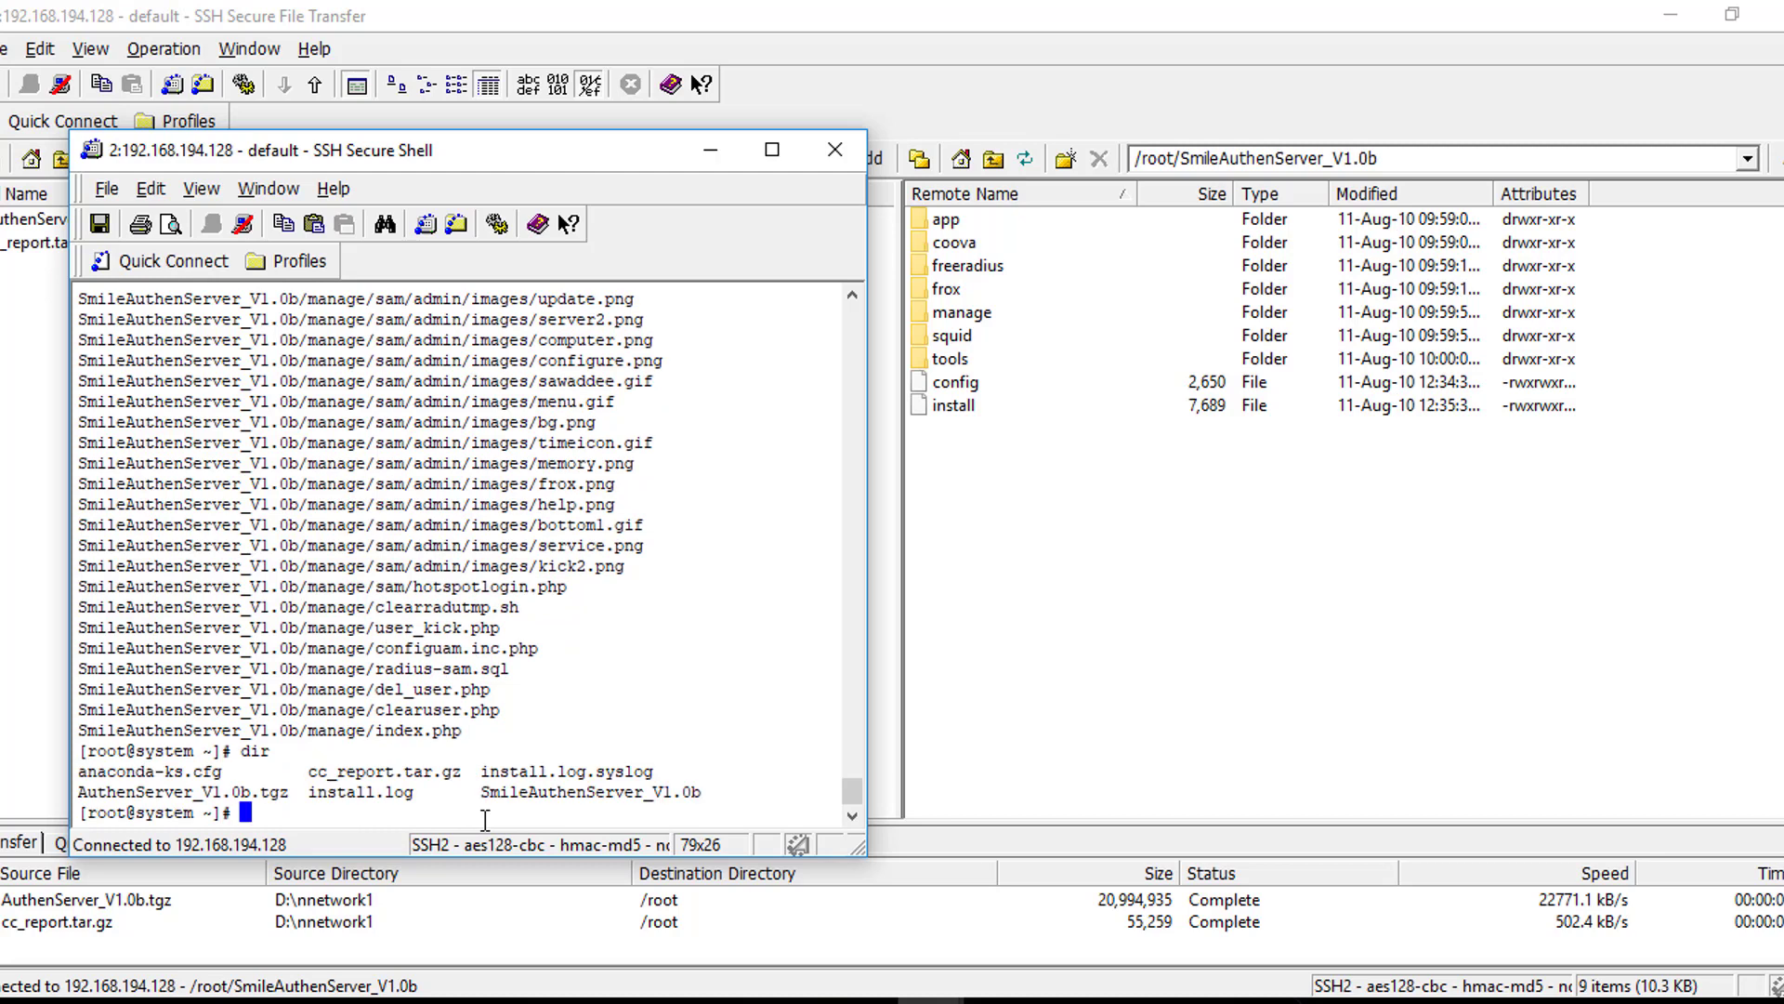
type("cd SmileAu")
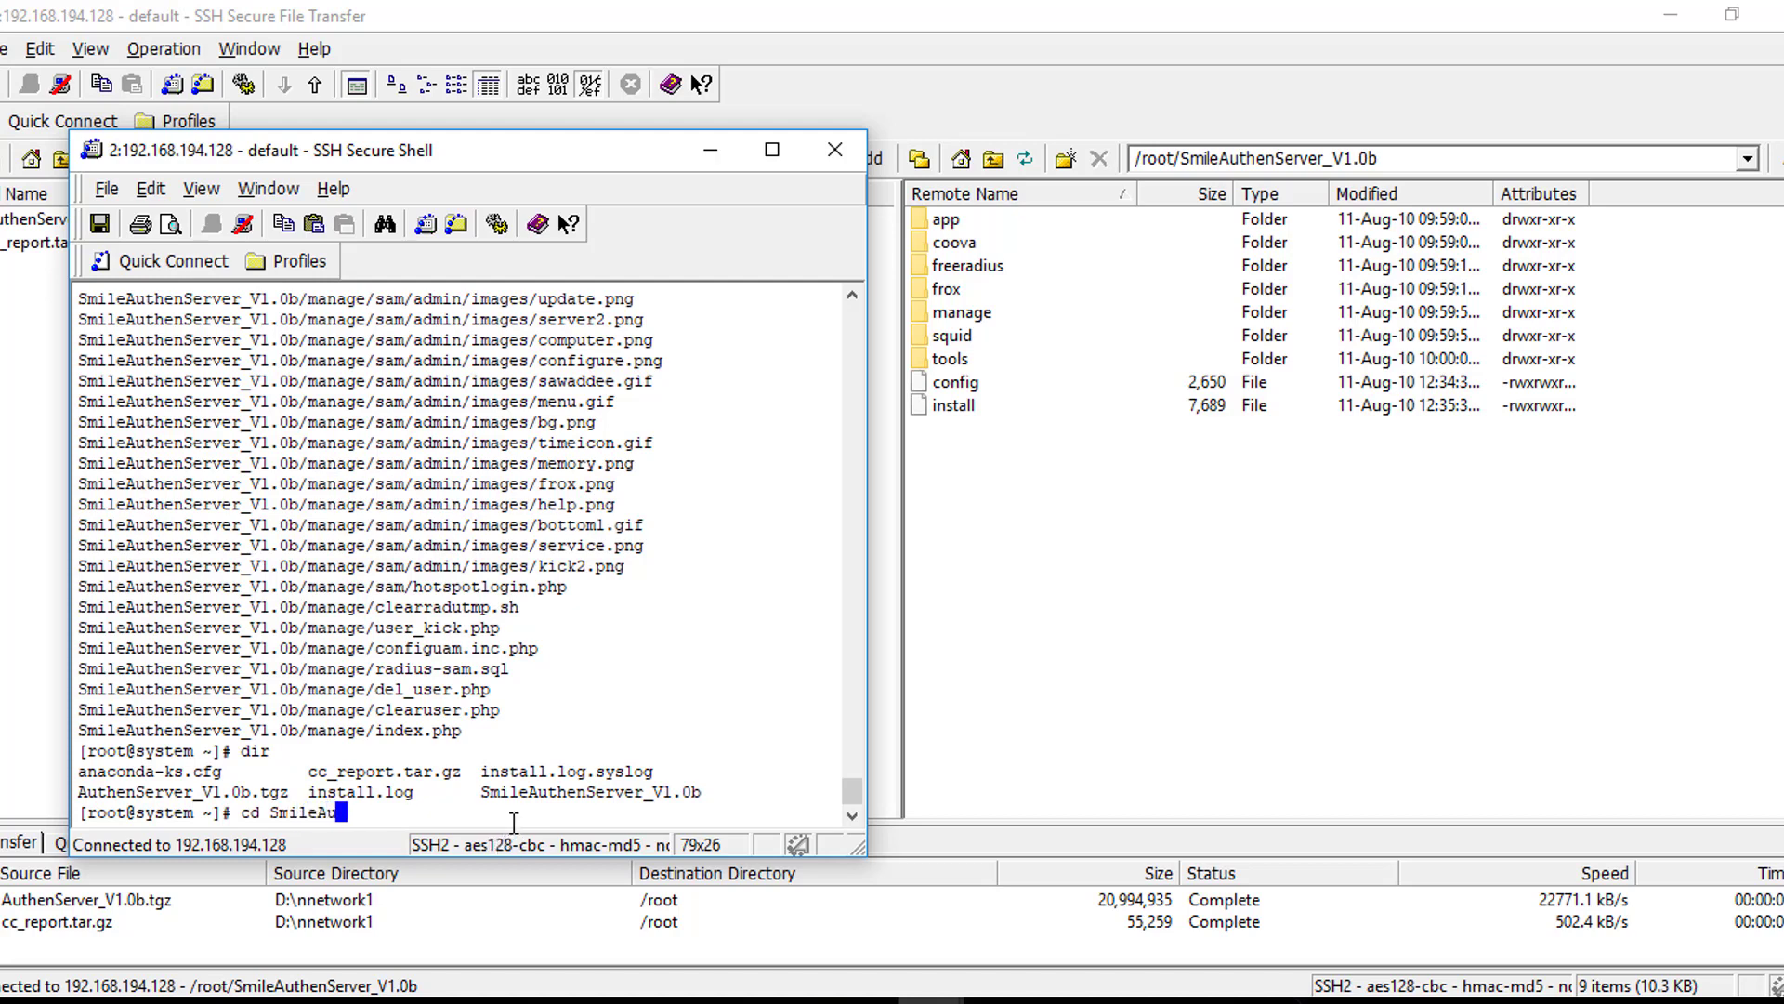
type("then")
type("Server_V1.")
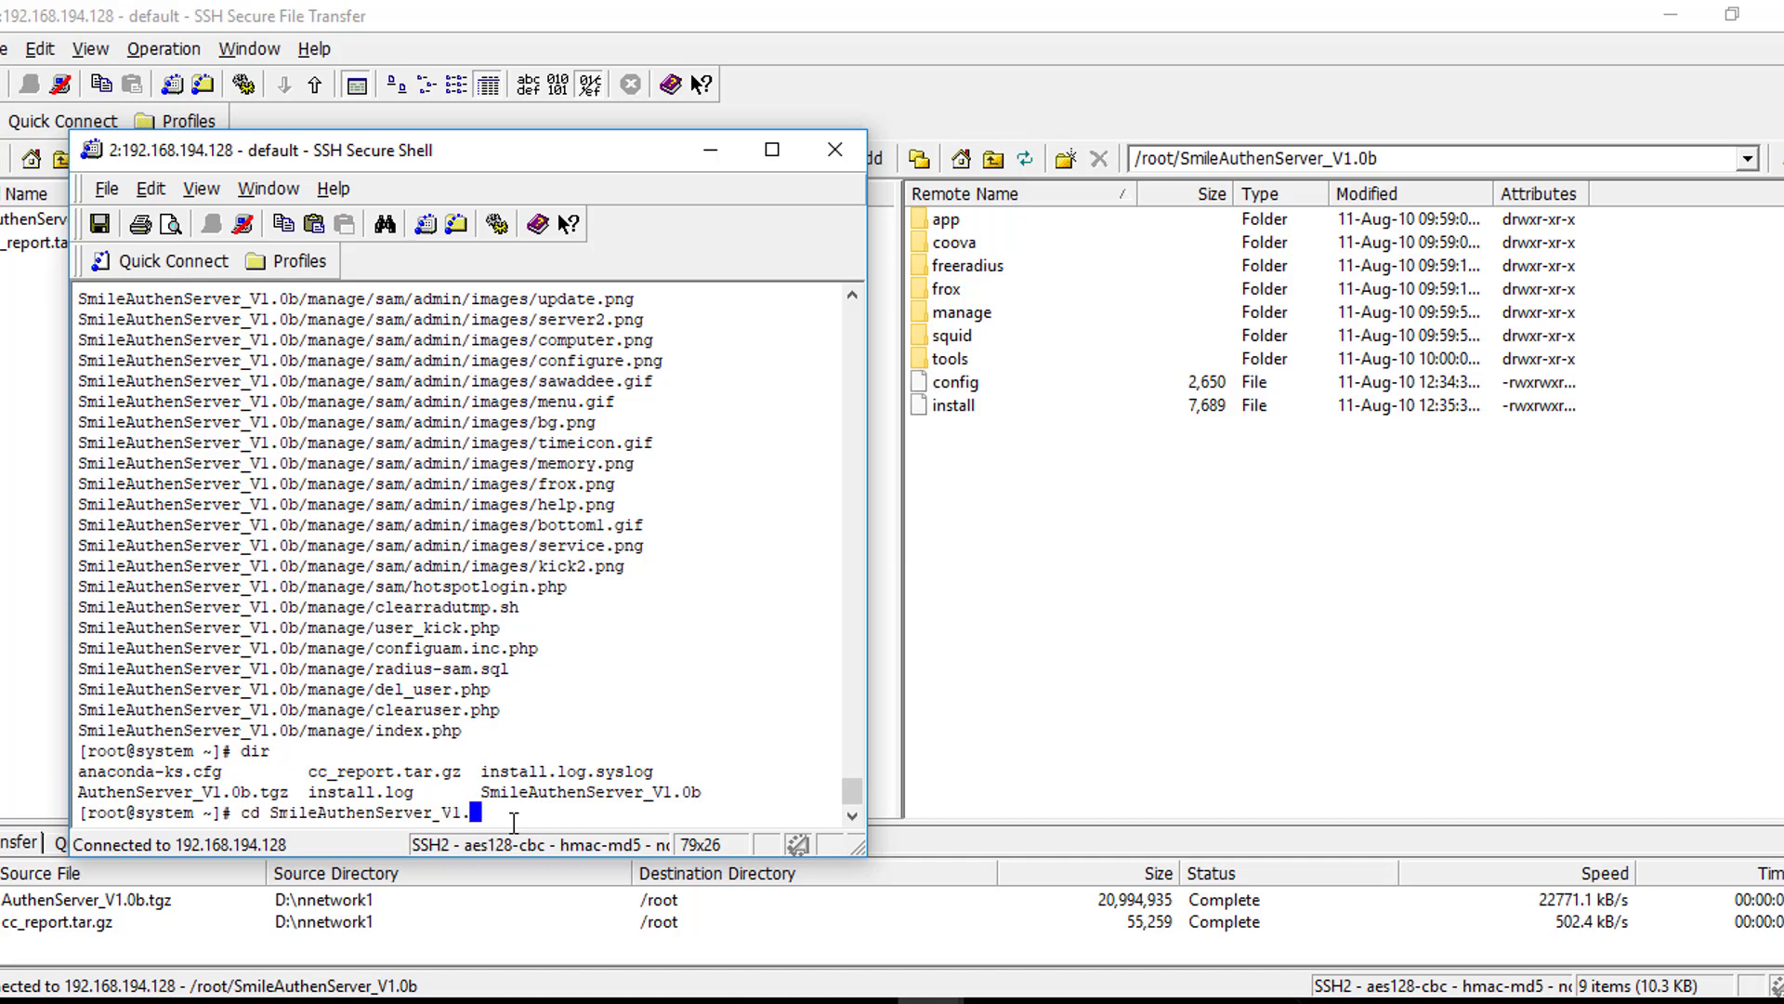
type("0b")
key("Return")
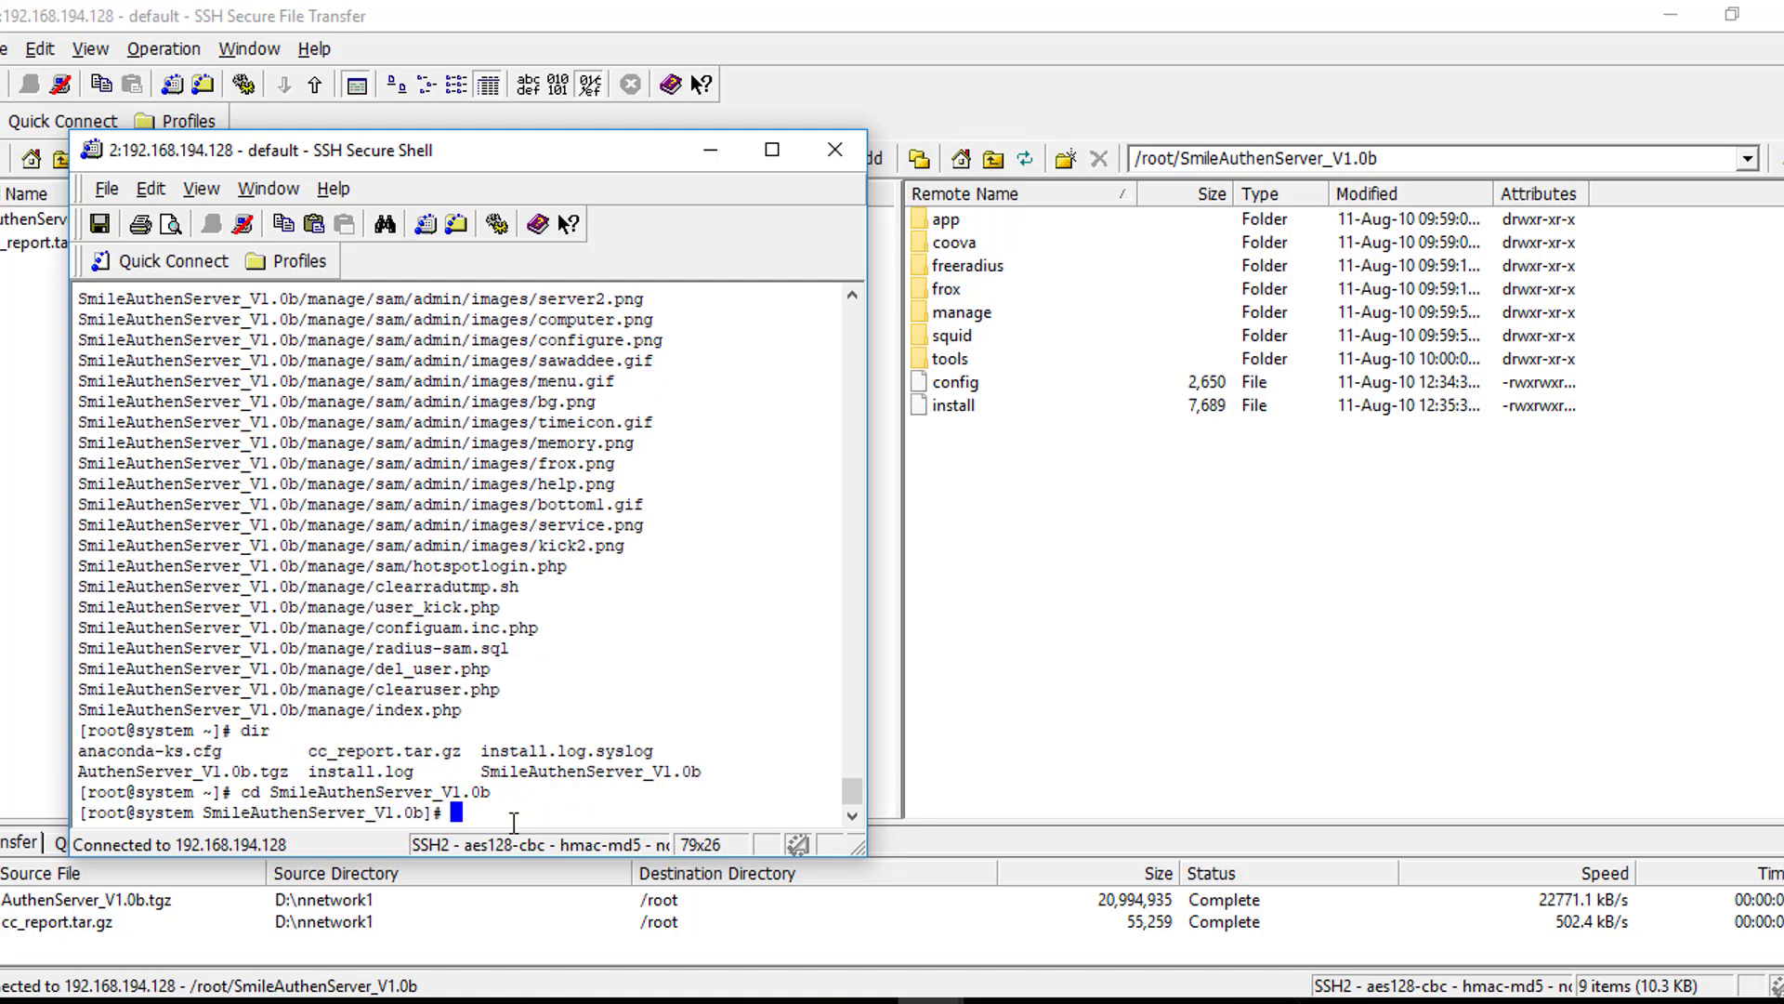
List the folder's contents and run the ./config script
type("dir")
key("Return")
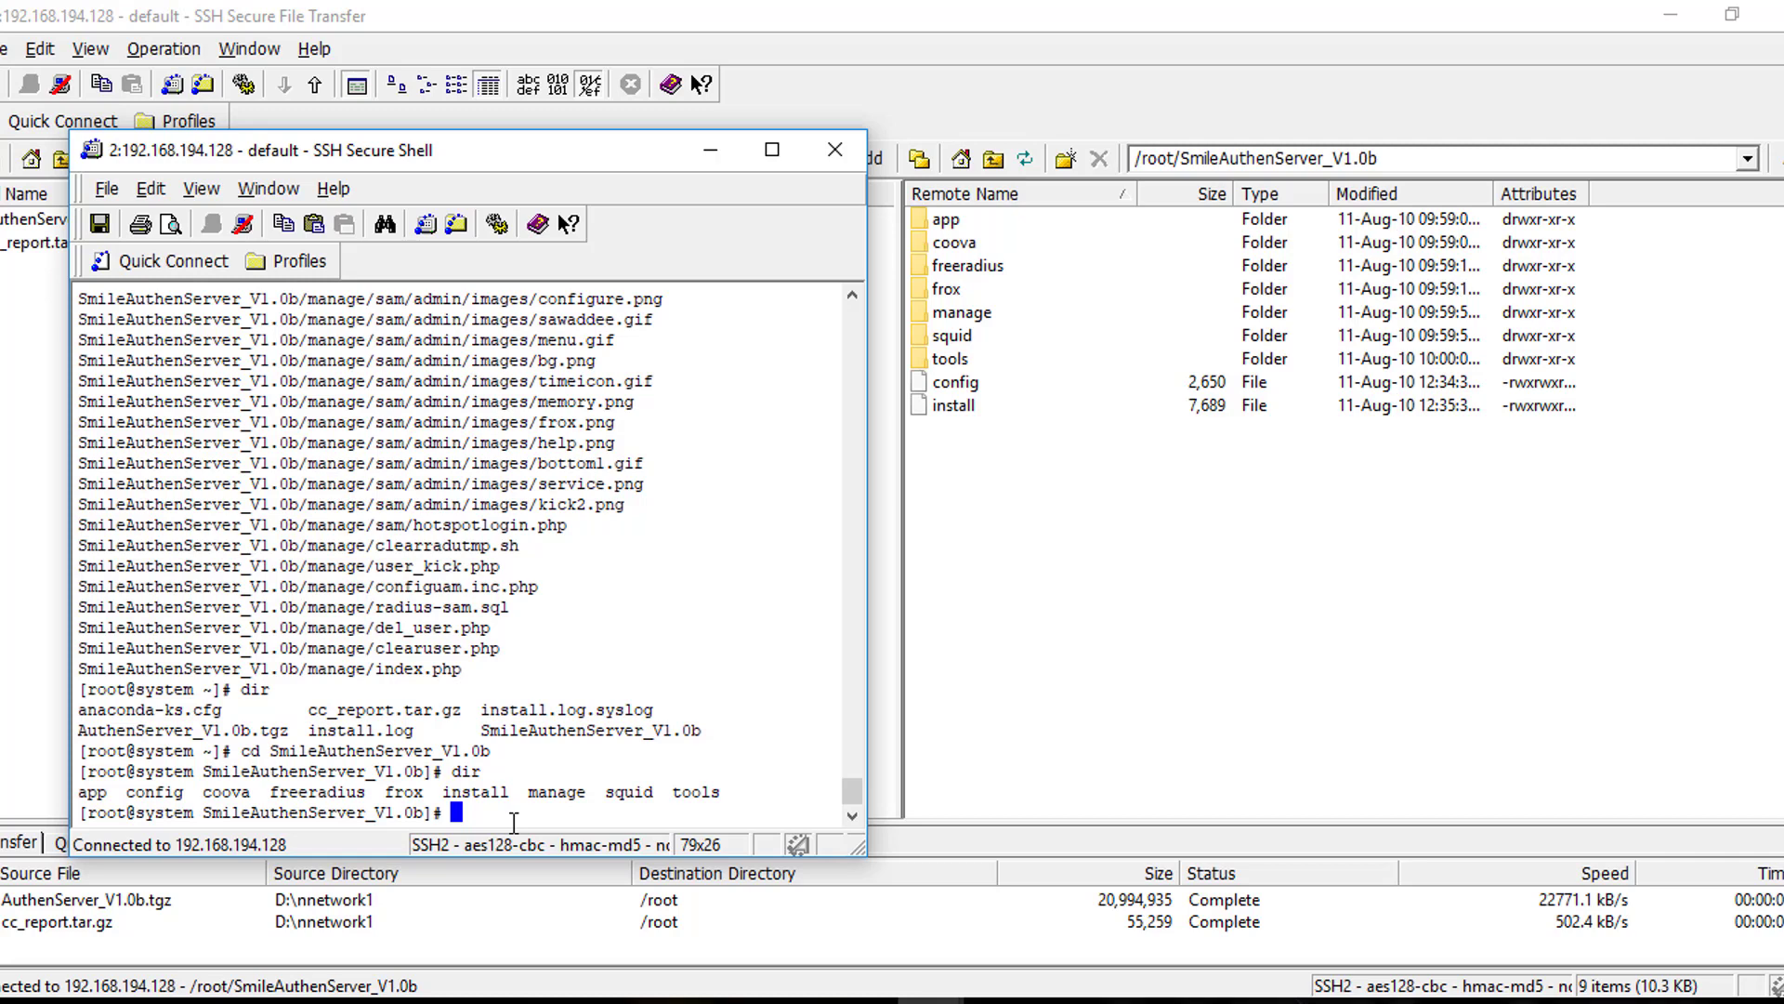
type("./")
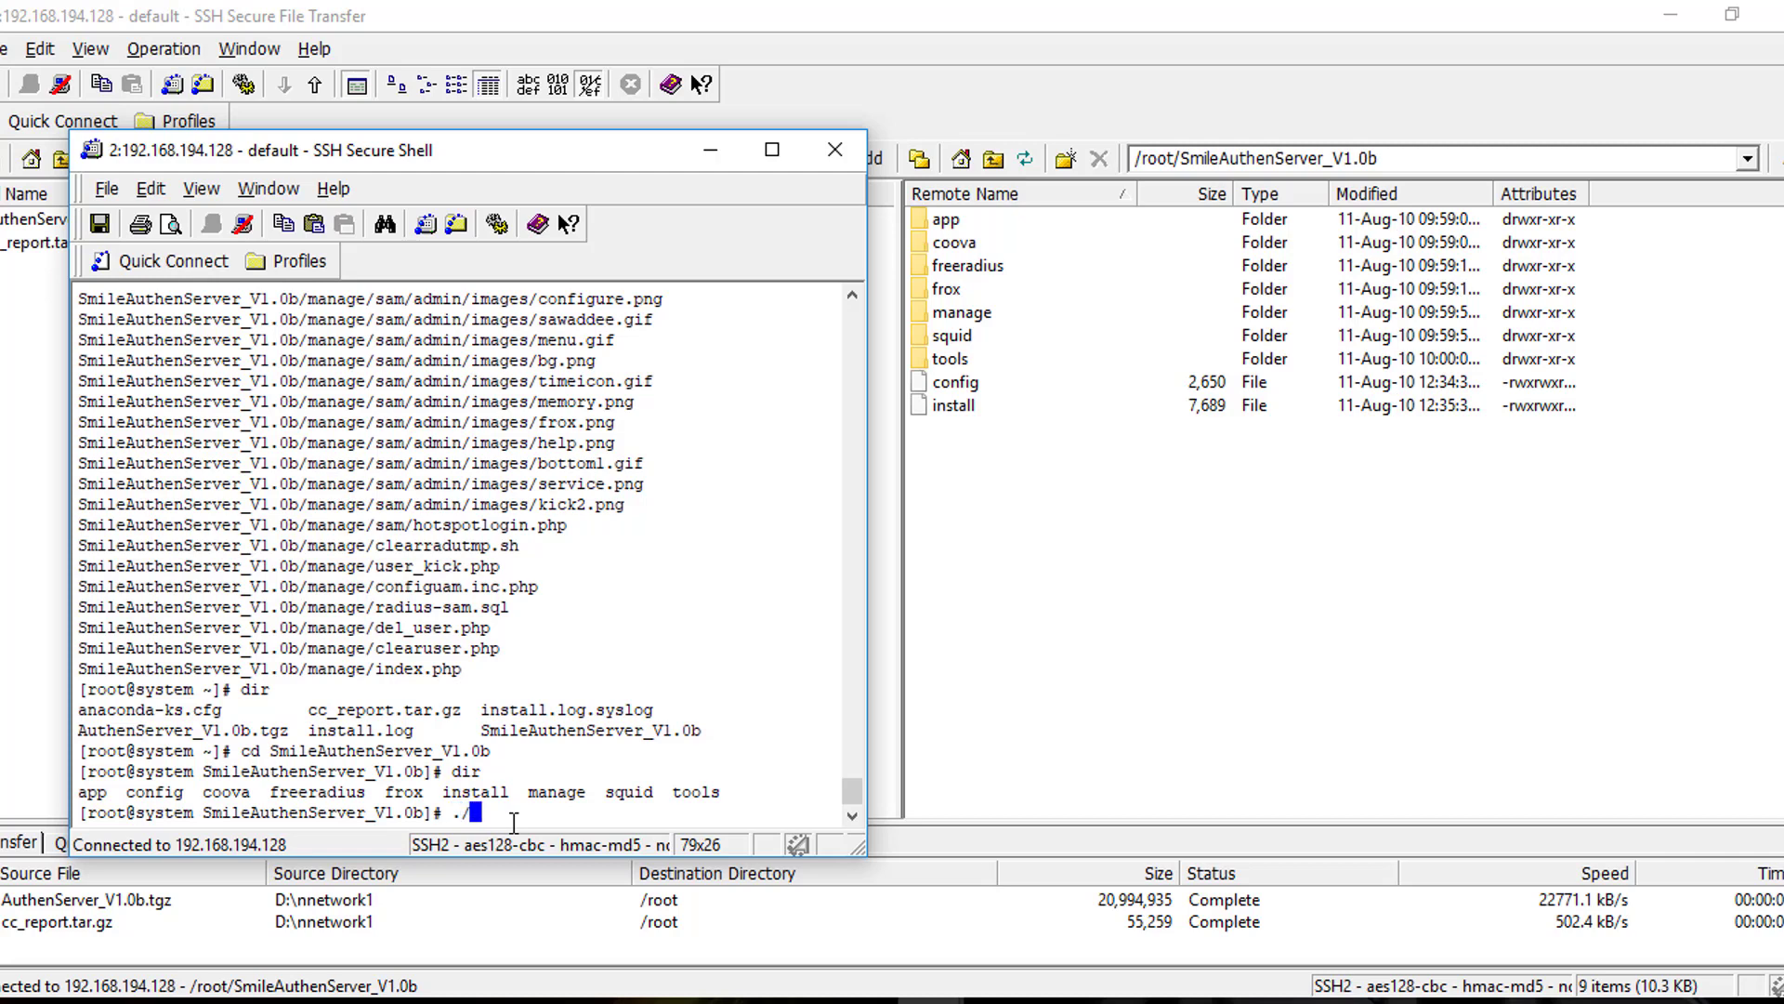
type("config")
key("Return")
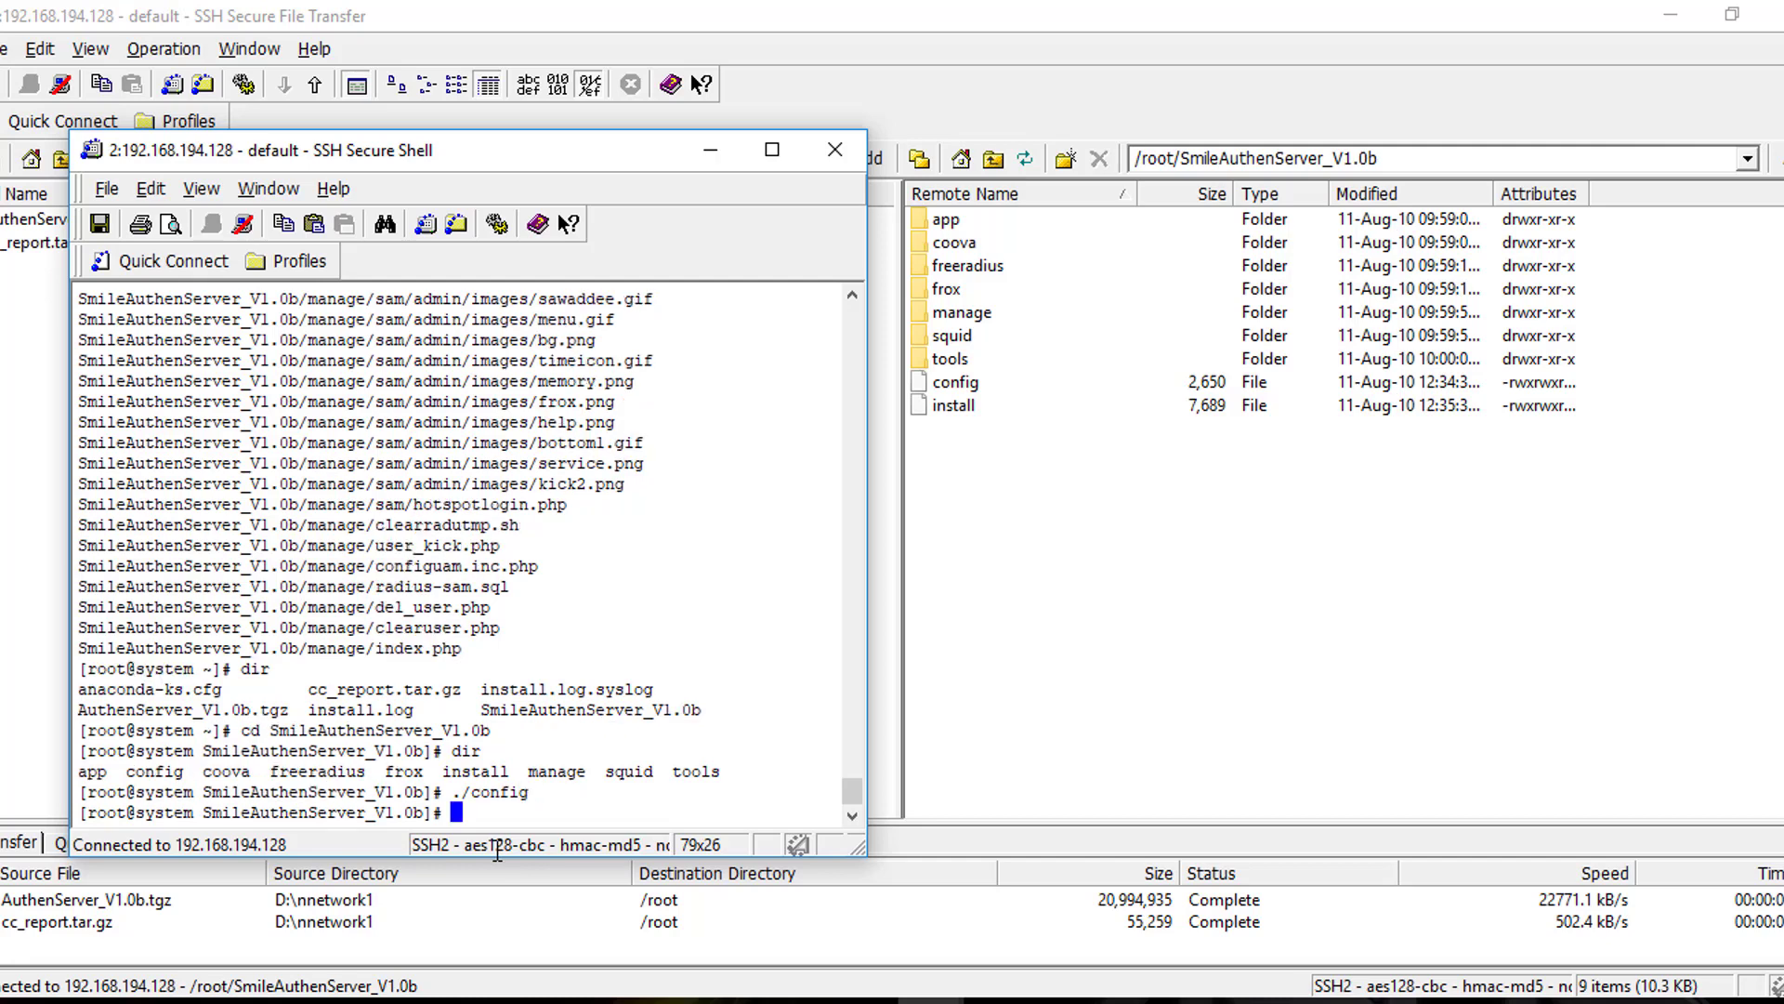
Run the ./install script to install the Smile Authentication Server, then switch to the ClearOS virtual machine
type("./intas")
key("BackSpace")
key("BackSpace")
key("BackSpace")
type("stall")
key("Return")
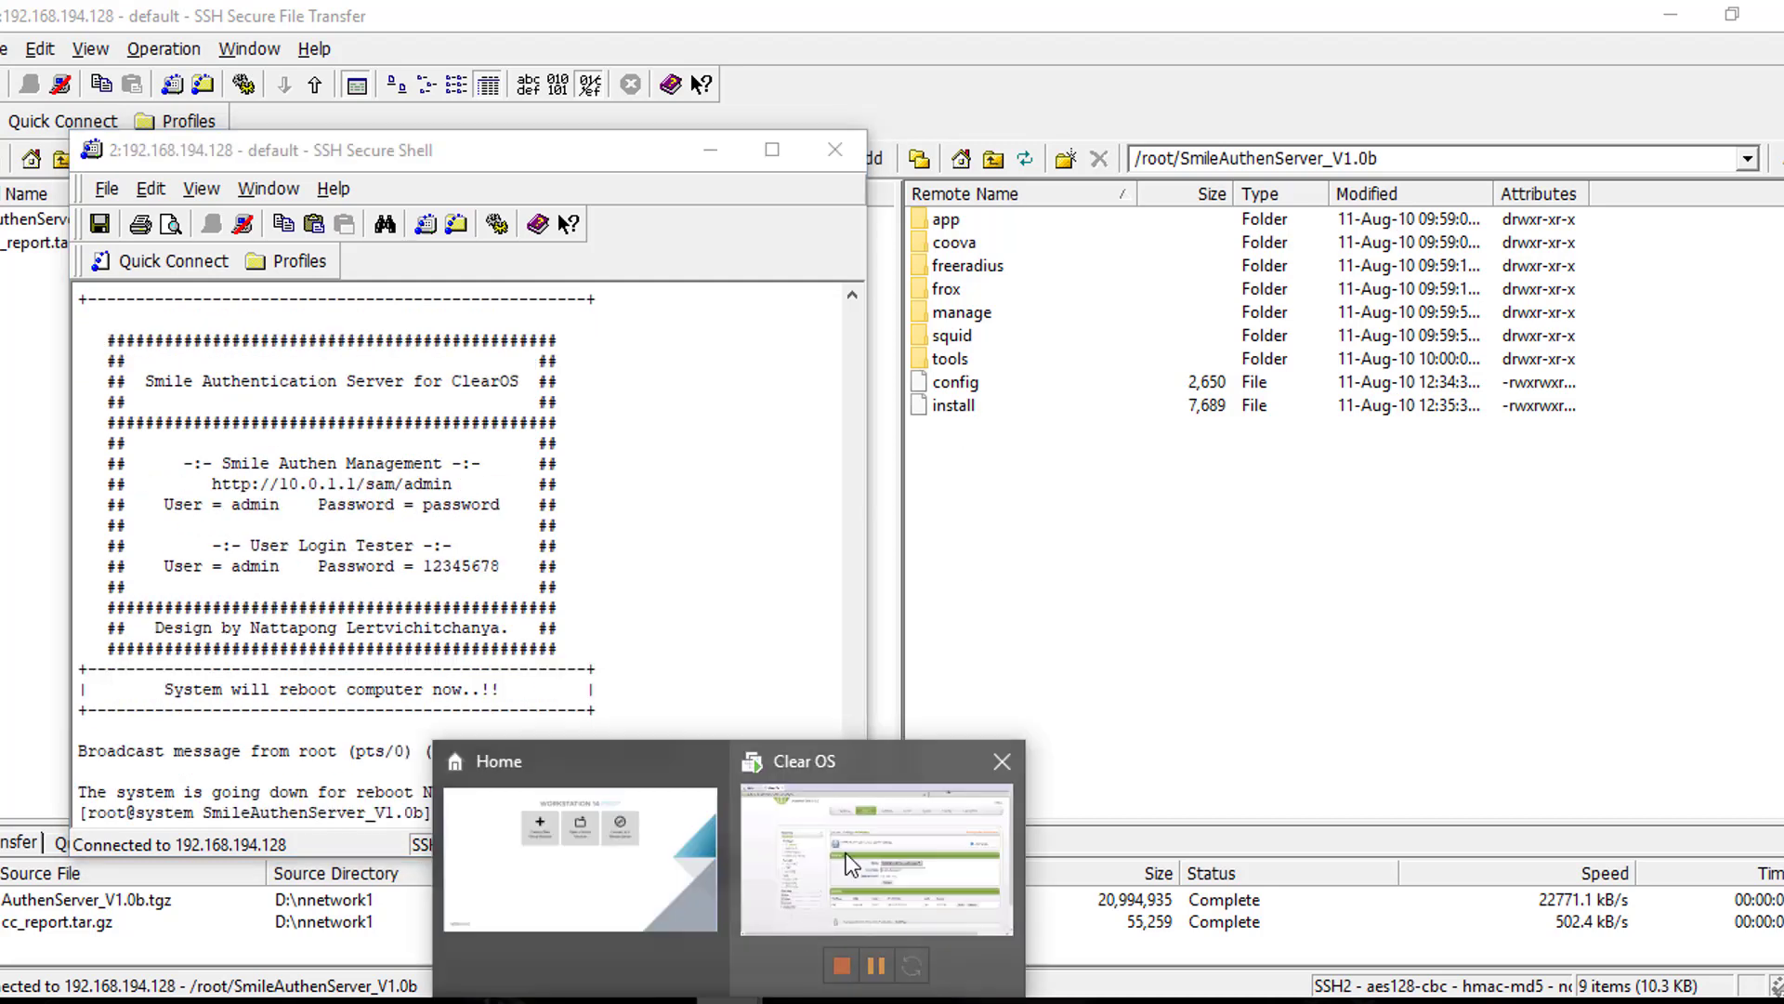
left_click(845, 851)
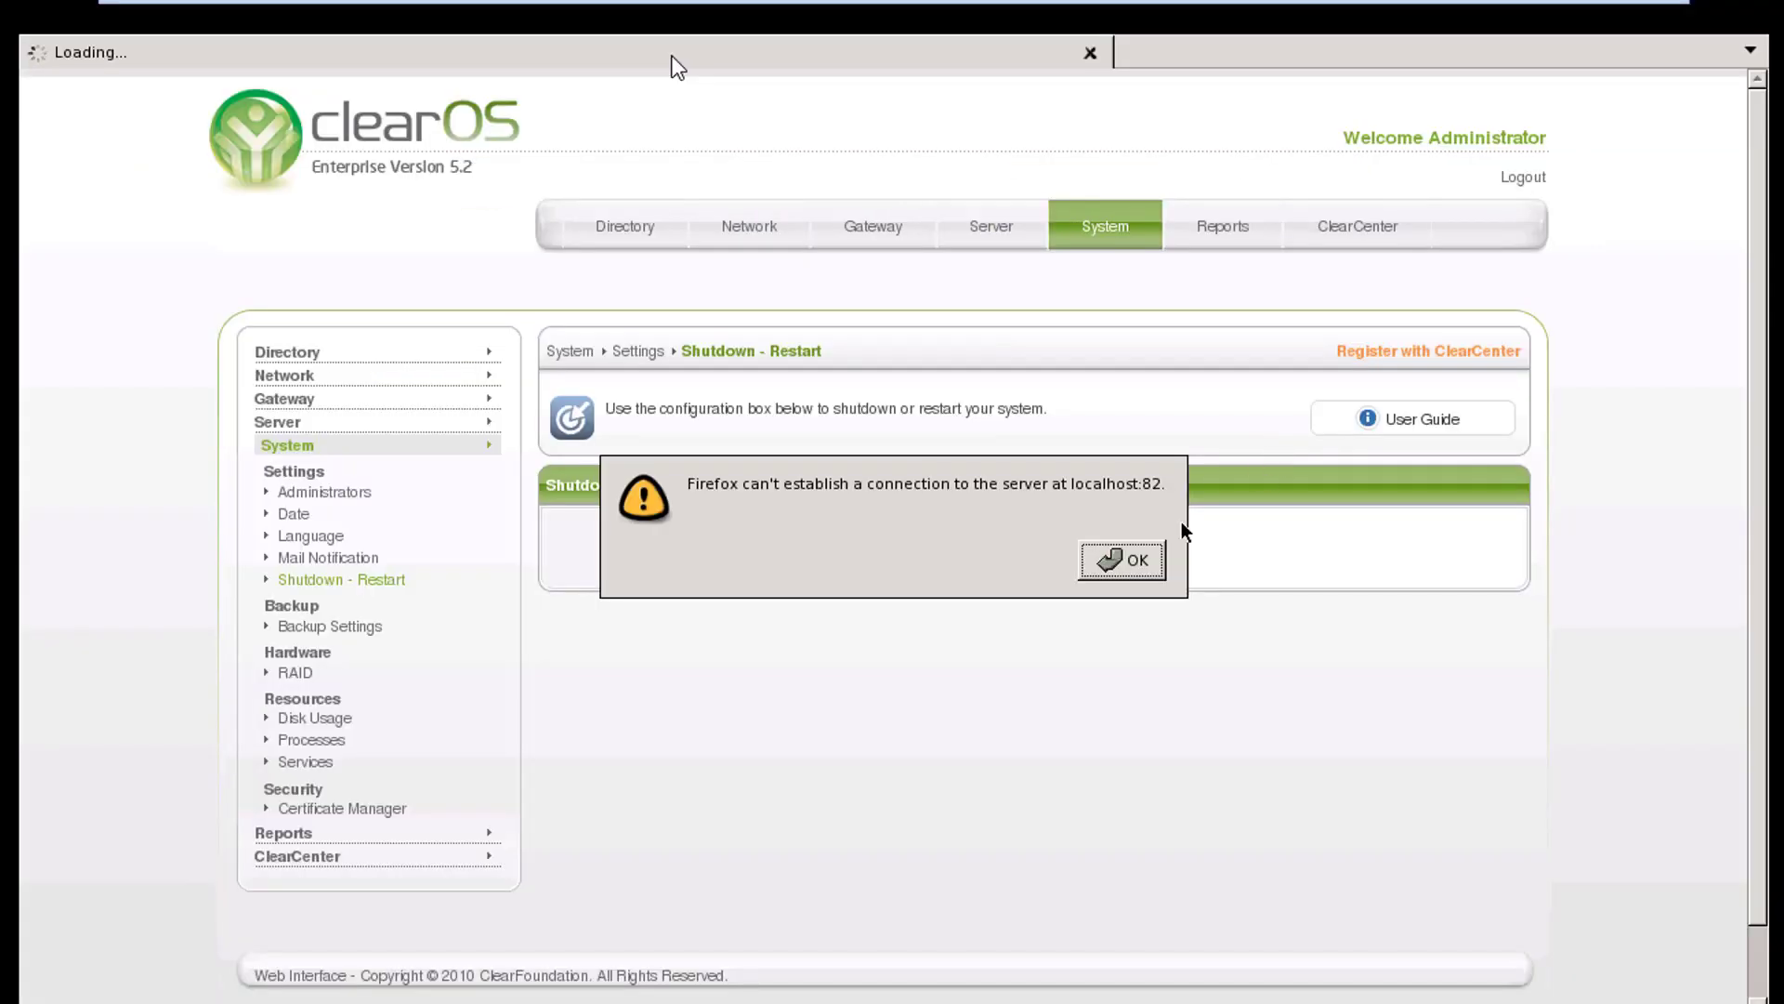